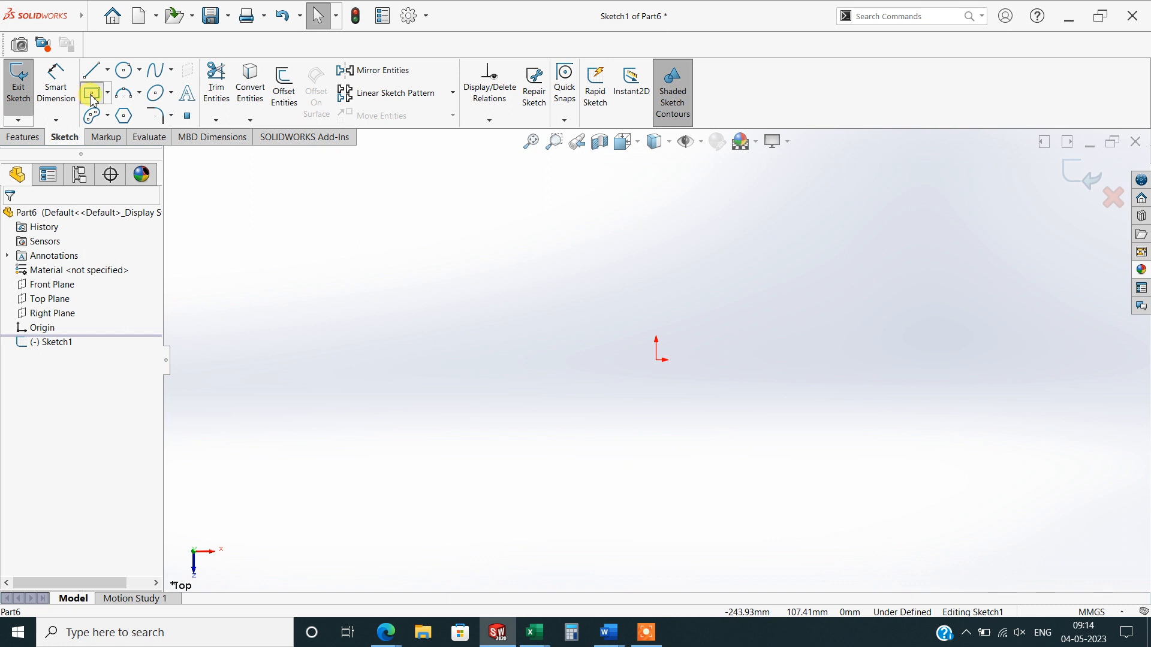
Sketch a center rectangle centred on the origin and dimension its horizontal side at 250 mm.
left_click(656, 360)
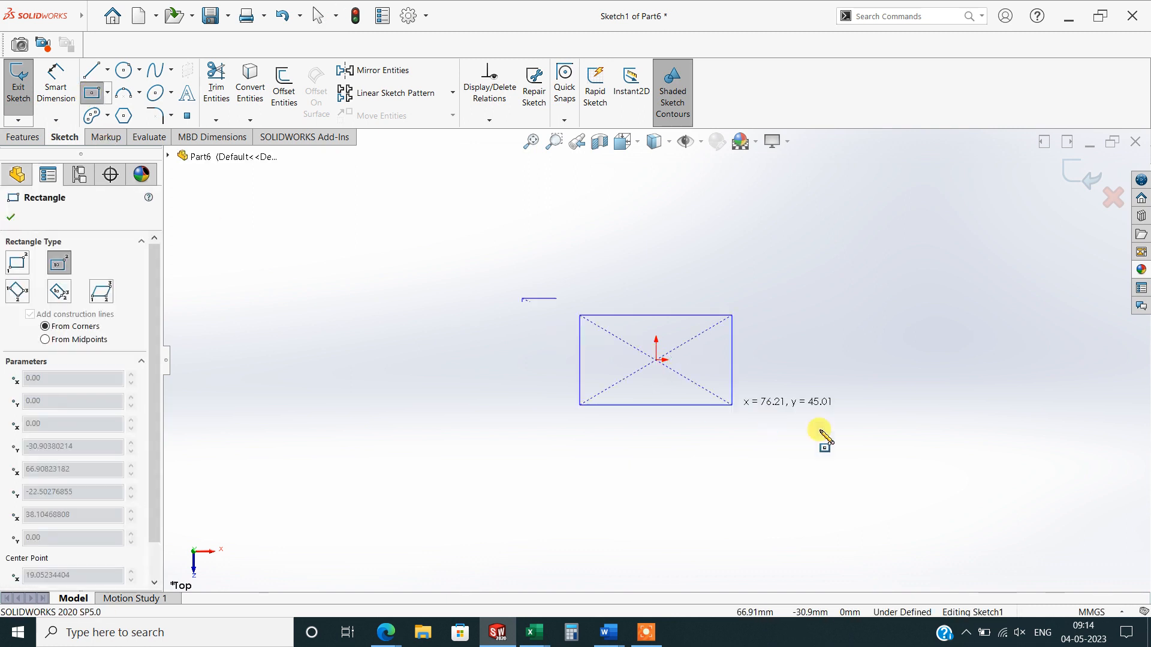
left_click(912, 463)
left_click(56, 84)
left_click(613, 257)
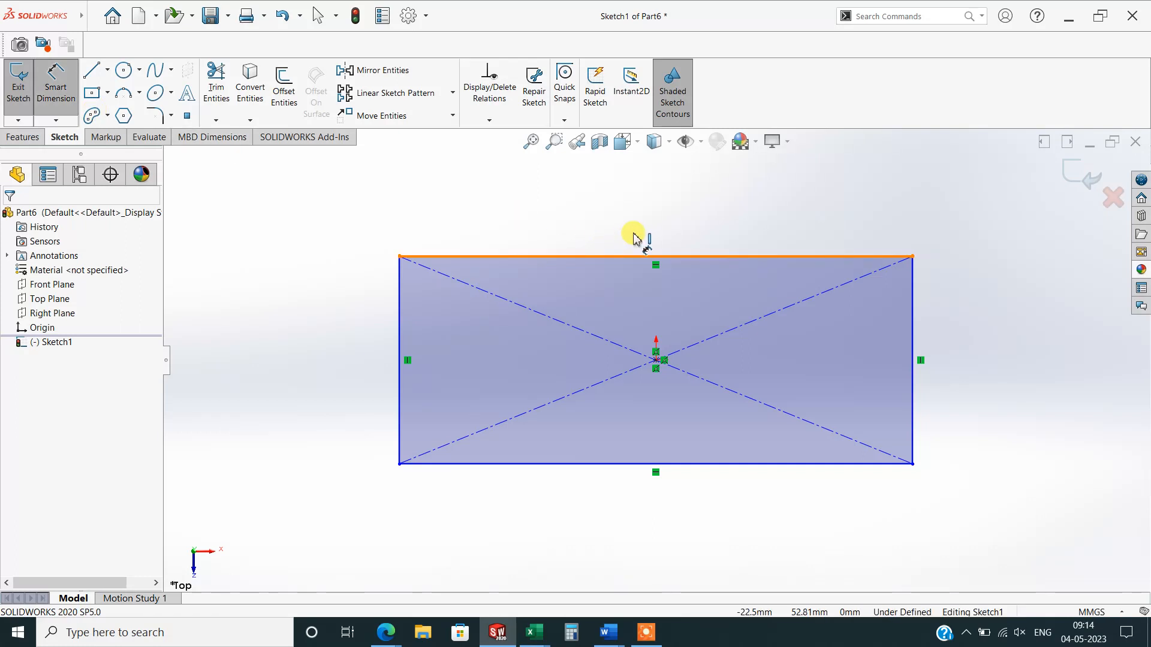
left_click(635, 237)
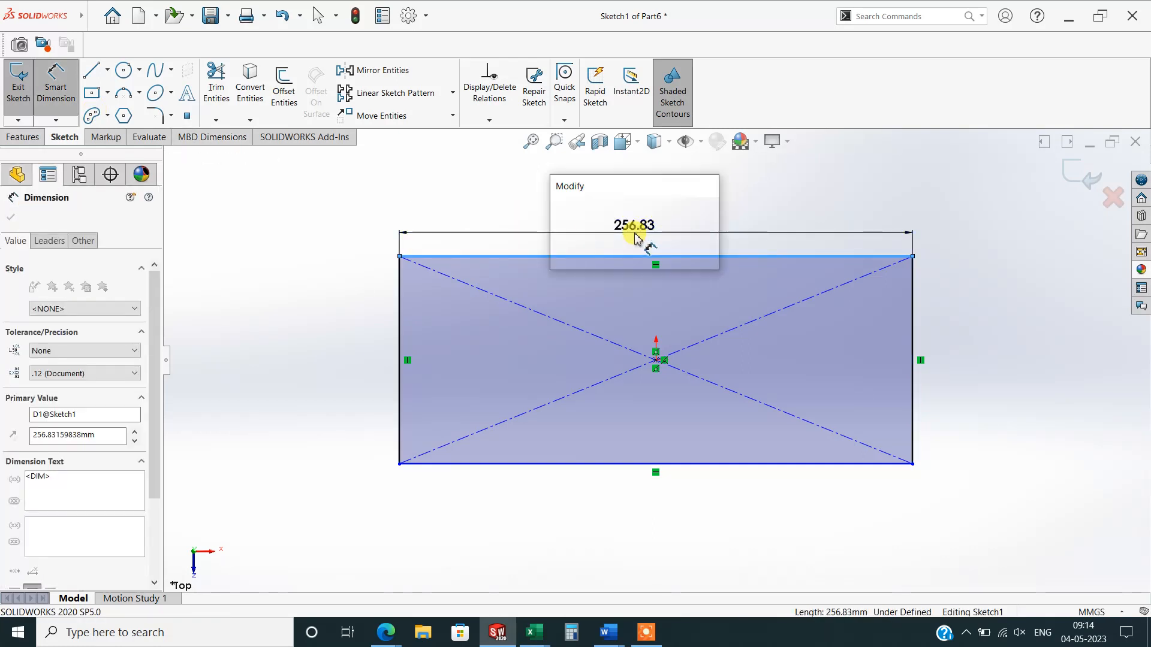
type("250")
key("Return")
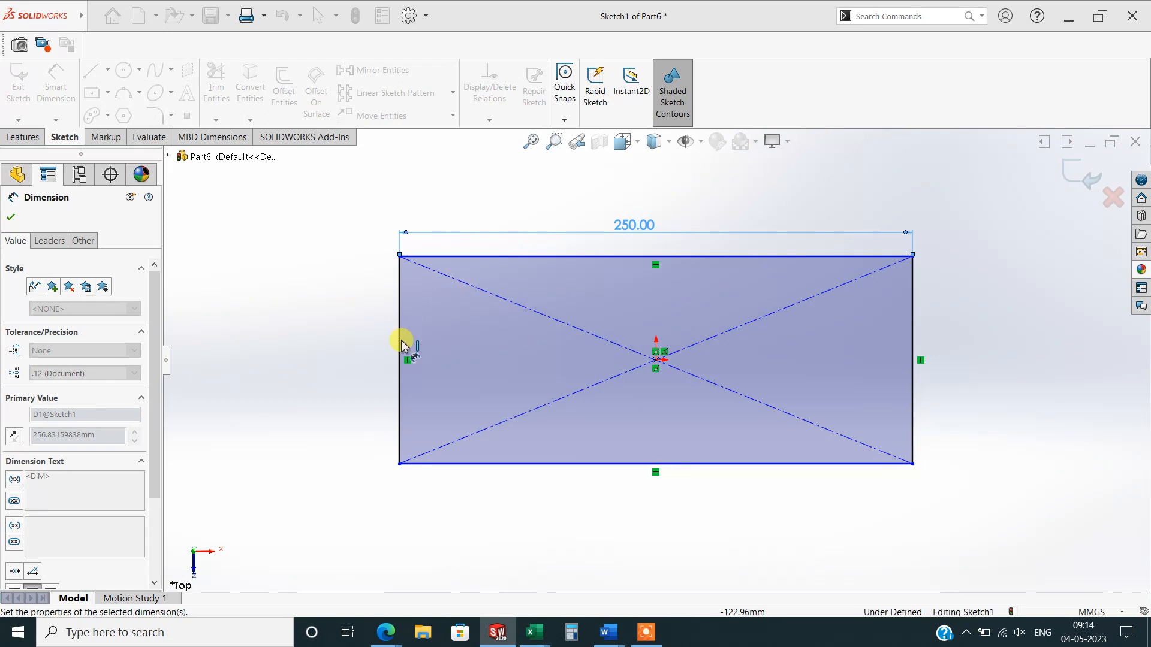
Dimension the rectangle's vertical side at 185 mm.
left_click(342, 366)
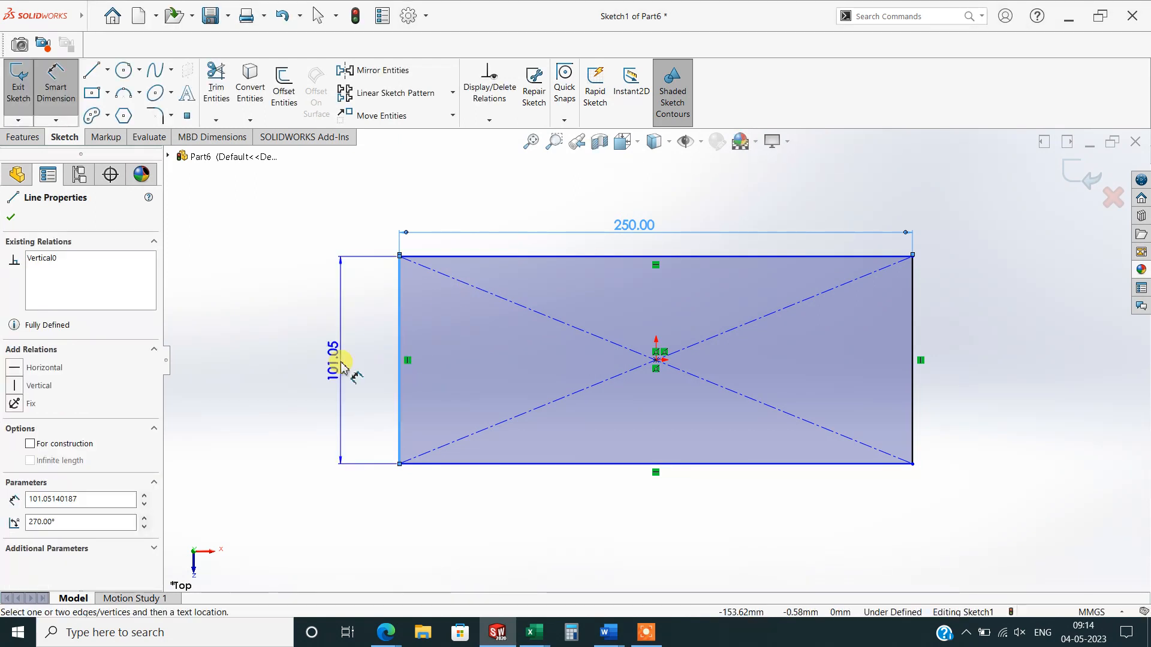
left_click(342, 366)
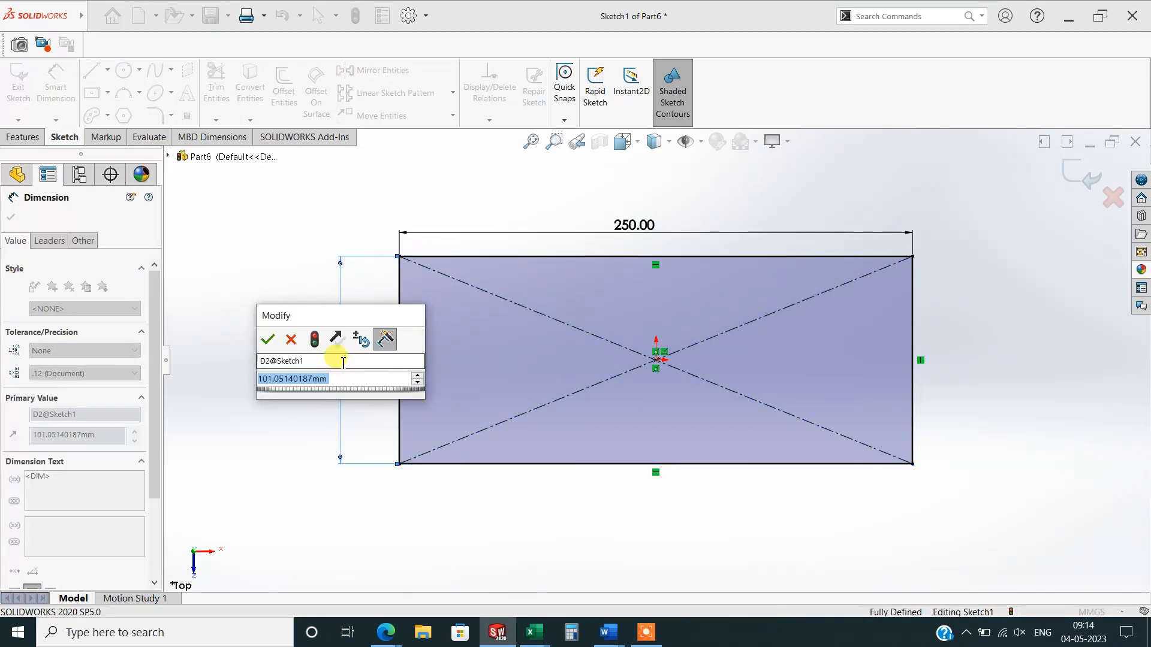
type("185")
key("Return")
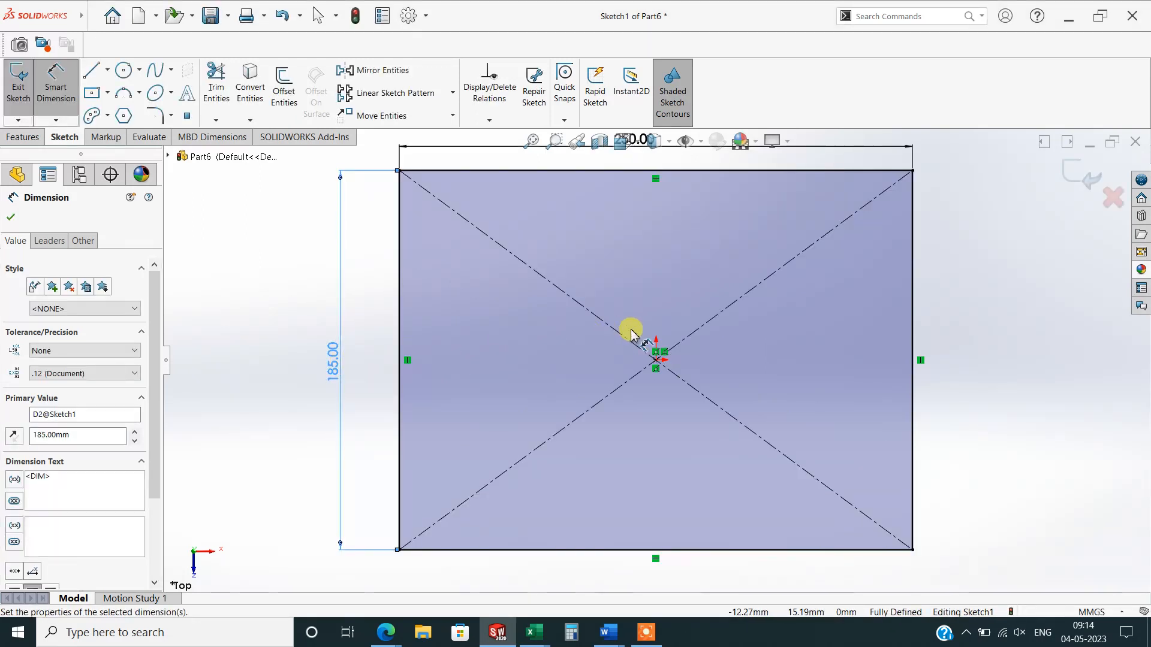
Change the rectangle's vertical dimension to 150 mm and finish dimensioning.
scroll(626, 330, "up", 2)
scroll(711, 257, "down", 1)
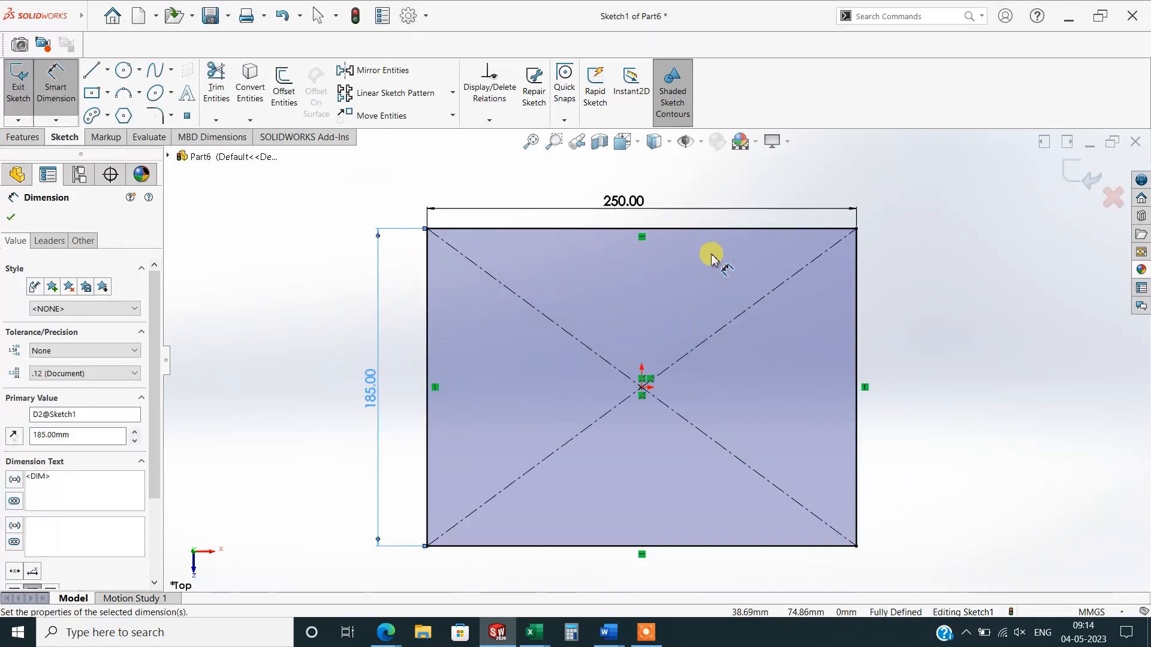
double_click(370, 396)
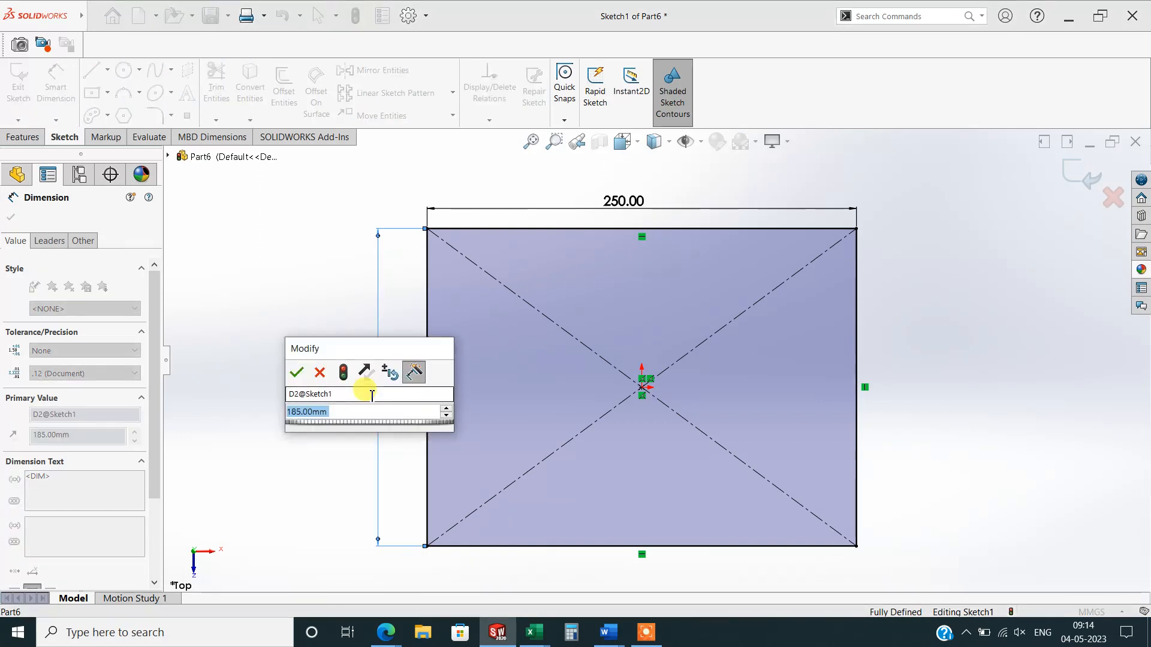
type("150")
key("Return")
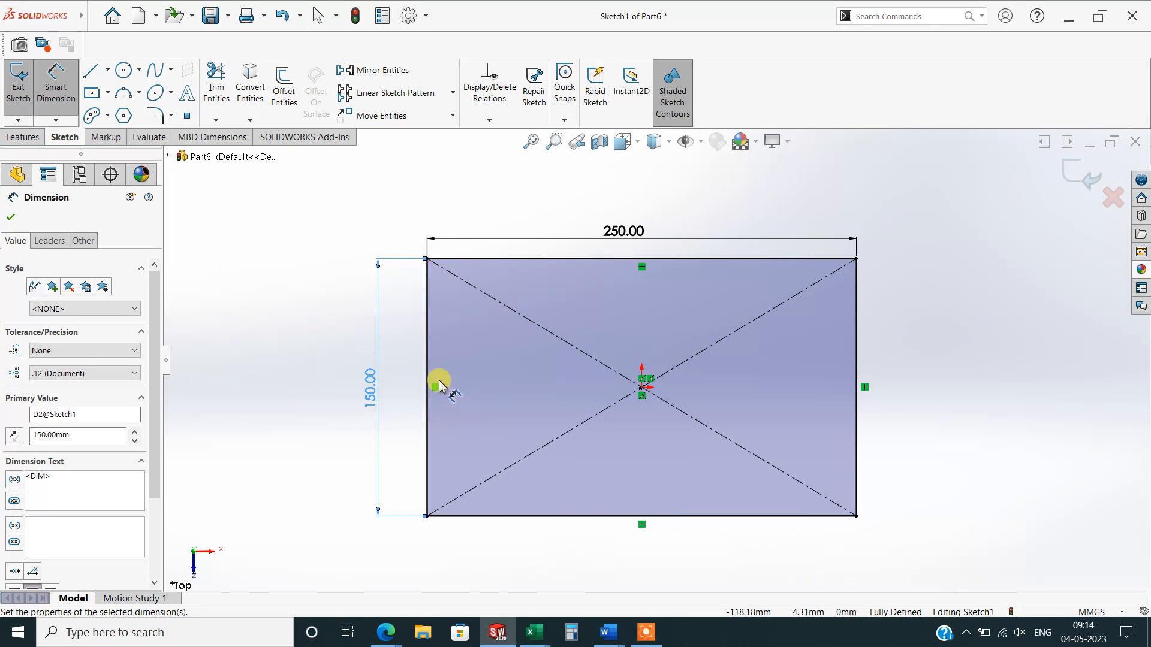
scroll(647, 305, "down", 1)
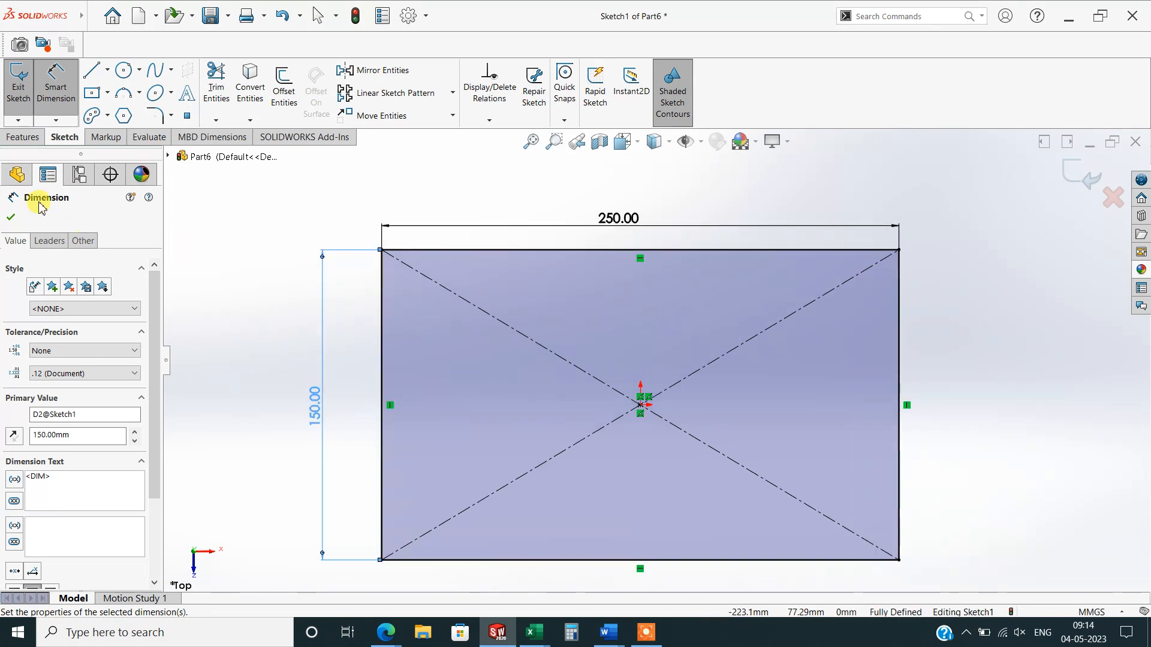
left_click(15, 218)
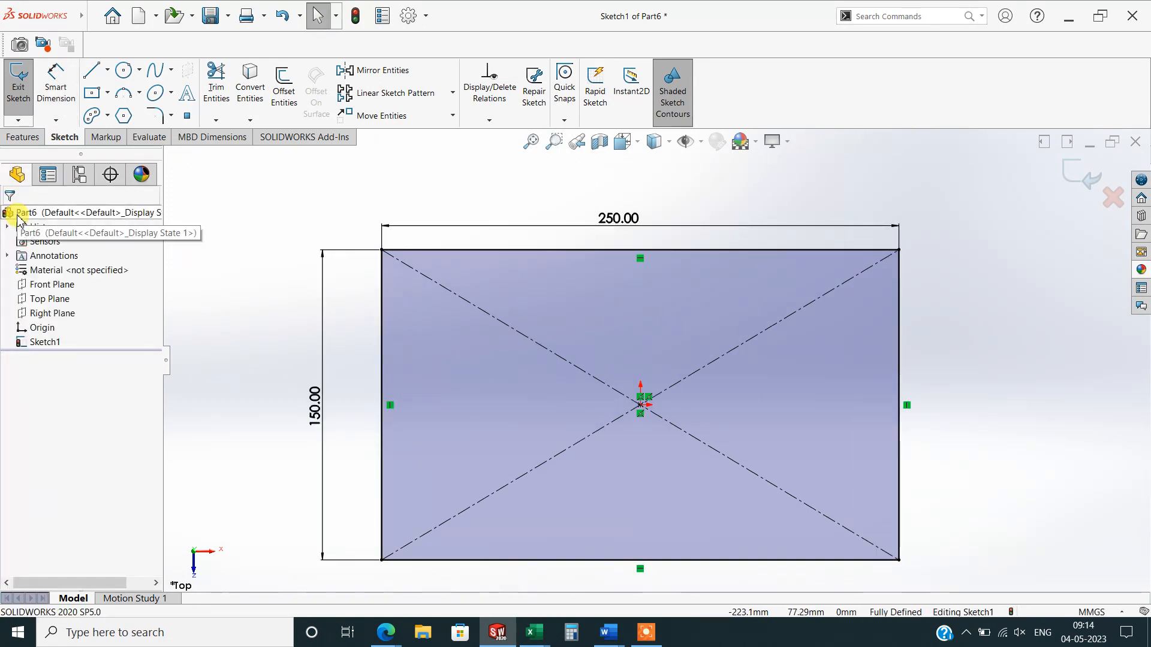
Round all four corners of the rectangle with 15 mm sketch fillets.
left_click(154, 114)
key("z")
left_click_drag(919, 250, 407, 530)
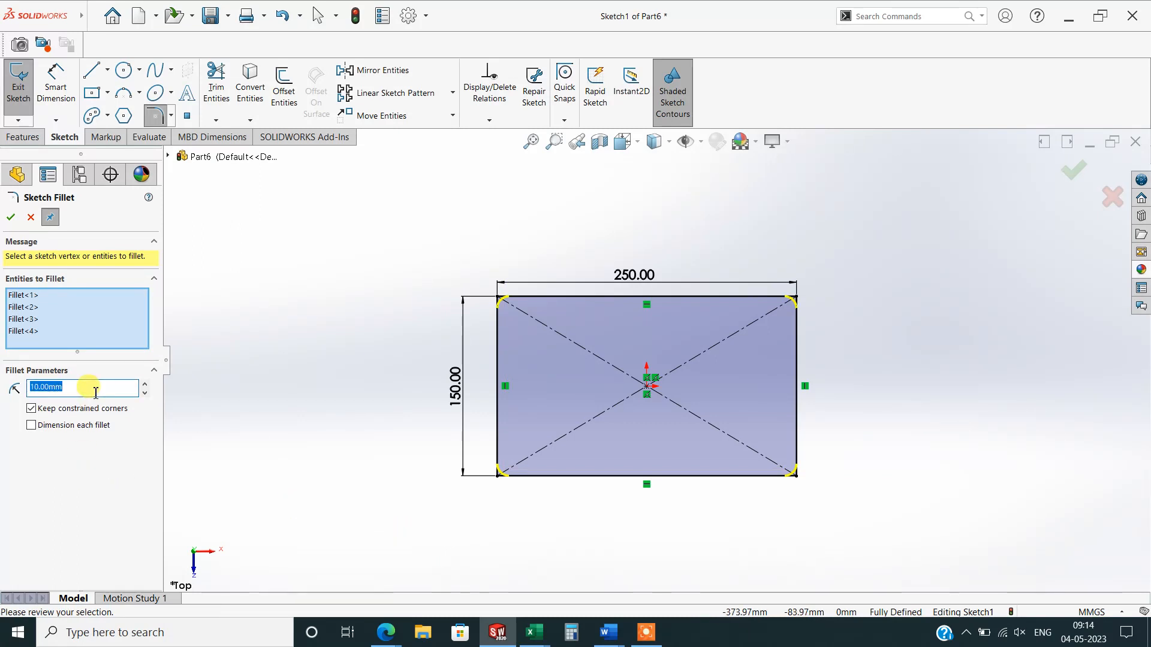
type("15")
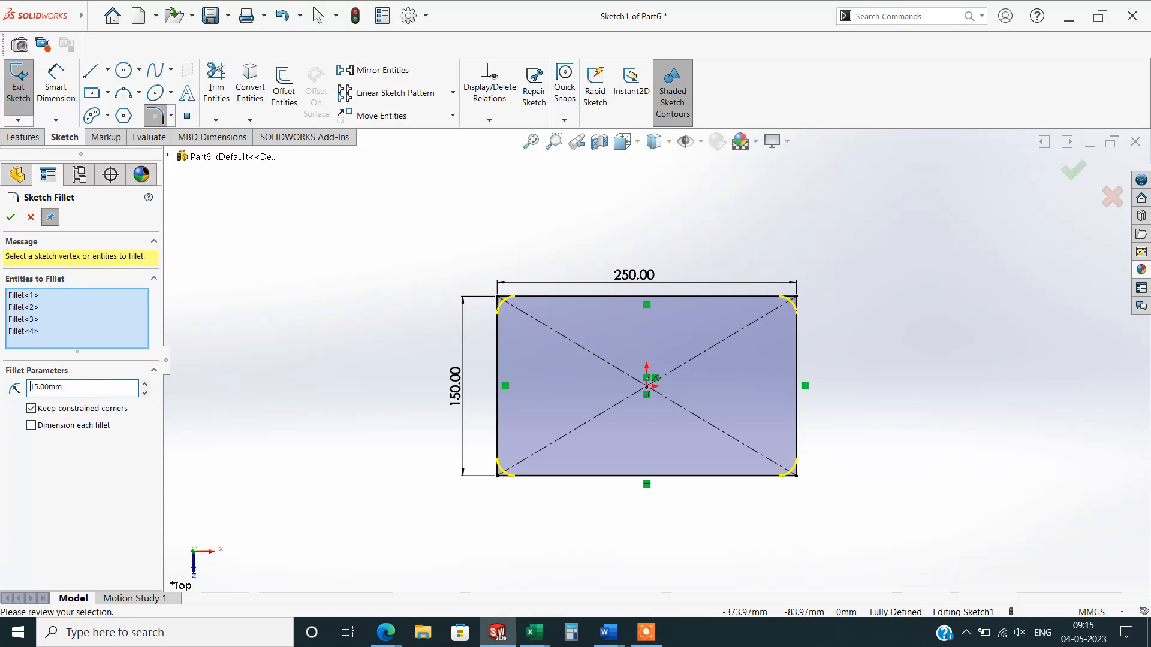
left_click(10, 218)
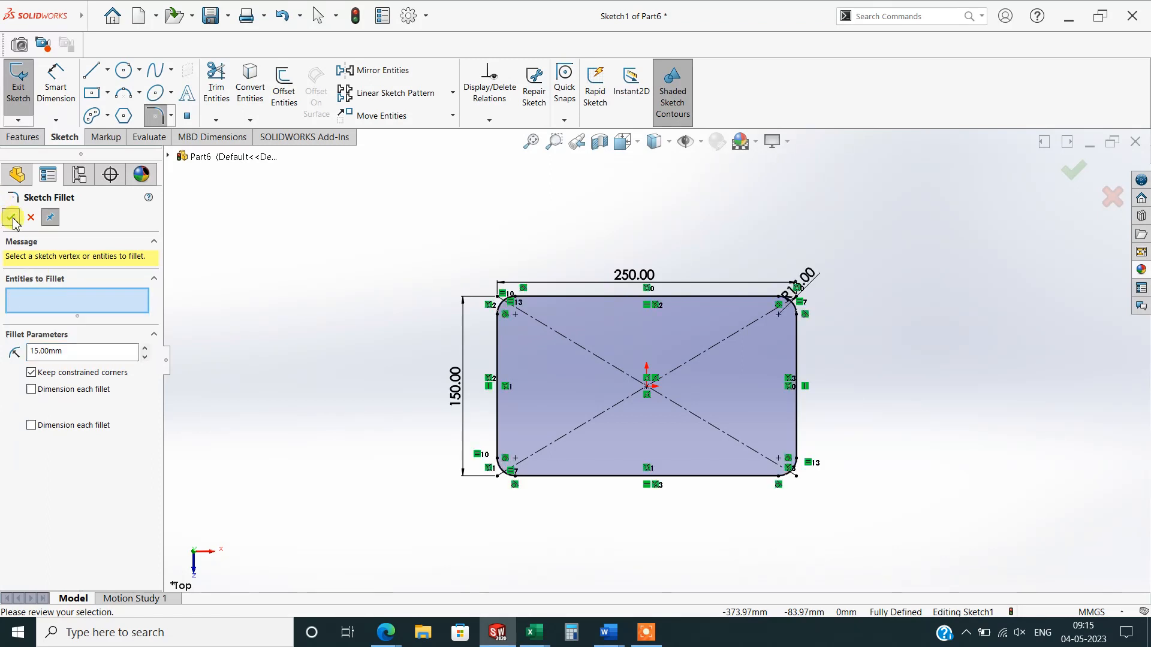
left_click(9, 218)
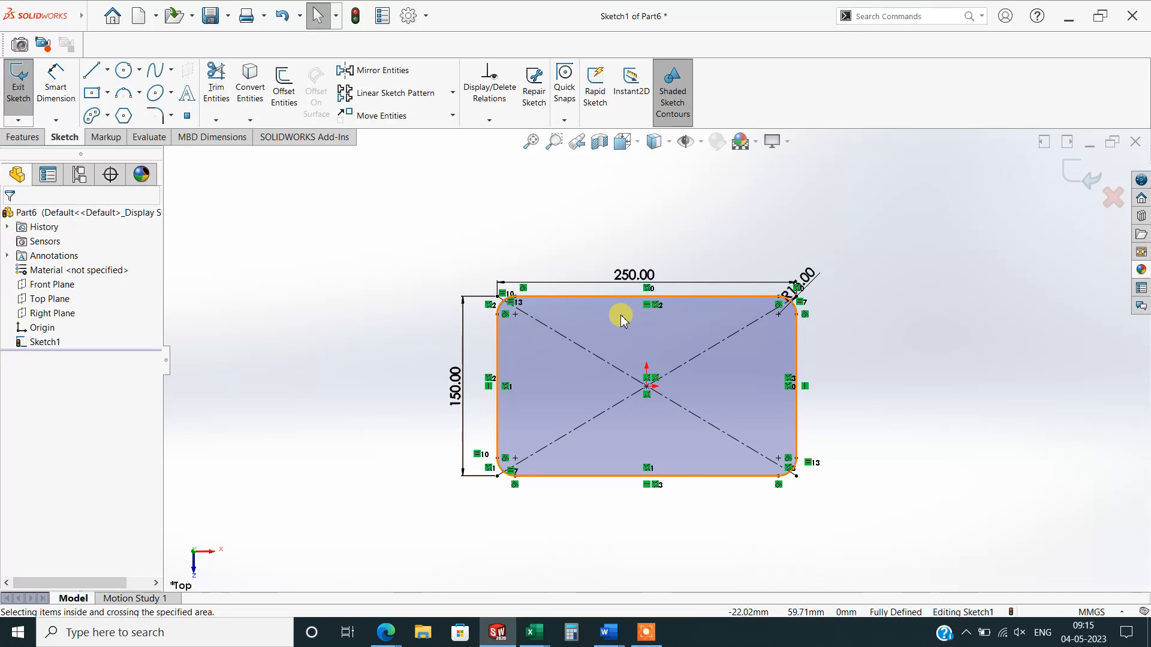
Extrude the rounded rectangle as a boss with a blind depth of 20 mm.
left_click(30, 141)
left_click(31, 108)
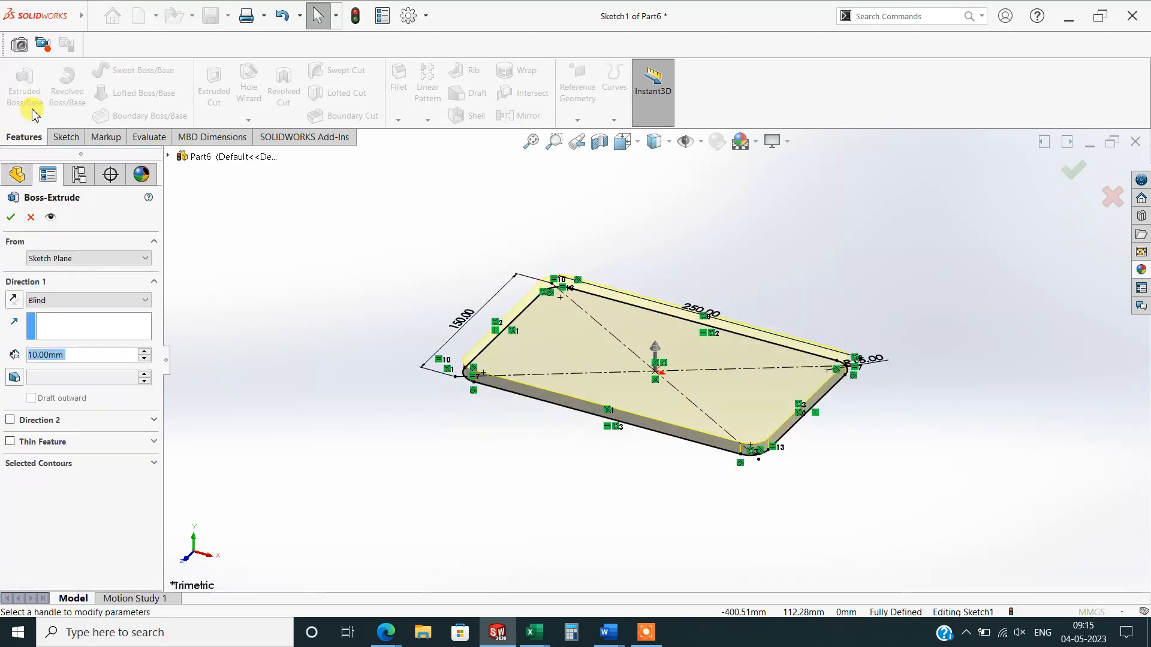
type("20")
key("Return")
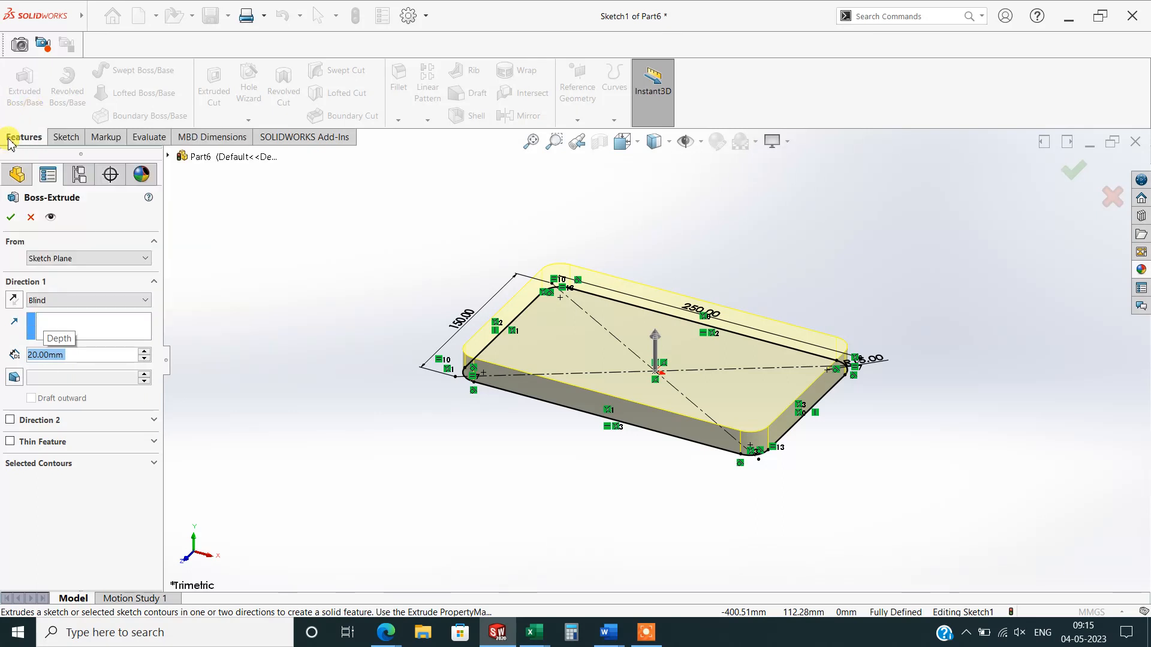
left_click(11, 217)
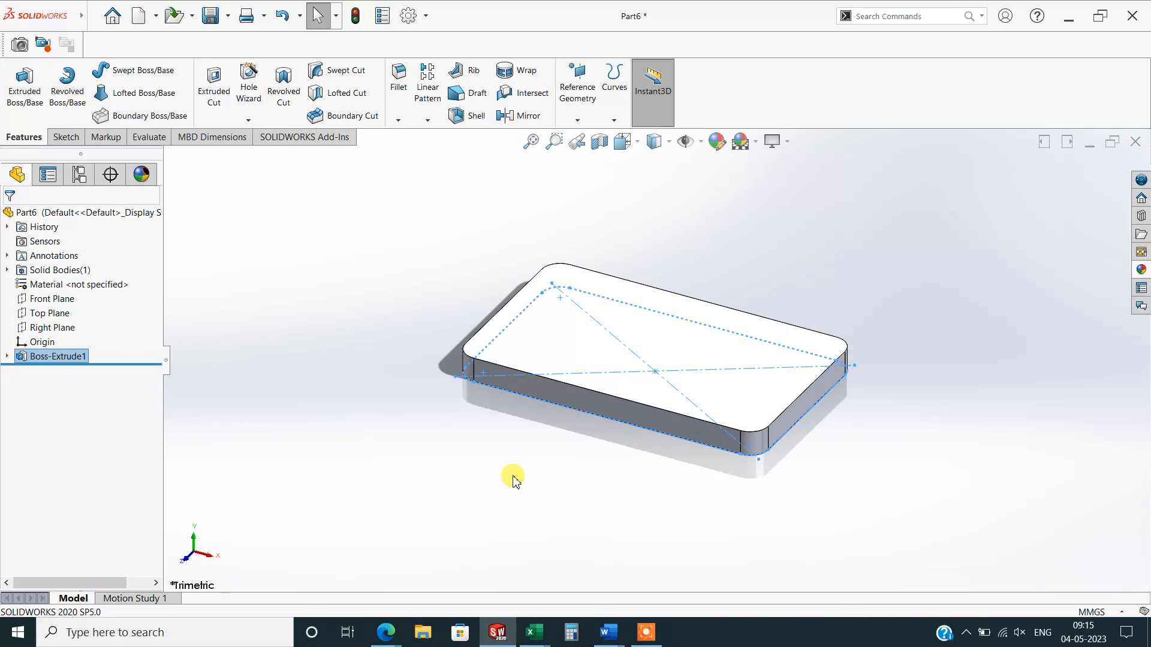
Start a sketch on the plate's upper face and draw a circle of about 61 mm radius centred on the origin.
middle_click_drag(558, 501, 627, 506)
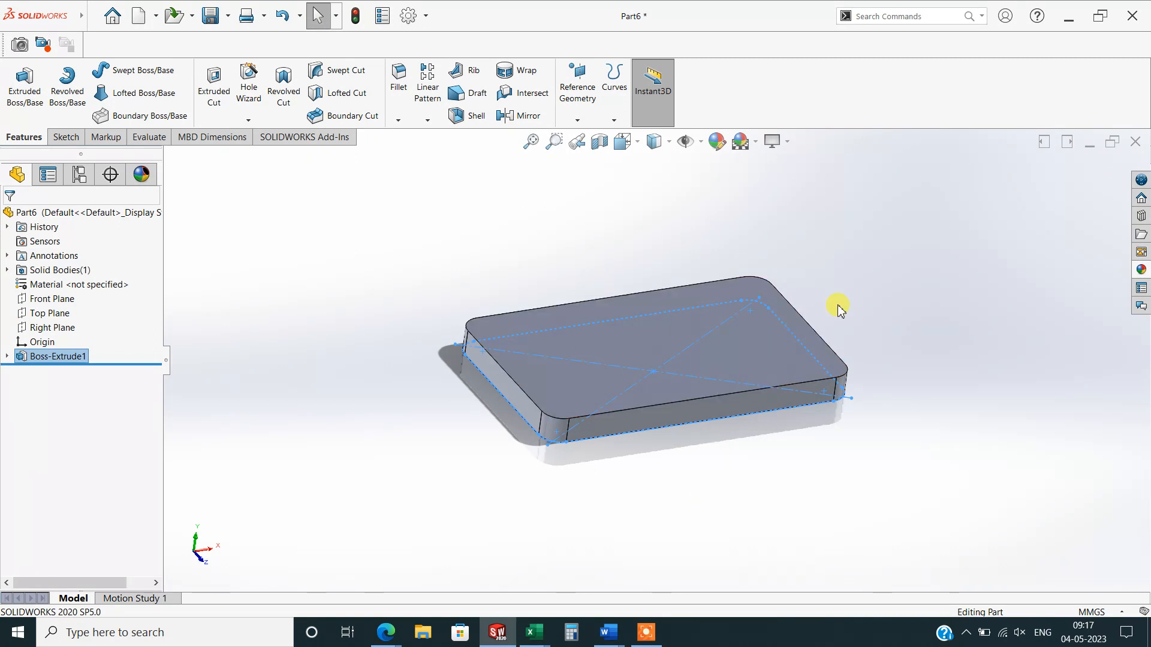
left_click(641, 342)
left_click(688, 304)
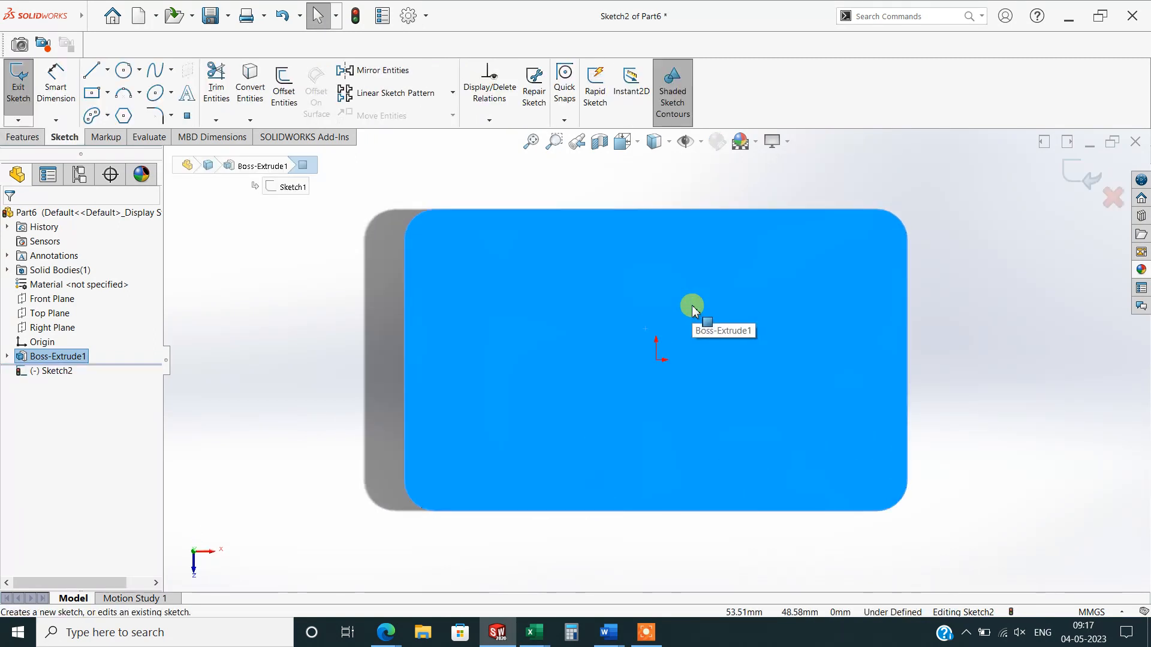
left_click(123, 72)
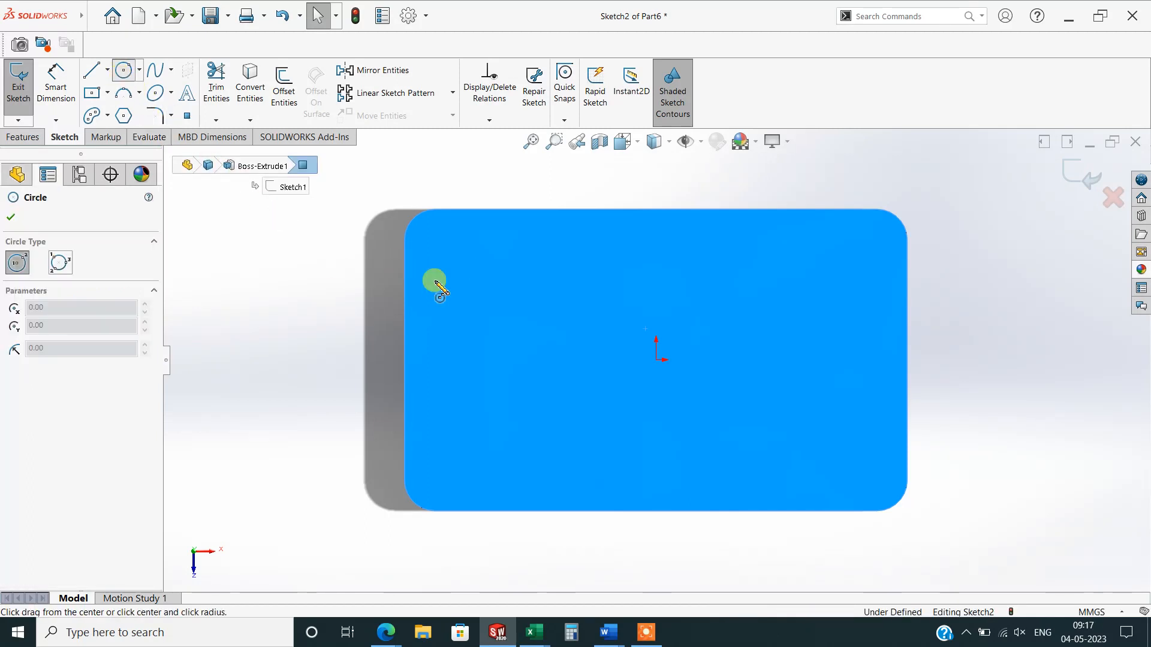
left_click(656, 361)
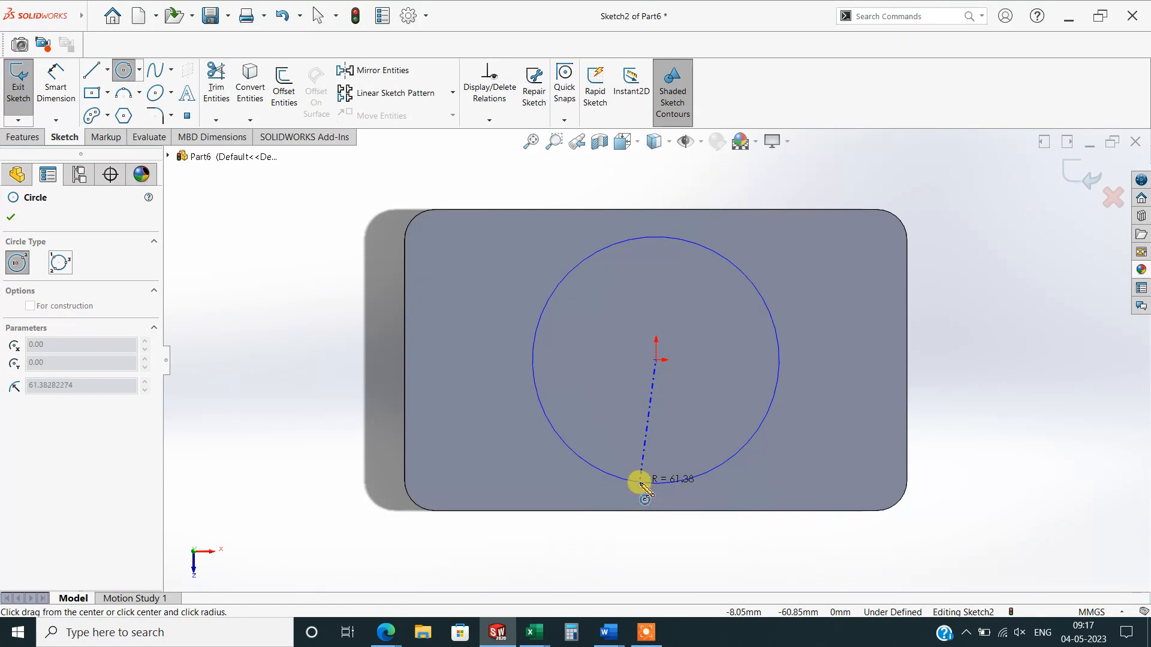
left_click(641, 484)
Dimension the circle's diameter at 100 mm.
right_click_drag(641, 474, 639, 359)
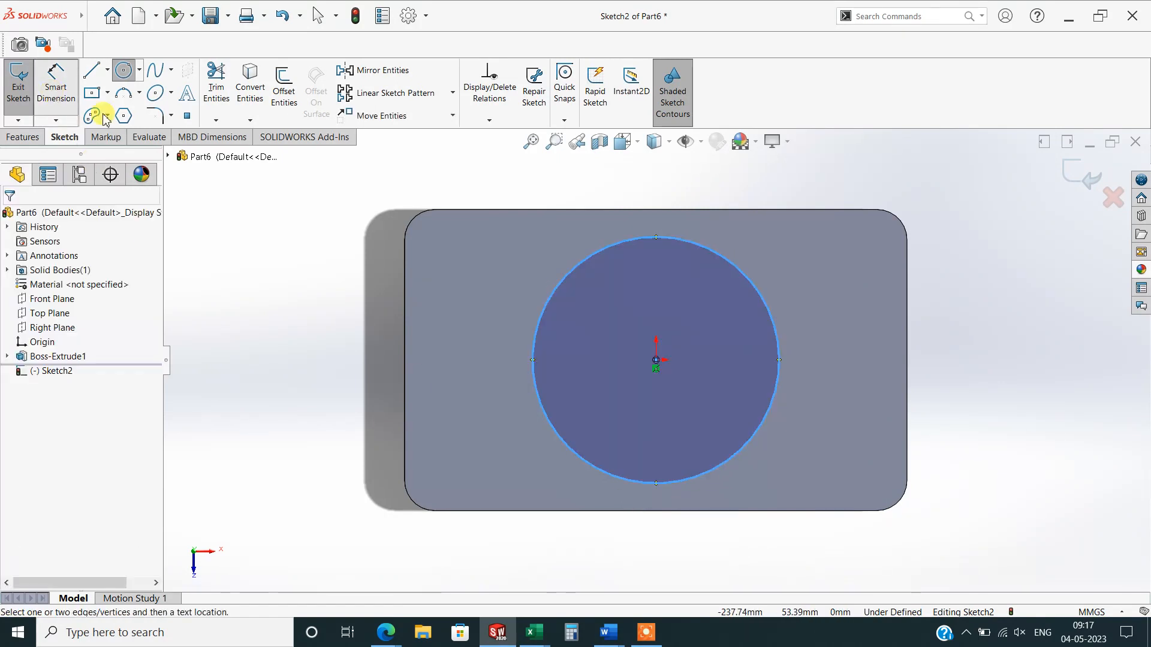
left_click(637, 239)
left_click(658, 189)
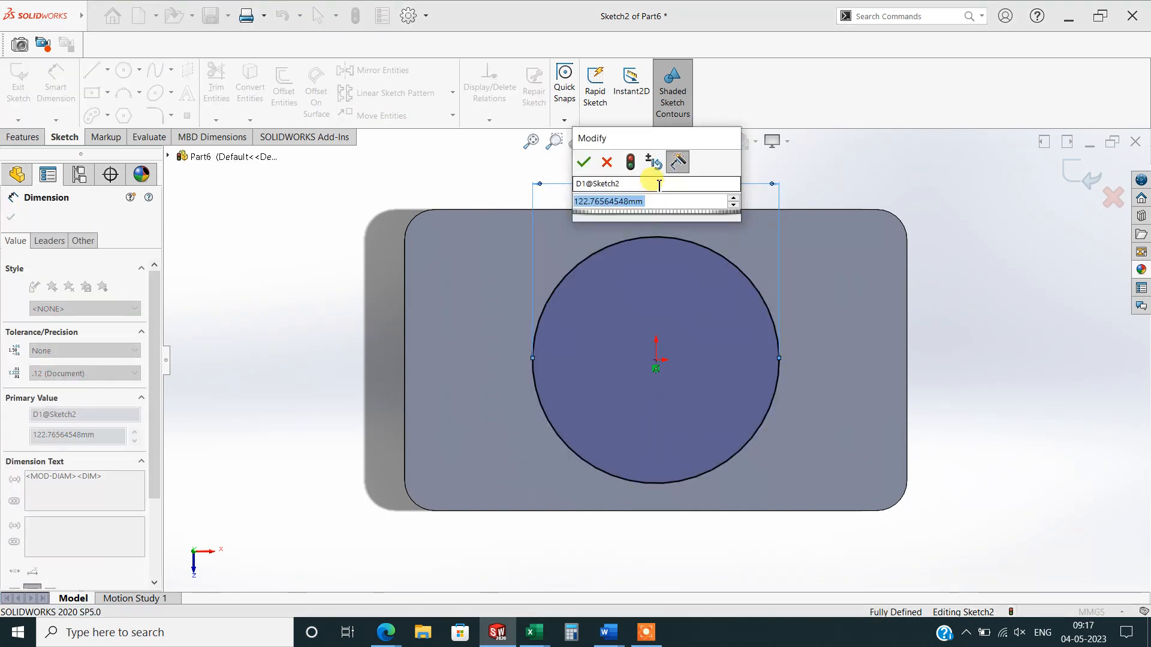
type("100")
key("Return")
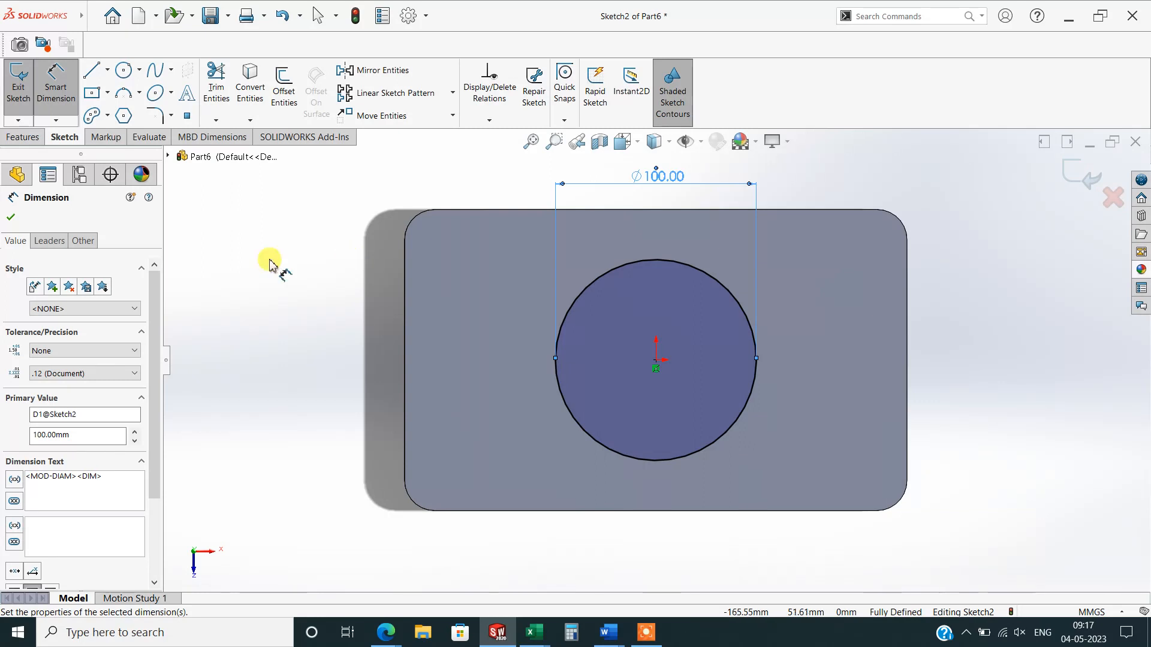
left_click(10, 217)
Extrude the circle upward from the plate as a merged boss with a blind depth of 85 mm.
left_click(18, 146)
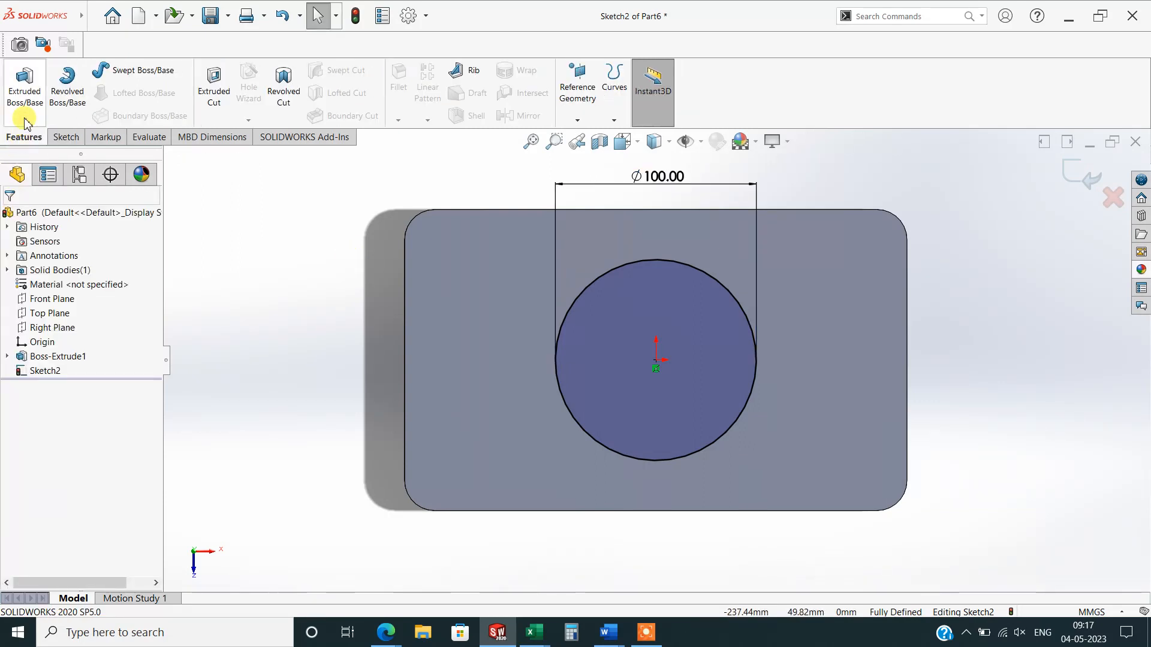
left_click(18, 105)
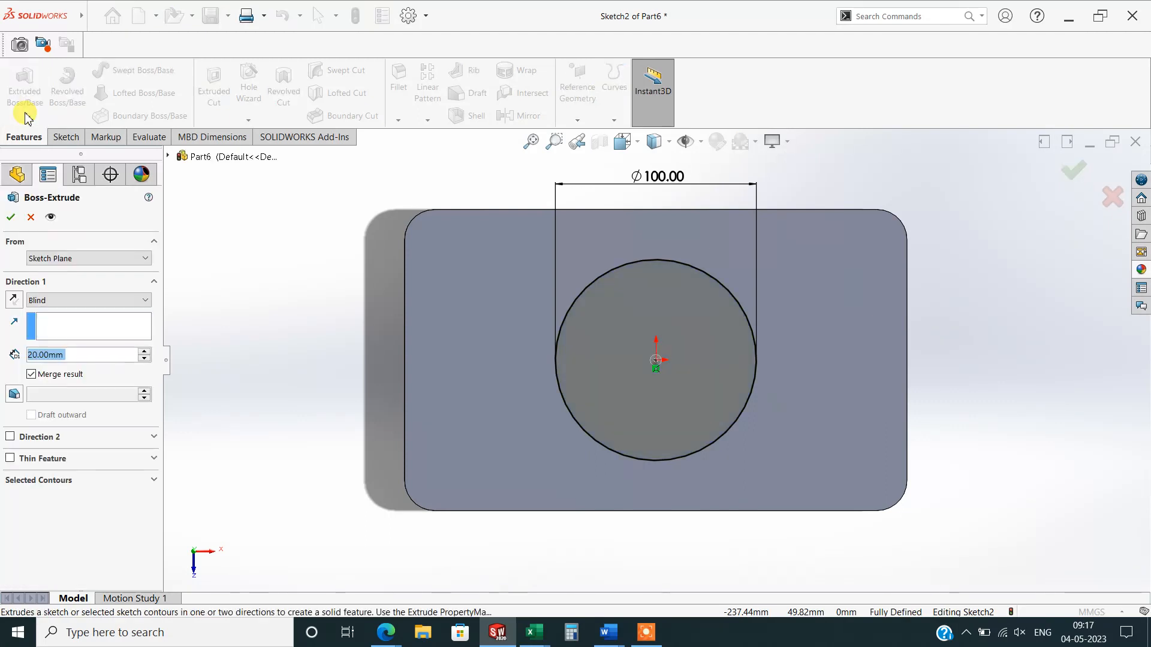
left_click(97, 355)
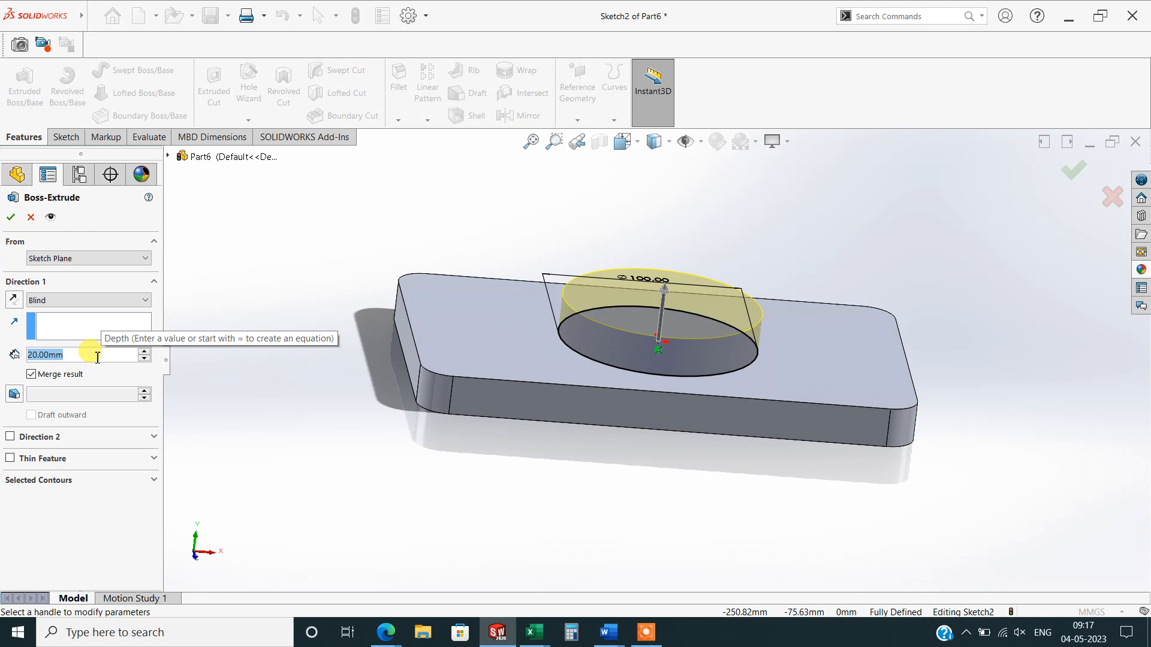
type("85")
key("Return")
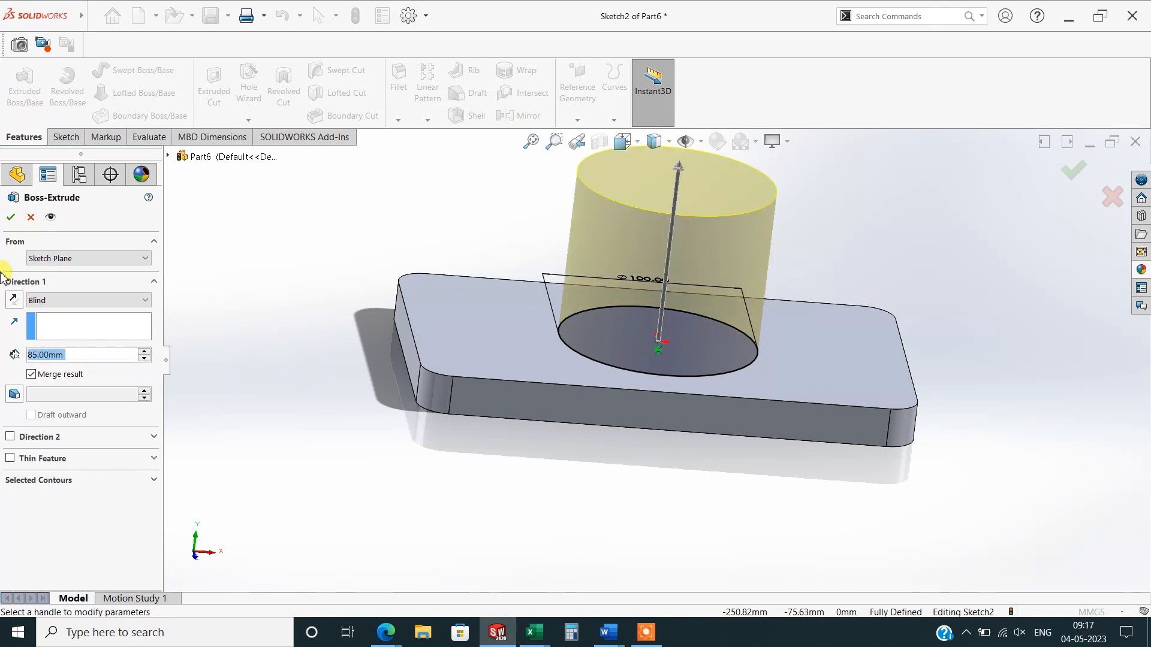
left_click(11, 217)
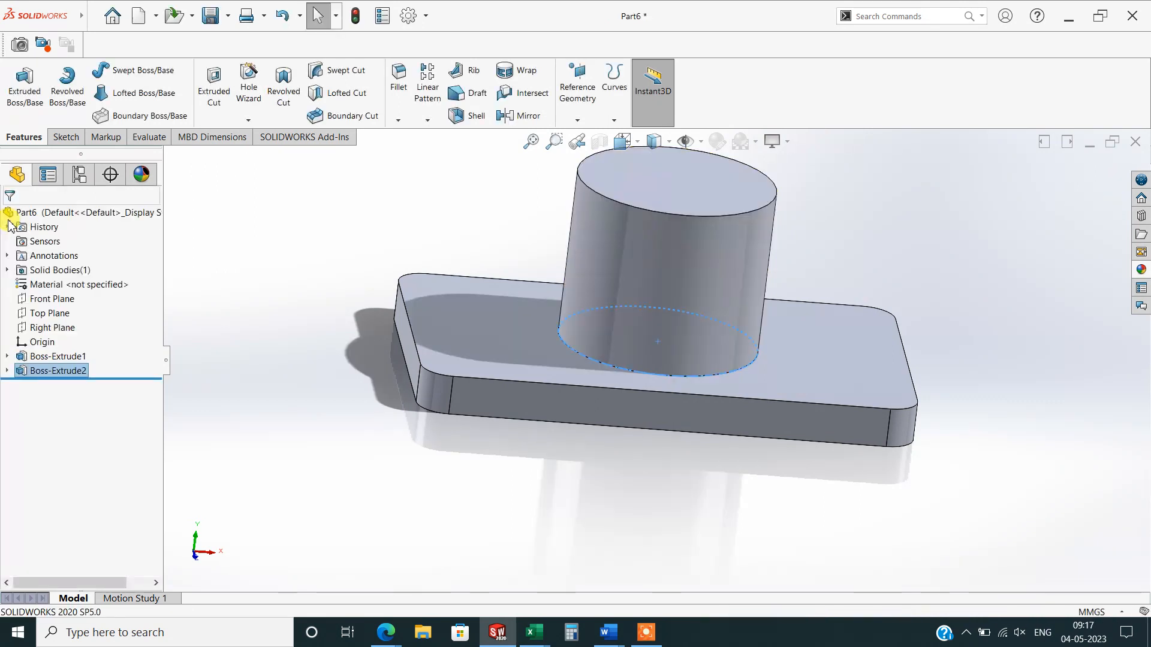
middle_click_drag(725, 460, 998, 317)
scroll(993, 301, "up", 1)
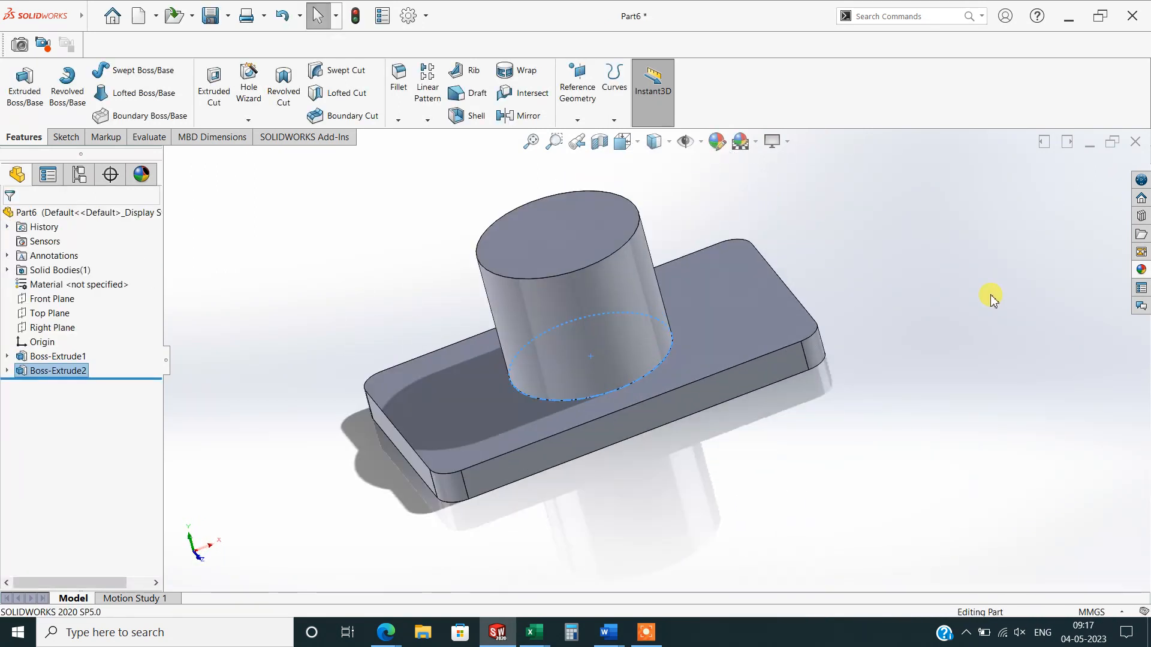
left_click(557, 223)
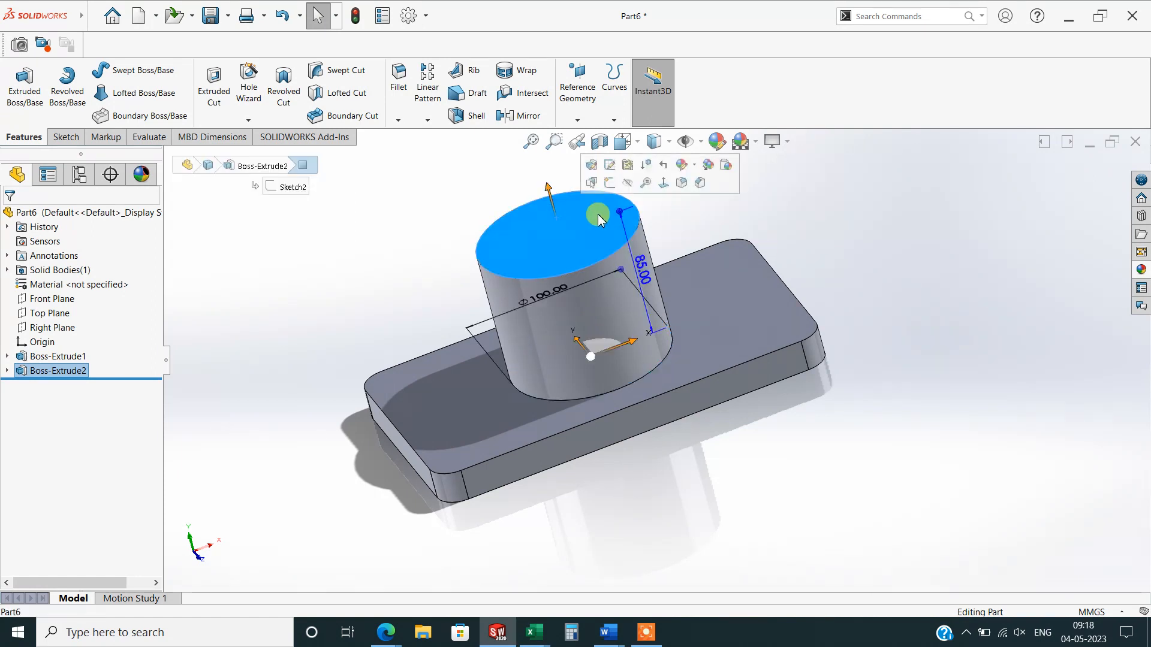
left_click(873, 211)
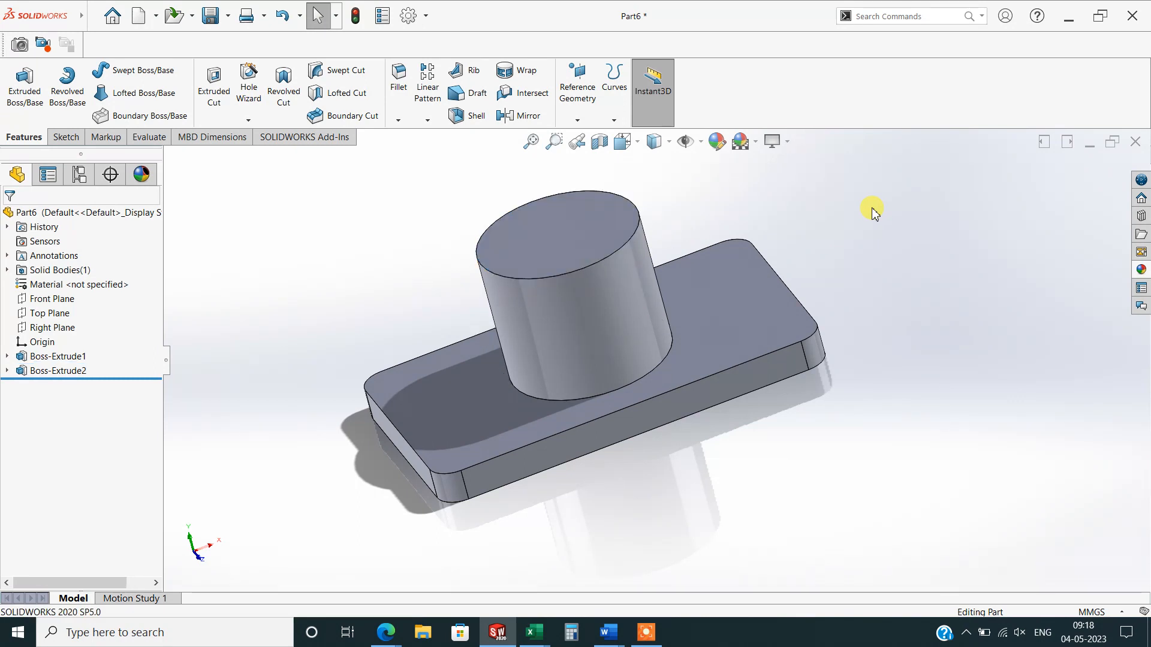
left_click(769, 318)
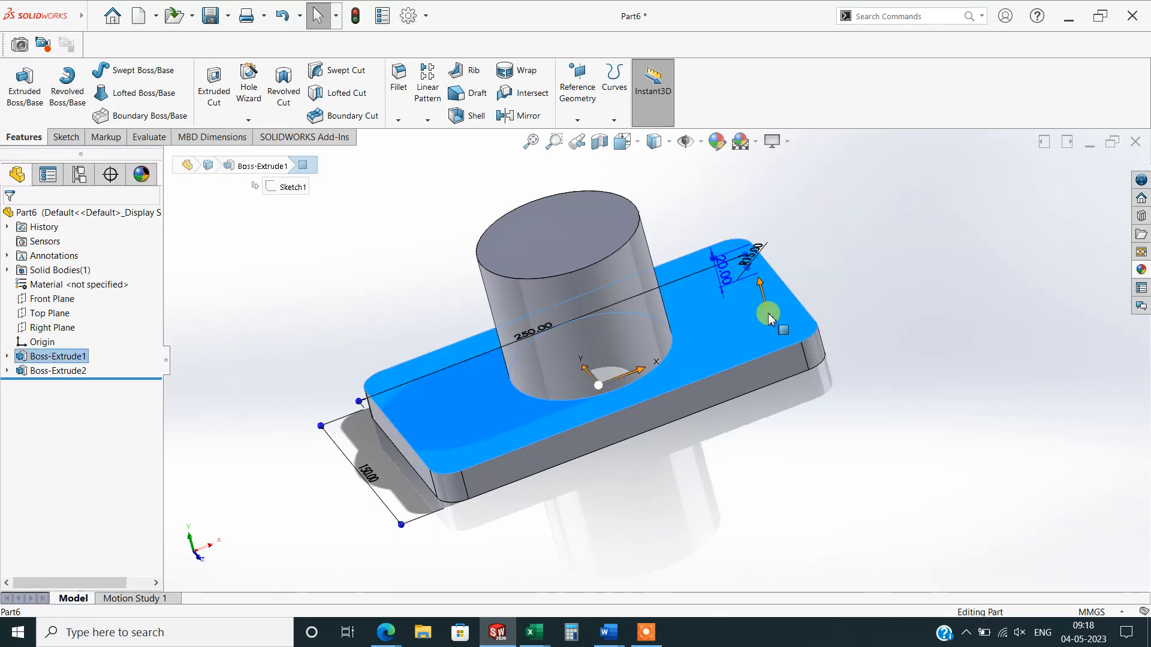
key("ctrl+8")
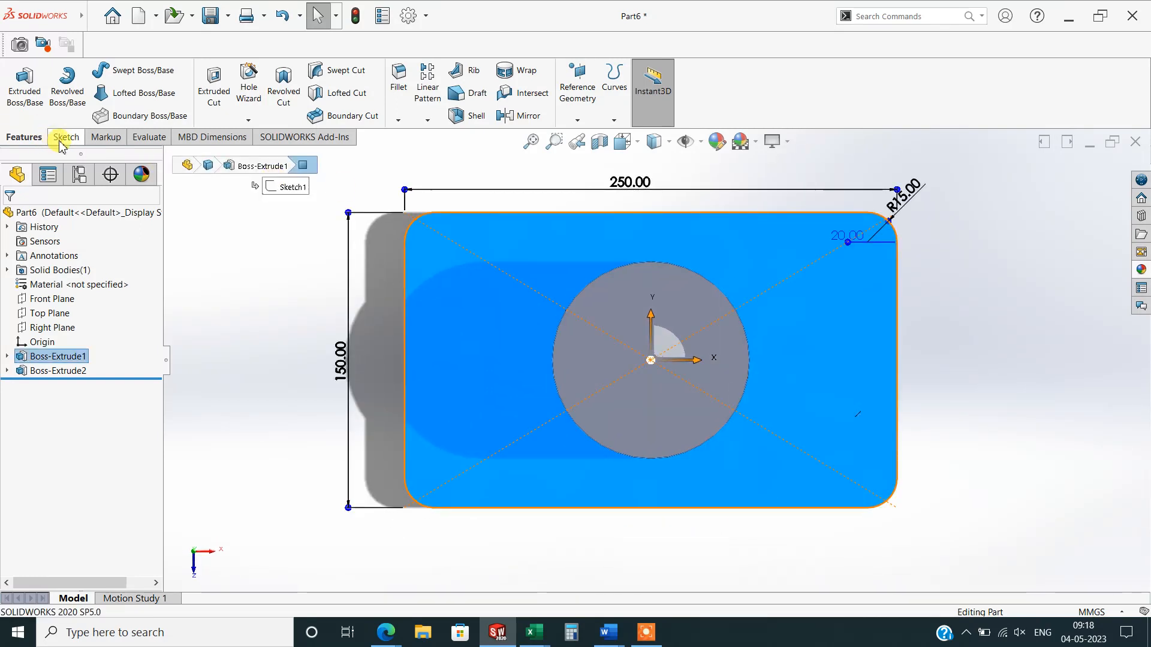
left_click(63, 138)
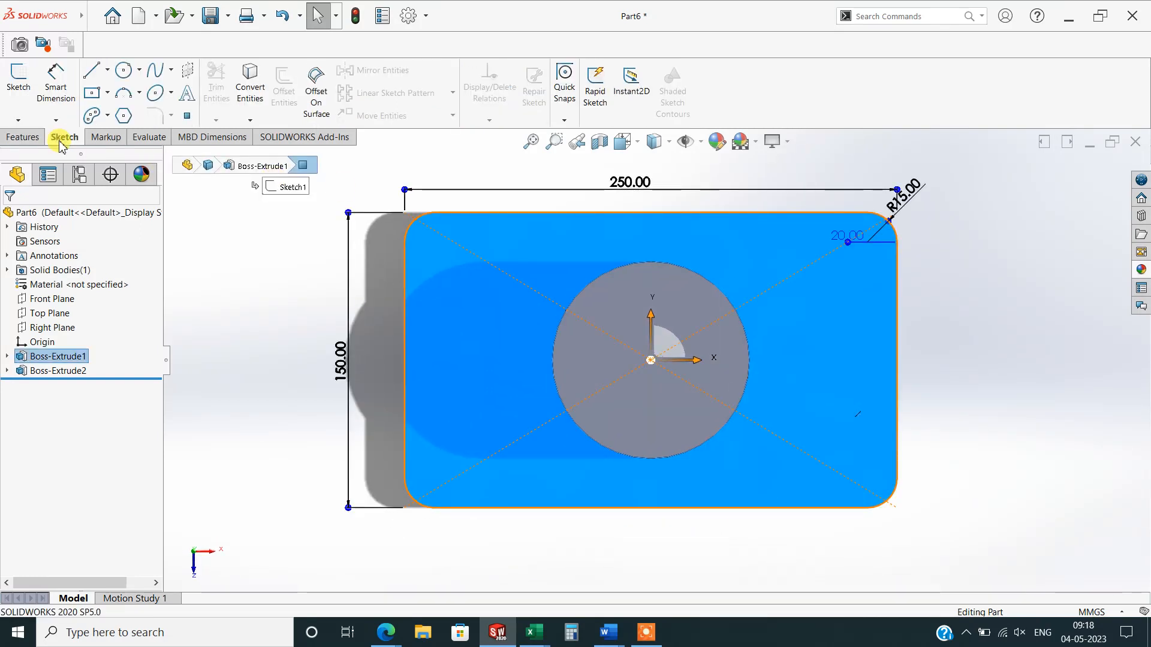
left_click(18, 90)
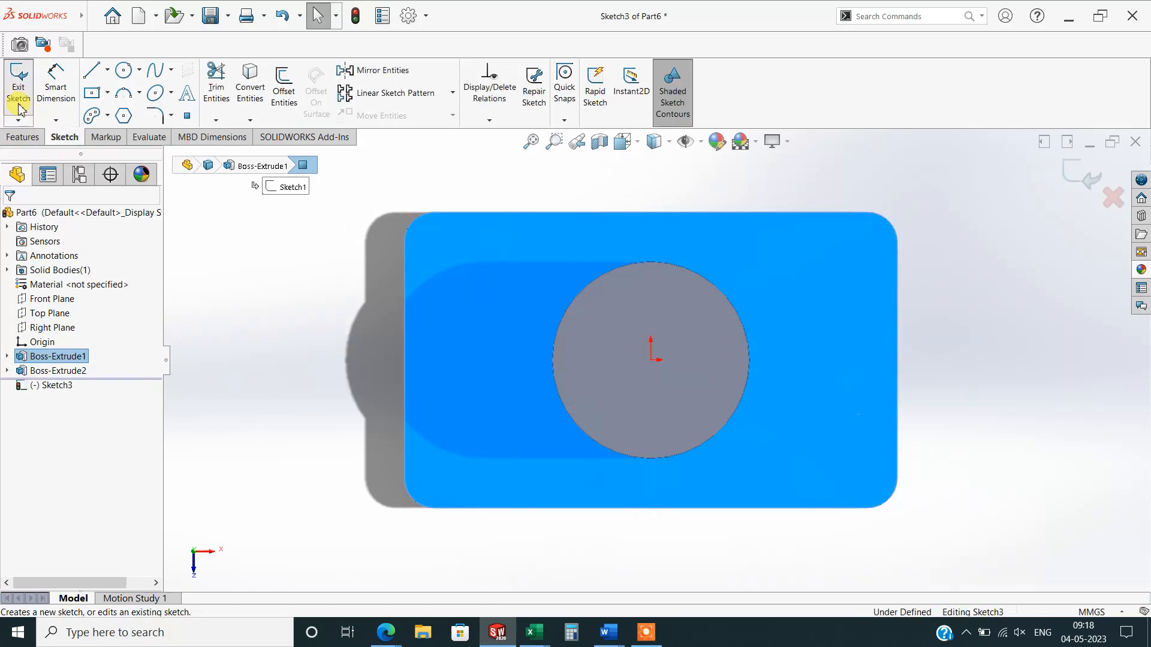
left_click(34, 139)
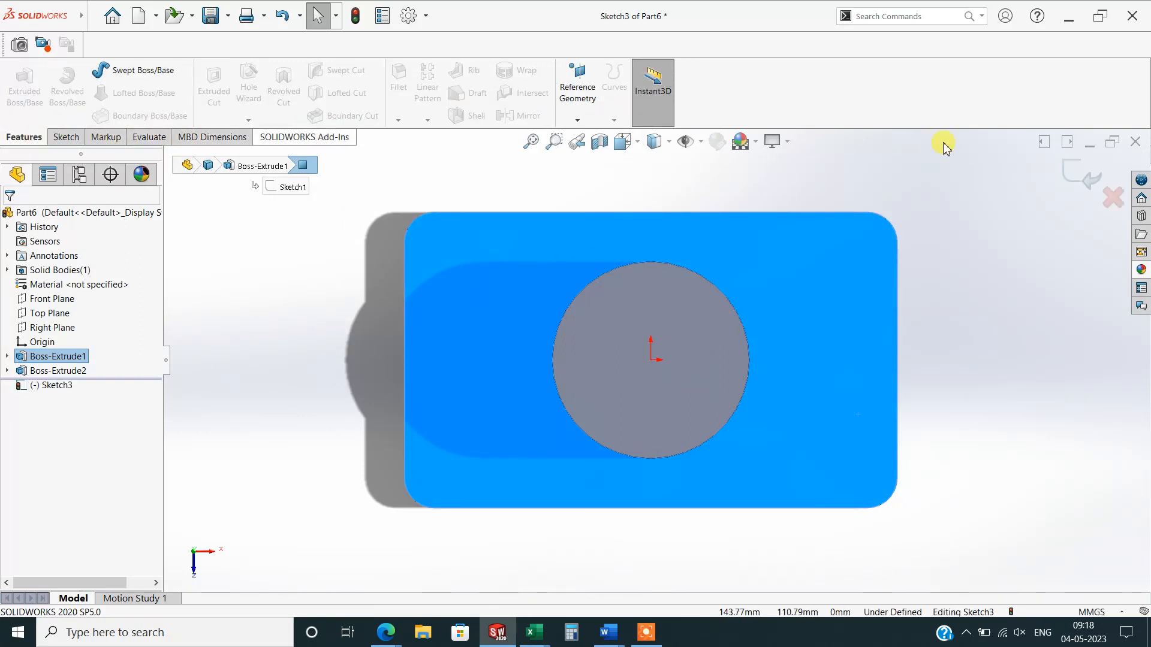
left_click(1077, 180)
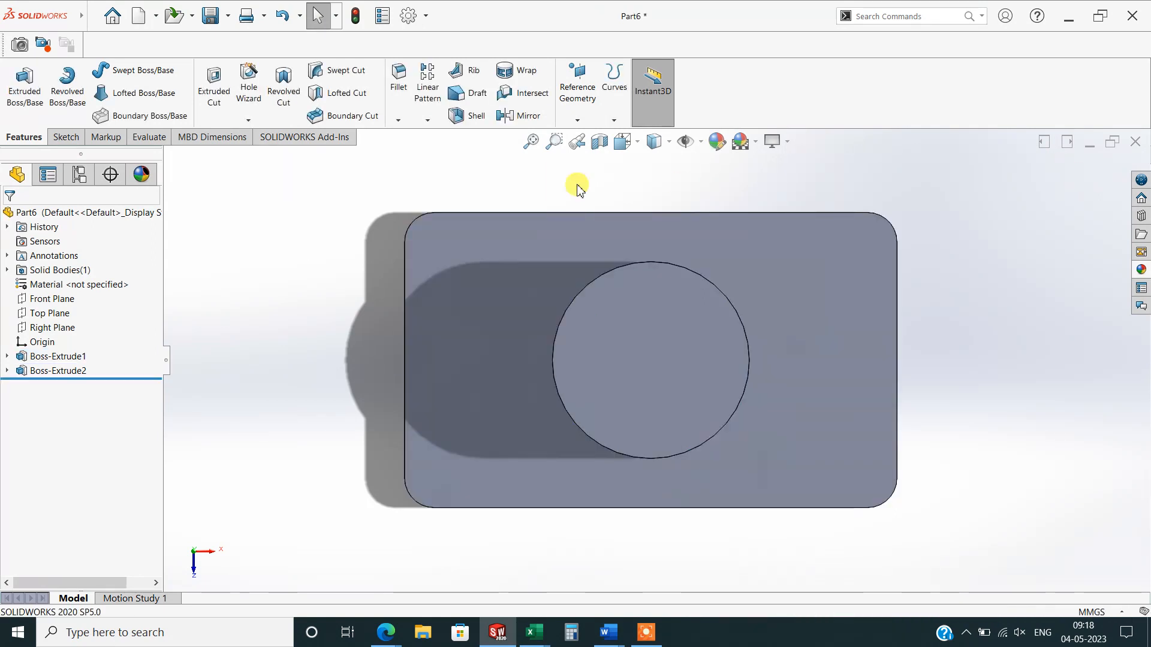
Set up a through-all counterbored hole with the Hole Wizard, using the ISO standard, size M6 and Normal fit.
left_click(248, 122)
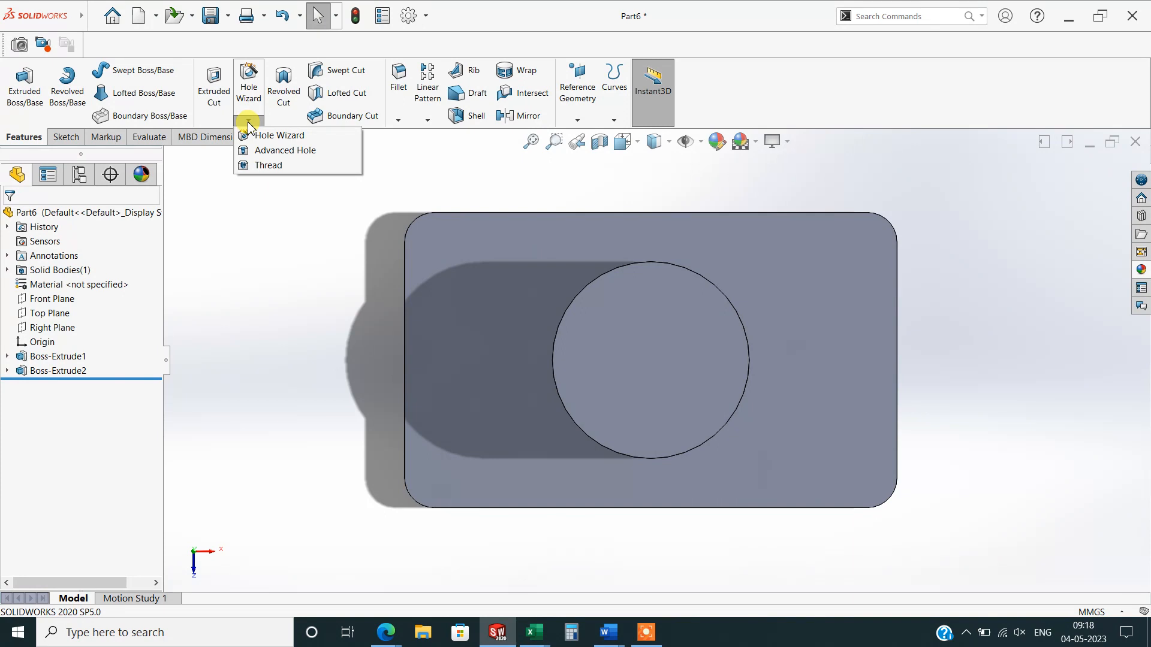
left_click(258, 135)
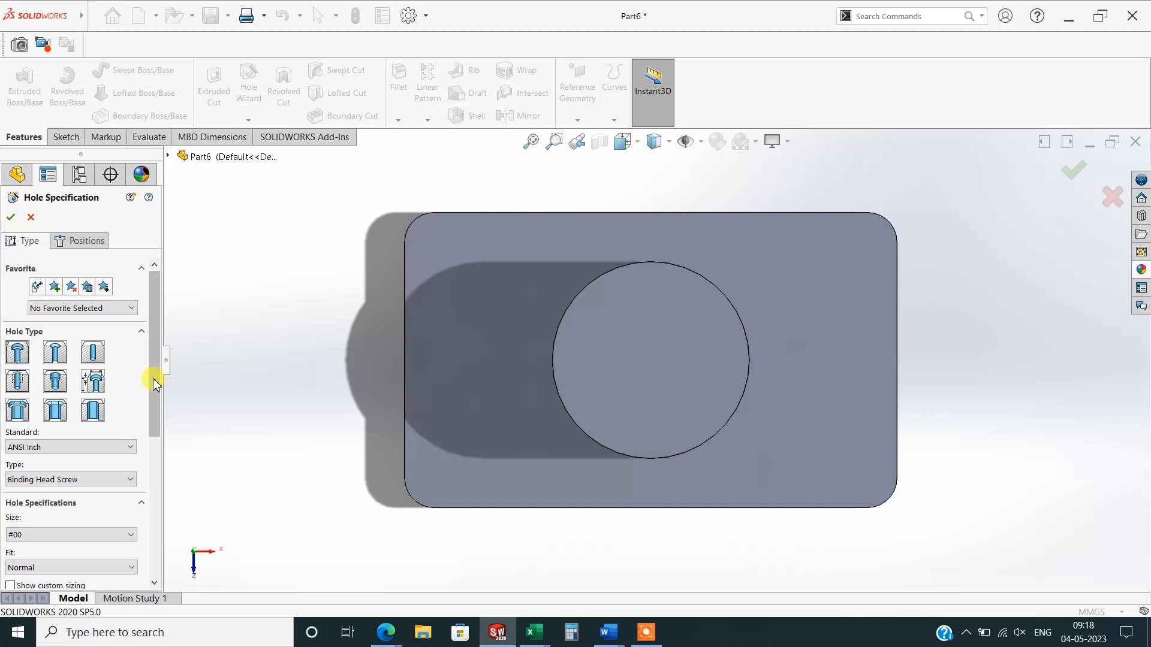
left_click_drag(154, 427, 157, 483)
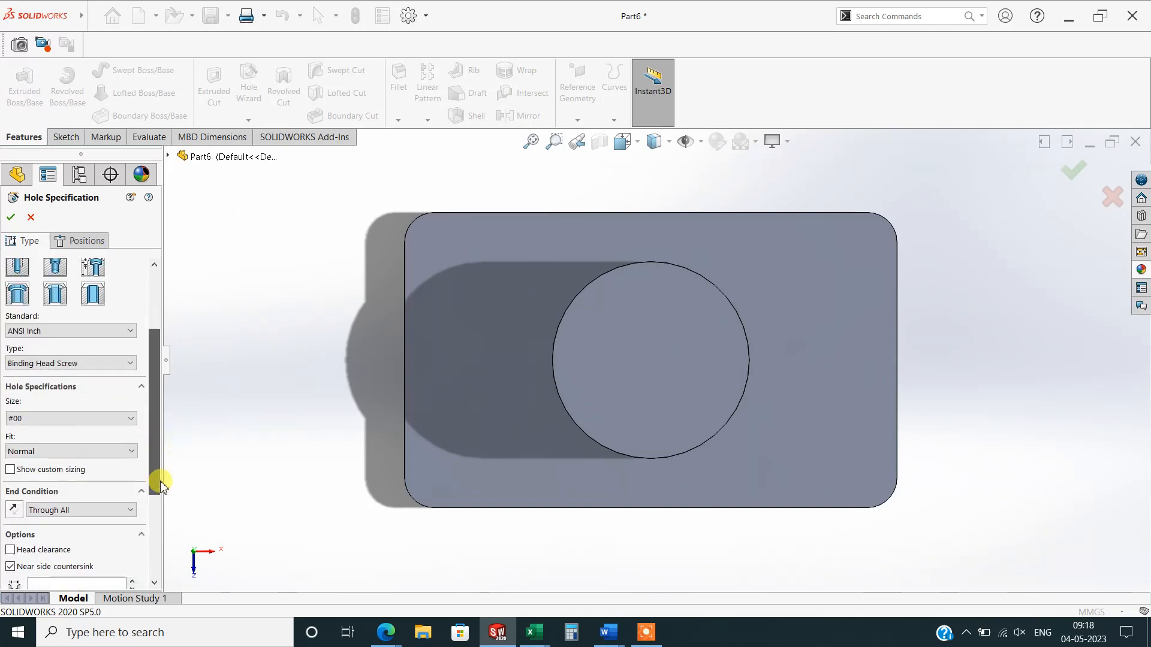
left_click(78, 418)
left_click(78, 418)
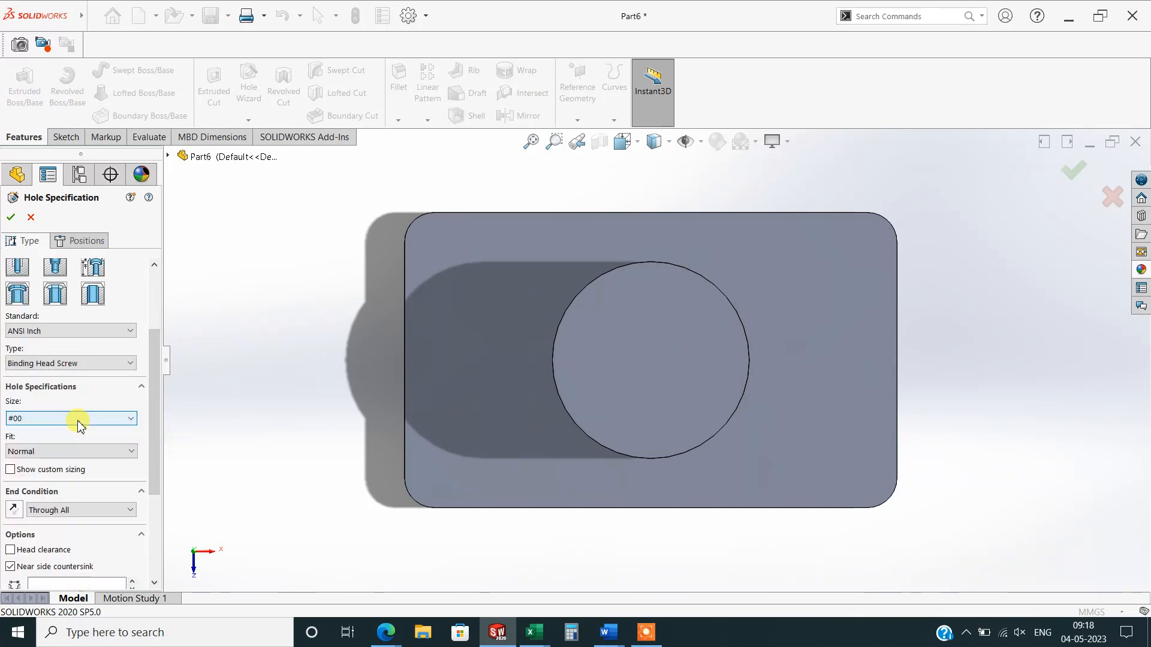
left_click(70, 332)
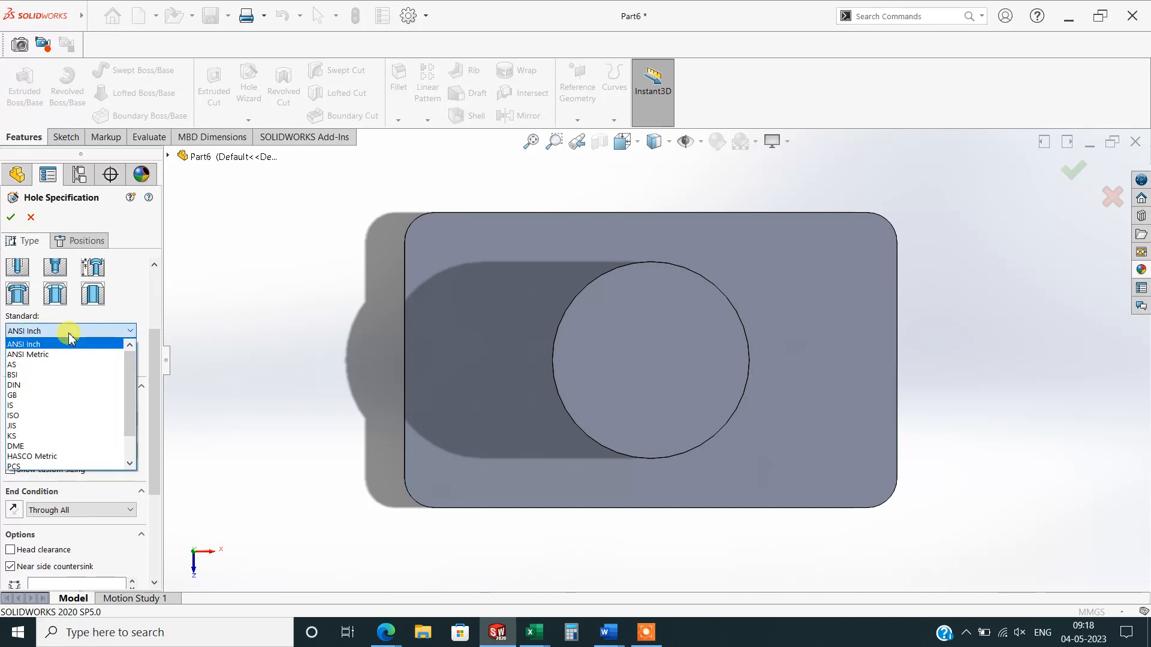
left_click(43, 416)
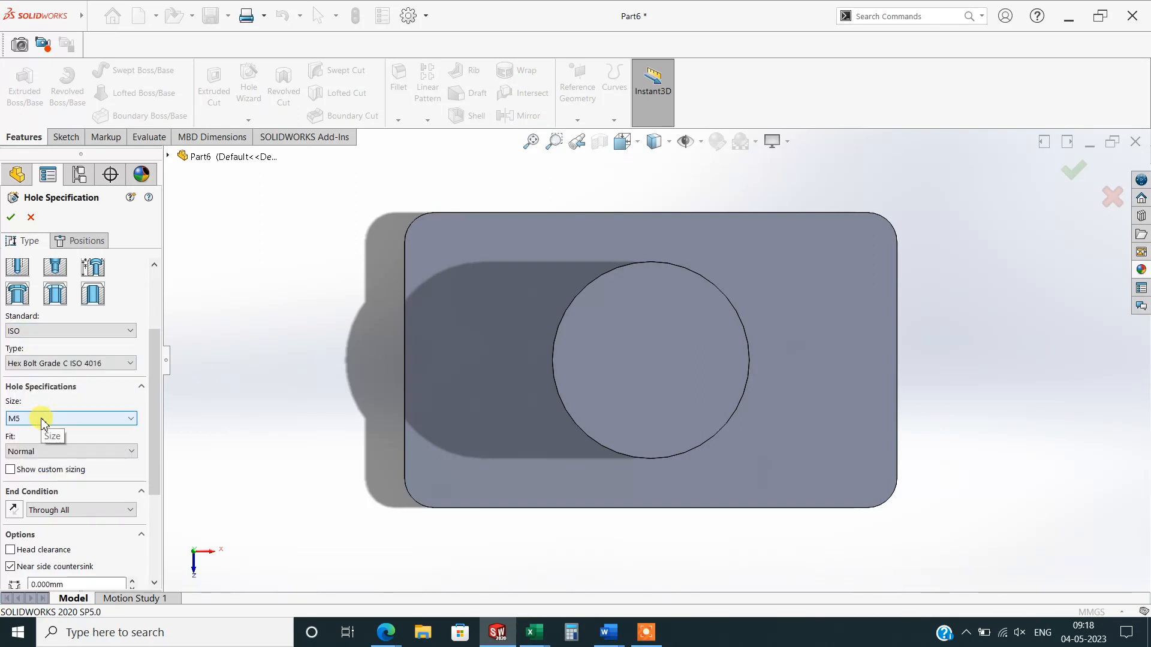
left_click(42, 419)
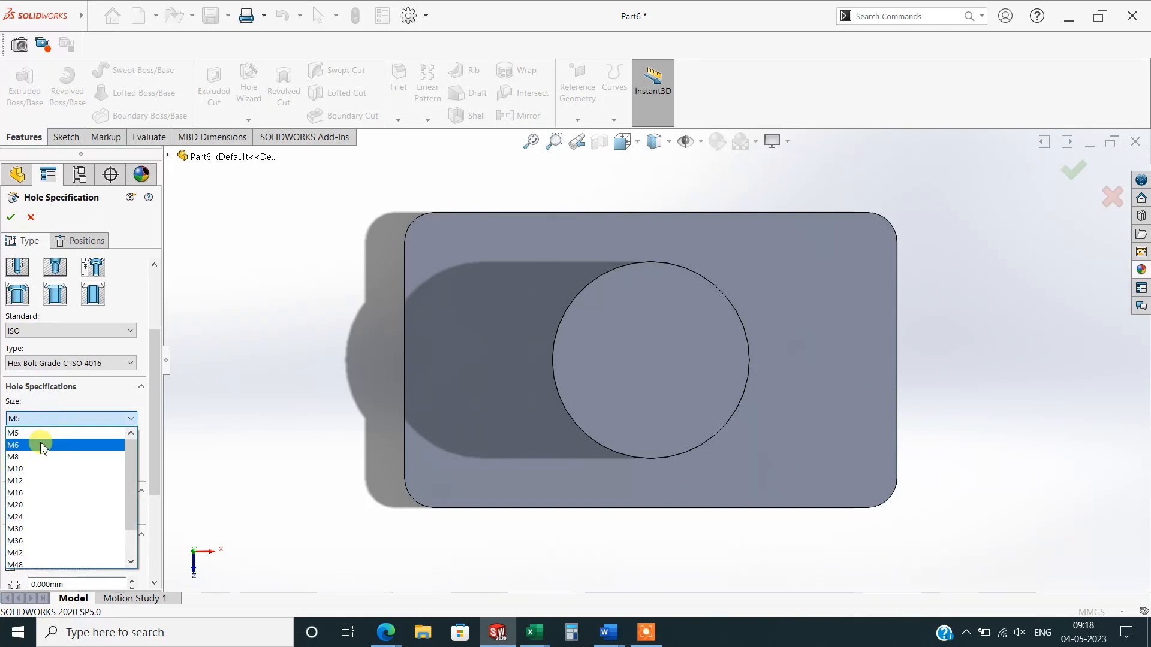
left_click(42, 445)
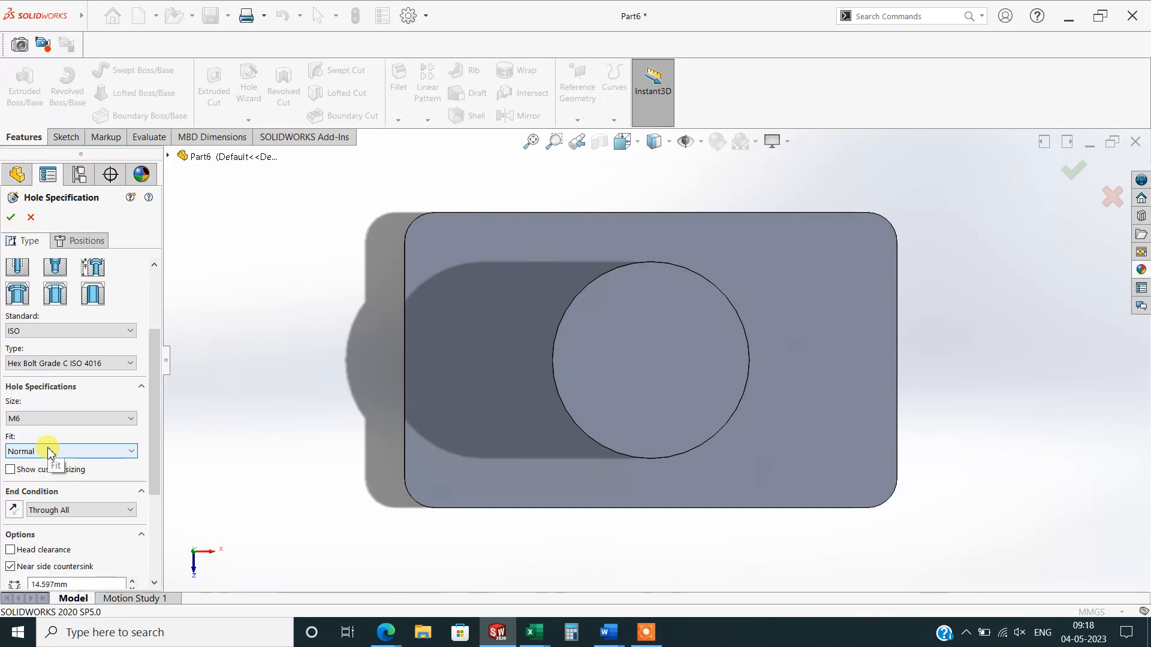
left_click(50, 452)
left_click(54, 453)
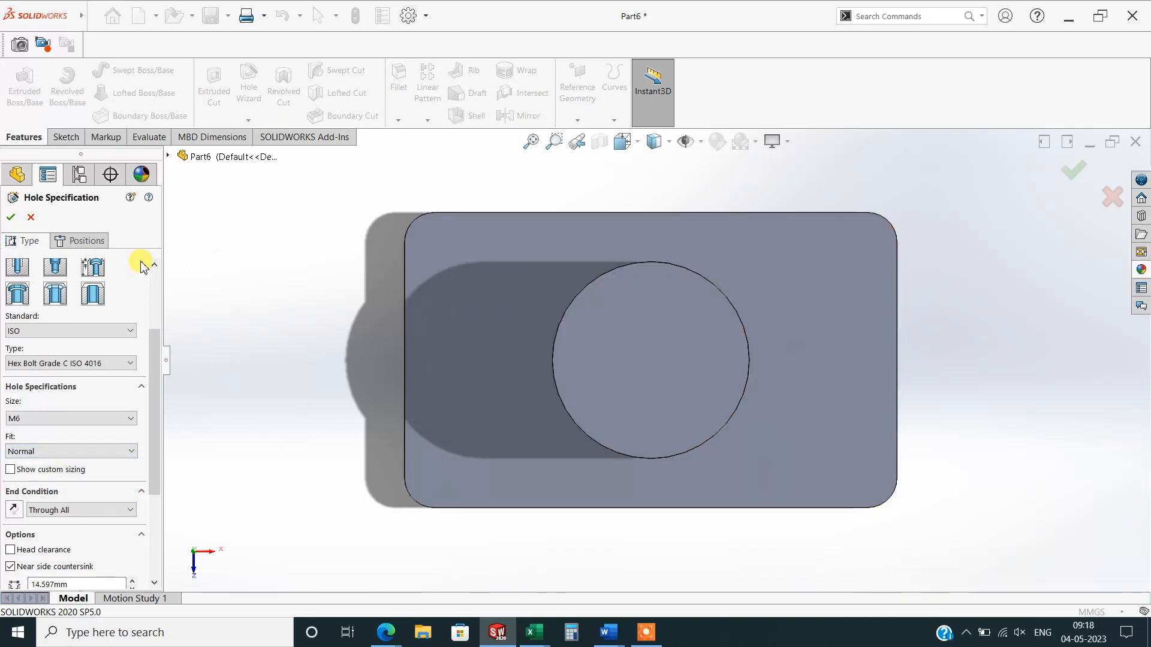
Place the hole on the plate's upper face near its upper-left corner, about 15.5 mm from the left edge and 17 mm from the upper edge.
left_click(93, 240)
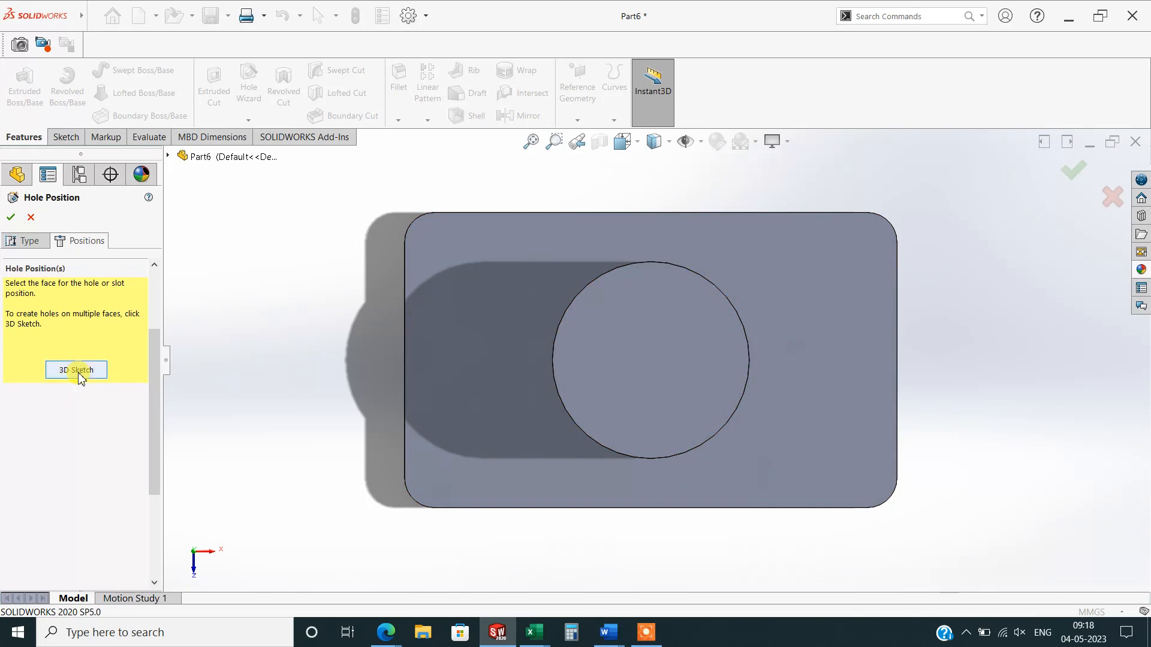
left_click(427, 240)
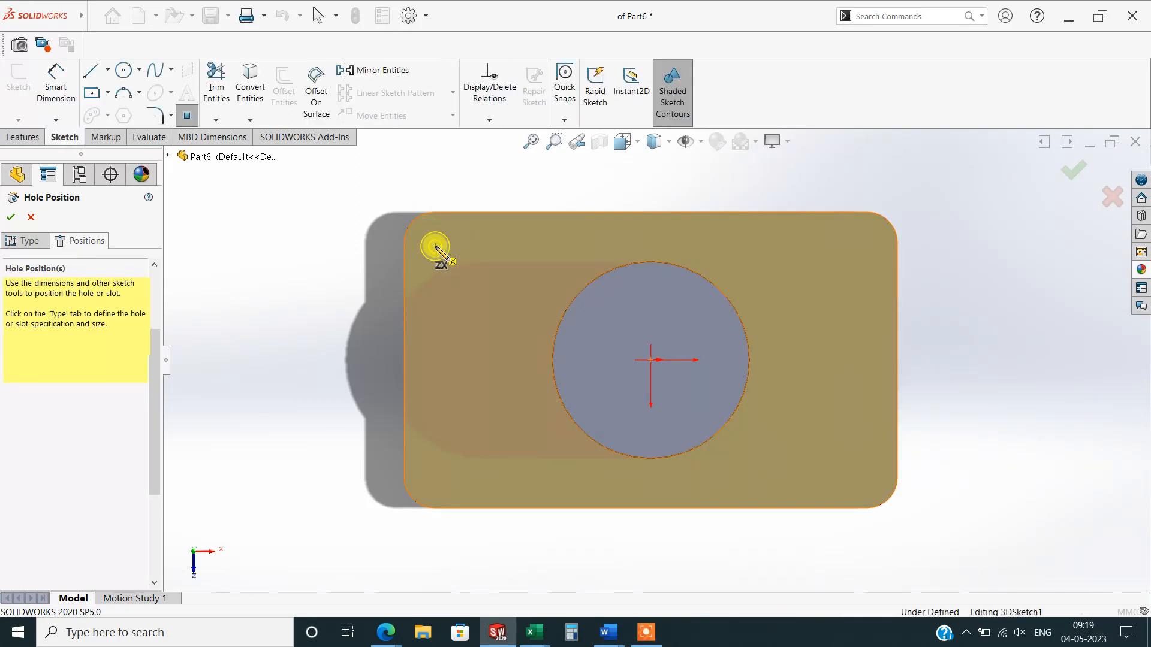
left_click(435, 246)
Dimension the hole centre 15 mm from the plate's left edge.
left_click(56, 81)
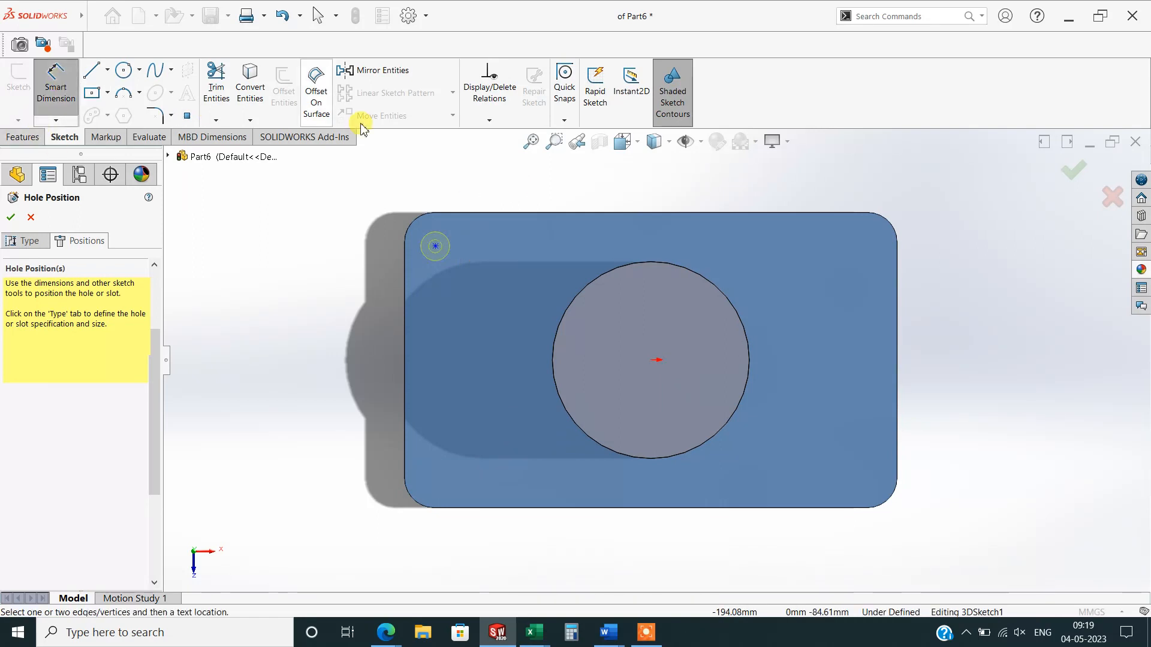
scroll(459, 252, "down", 2)
left_click(459, 254)
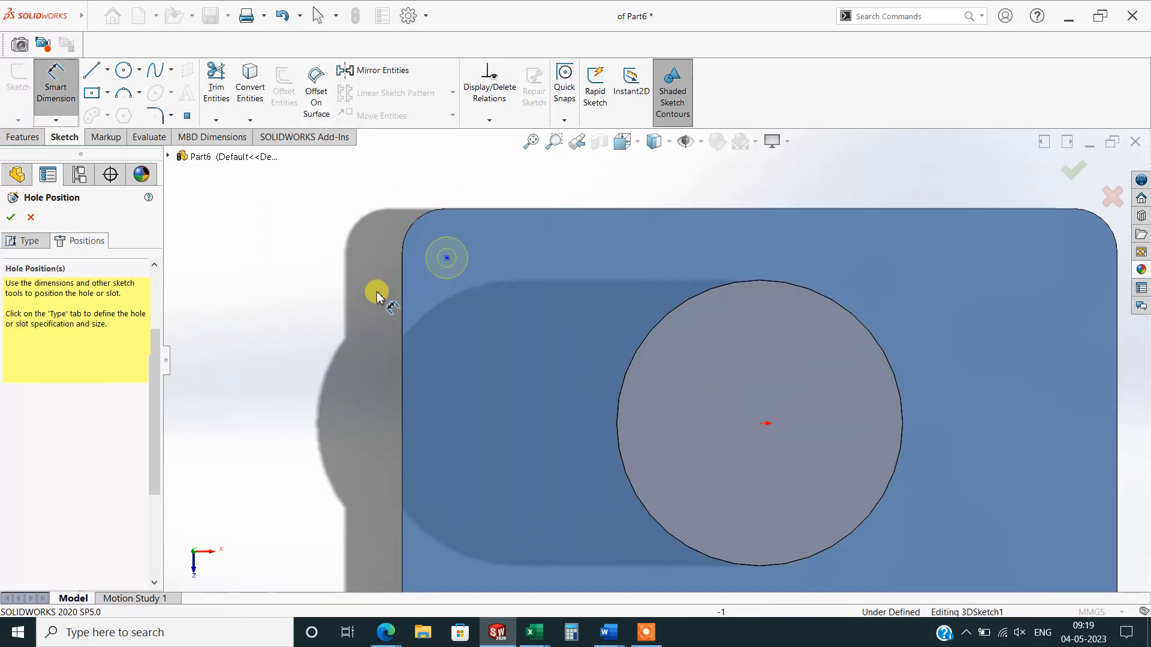
left_click(402, 292)
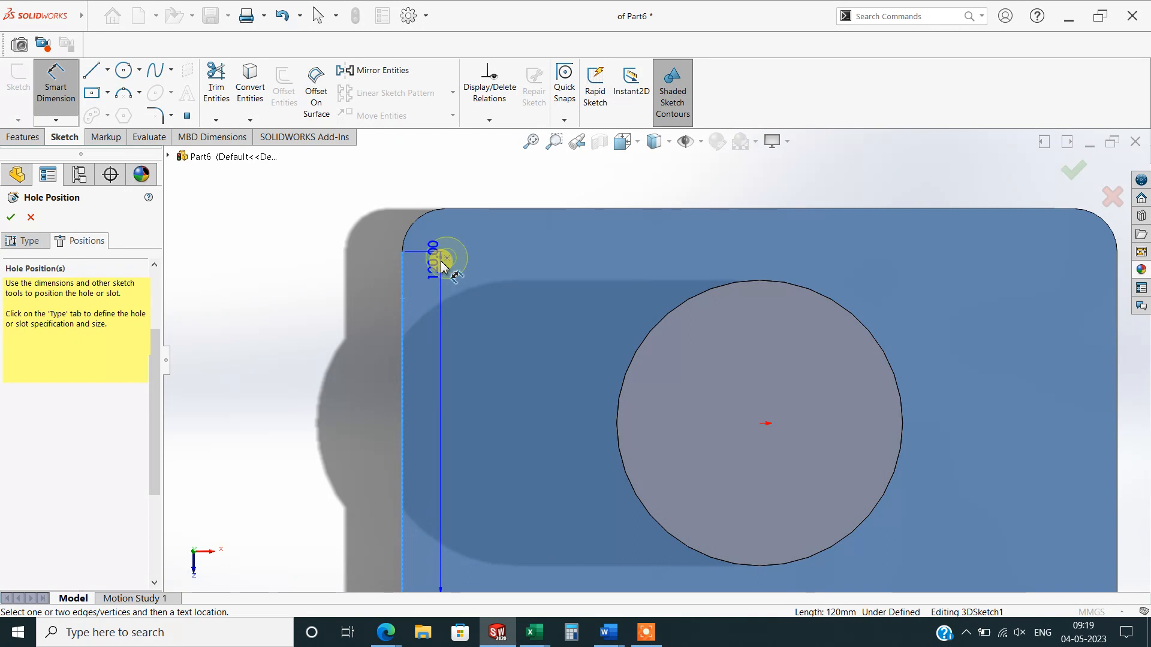
left_click(446, 258)
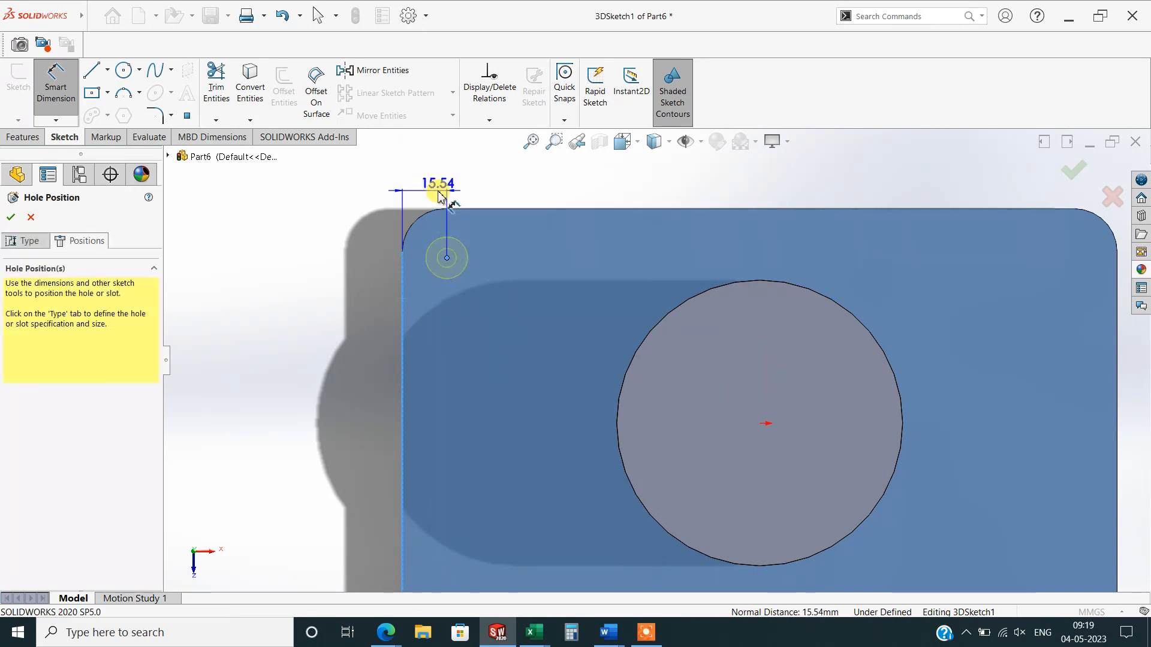
left_click(441, 197)
type("15")
key("Return")
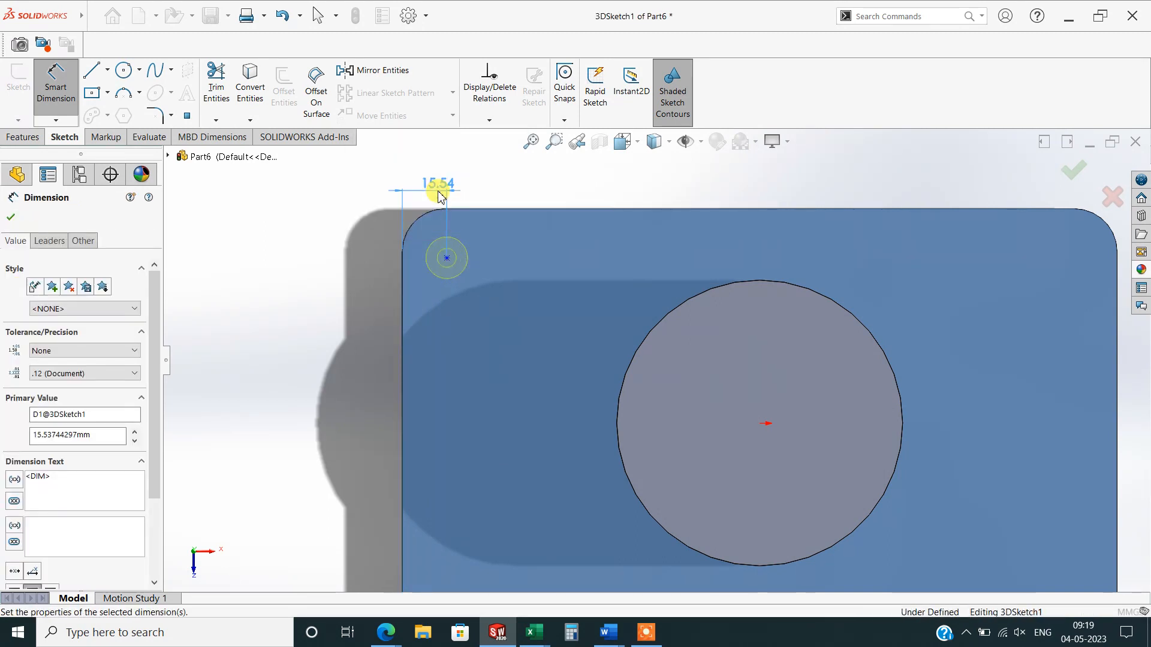
Dimension the hole centre 15 mm from the plate's upper edge and finish the counterbored hole.
left_click(444, 257)
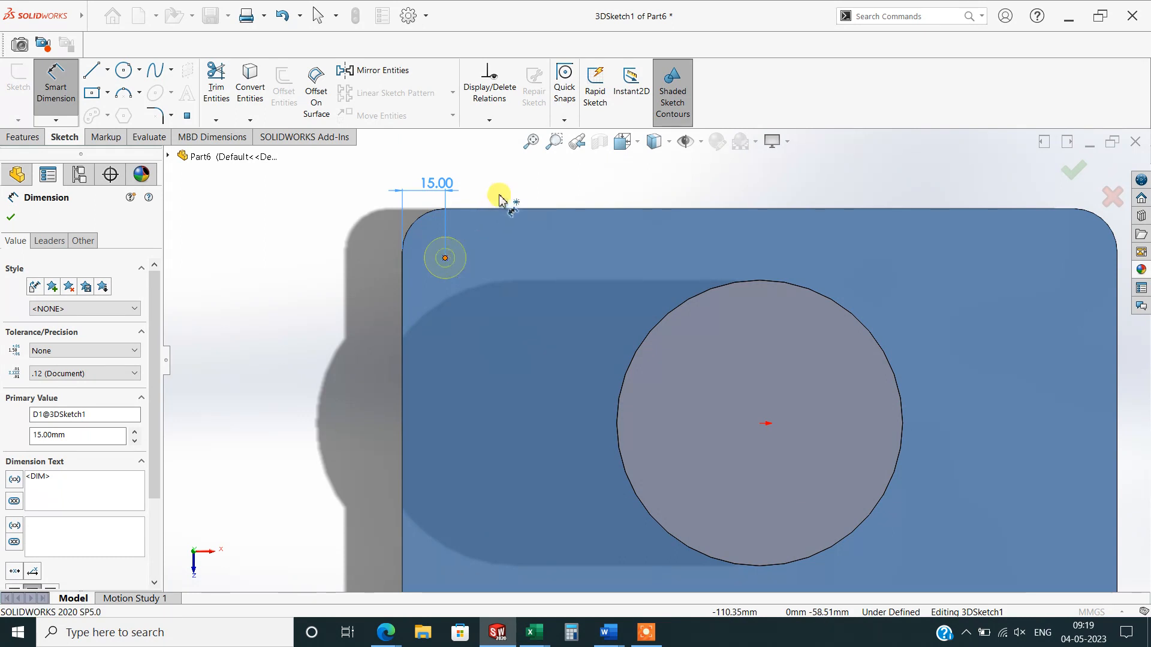
left_click(497, 209)
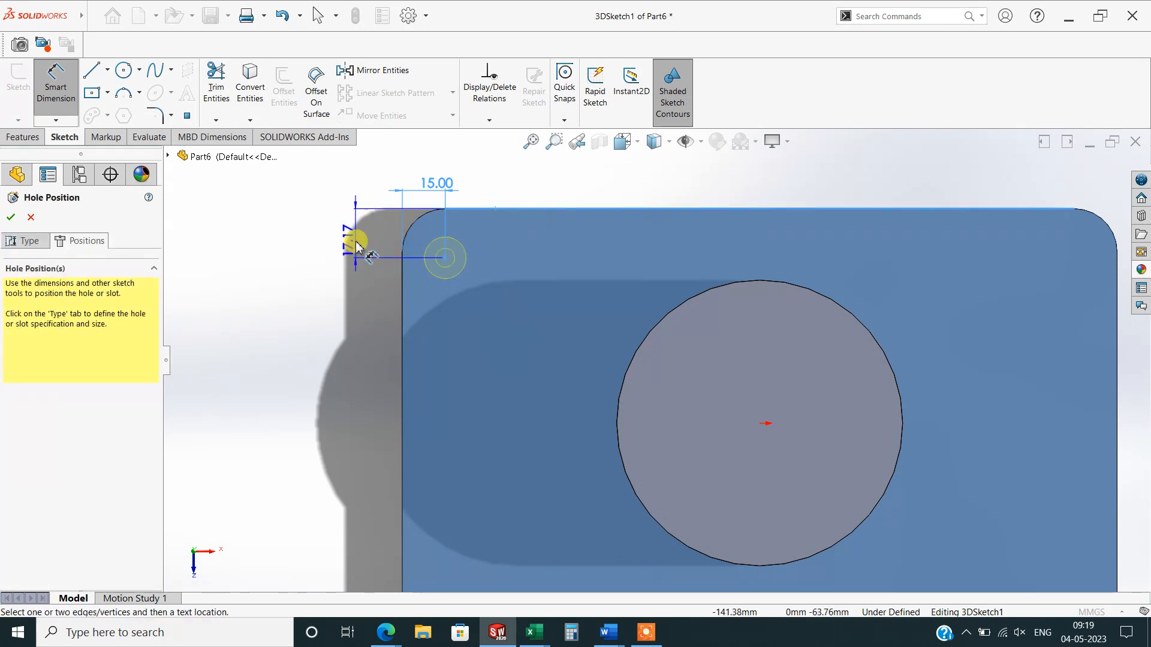
left_click(356, 245)
type("15")
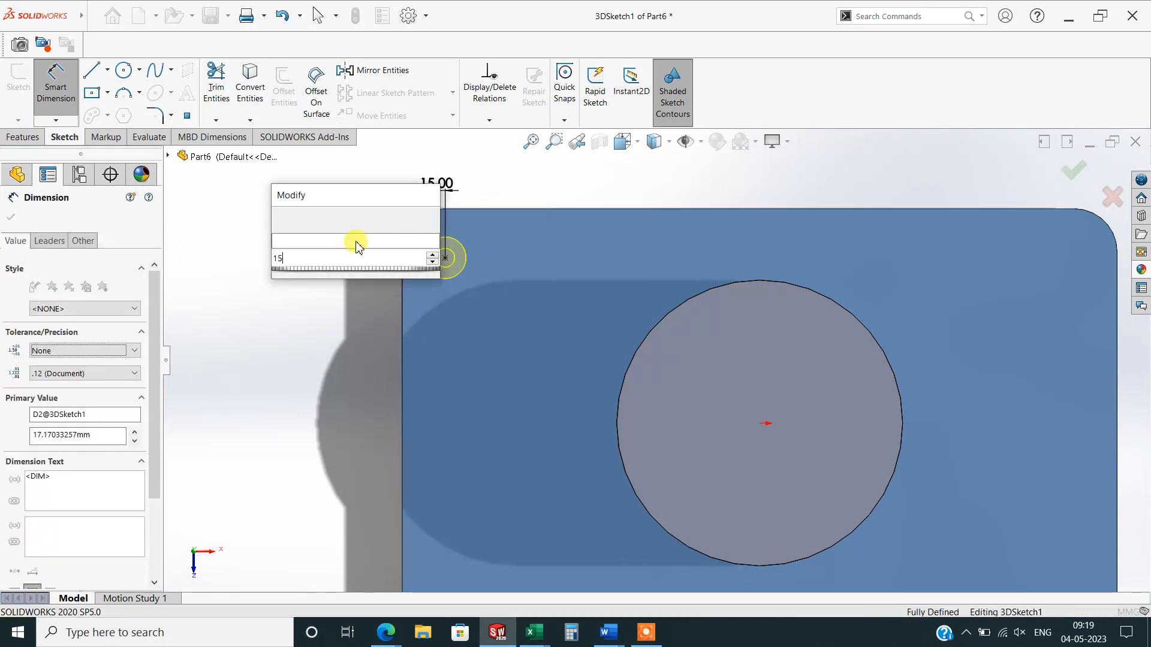
key("Return")
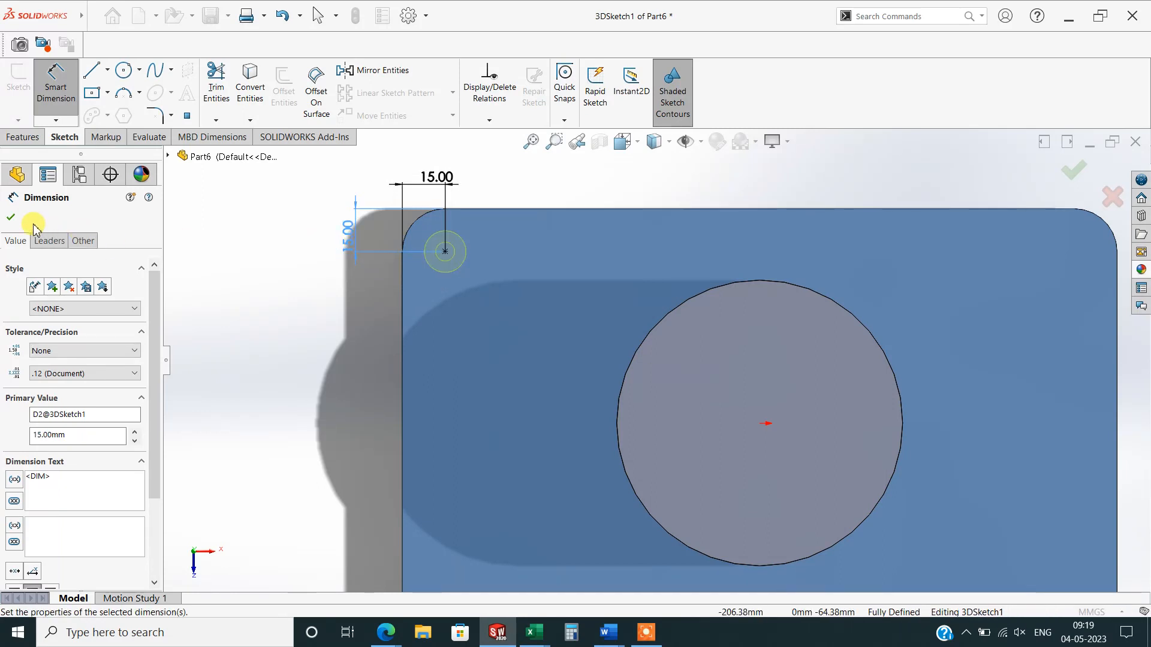
left_click(11, 218)
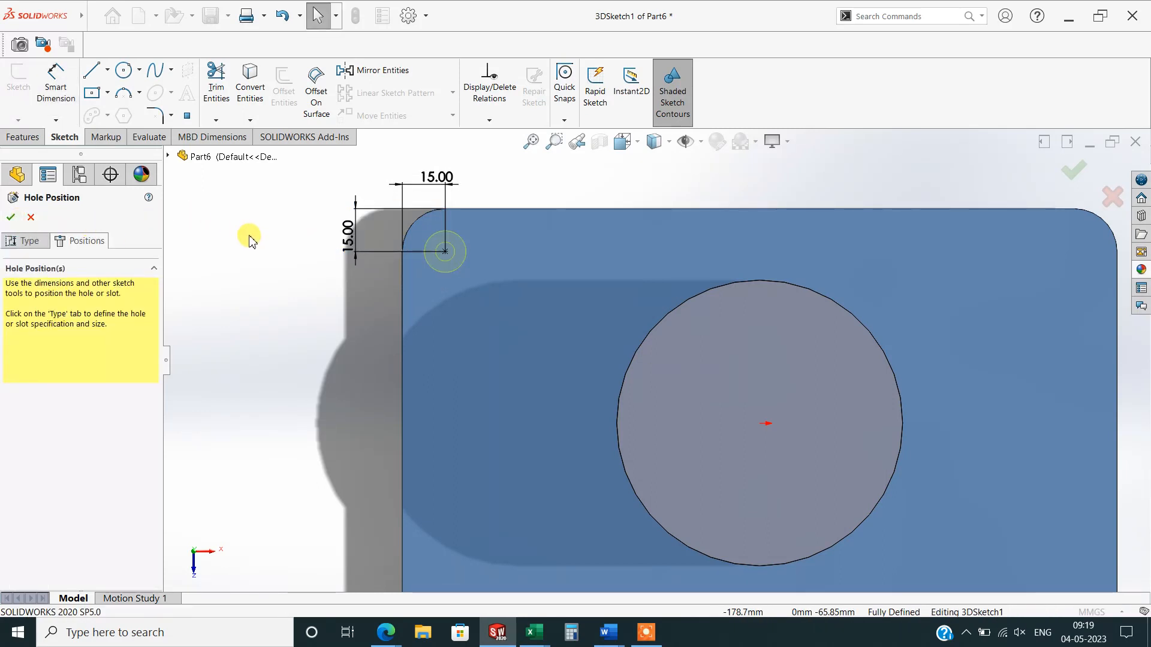
scroll(804, 404, "down", 2)
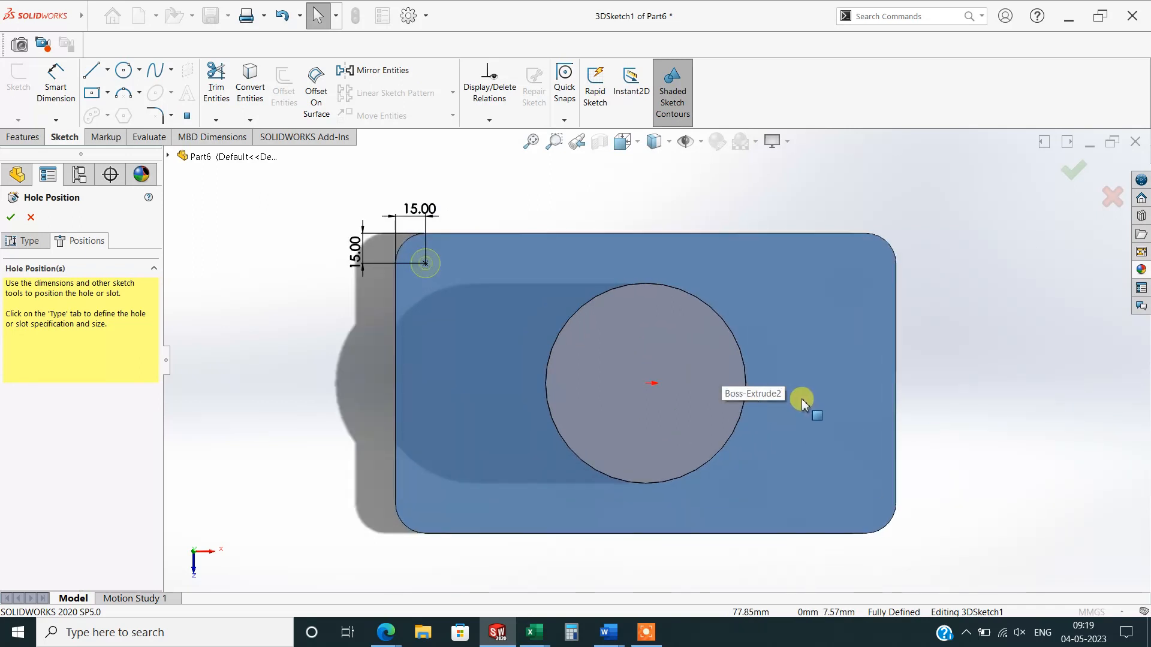
left_click(10, 217)
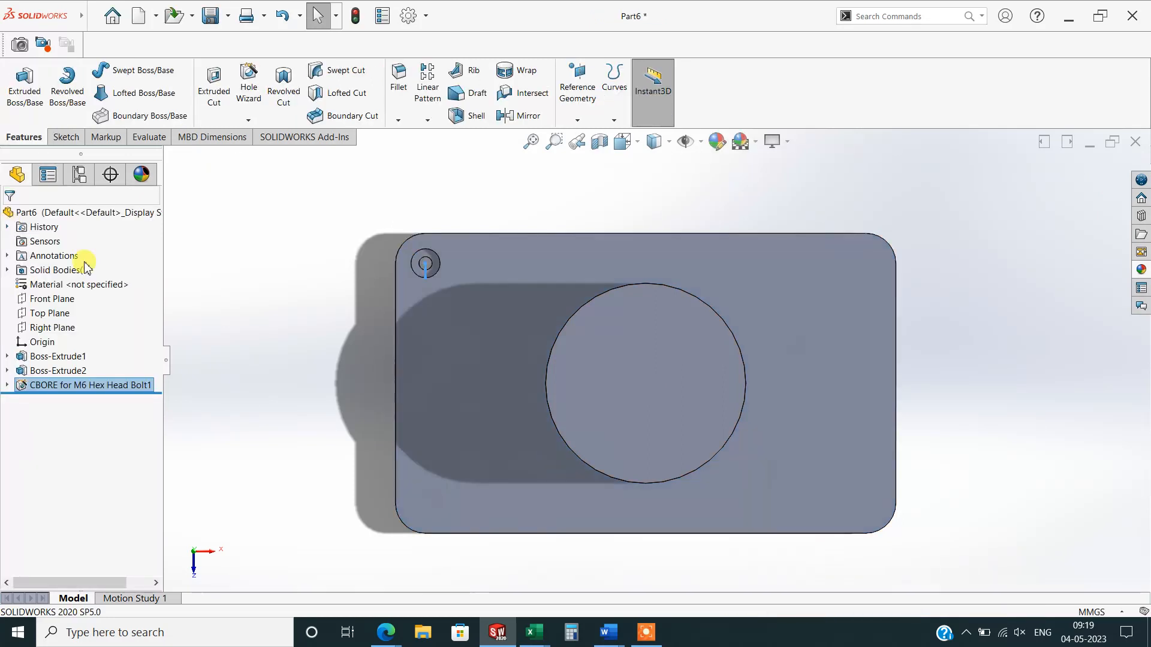
Show the Front Plane and mirror the counterbored hole feature about the Right Plane.
mouse_move(480, 347)
middle_mouse_down()
mouse_move(506, 231)
mouse_move(586, 226)
mouse_move(623, 161)
mouse_move(620, 144)
mouse_move(522, 260)
mouse_move(484, 270)
mouse_move(487, 358)
middle_mouse_up()
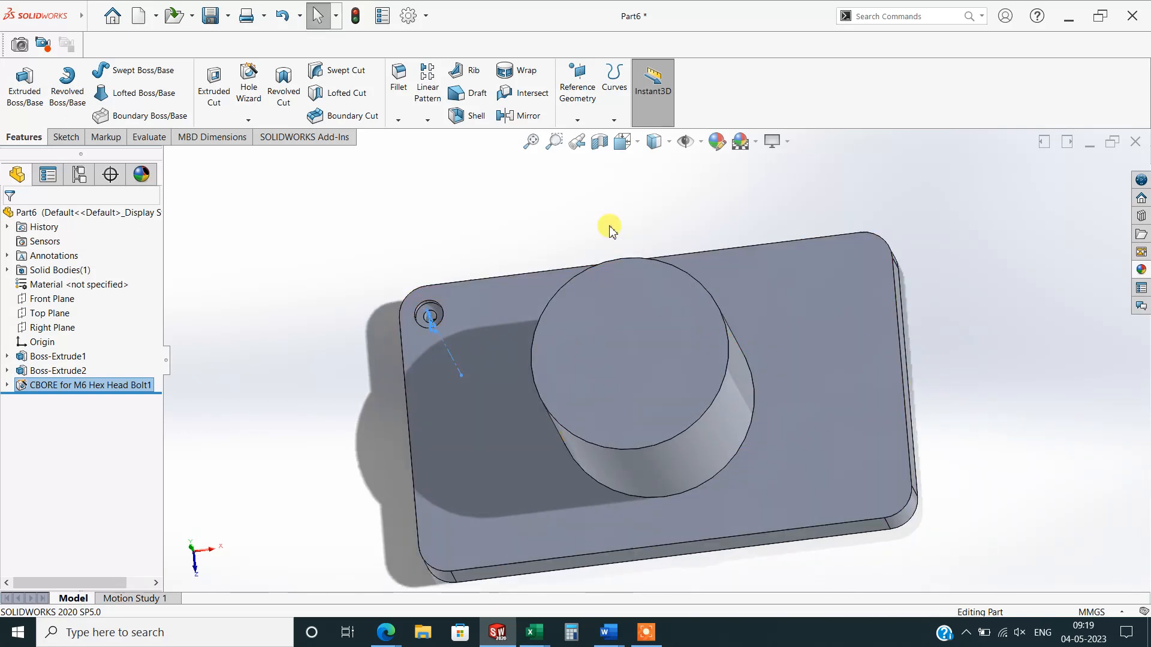
left_click(62, 305)
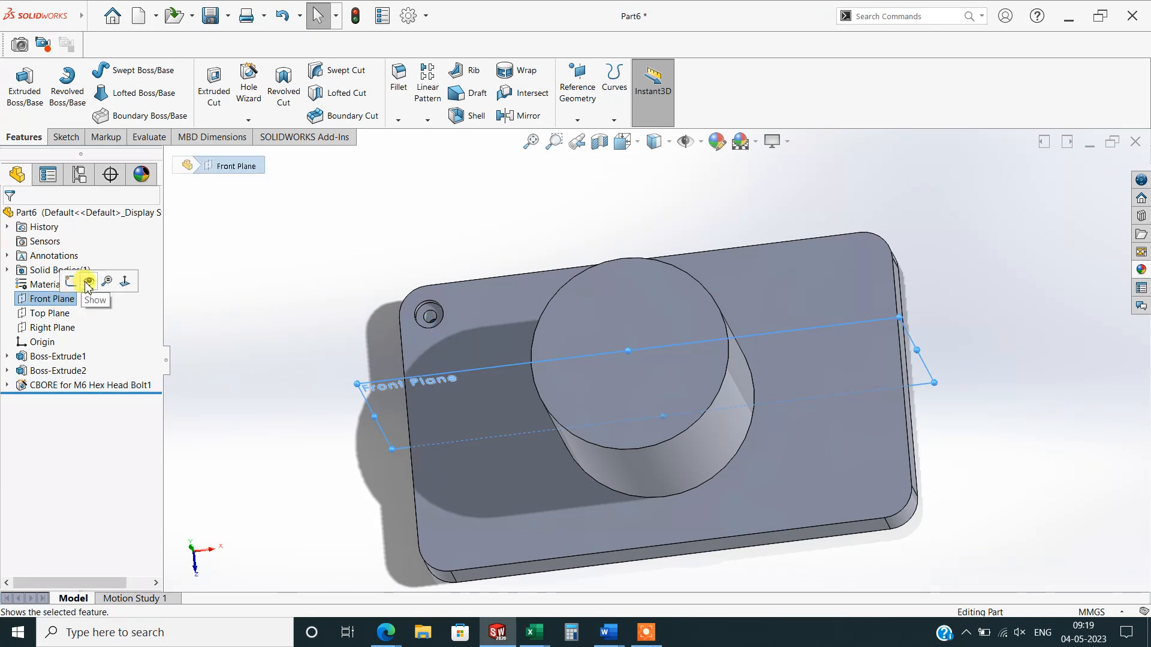
left_click(52, 333)
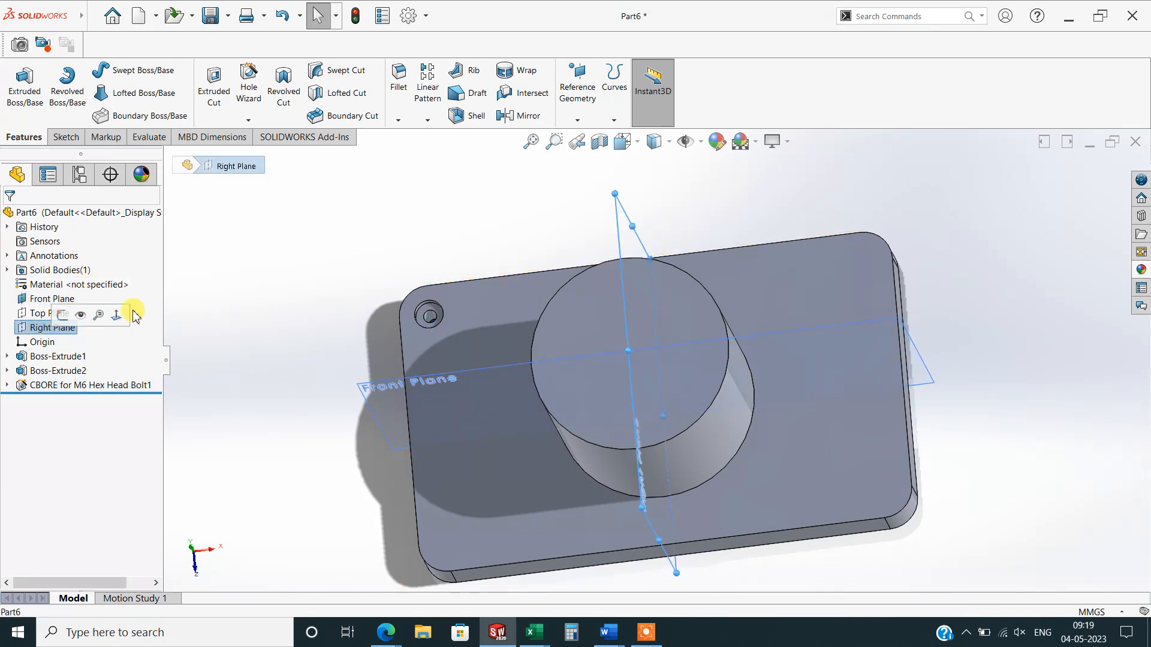
left_click(519, 115)
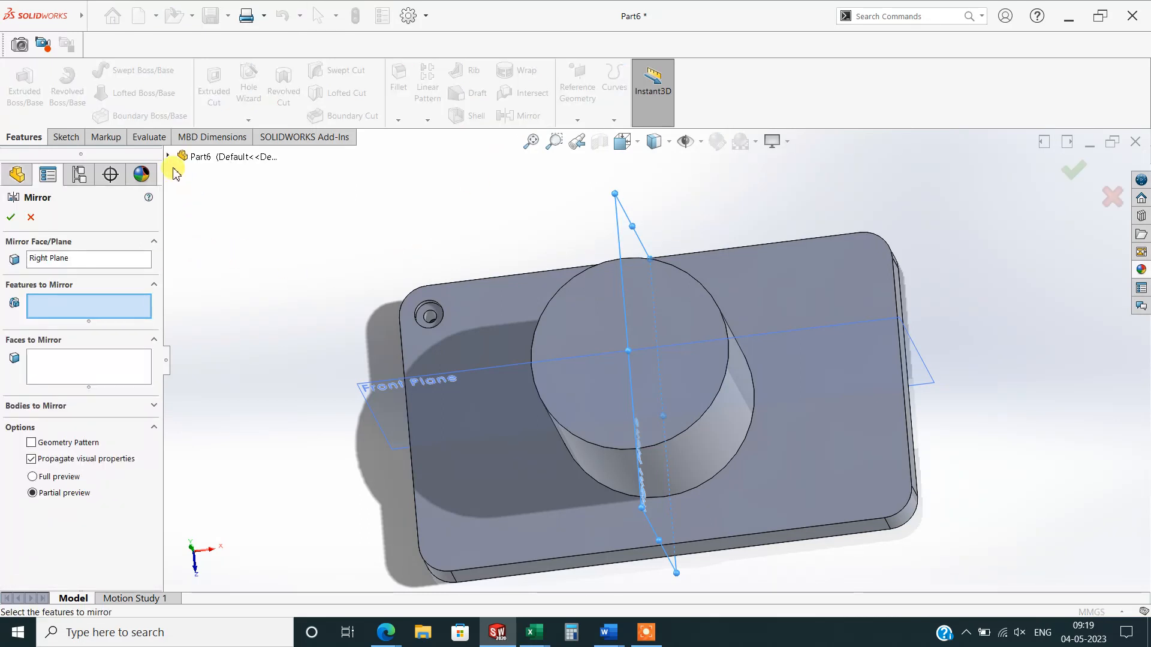
left_click(169, 157)
left_click(210, 329)
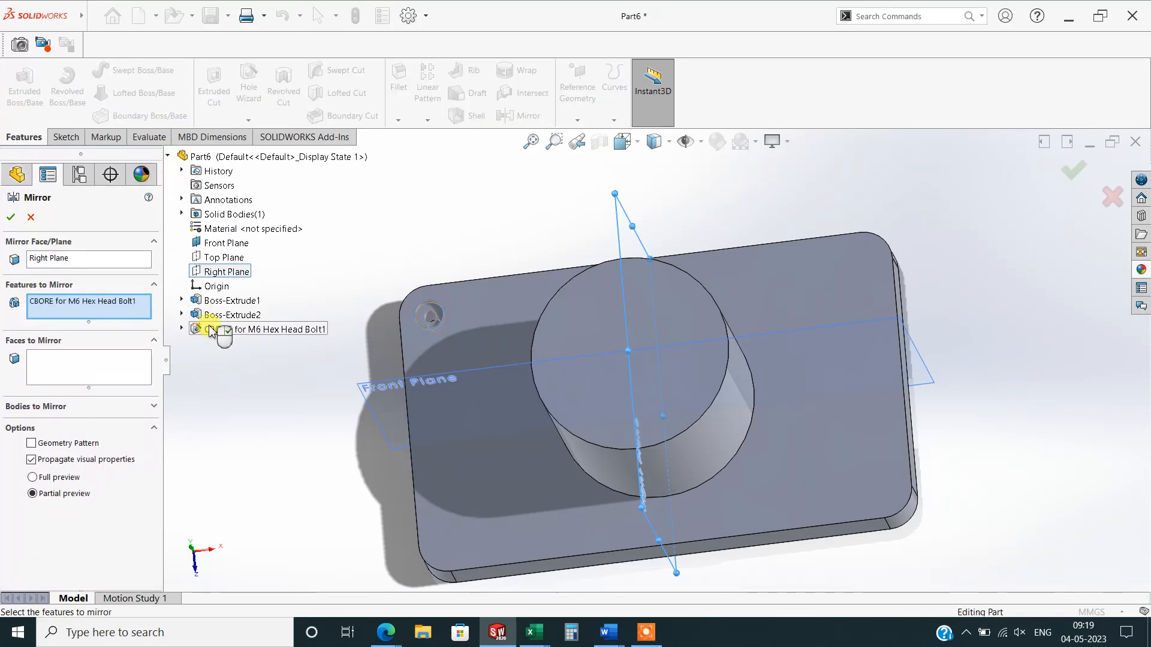
key("Return")
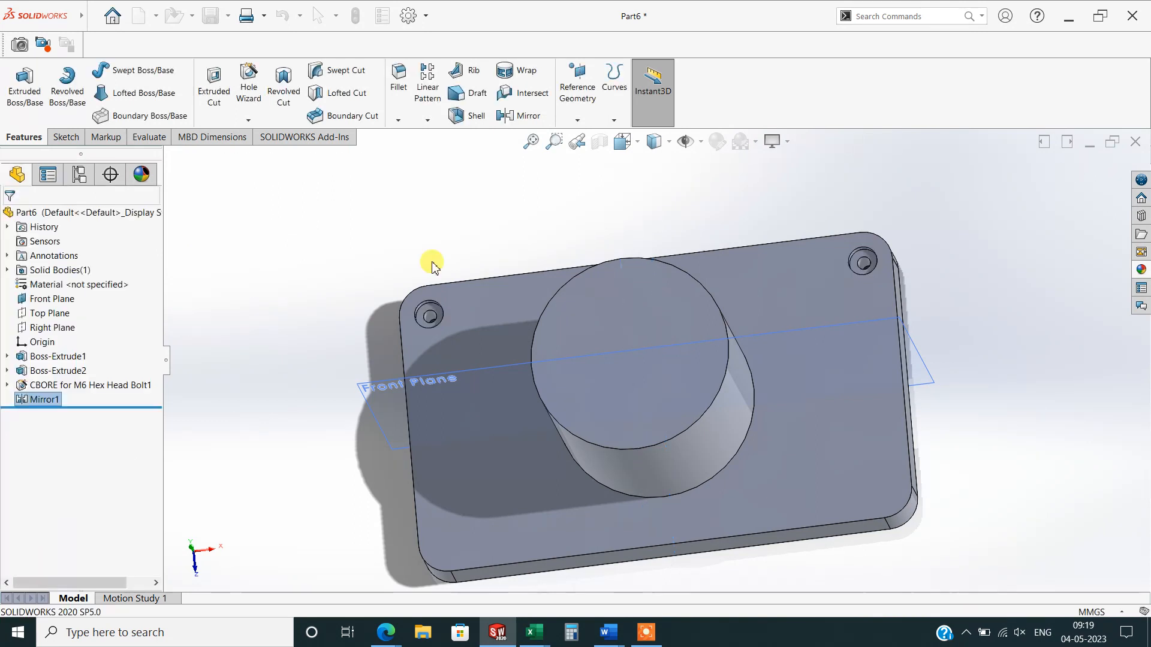
Mirror the existing hole mirror feature about the Front Plane to place holes at the two remaining corners.
left_click(501, 116)
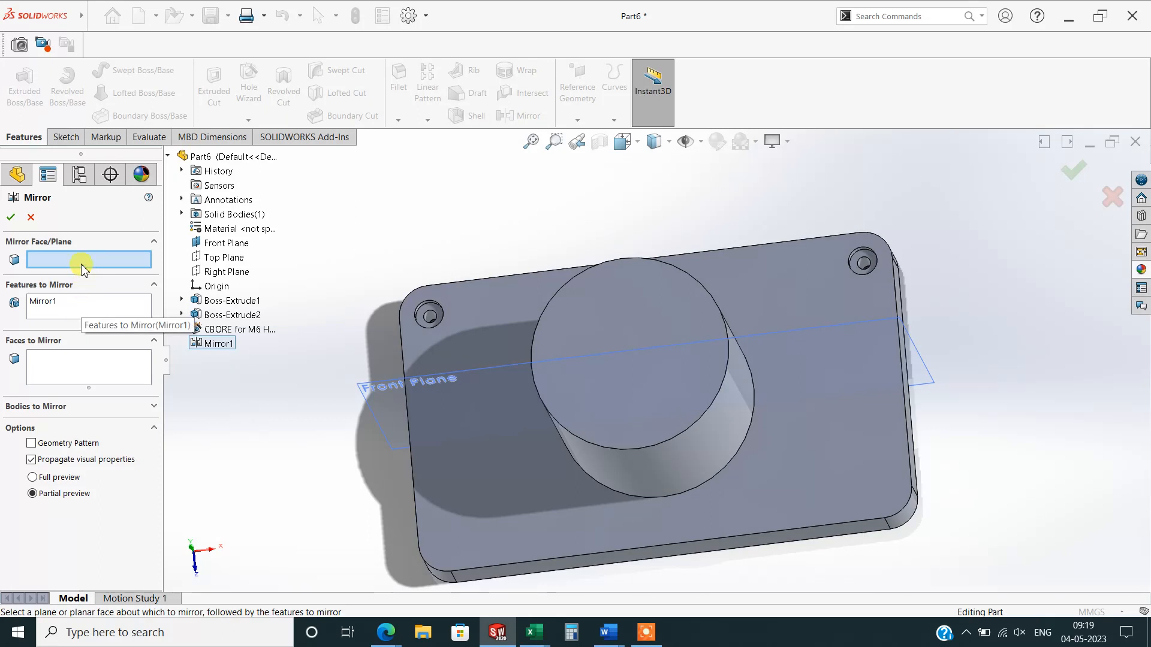
left_click(375, 416)
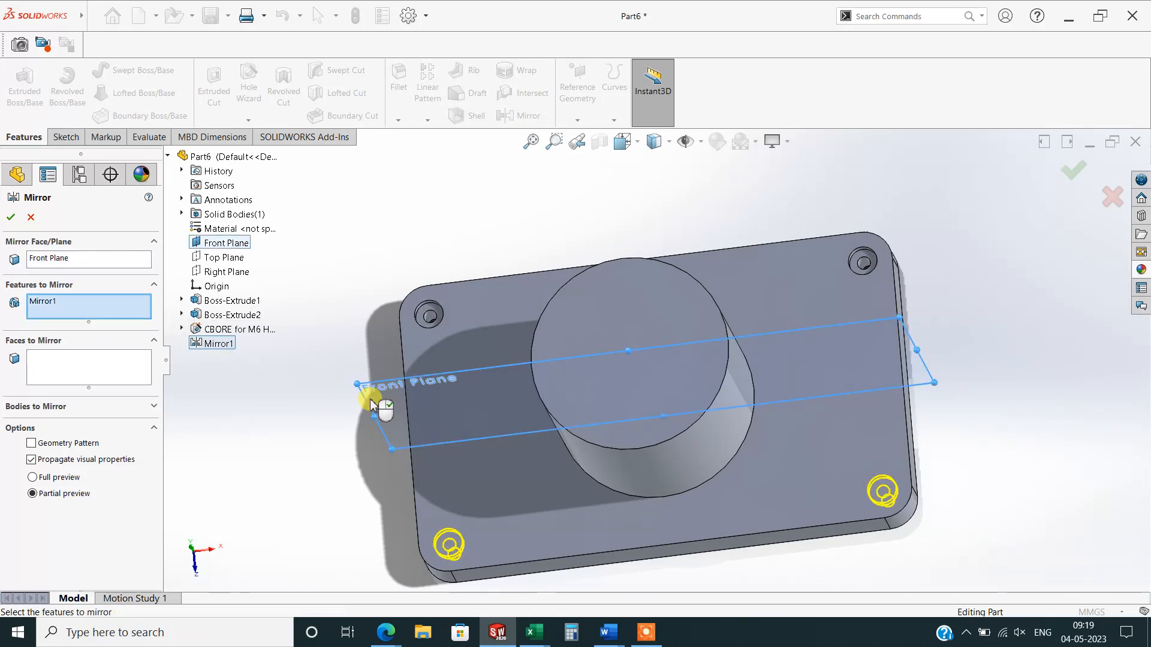
left_click(11, 217)
Hide the Front Plane in the model view.
middle_click_drag(420, 502, 419, 403)
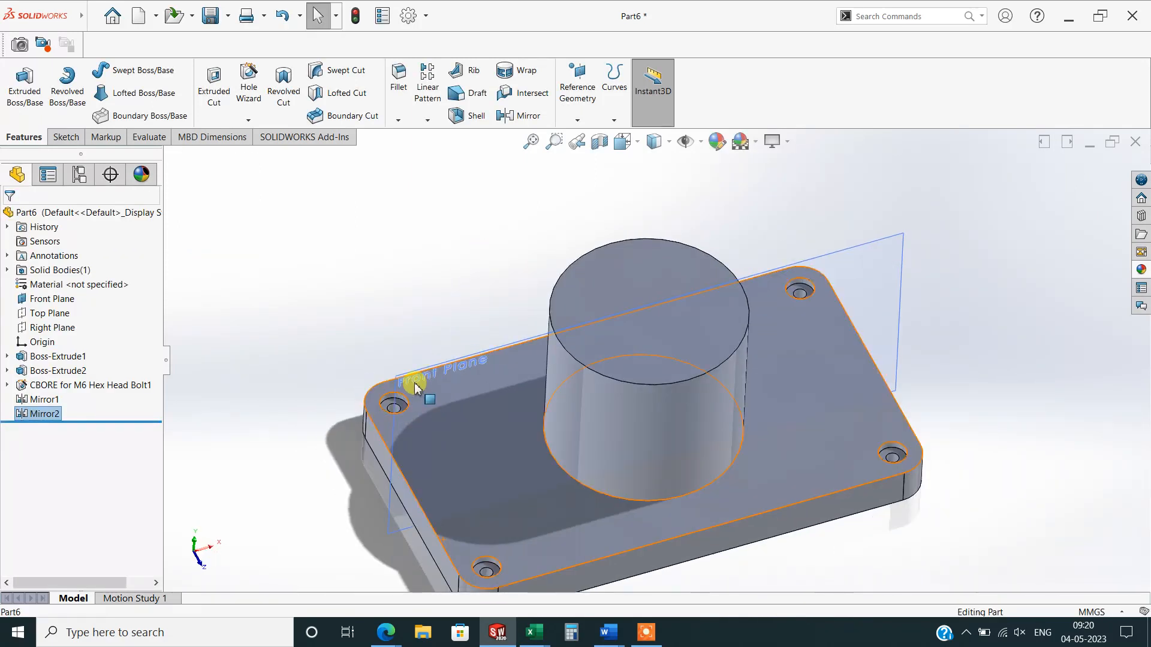
left_click(418, 388)
left_click(411, 291)
left_click(400, 384)
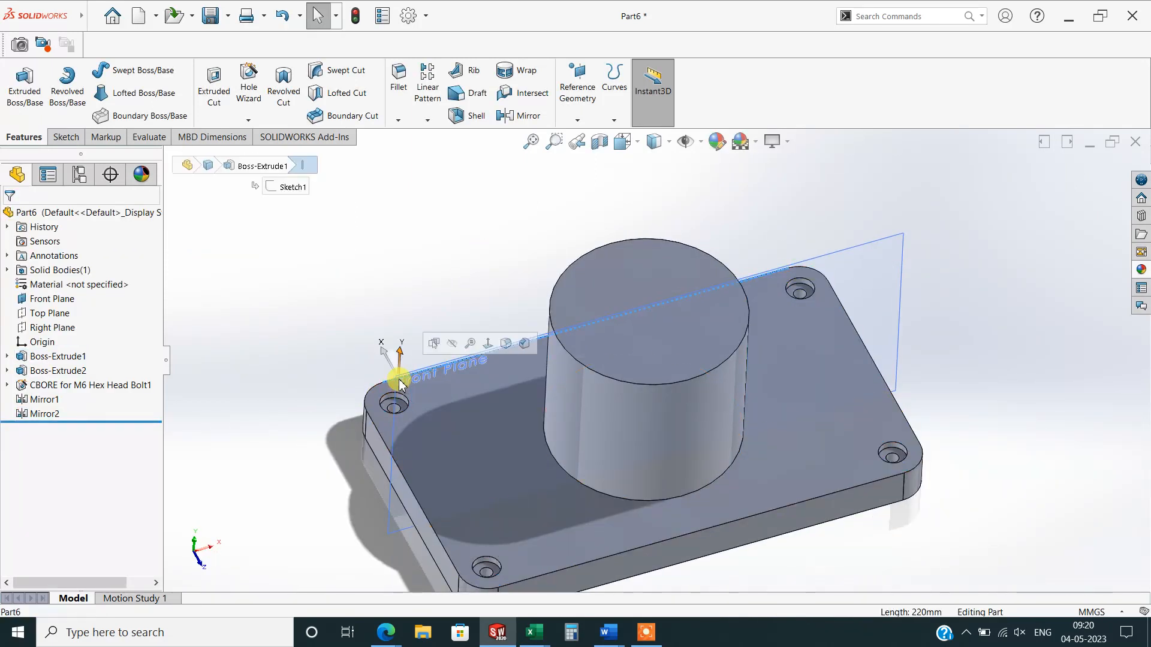
left_click(418, 294)
middle_click_drag(416, 290, 401, 264)
left_click(402, 348)
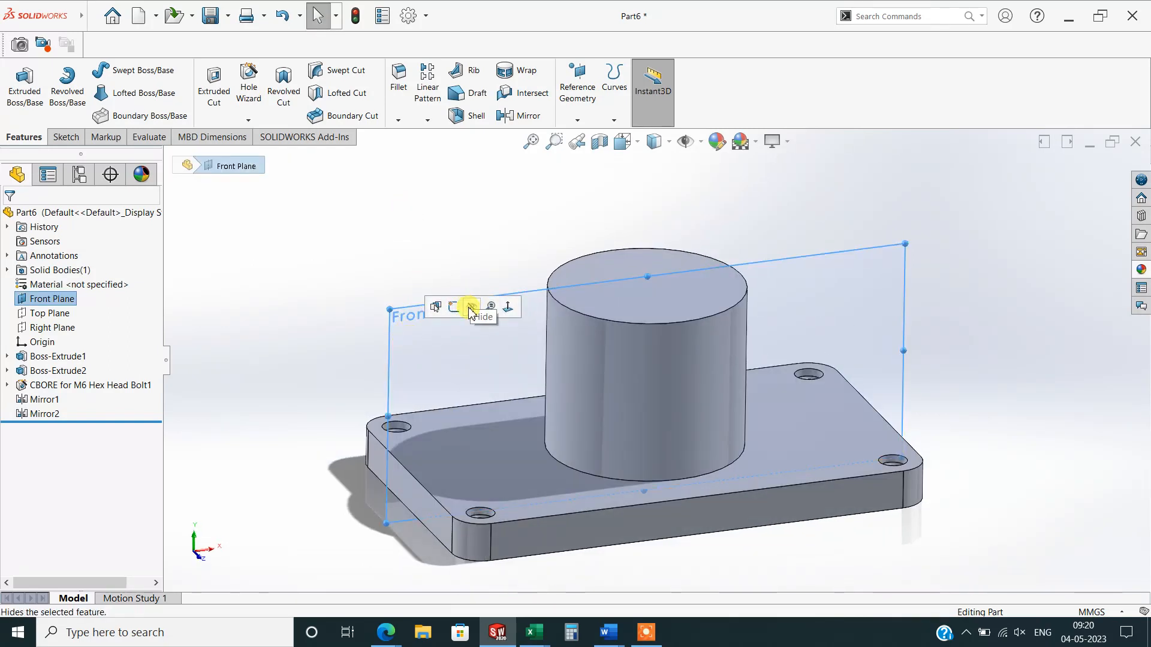
left_click(471, 303)
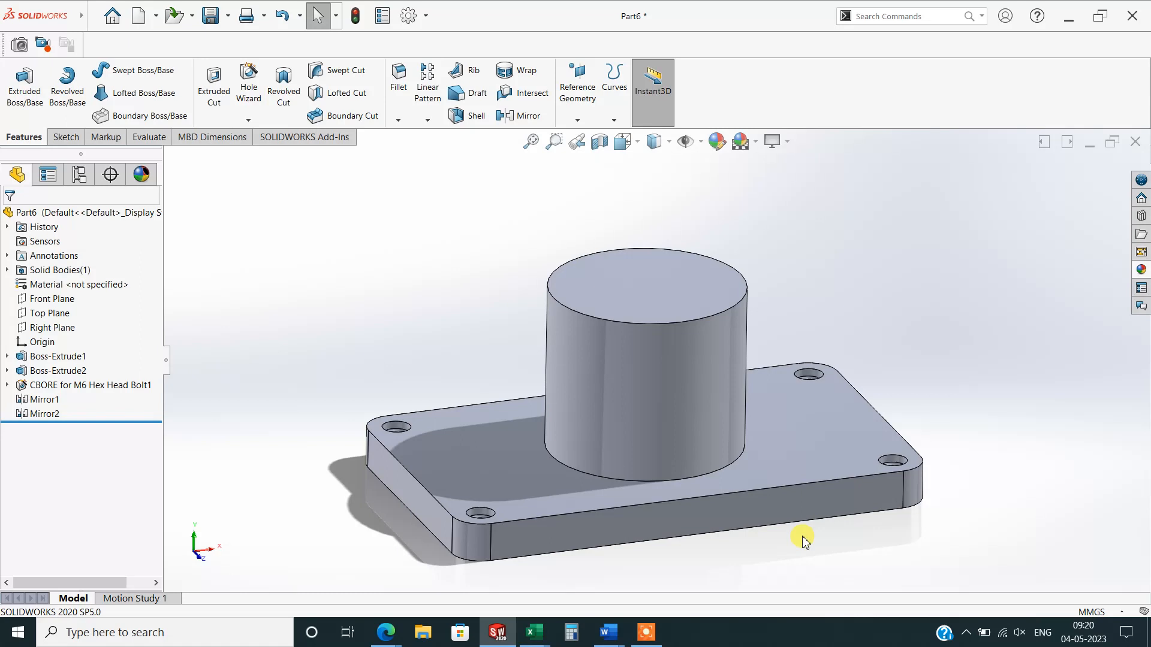
Create a reference plane offset 25 mm below the boss's top face, using the flipped offset direction.
left_click(577, 120)
left_click(579, 141)
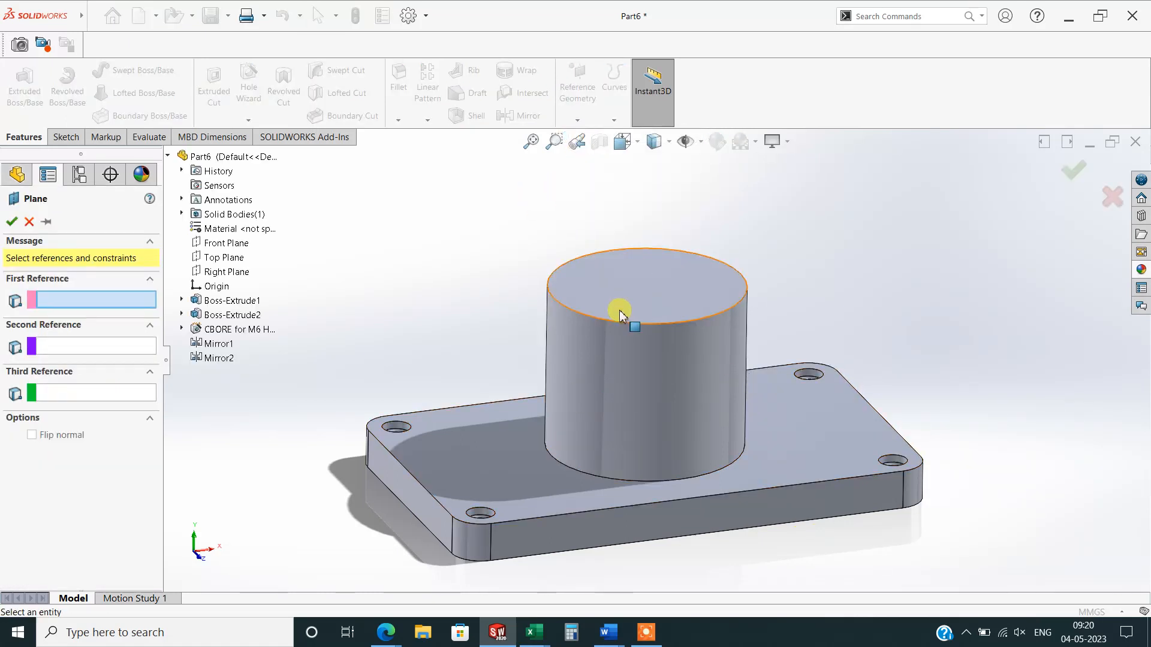
left_click(620, 310)
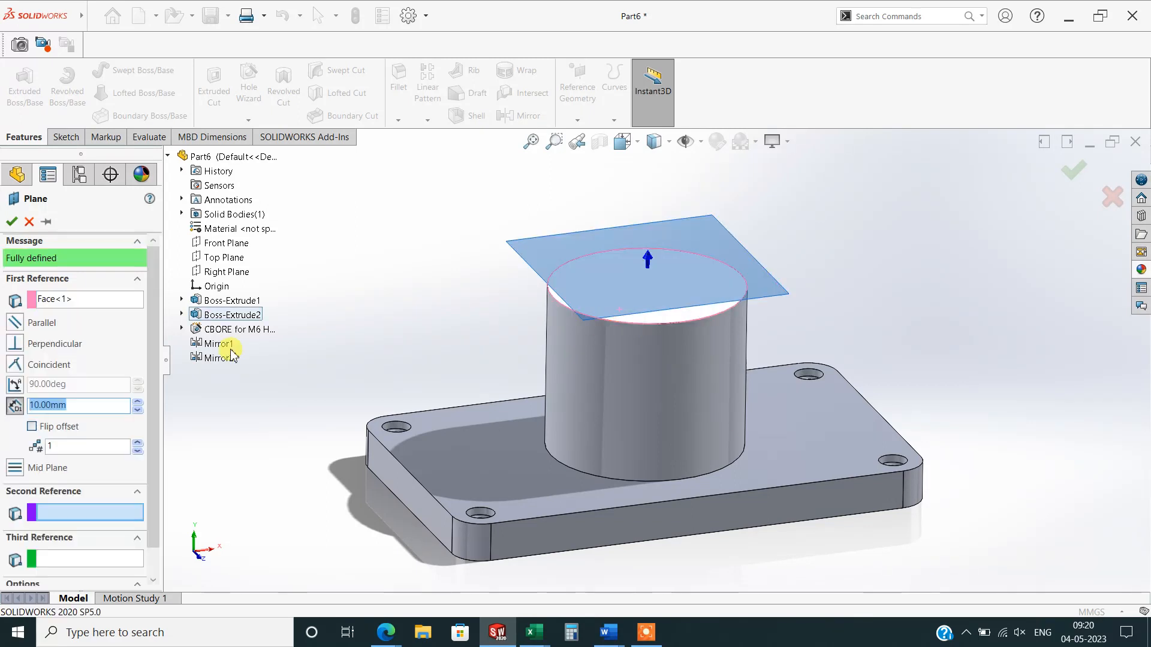
left_click(33, 427)
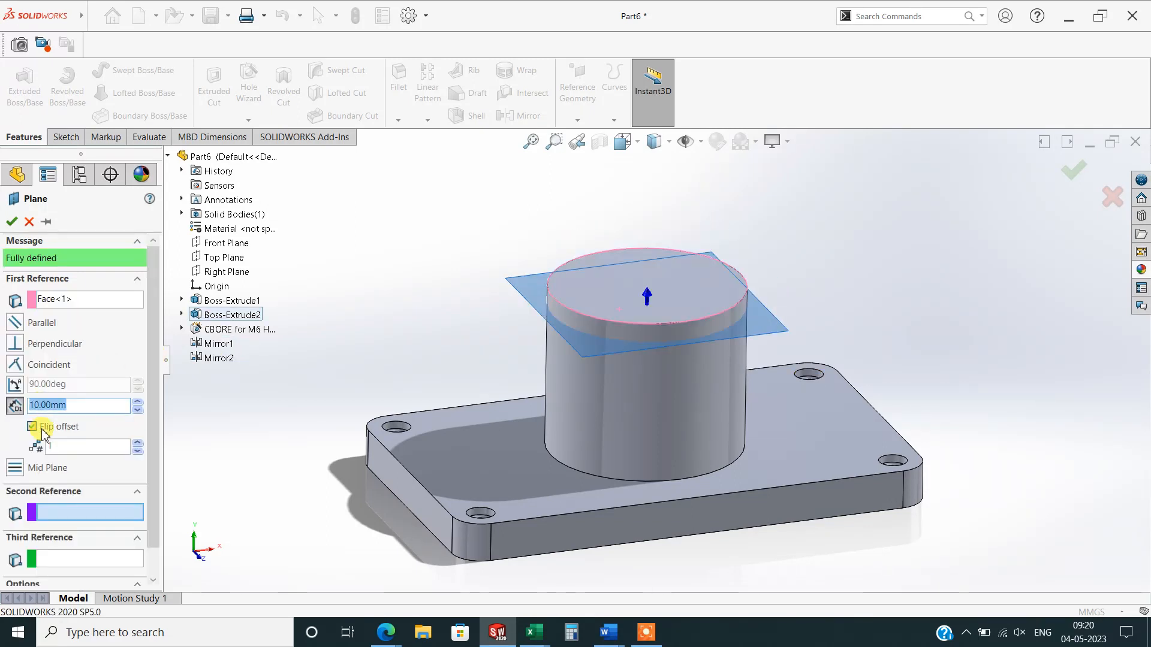
type("25")
key("Return")
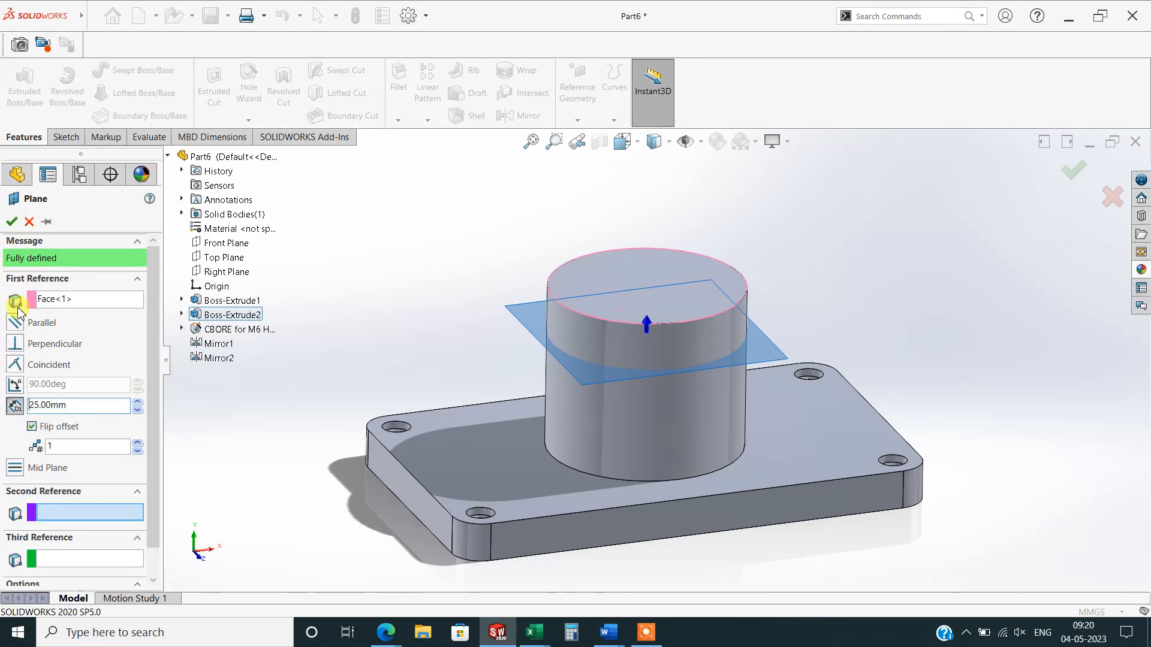
left_click(16, 224)
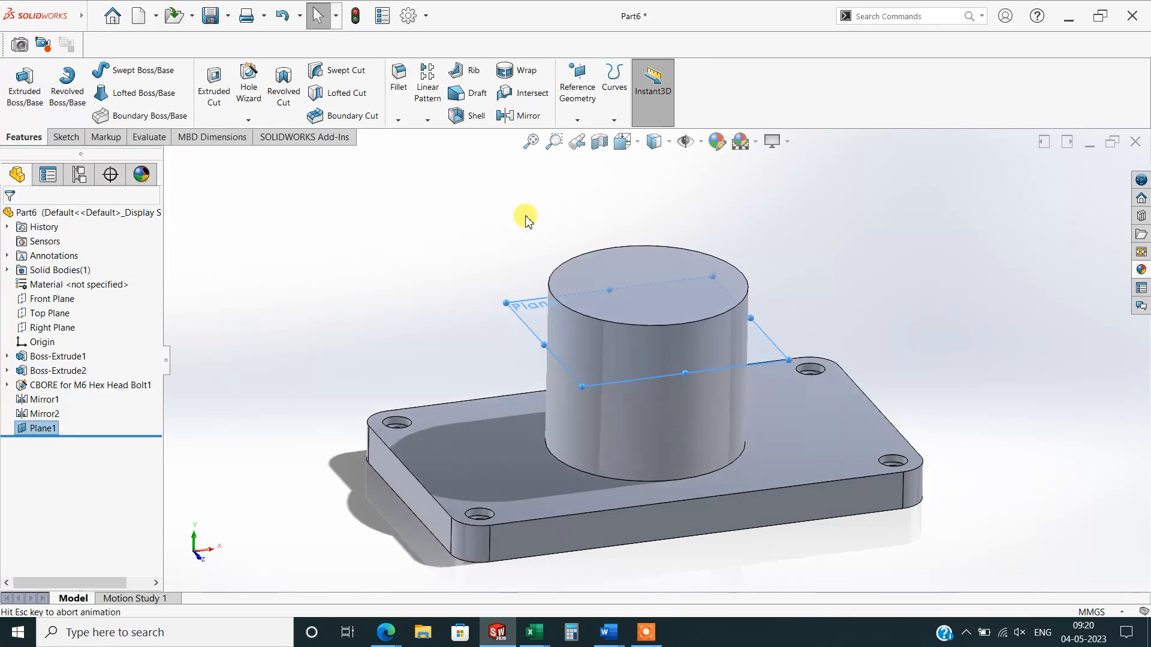
Start a sketch on the new offset plane and convert the boss's circular edge into a sketch entity.
key("ctrl+8")
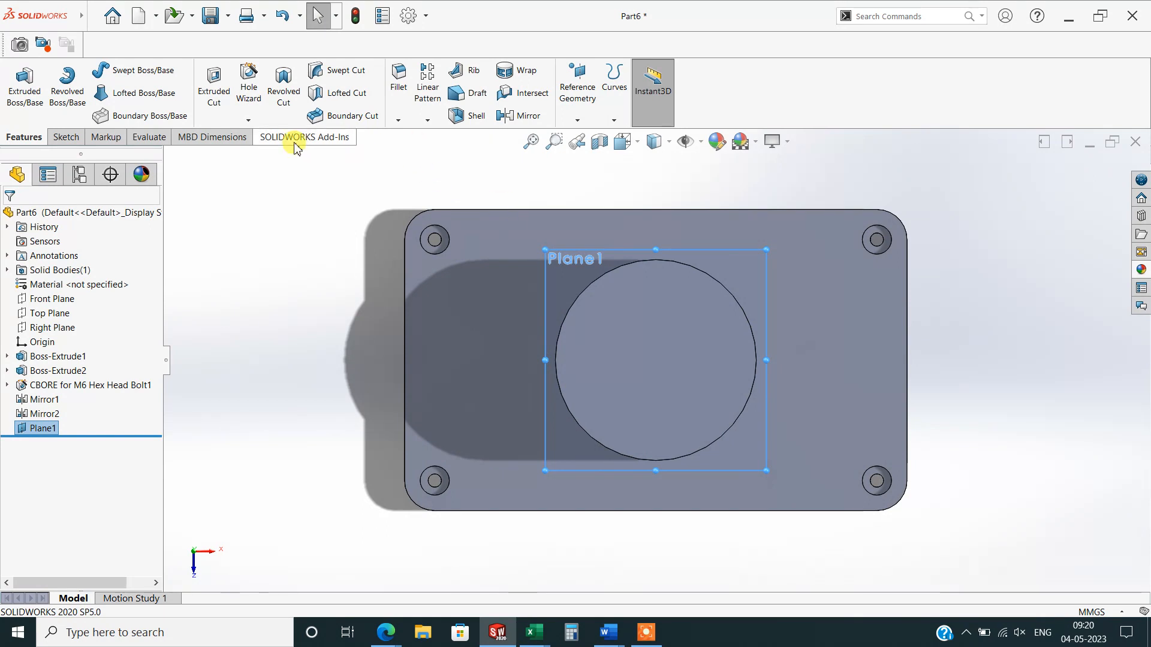
left_click(65, 135)
left_click(18, 78)
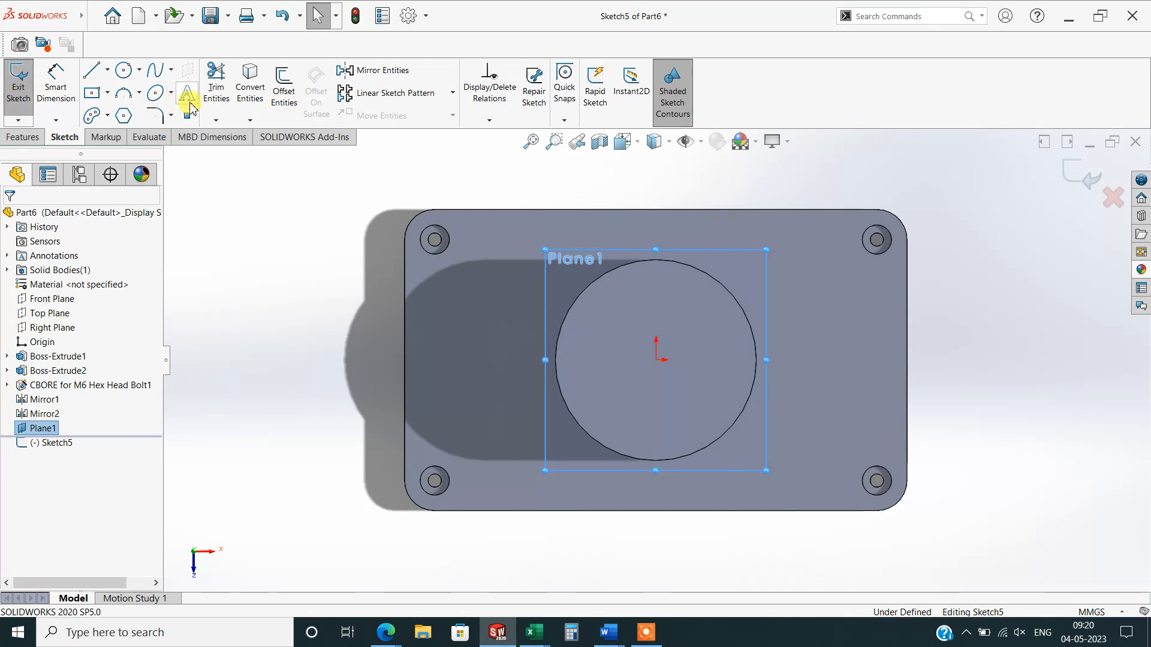
left_click(248, 96)
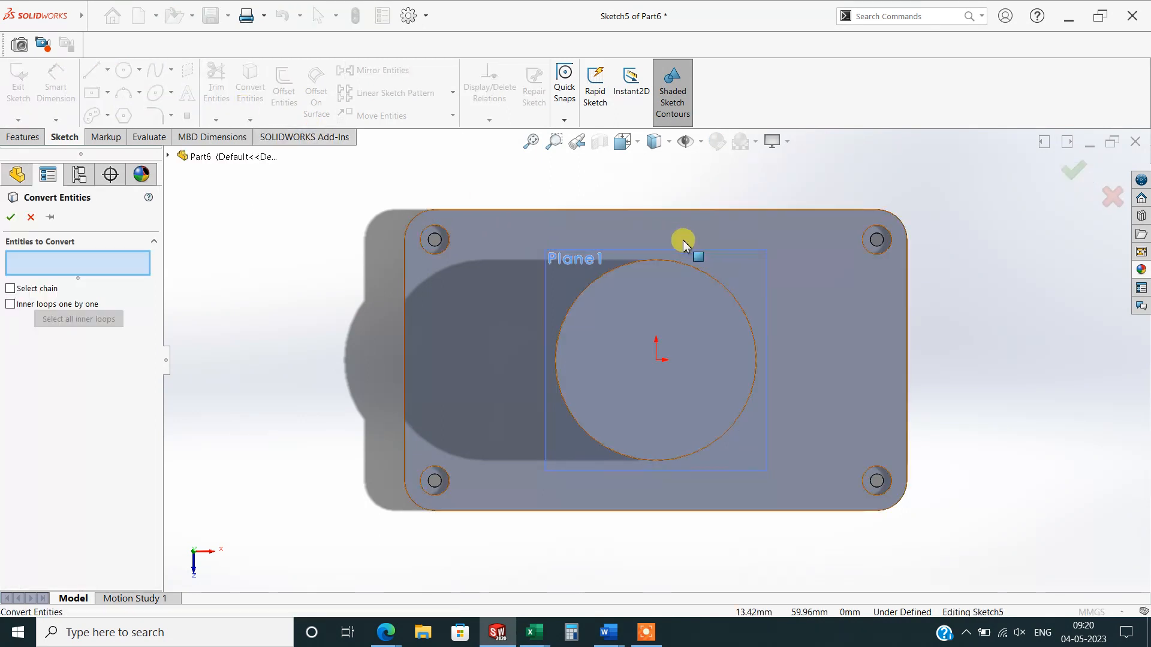
left_click(655, 265)
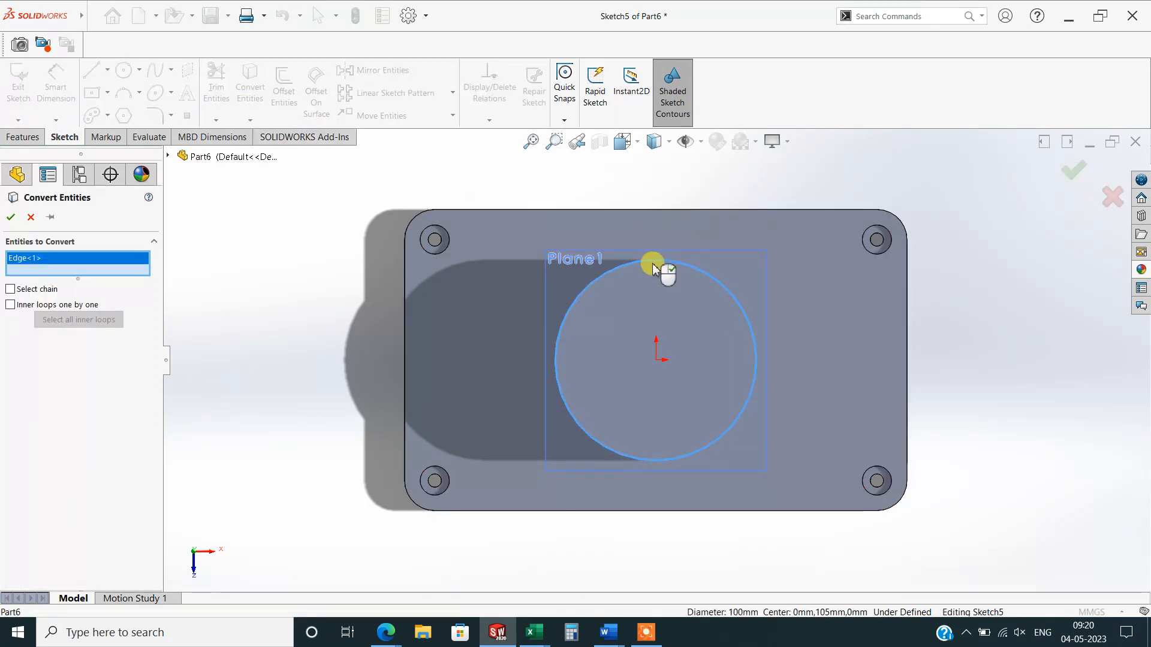
left_click(11, 217)
Draw a 50 mm vertical centerline from the origin down to the converted circle.
scroll(575, 386, "down", 2)
scroll(558, 425, "up", 1)
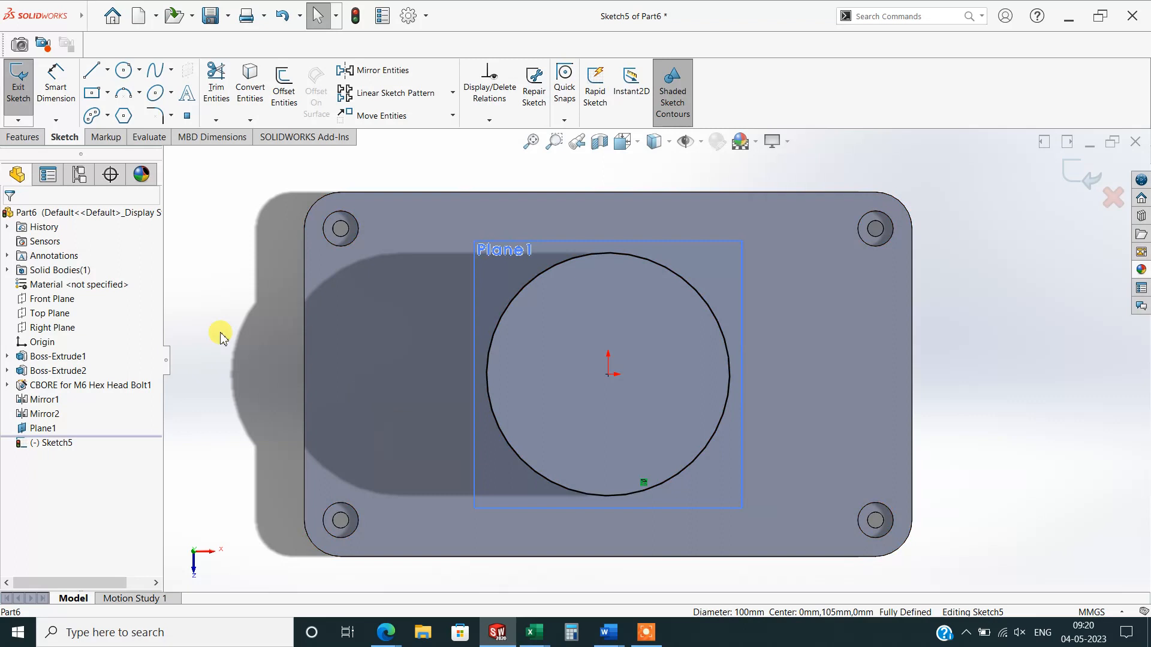
left_click(108, 71)
left_click(114, 98)
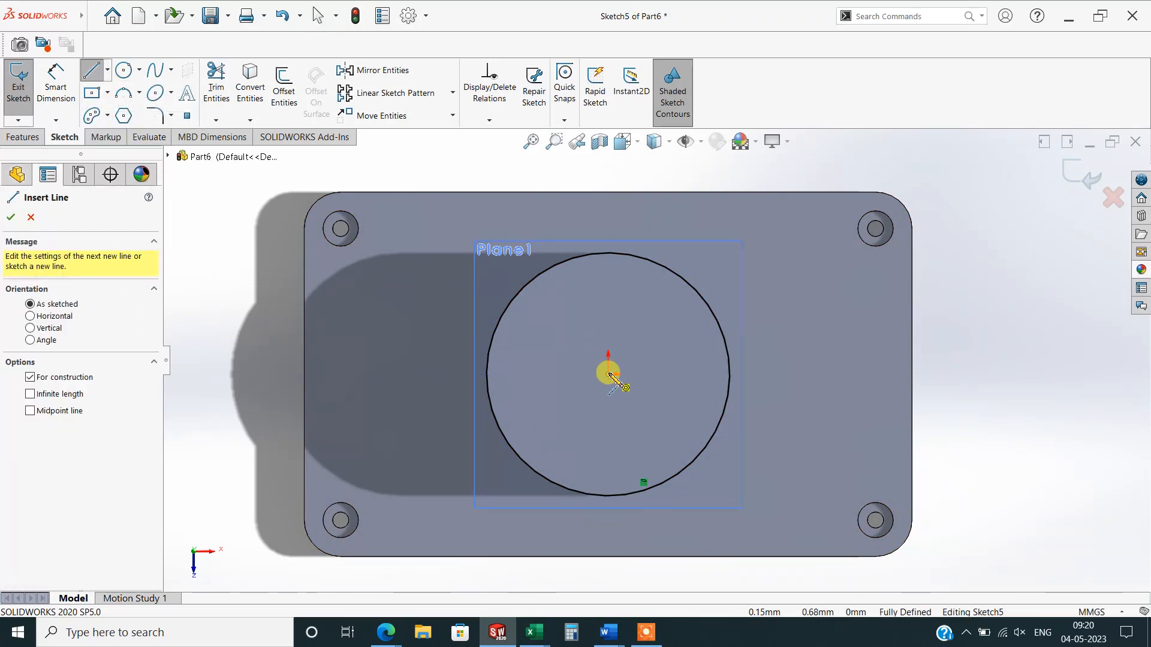
left_click(608, 374)
left_click(609, 495)
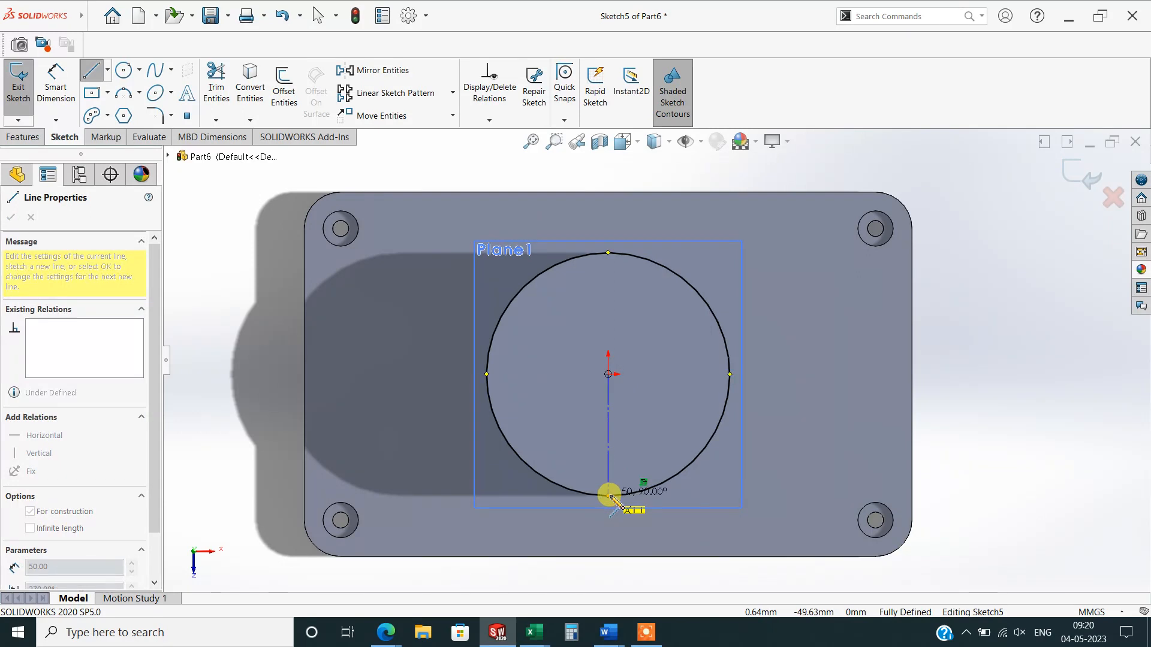
right_click(806, 381)
left_click(810, 382)
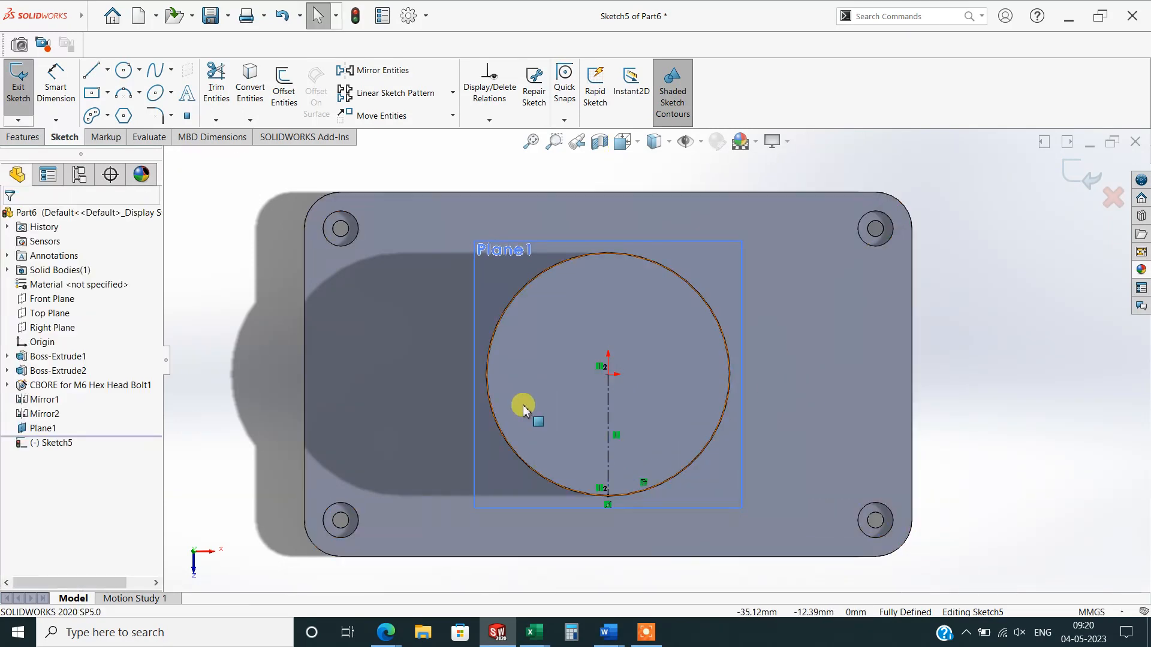
Sketch a corner rectangle about 70 mm wide and 31 mm high across the left side of the converted circle.
left_click(107, 94)
left_click(135, 110)
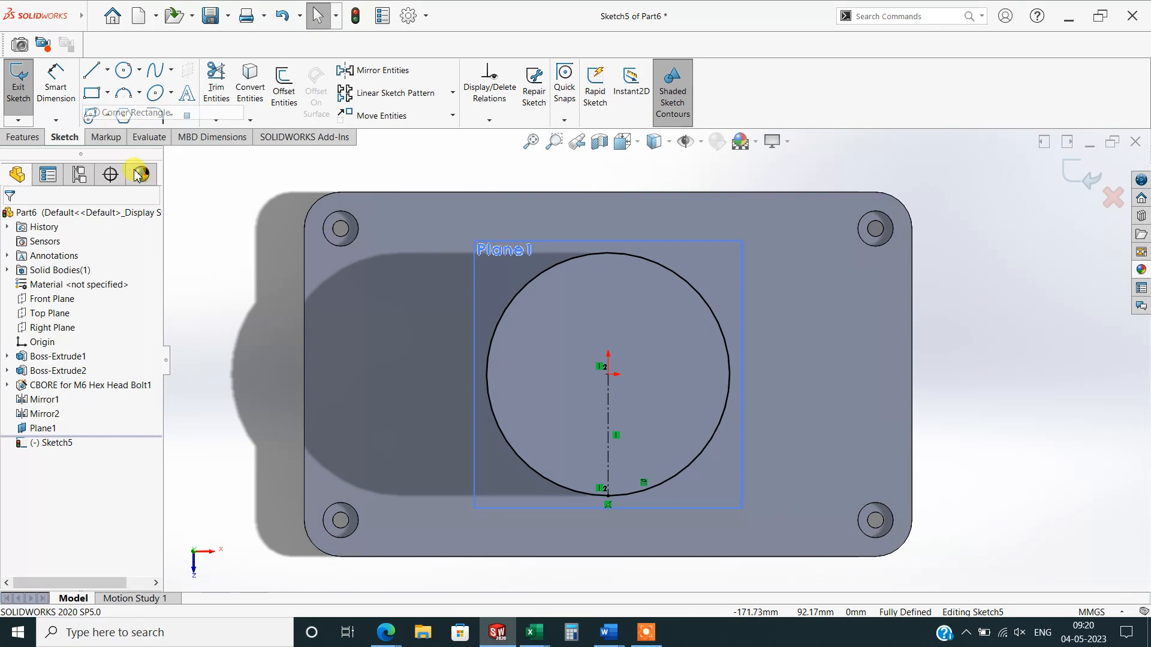
left_click(549, 338)
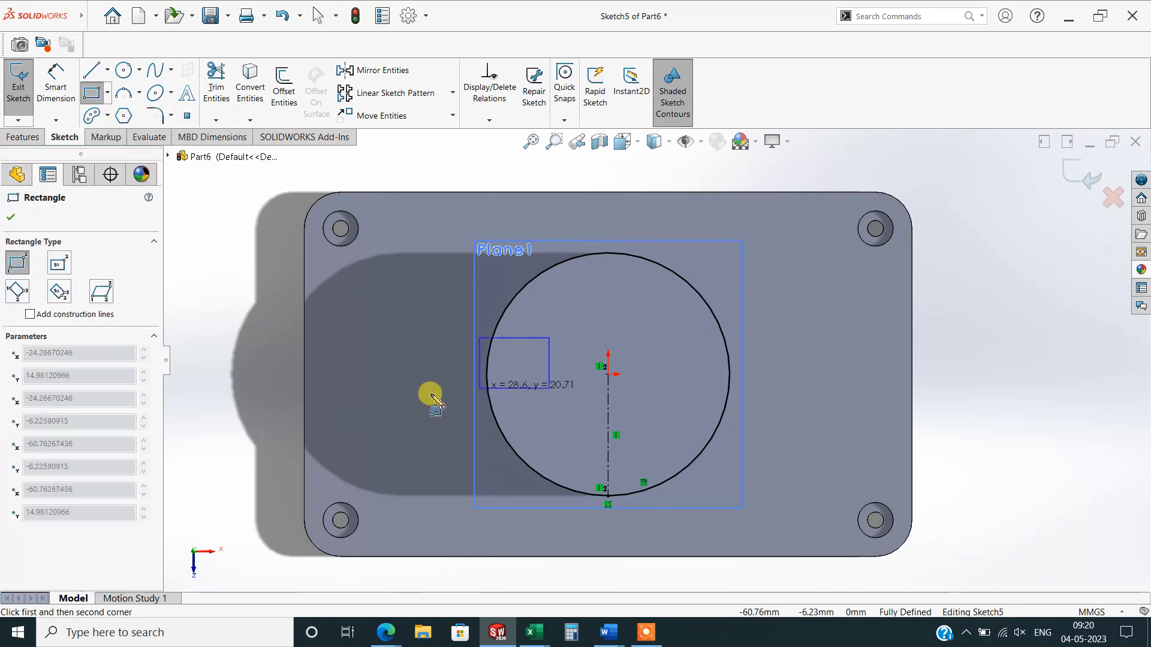
left_click(380, 413)
right_click(471, 182)
left_click(471, 182)
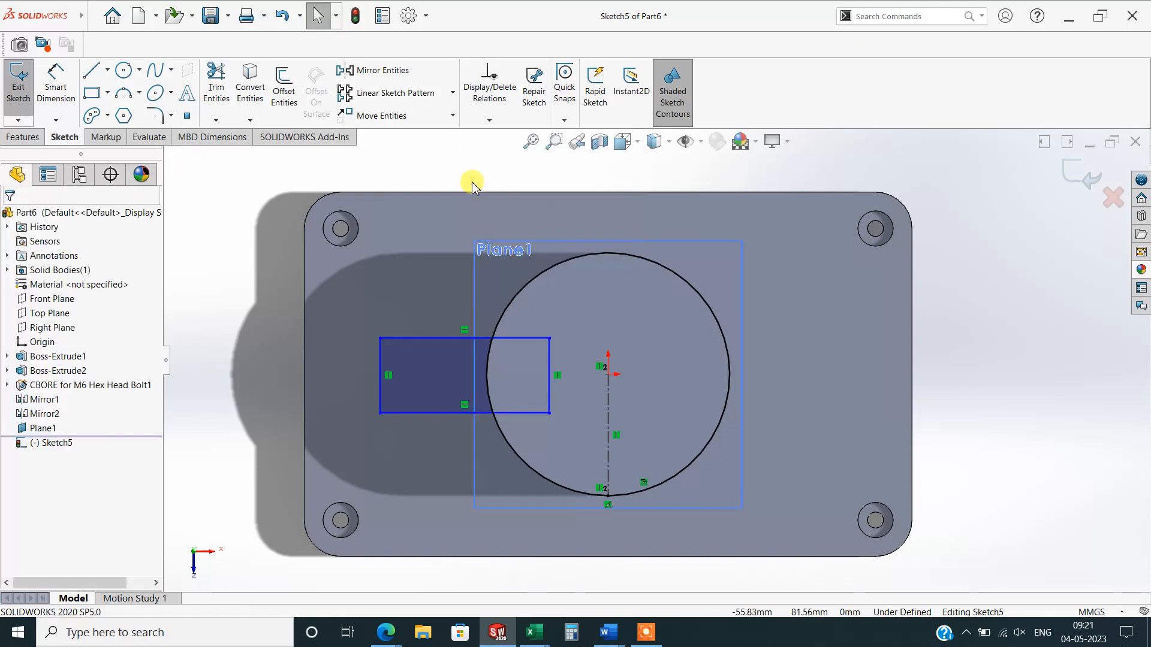
Add a horizontal relation between the midpoint of the rectangle's right edge and the origin.
left_click(557, 380)
left_click(608, 375)
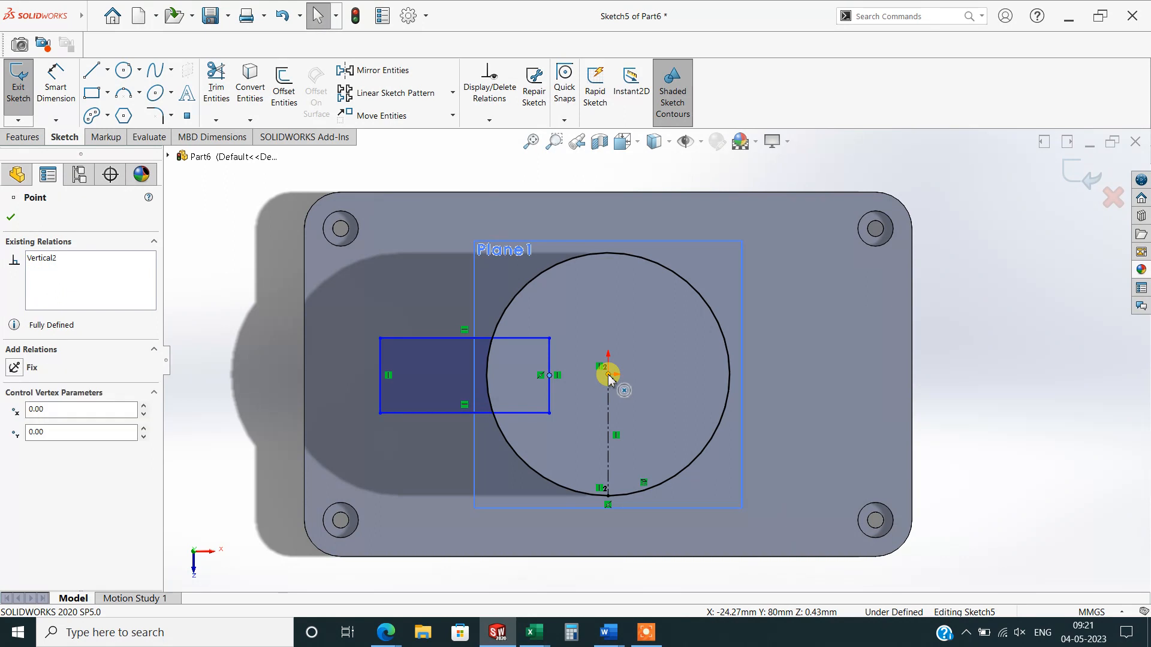
left_click(608, 375, "ctrl")
left_click(640, 319)
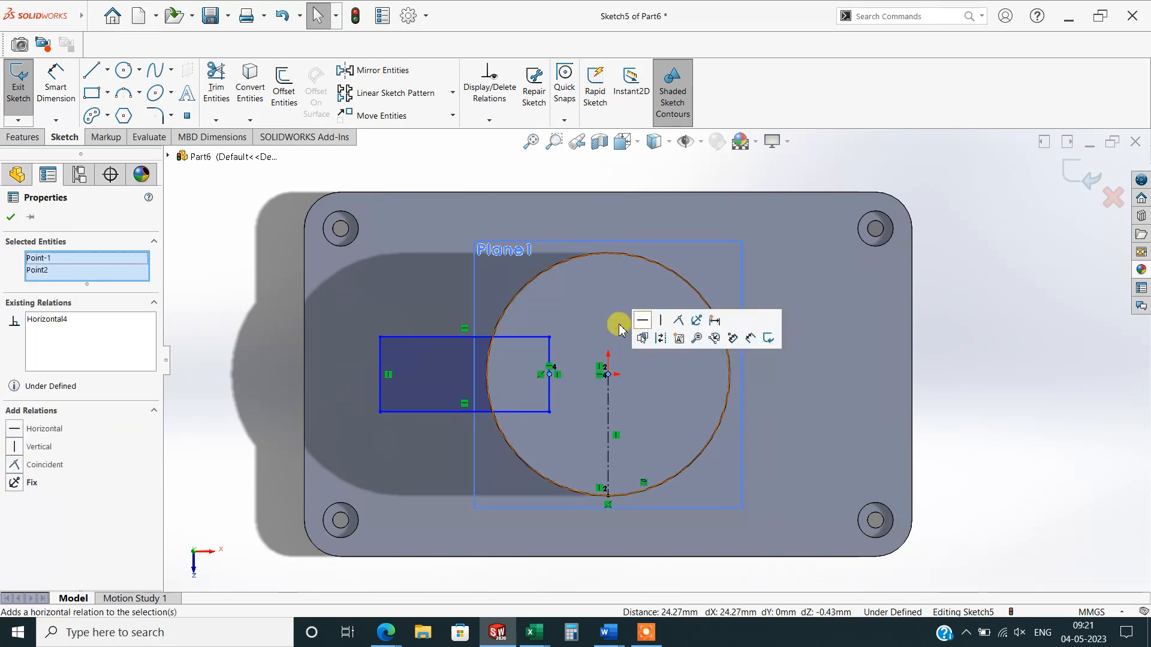
left_click(9, 215)
left_click(56, 90)
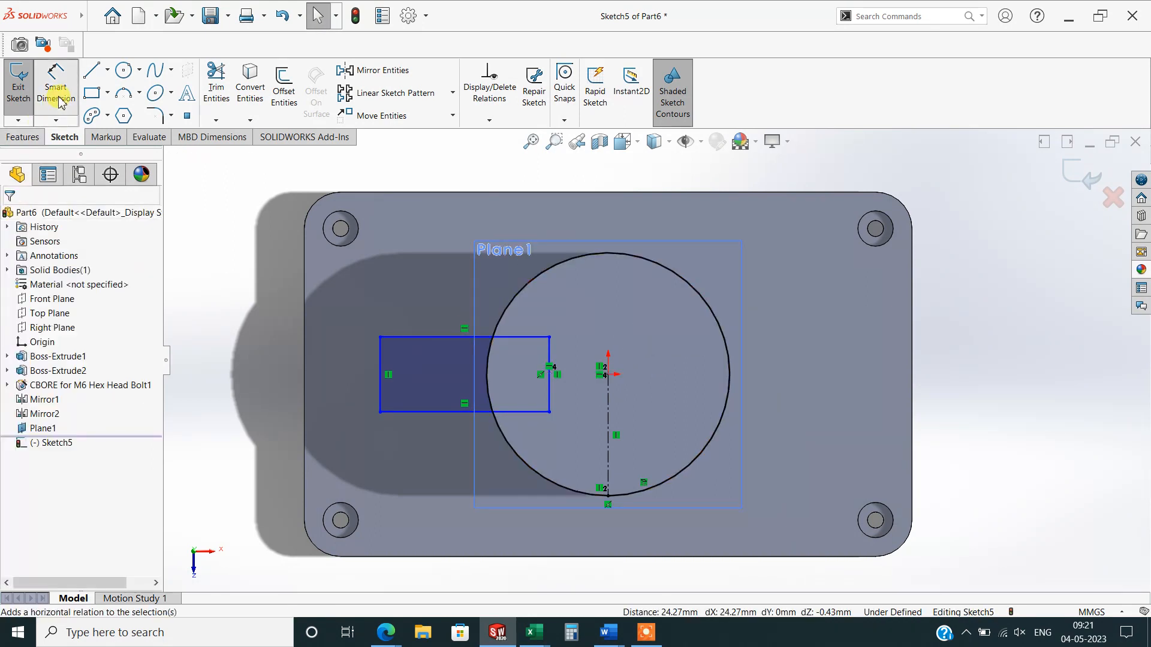
left_click(381, 367)
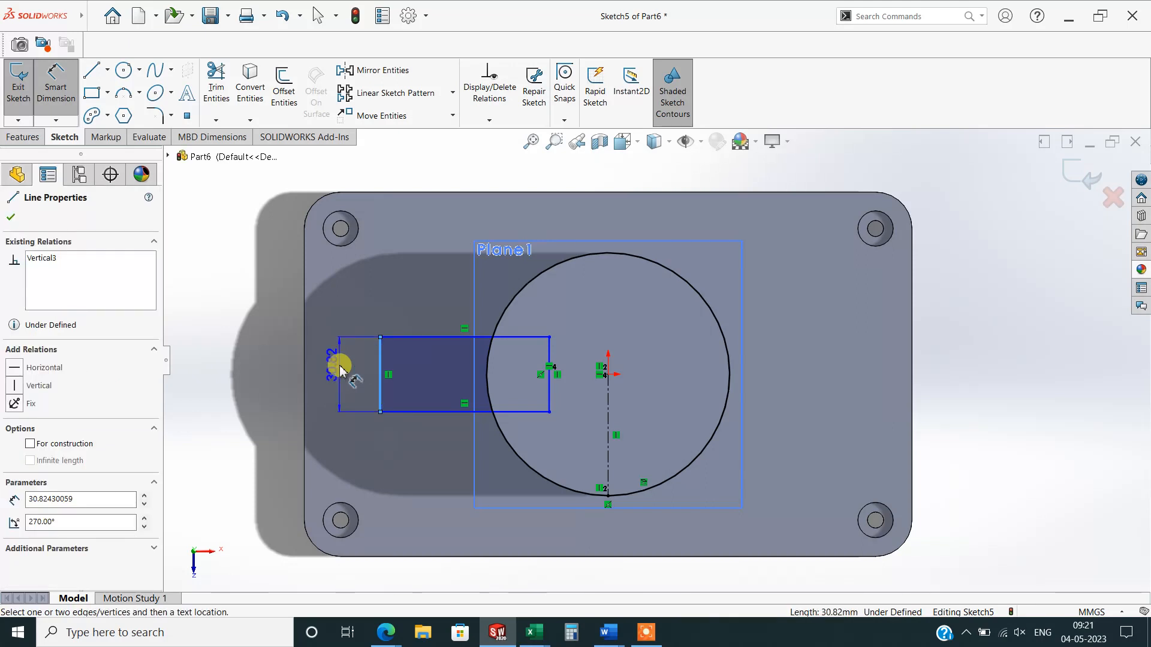
key("Escape")
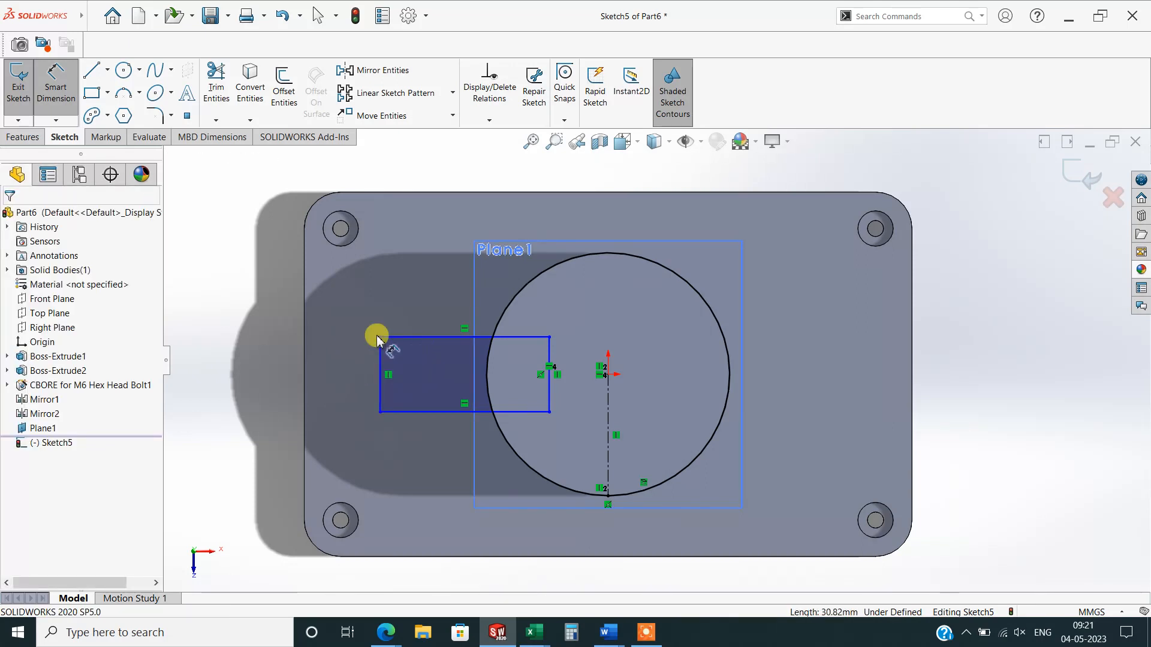
Draw a circle centered on the midpoint of the rectangle's left edge, passing through its upper-left corner.
left_click(126, 72)
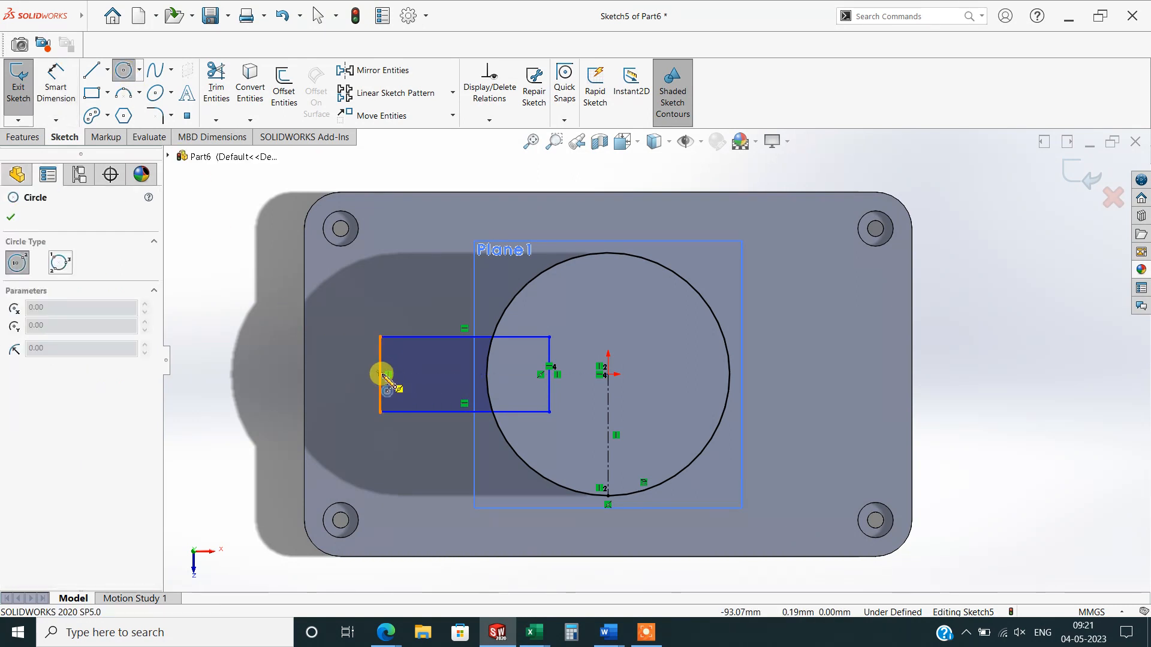
scroll(383, 375, "down", 5)
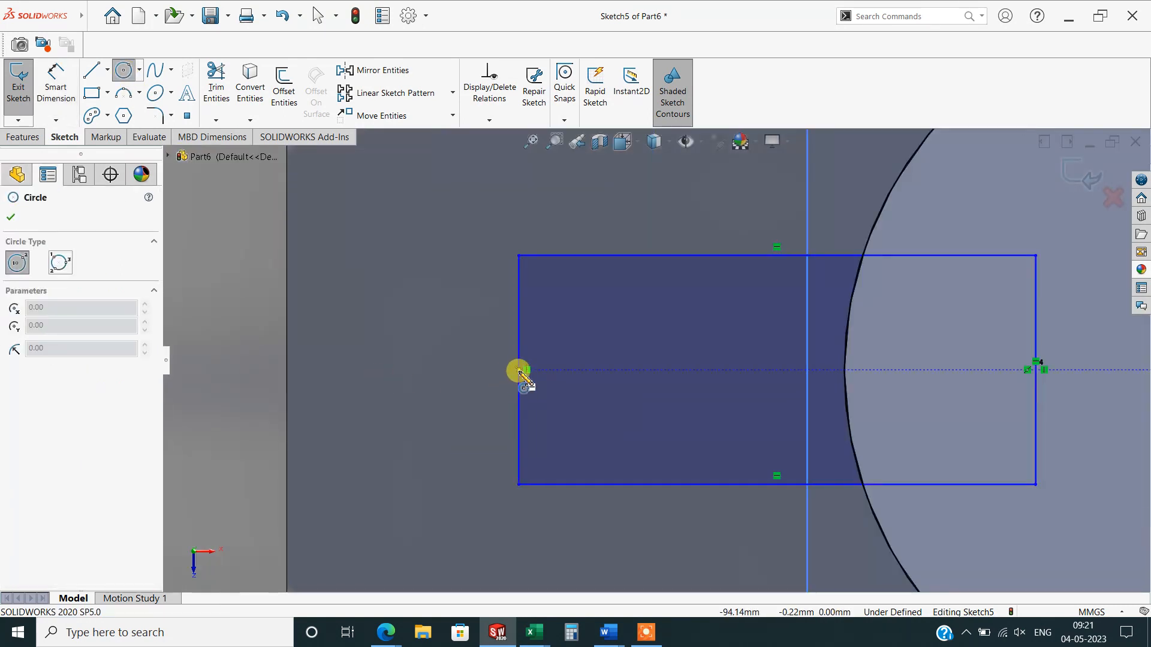
left_click(519, 370)
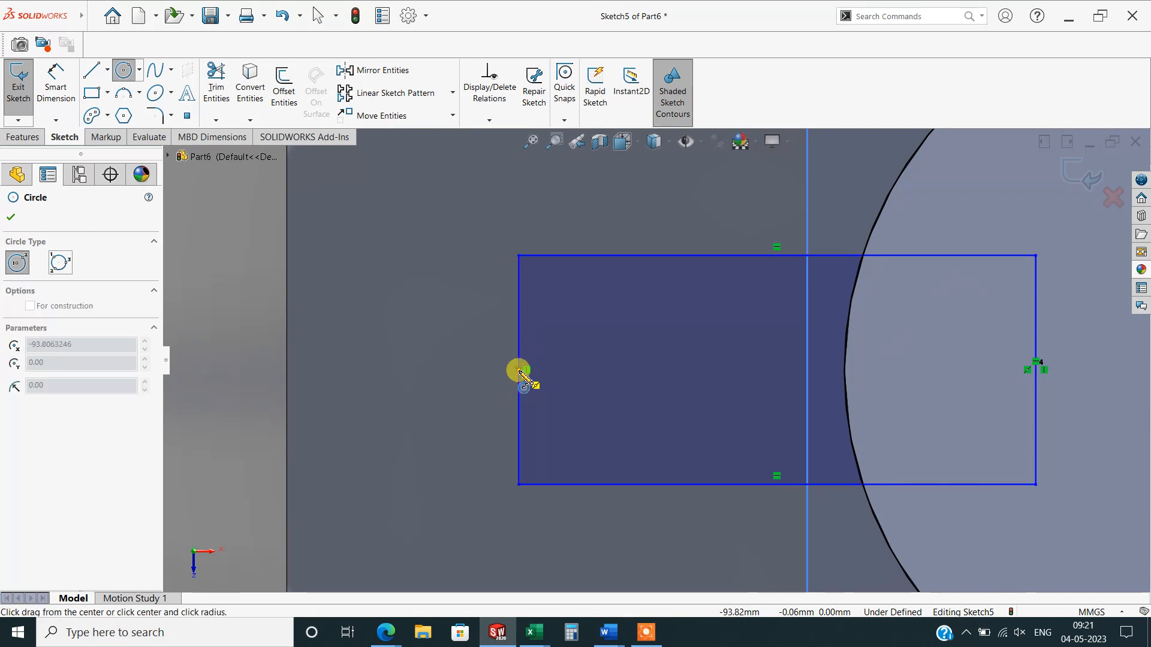
left_click(519, 256)
key("Escape")
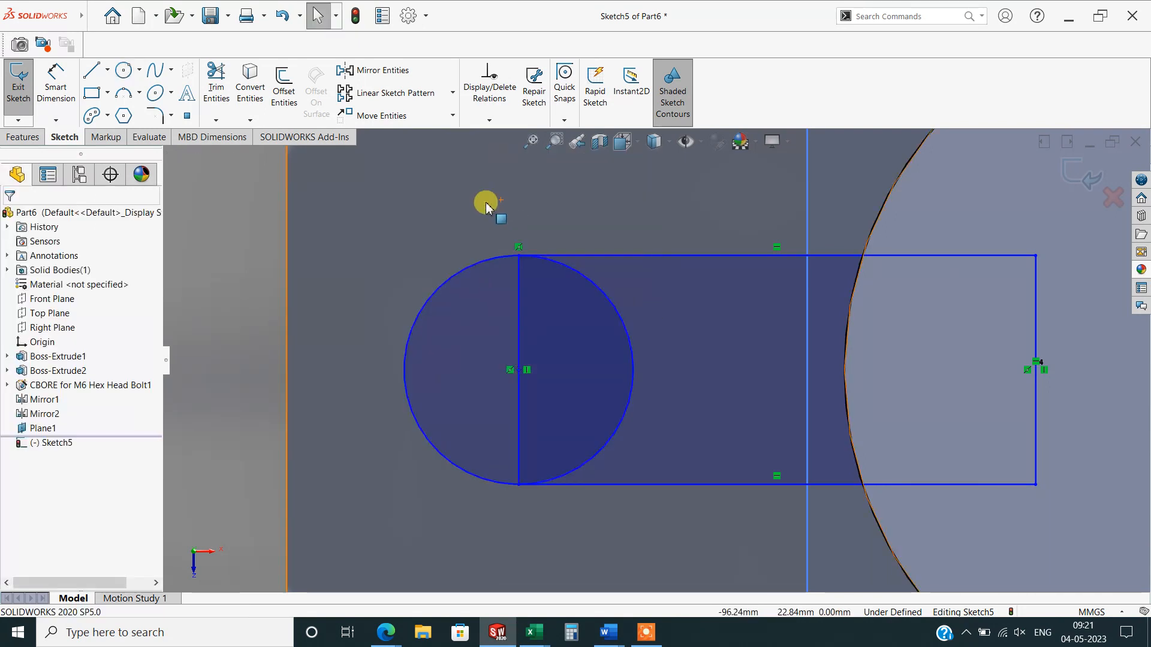
Trim the circle's inner half and the rectangle's left edge to leave a rounded end on the arm profile.
left_click(216, 84)
left_click_drag(495, 323, 640, 347)
scroll(743, 427, "up", 5)
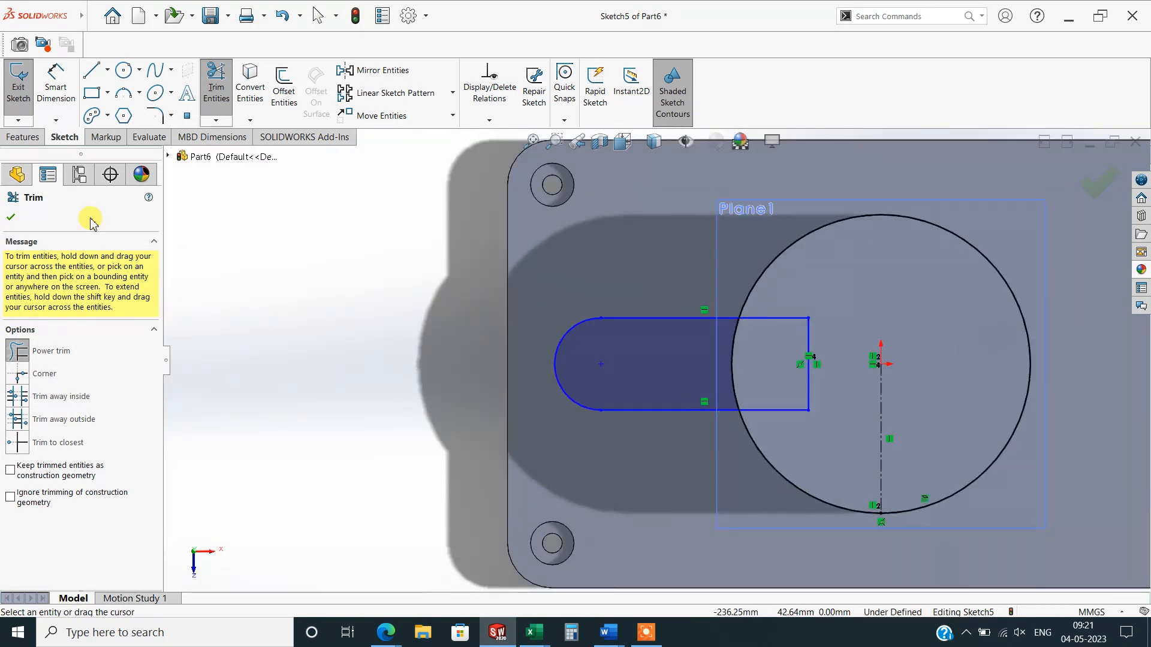
left_click(14, 217)
Dimension the horizontal distance between the end arc's center and the origin as 85 mm.
left_click(55, 82)
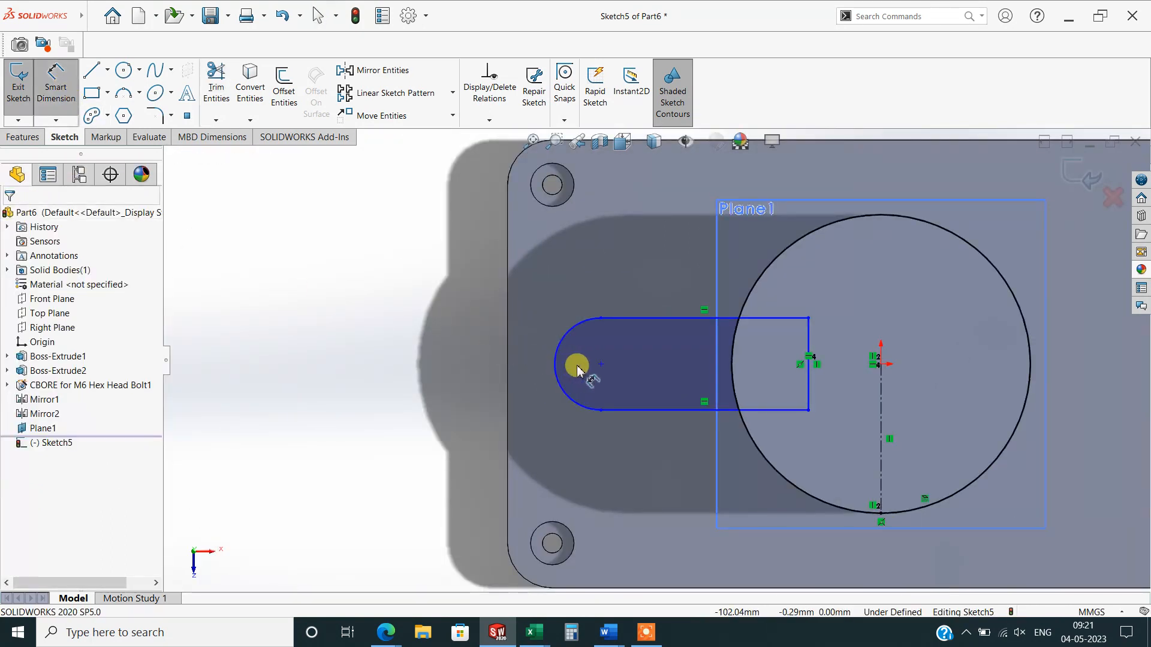
left_click(602, 364)
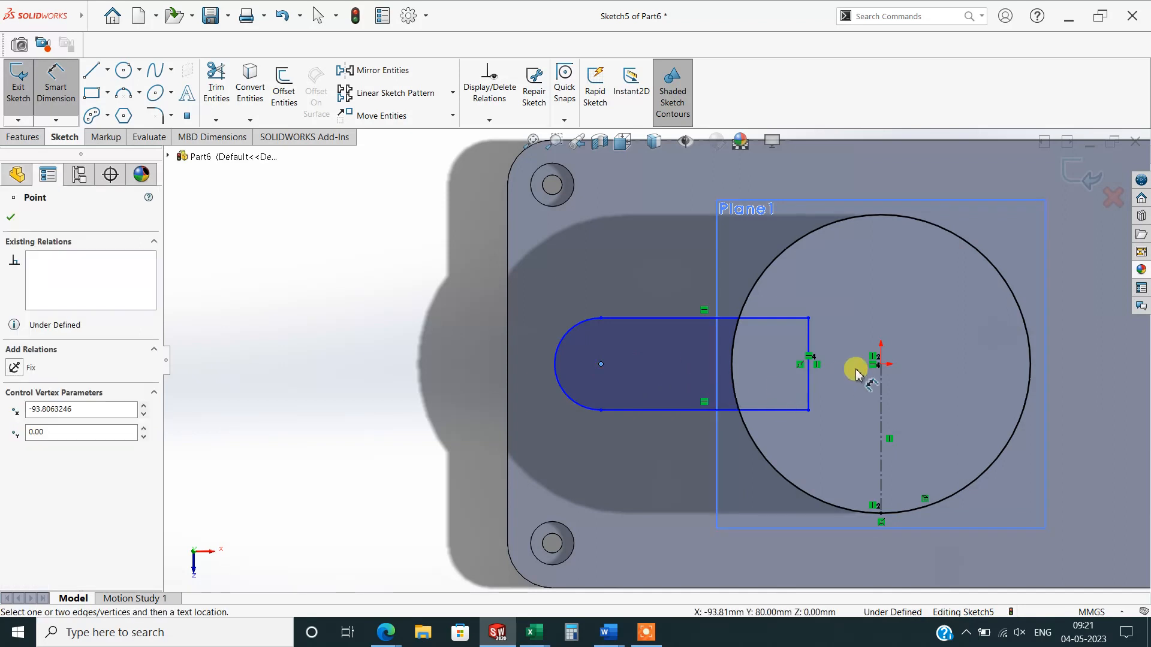
left_click(881, 364)
key("z")
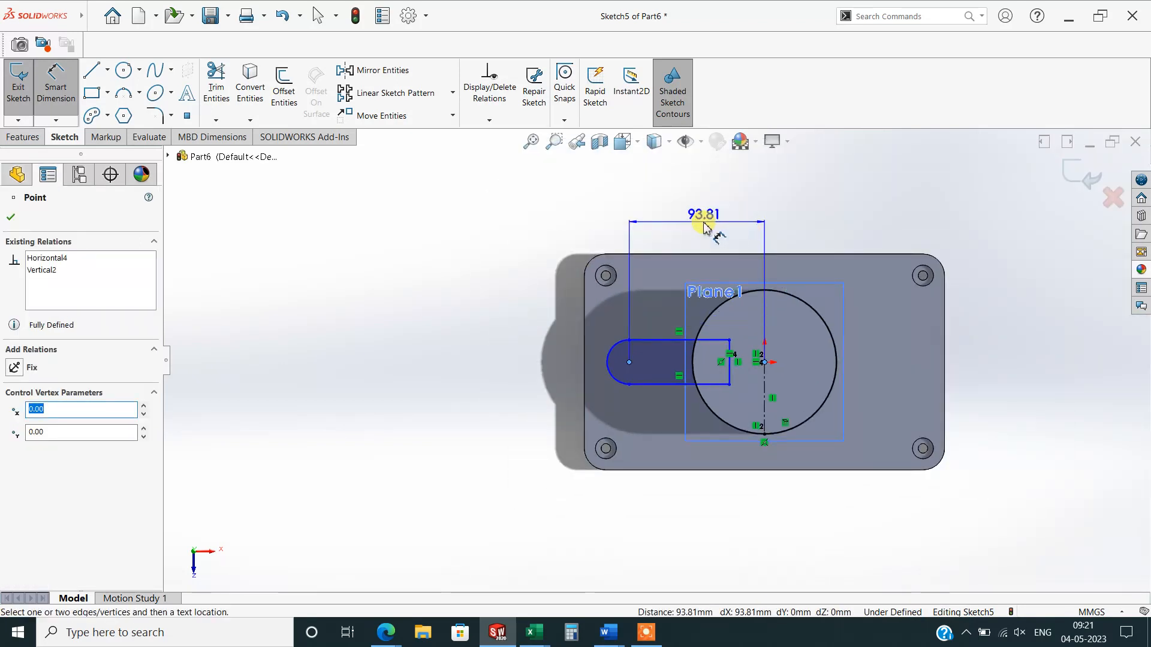
left_click(703, 227)
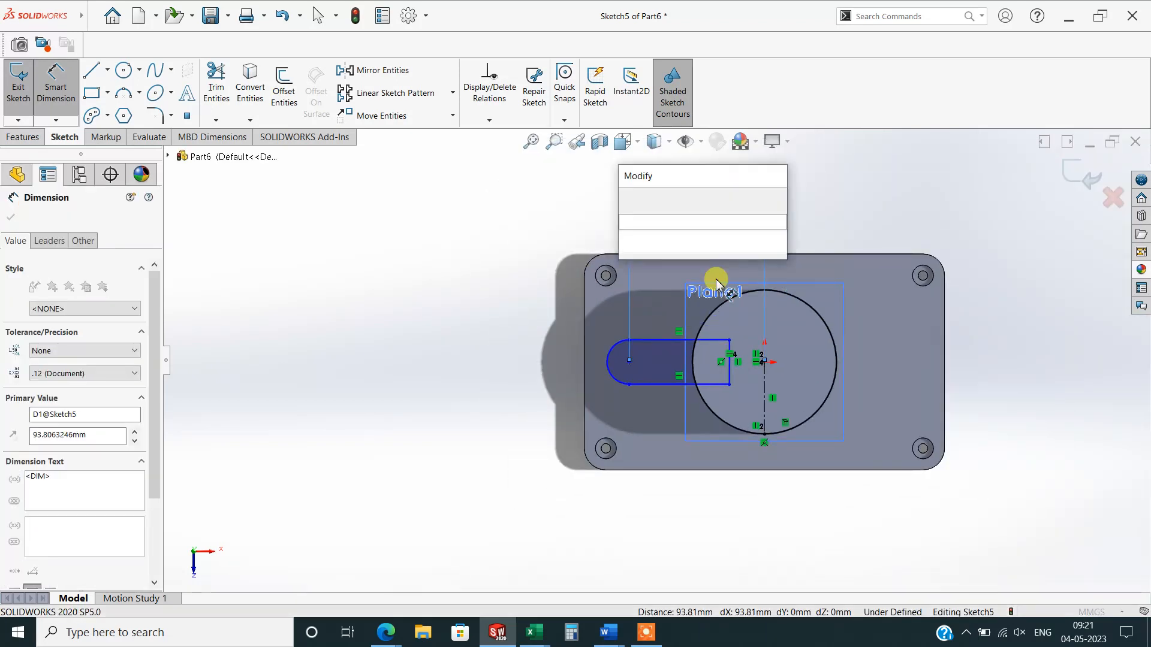
type("85")
key("Return")
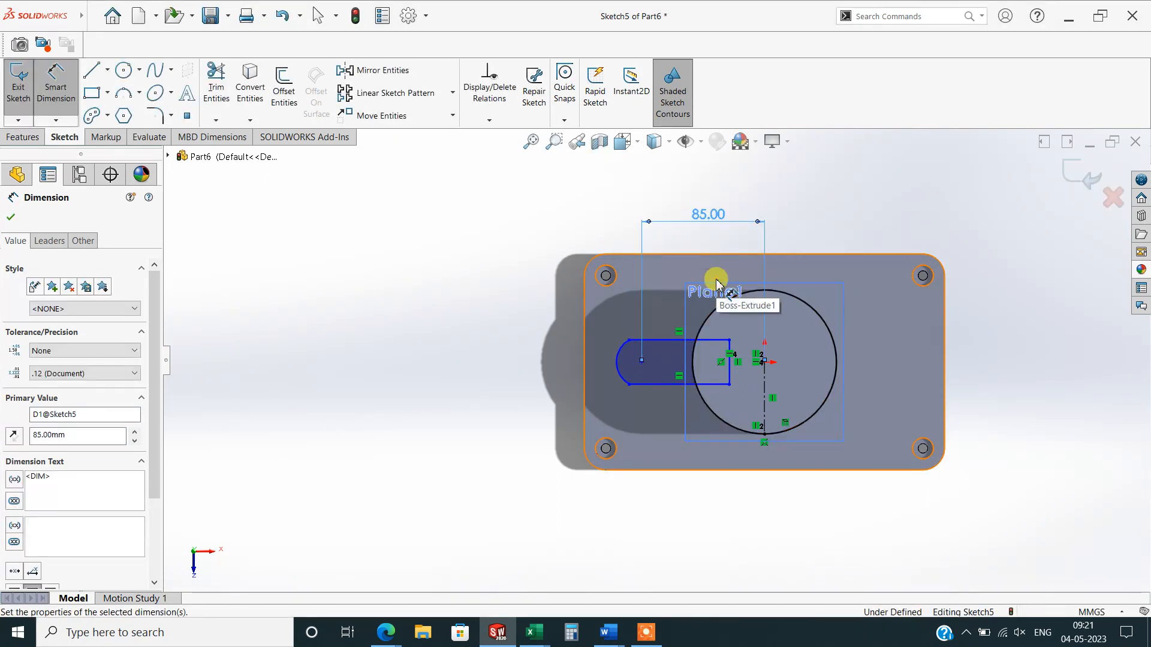
Change the distance from the end arc's center to the origin to 80 mm.
left_click(716, 223)
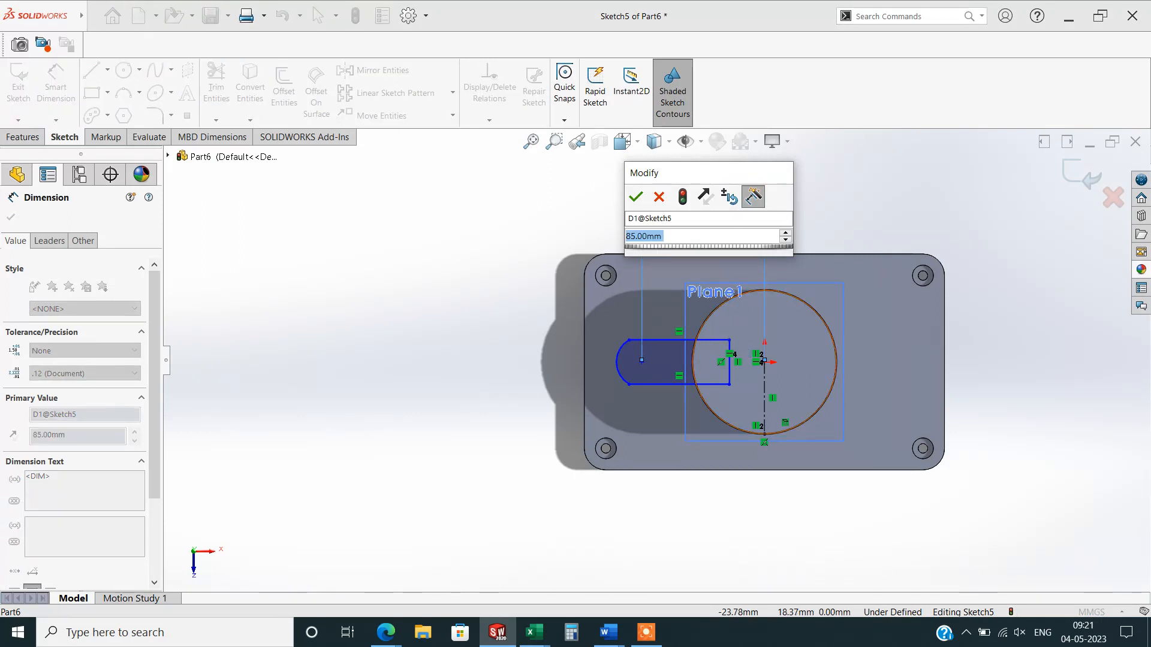
type("80")
key("Return")
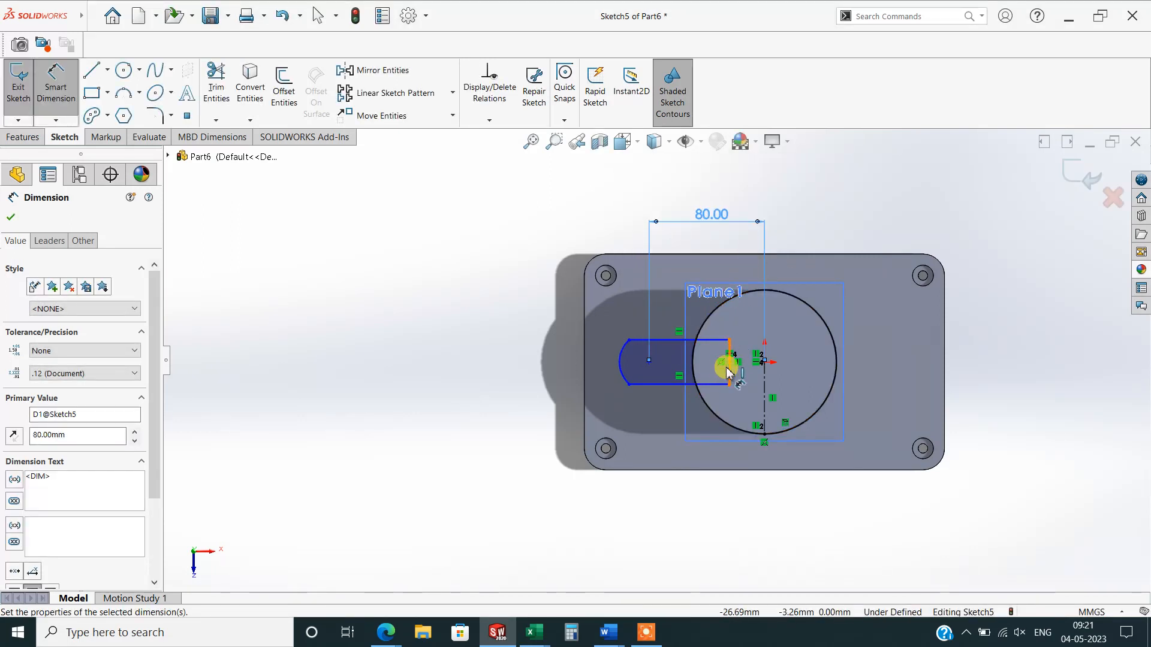
Dimension the arm profile's vertical right edge as 45 mm.
left_click(730, 375)
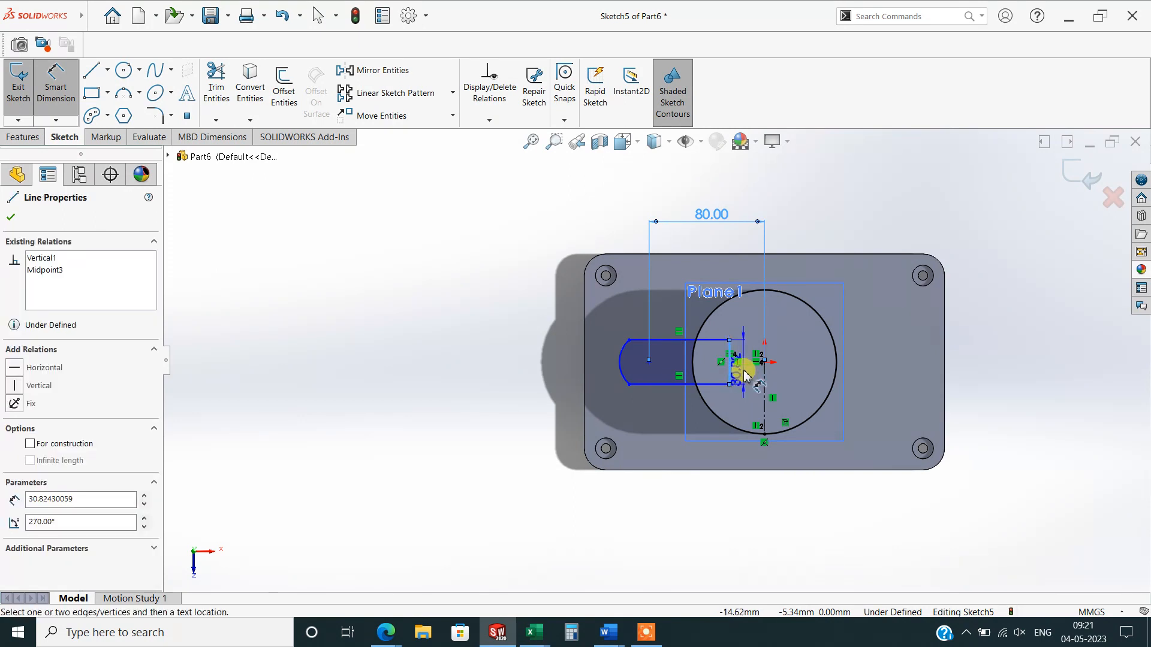
key("Escape")
left_click(743, 375)
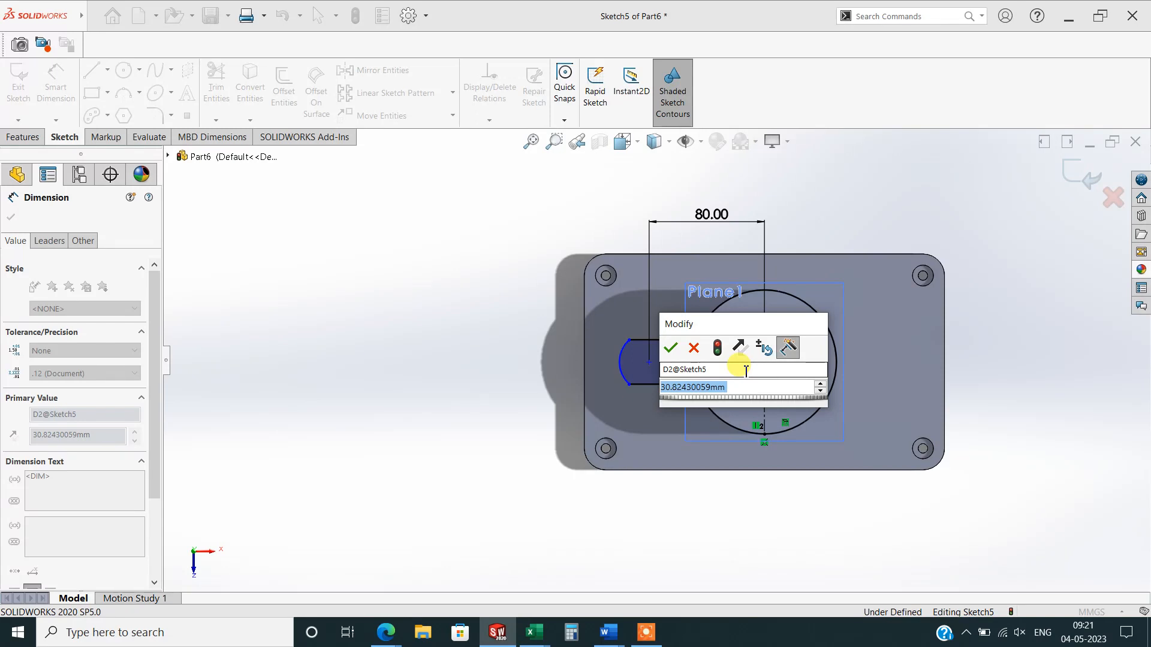
type("45")
key("Return")
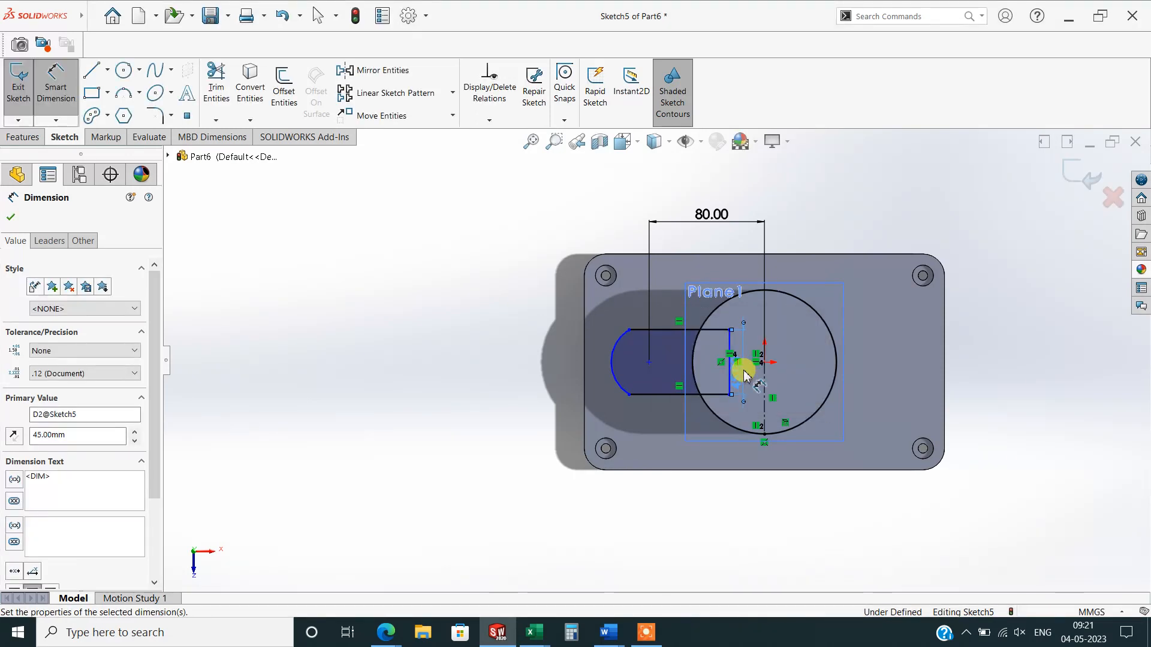
scroll(634, 338, "down", 3)
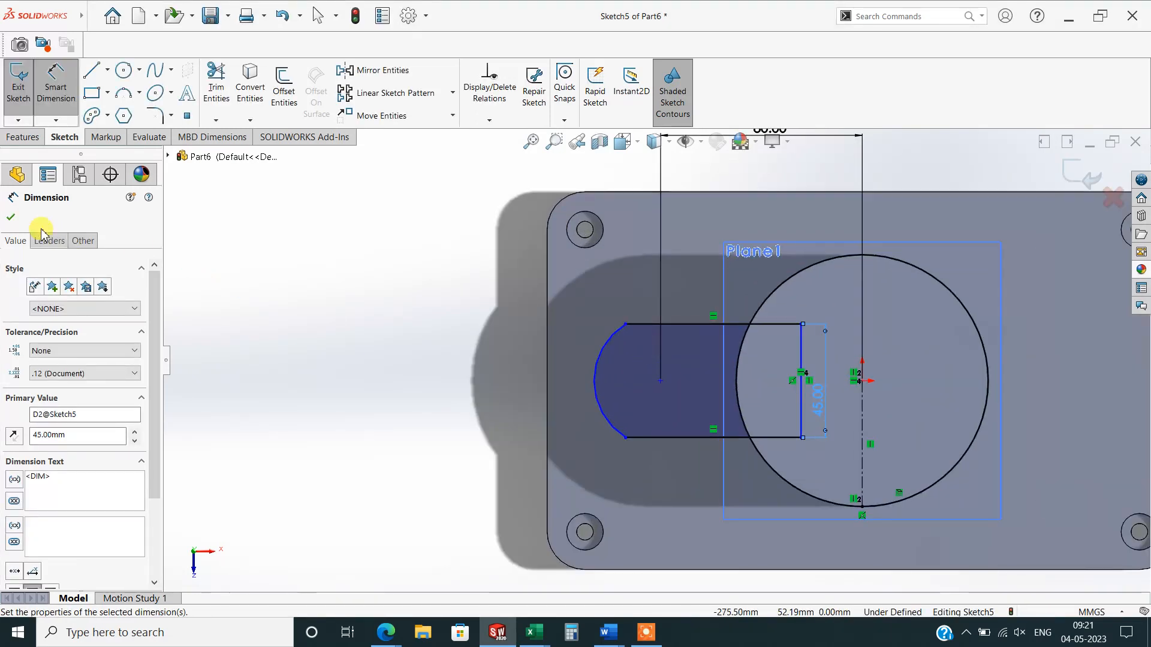
left_click(12, 218)
scroll(1016, 326, "up", 2)
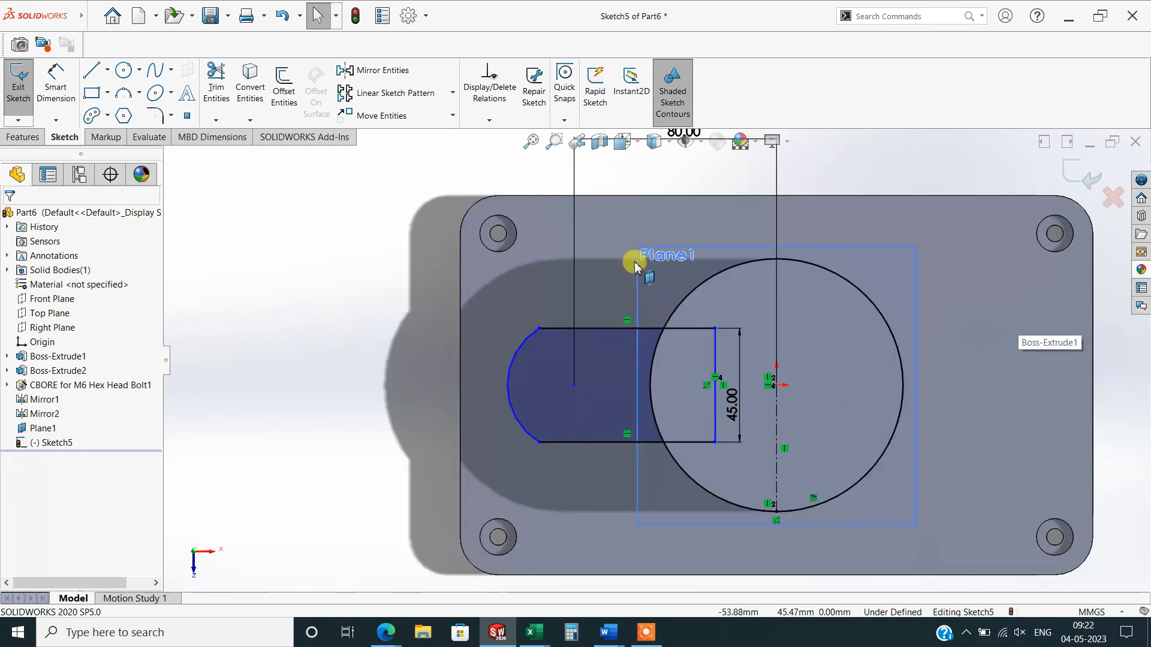
left_click(368, 76)
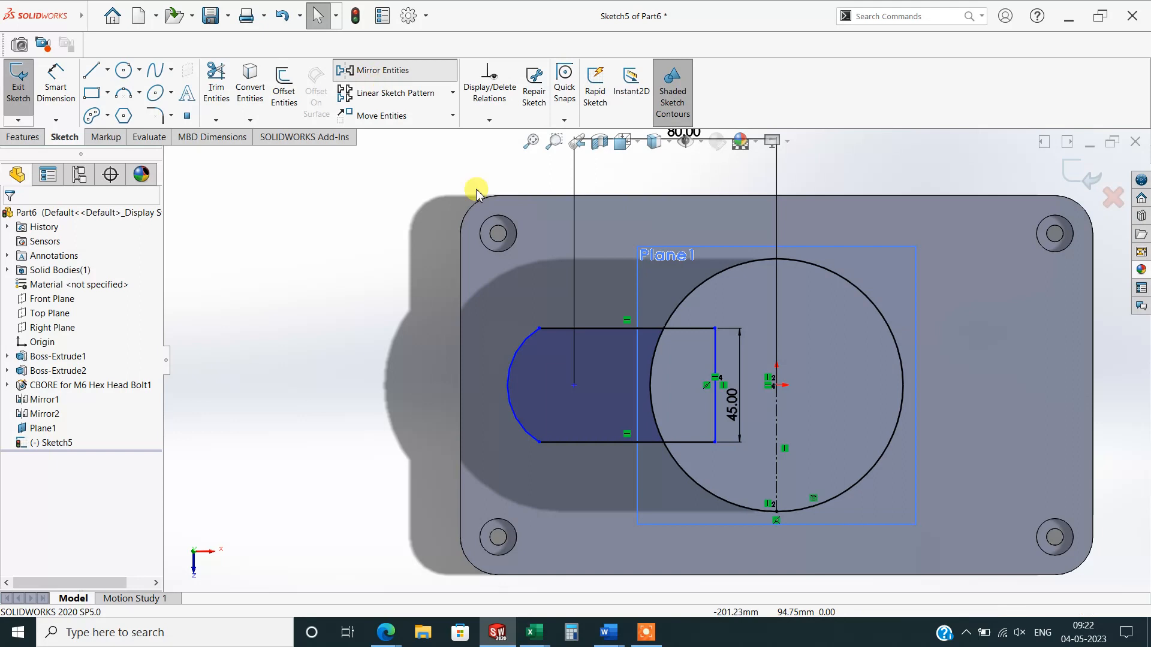
left_click(778, 485)
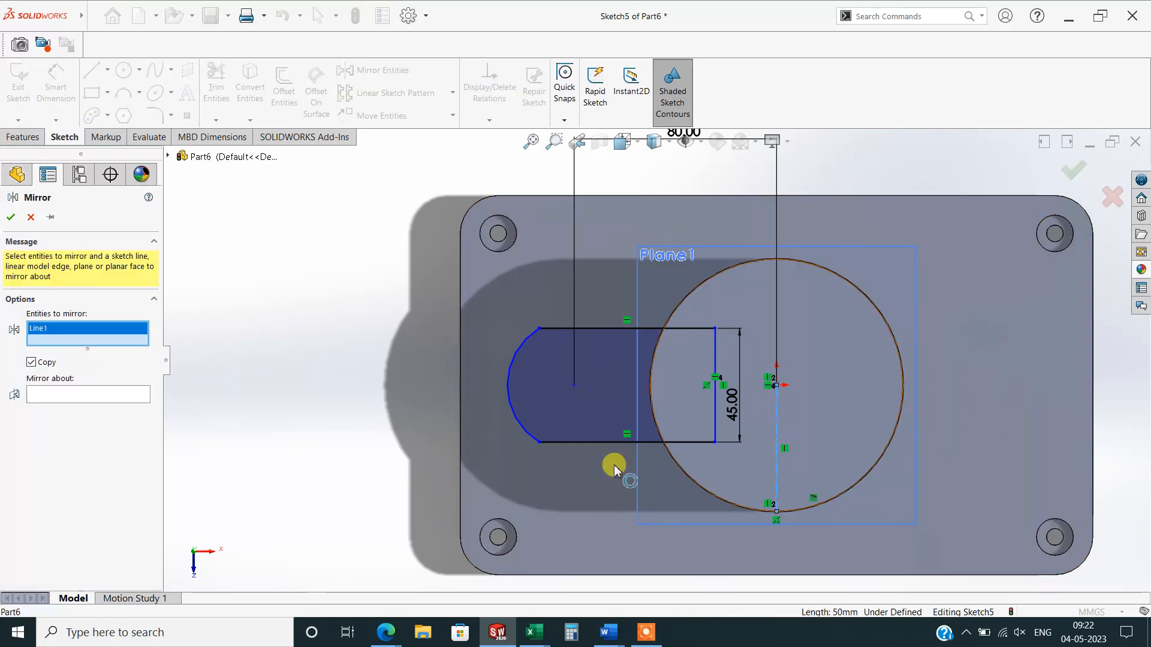
left_click(88, 394)
left_click(616, 336)
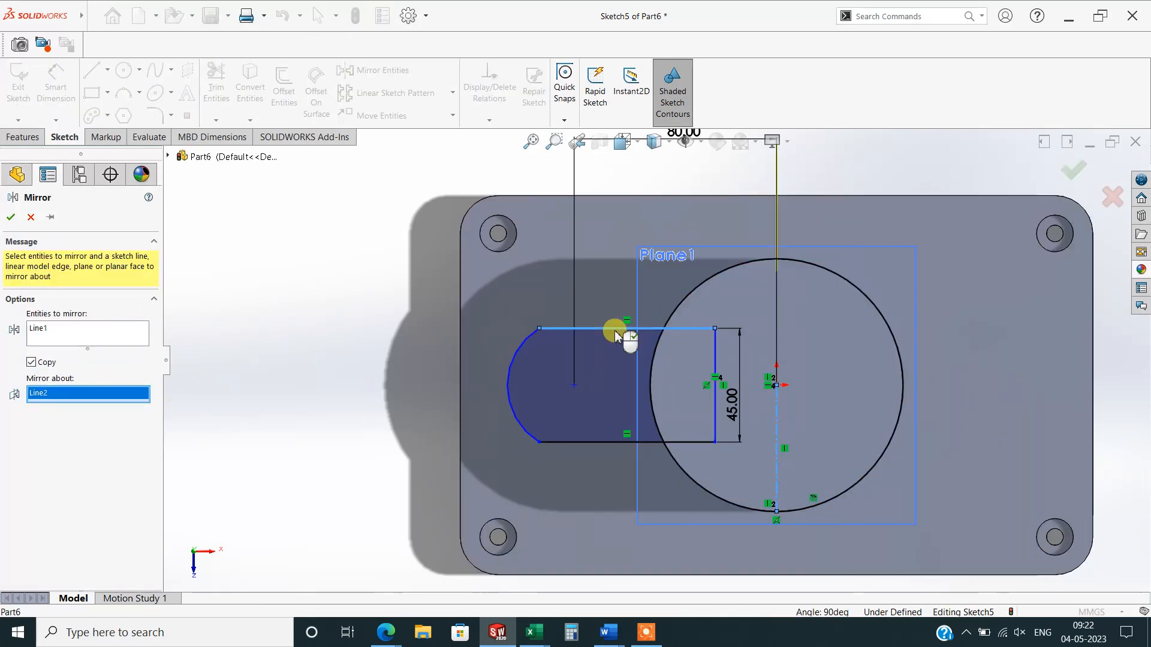
left_click(557, 413)
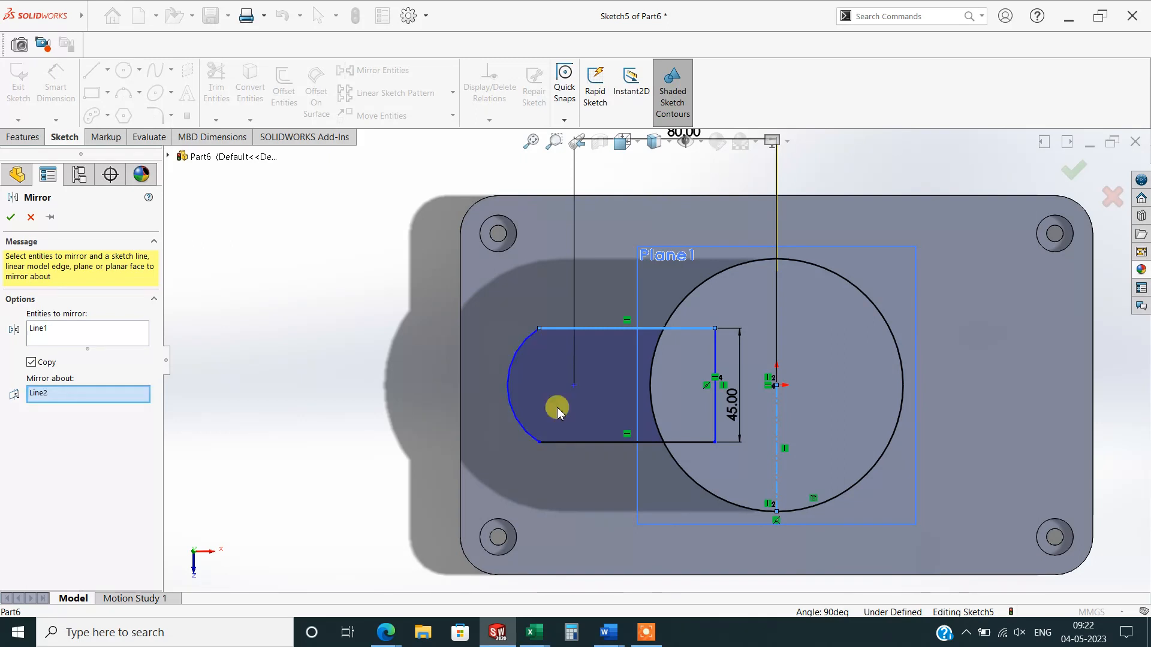
left_click(575, 444)
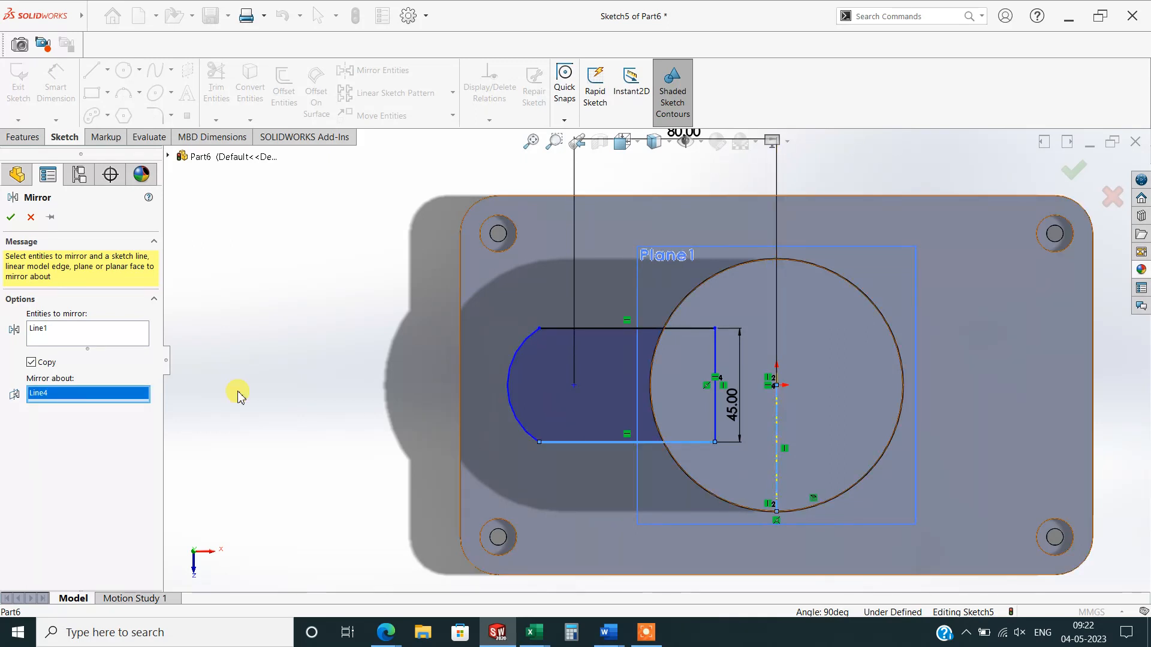
right_click(60, 334)
left_click(70, 342)
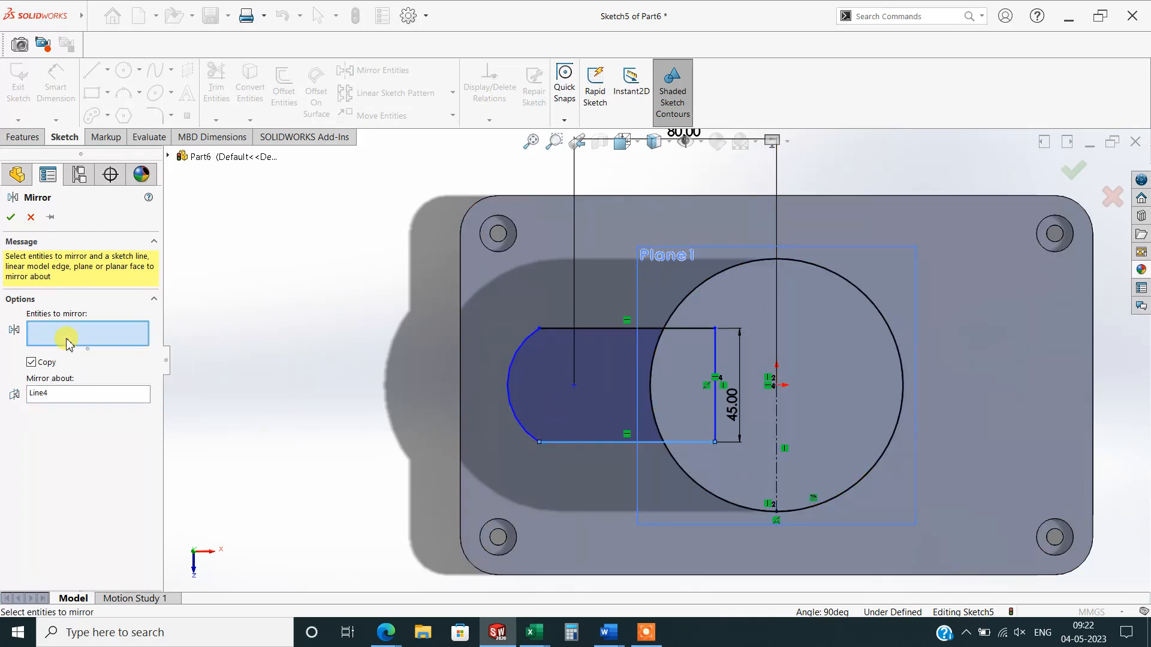
Mirror the arm profile's two horizontal lines and end arc about the vertical centerline.
left_click(575, 334)
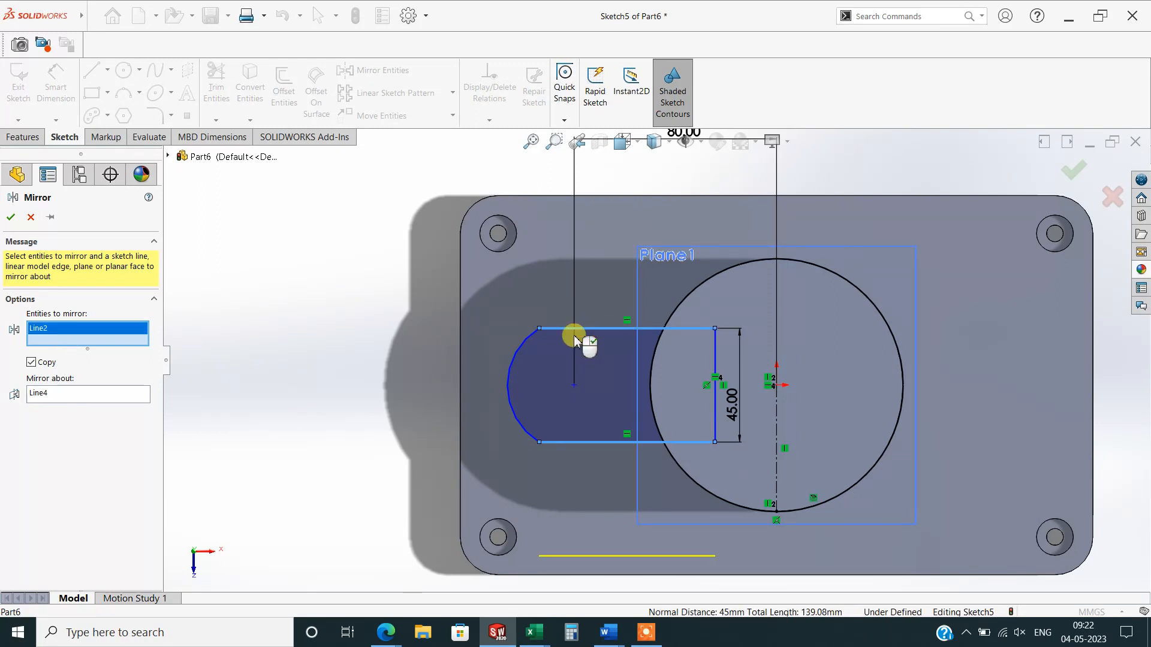
left_click(529, 344)
left_click(565, 442)
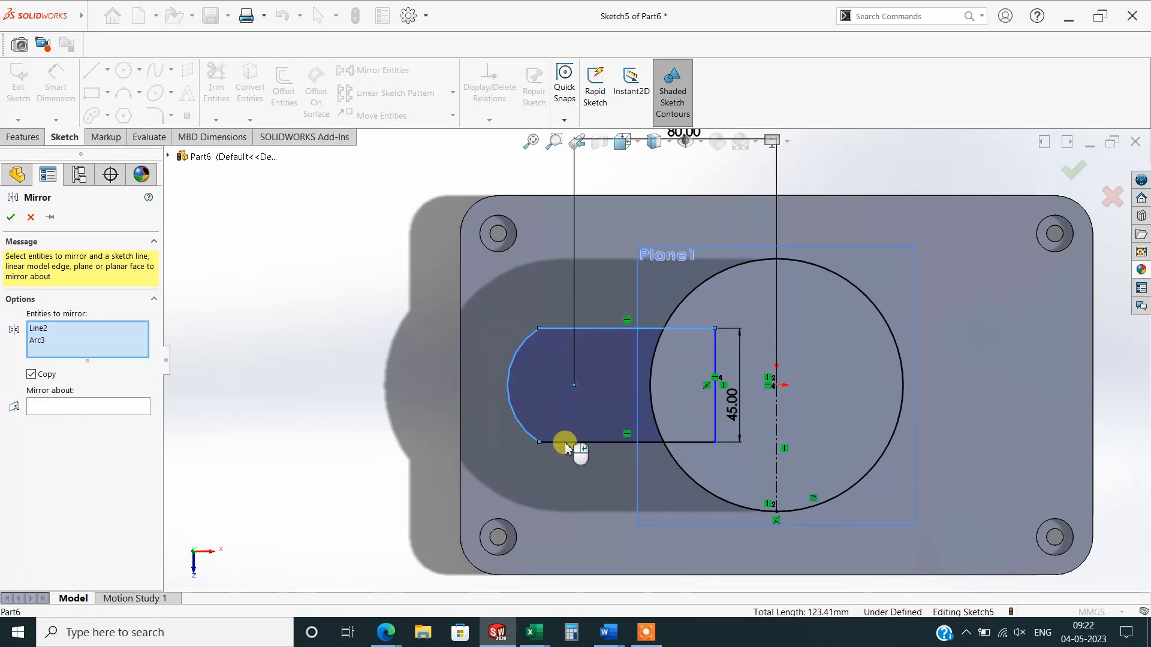
left_click(123, 414)
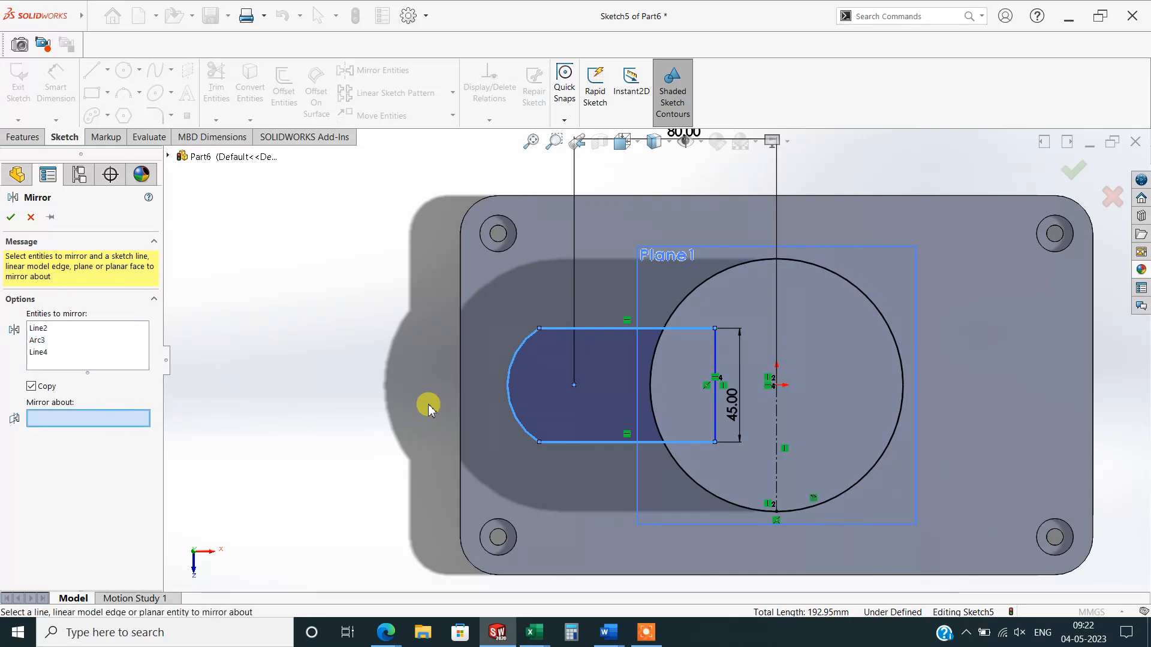
left_click(778, 436)
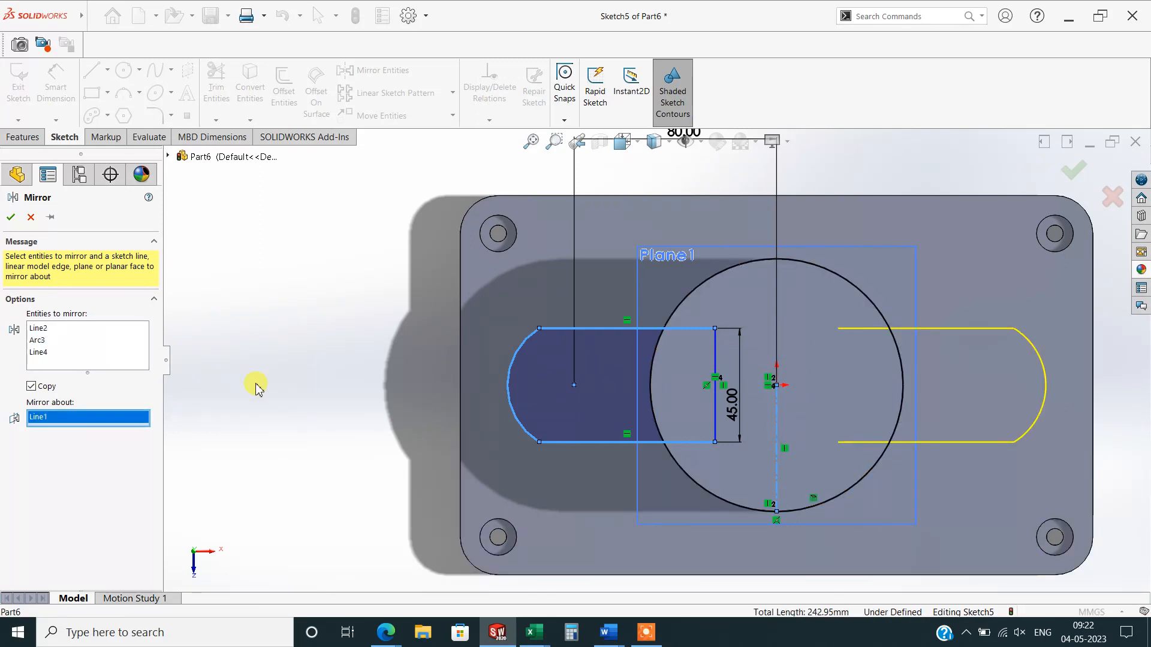
left_click(11, 217)
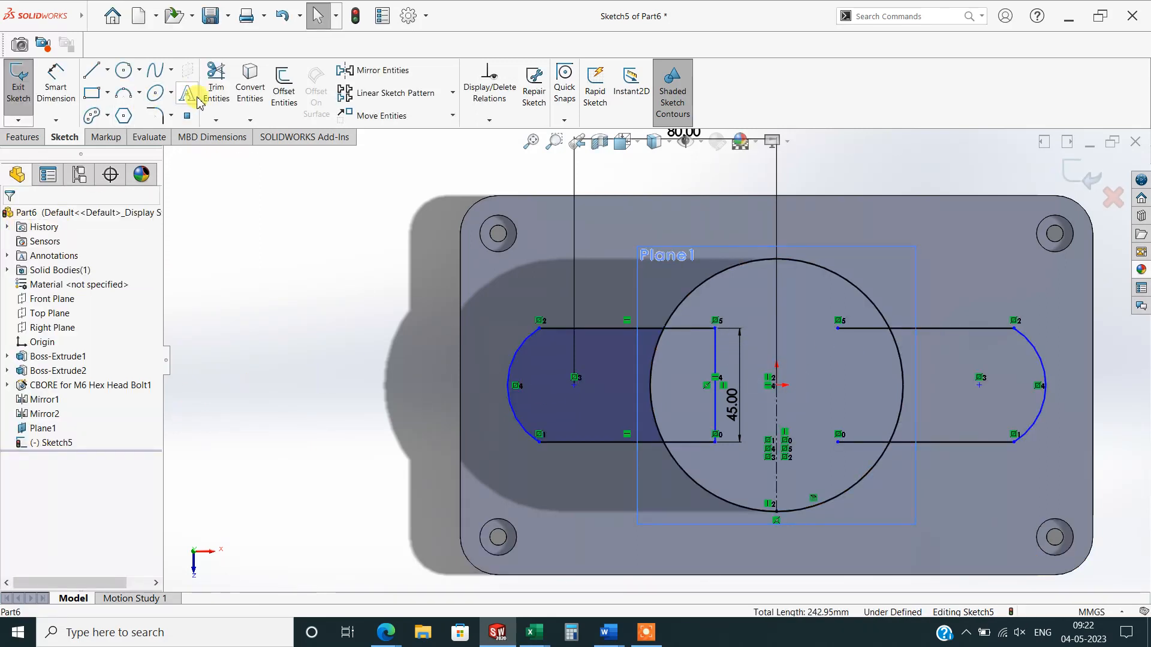
Trim the centerline, the arm lines inside the circle and the unneeded circle arcs, leaving two closed arm profiles.
mouse_move(716, 308)
left_mouse_down()
mouse_move(697, 421)
mouse_move(851, 326)
mouse_move(873, 416)
mouse_move(862, 451)
mouse_move(840, 264)
mouse_move(844, 517)
left_mouse_up()
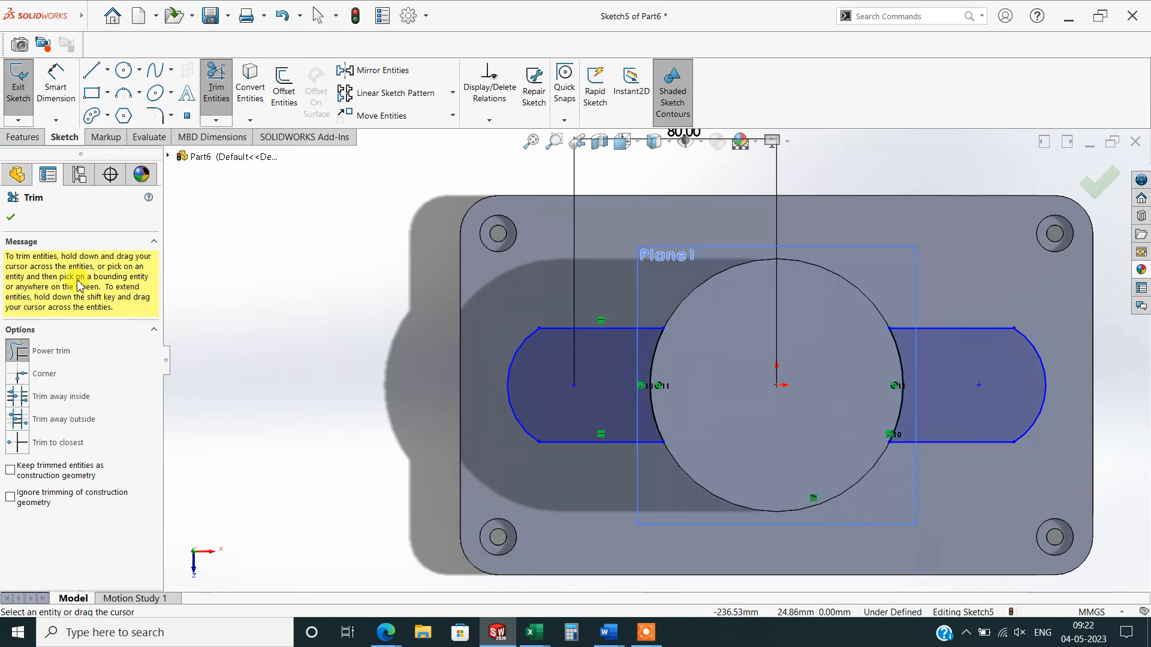
left_click(11, 217)
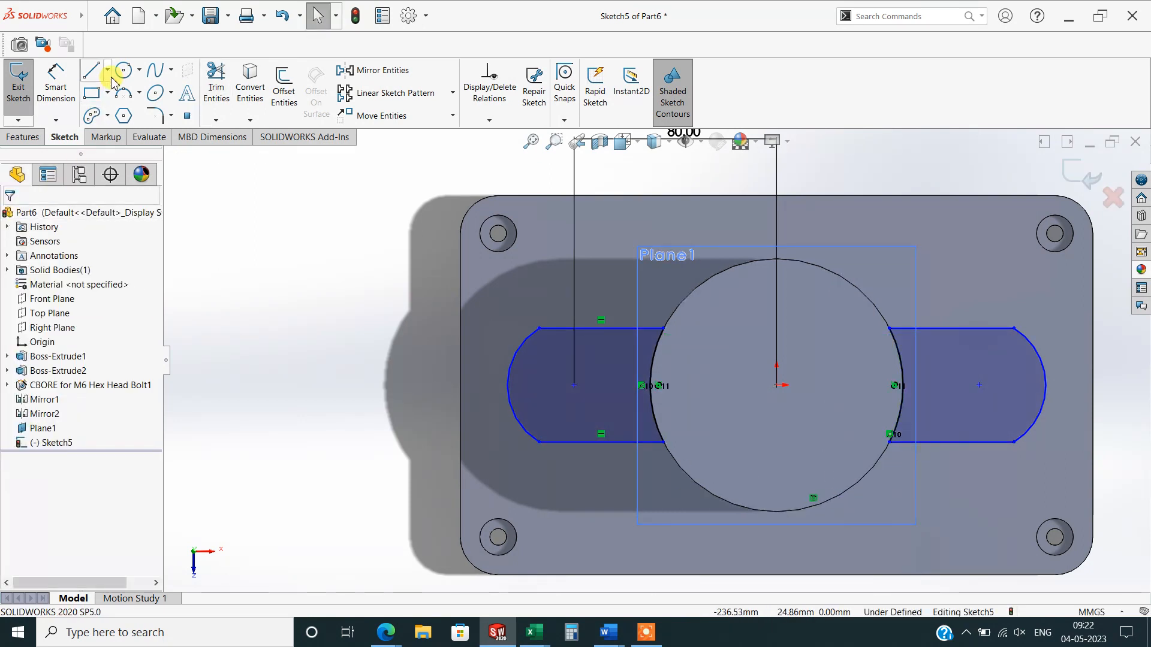
Extrude both arm profiles in the reversed direction, Up To Surface, ending on the base plate's top face.
left_click(16, 136)
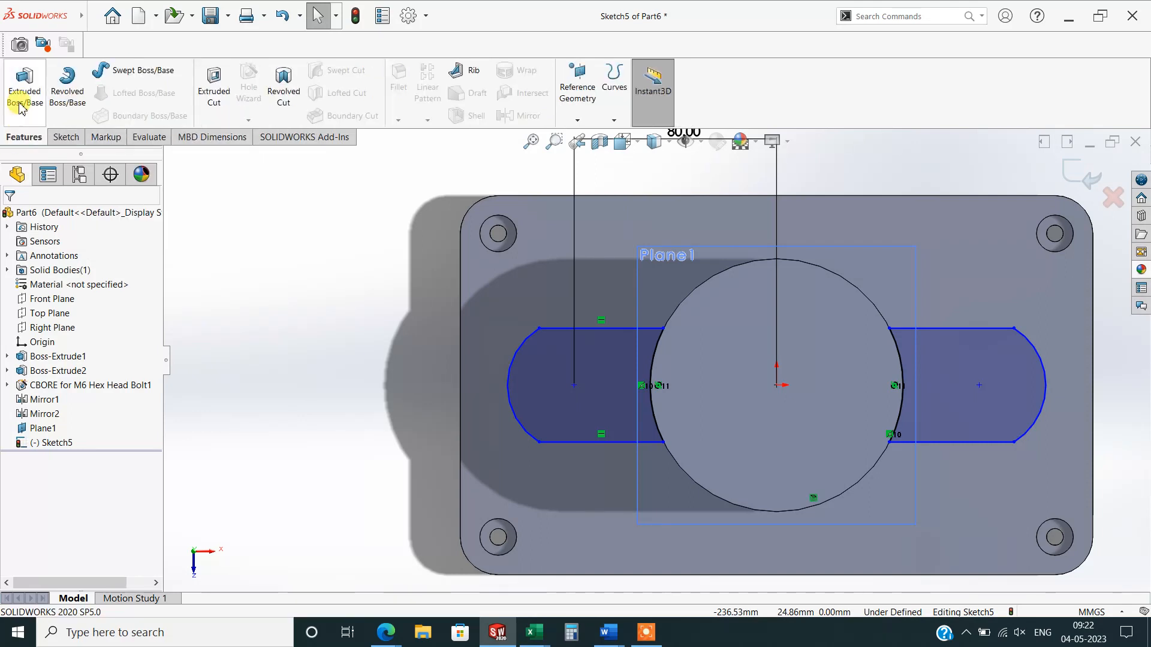
left_click(21, 105)
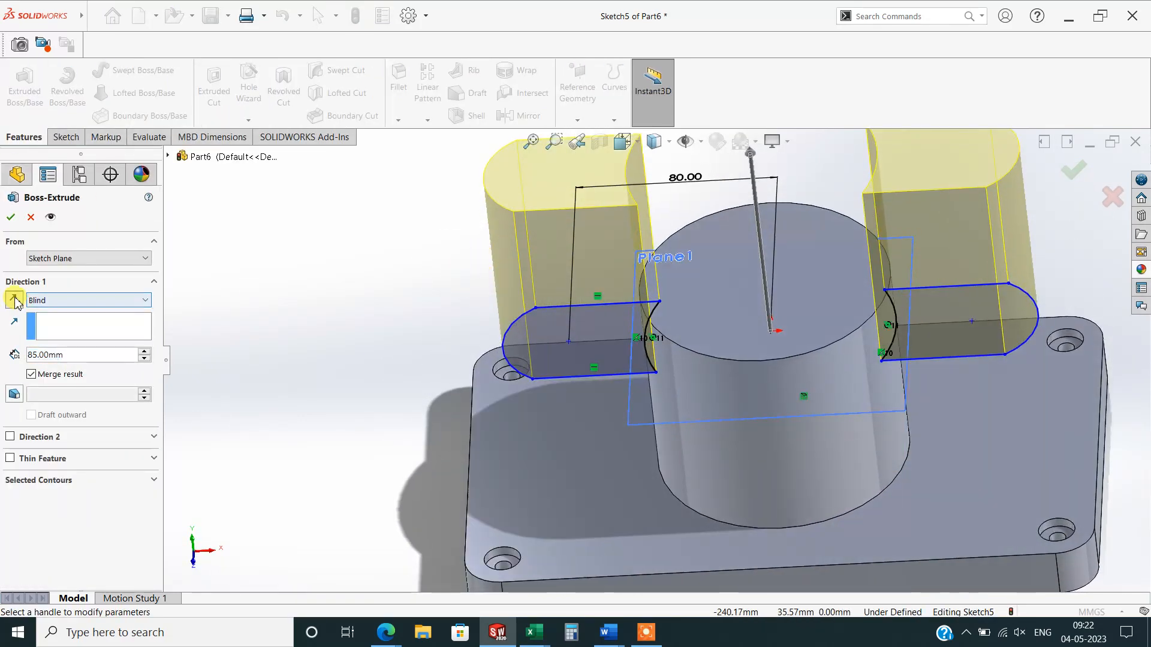
left_click(14, 299)
left_click(60, 300)
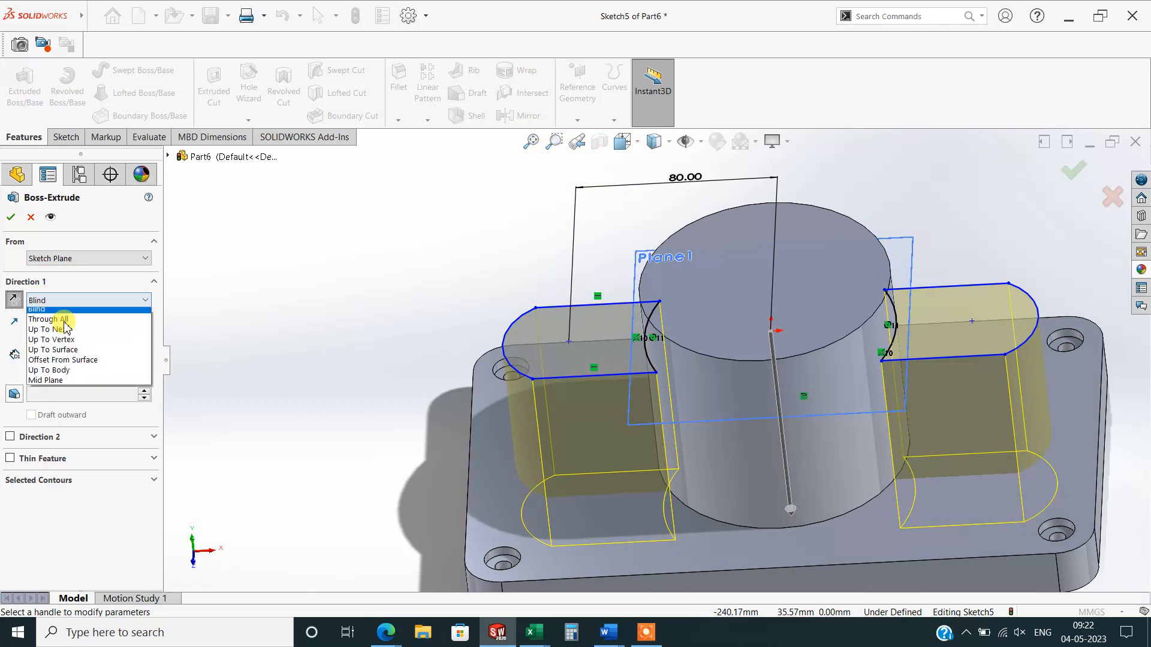
left_click(60, 352)
left_click(551, 467)
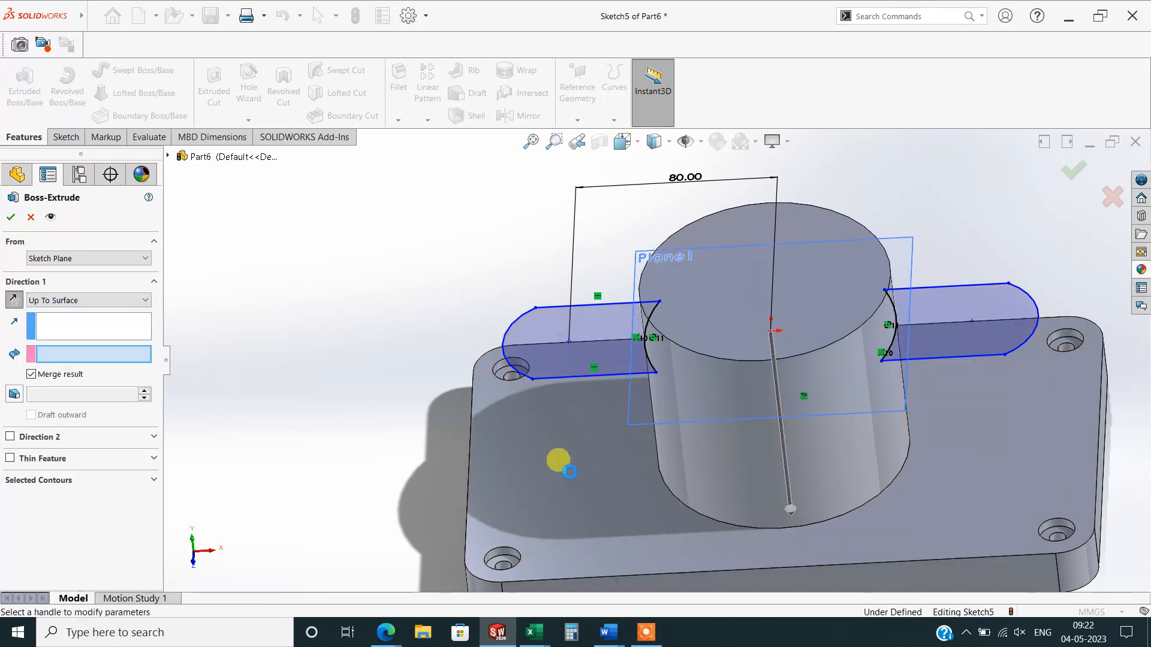
key("Return")
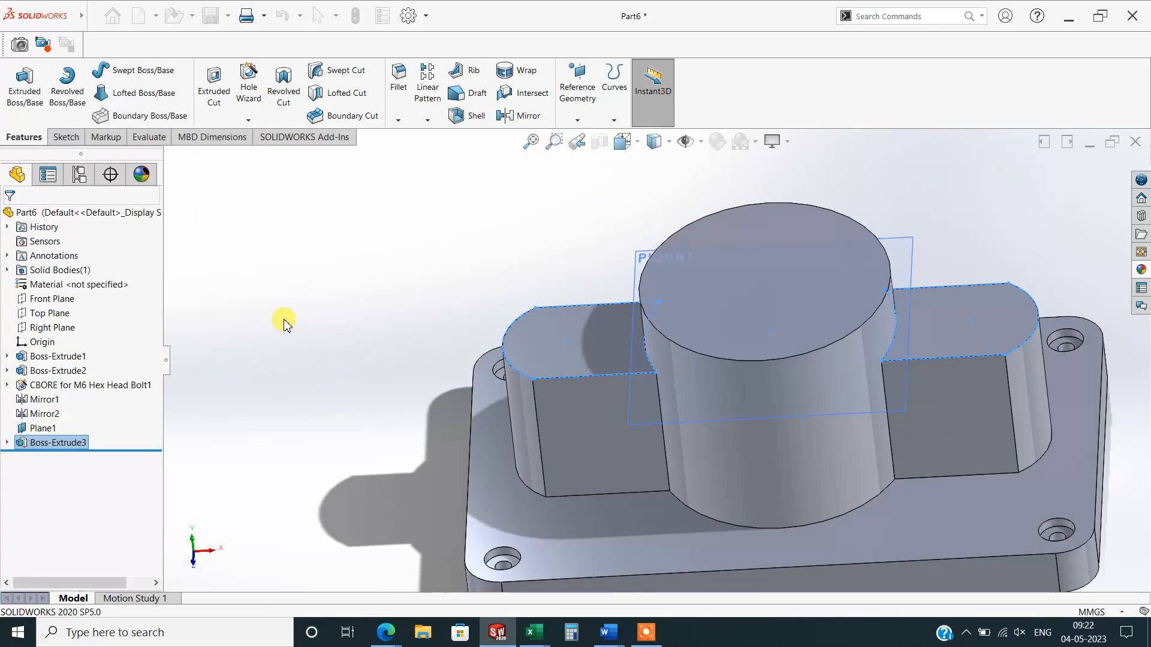
Sketch two circles about 16 mm in diameter on the arms' top face, one near each arm's rounded end, level with the origin.
left_click(550, 362)
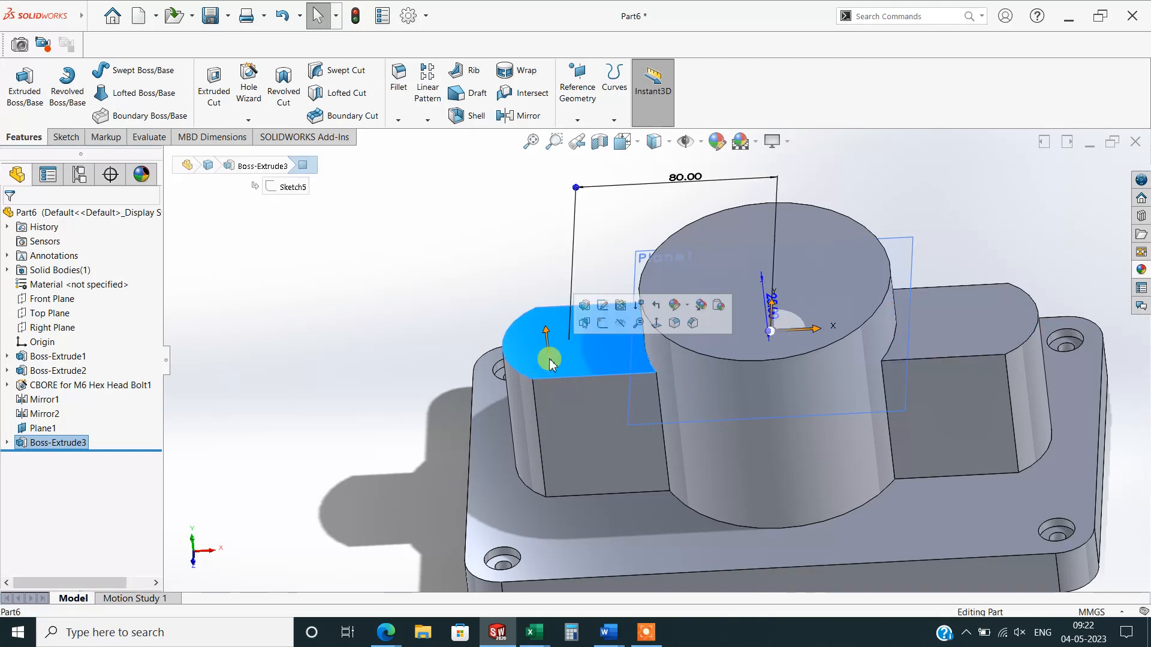
key("ctrl+8")
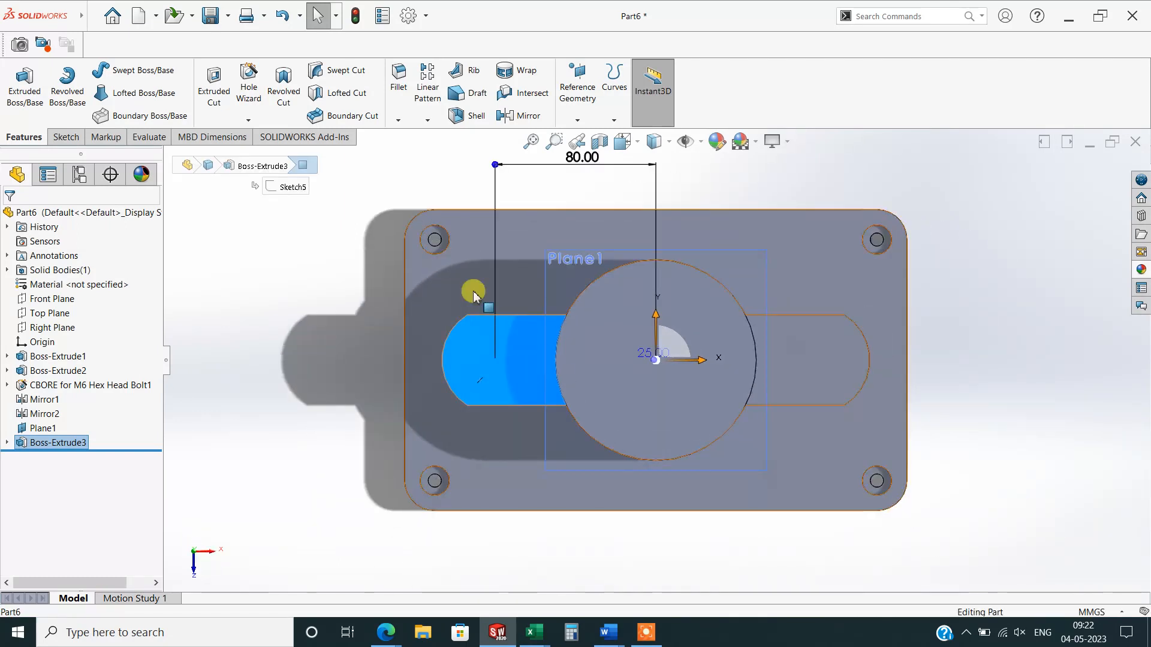
left_click(64, 137)
left_click(14, 96)
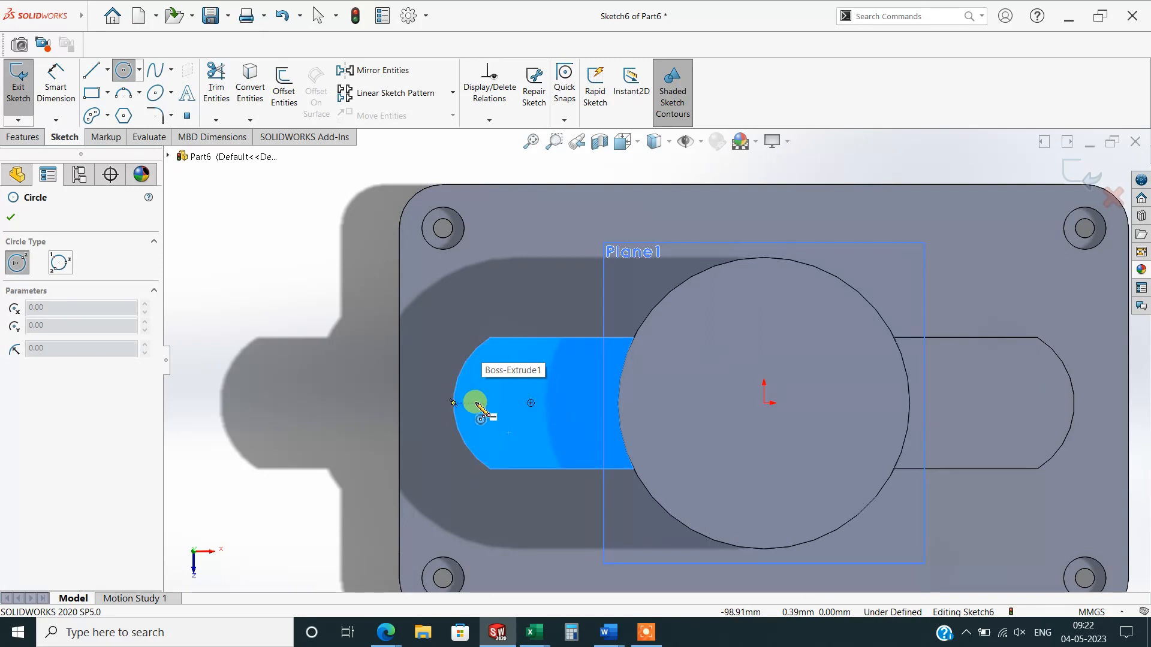
left_click_drag(501, 403, 478, 403)
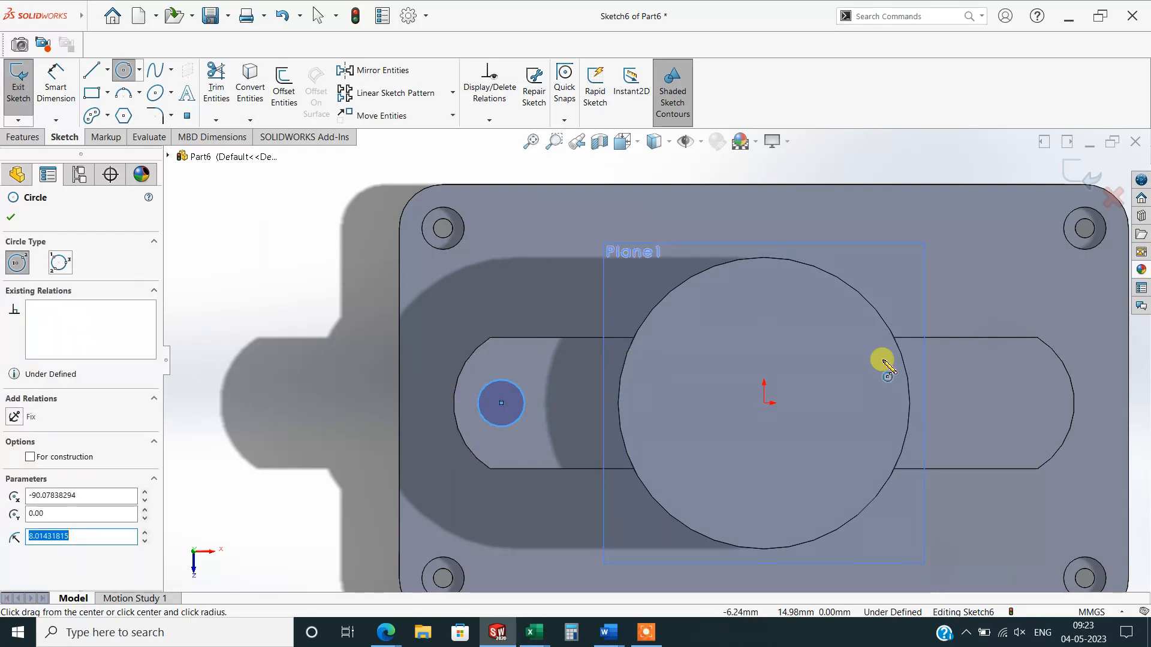
left_click_drag(1018, 404, 1019, 427)
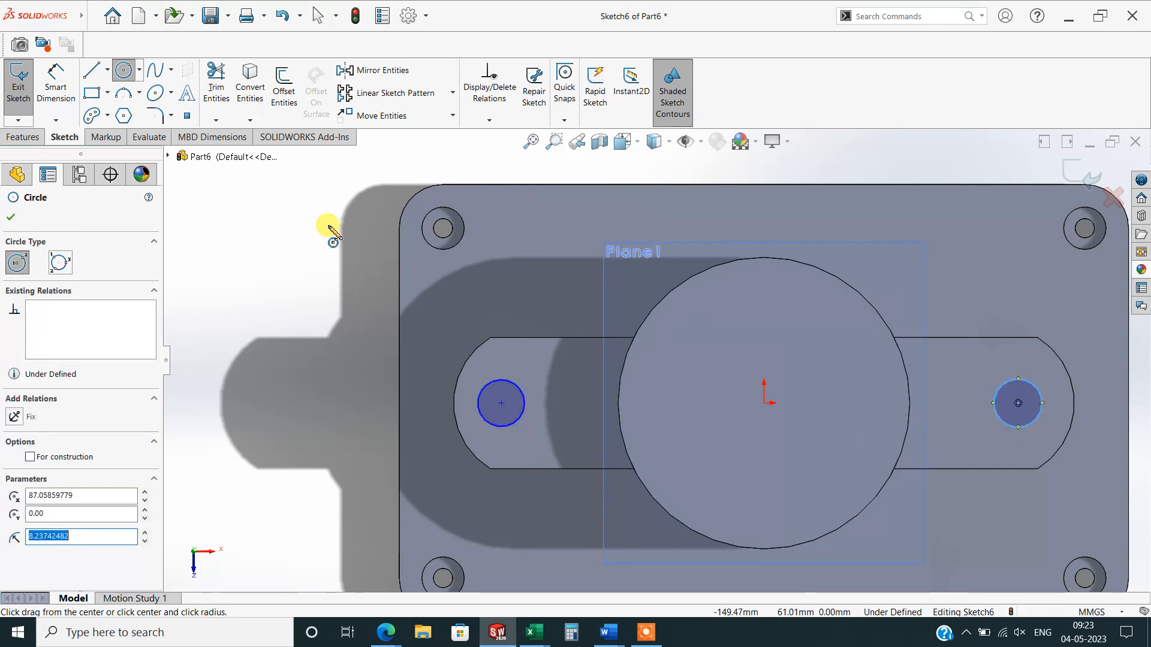
Add an Equal relation between the two arm circles.
key("Escape")
left_click(503, 381)
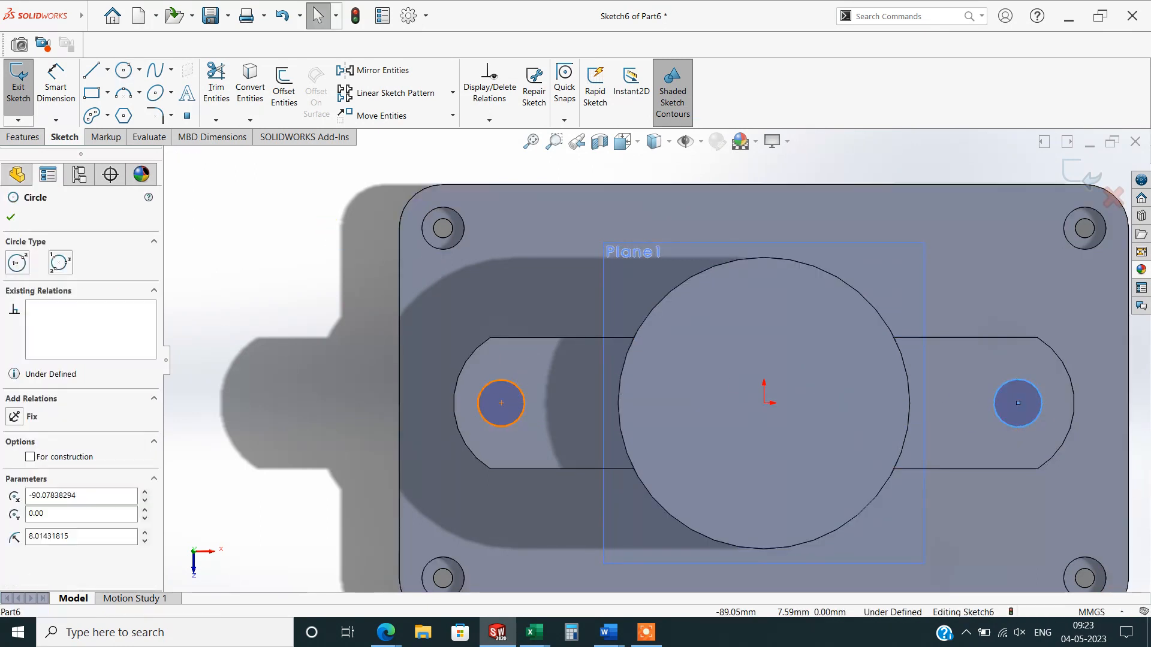
left_click(997, 382)
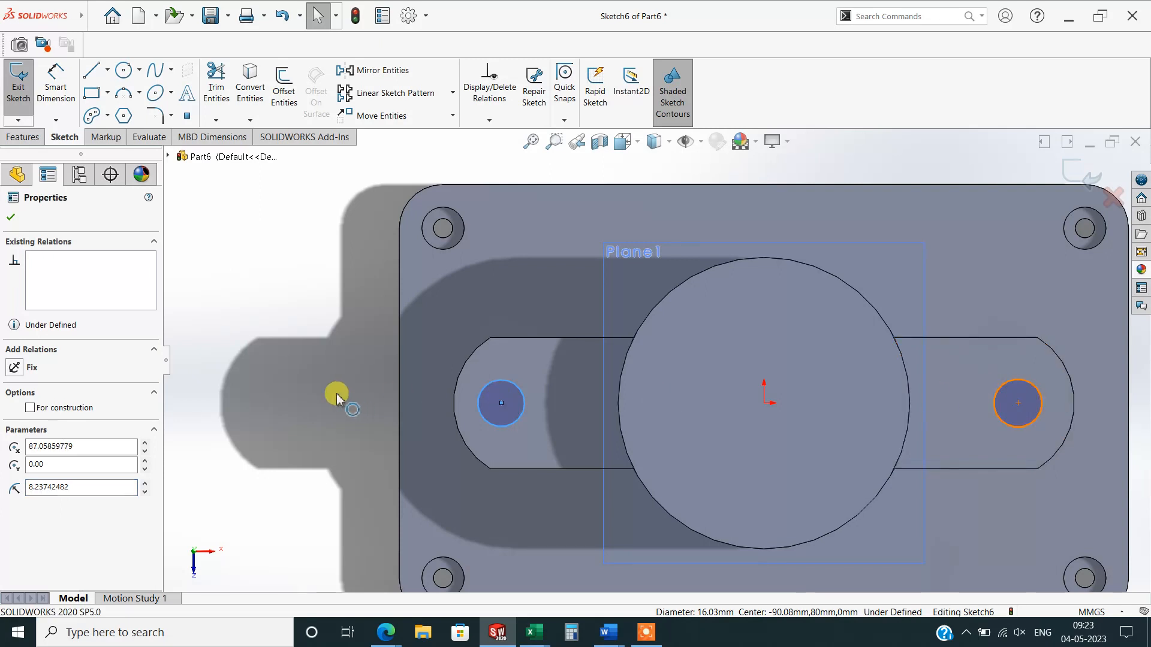
left_click(15, 483)
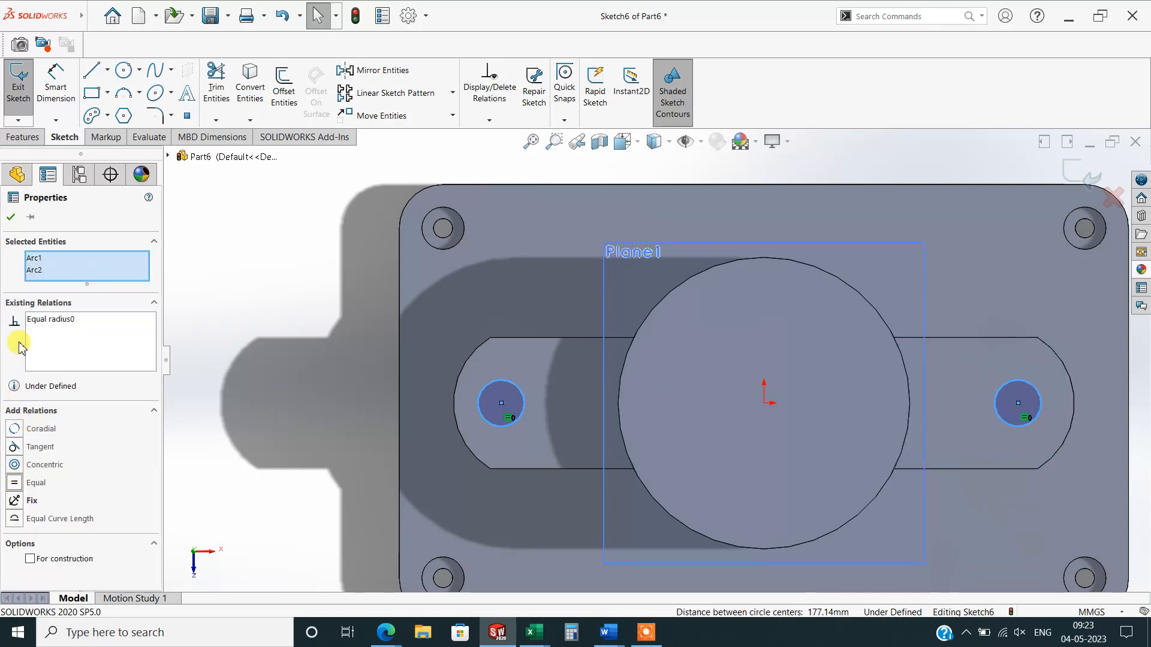
left_click(11, 217)
Dimension the horizontal distance from the left circle's centre to the origin as 85 mm.
left_click(56, 84)
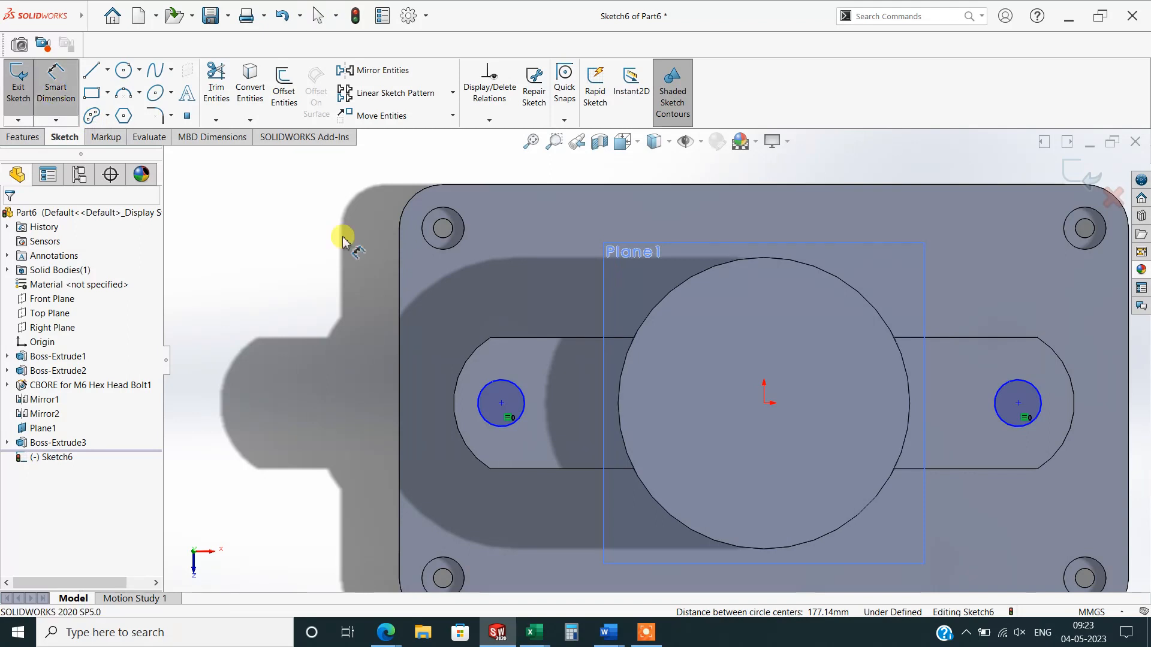
left_click(501, 404)
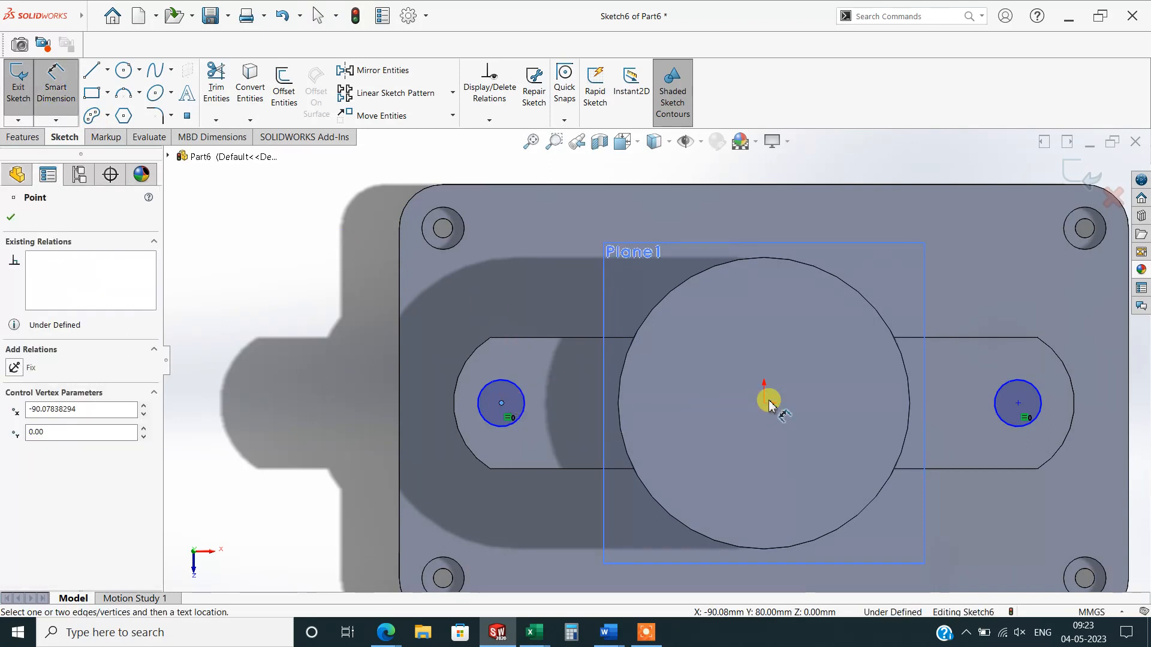
left_click(764, 403)
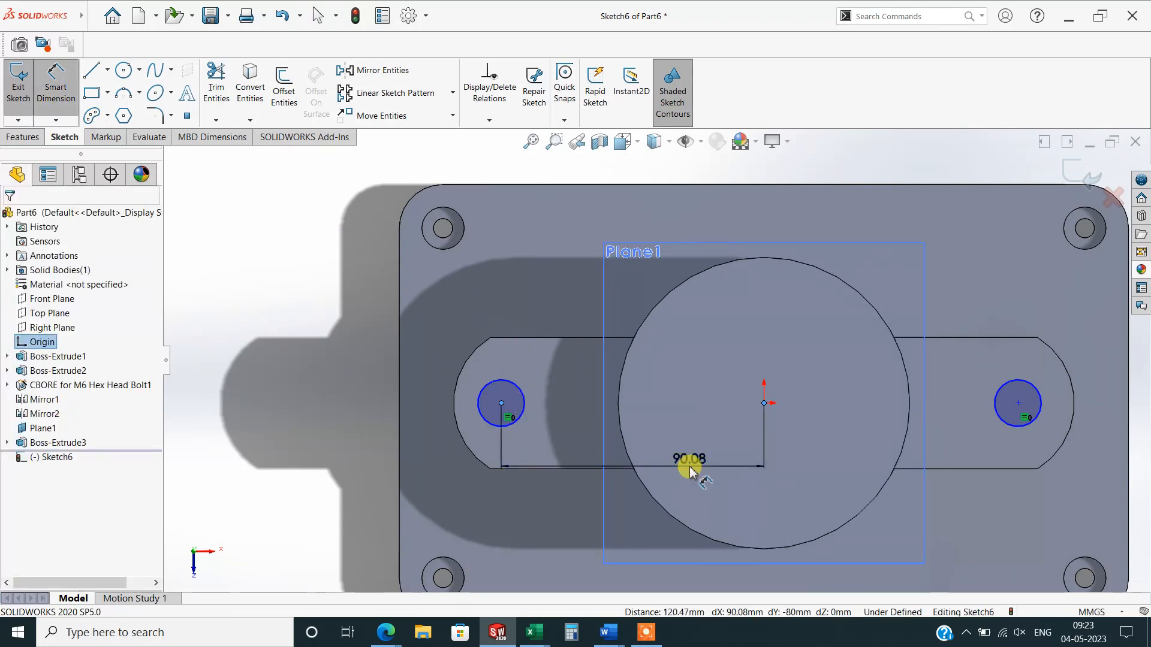
left_click(689, 471)
type("90")
key("Return")
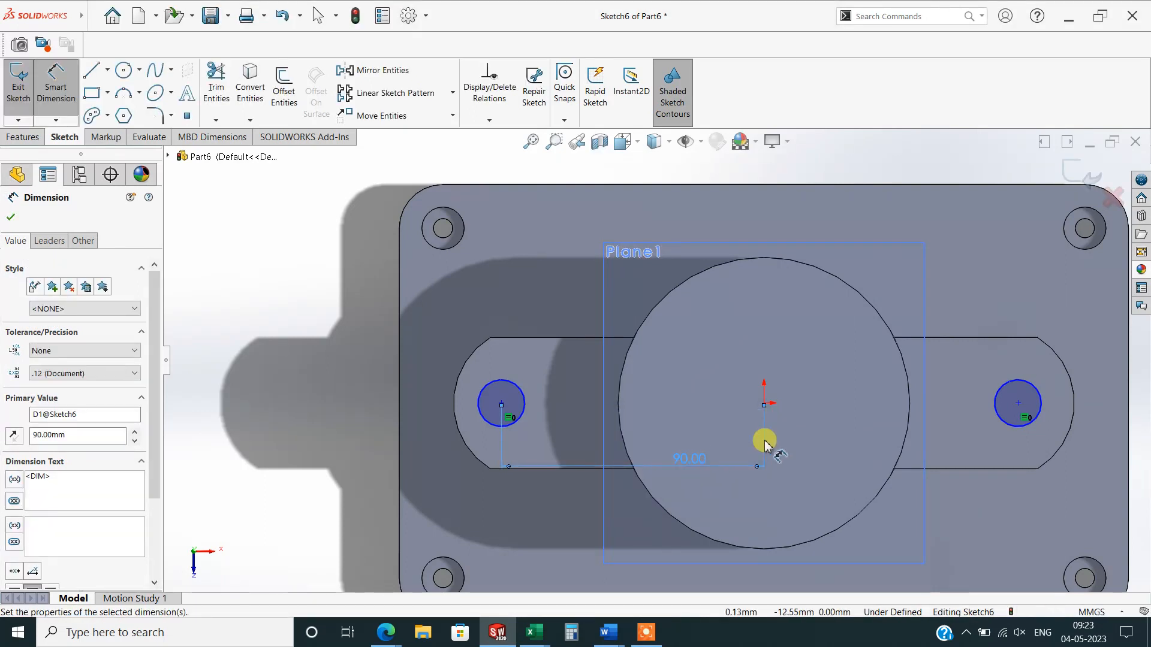
double_click(687, 460)
type("85")
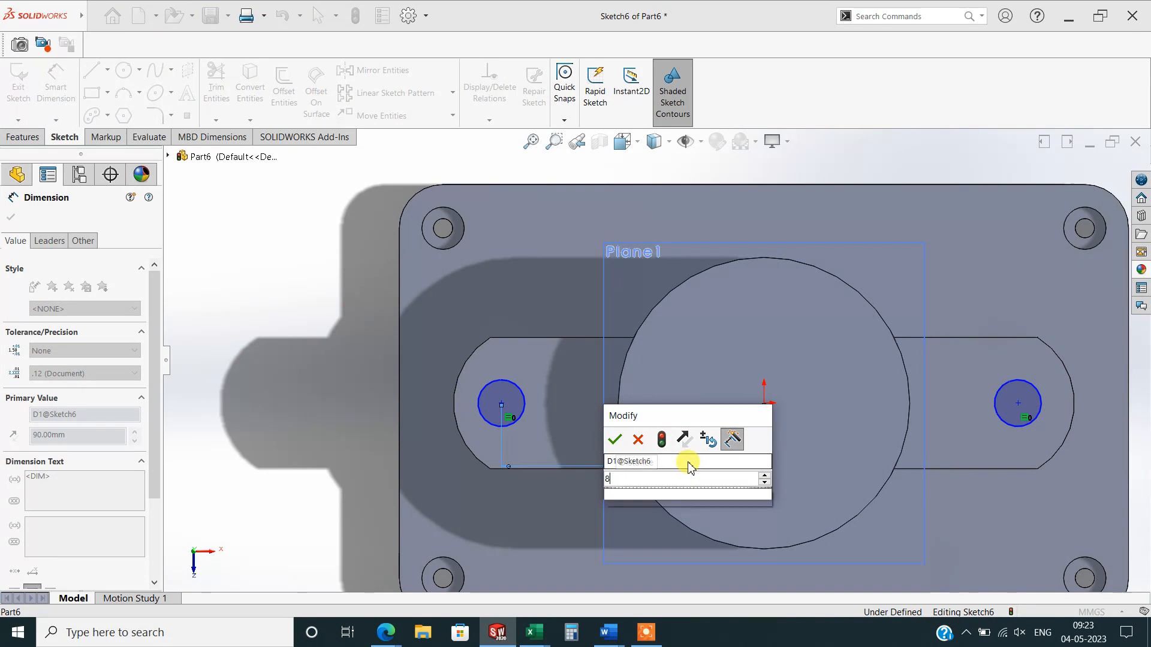
key("Return")
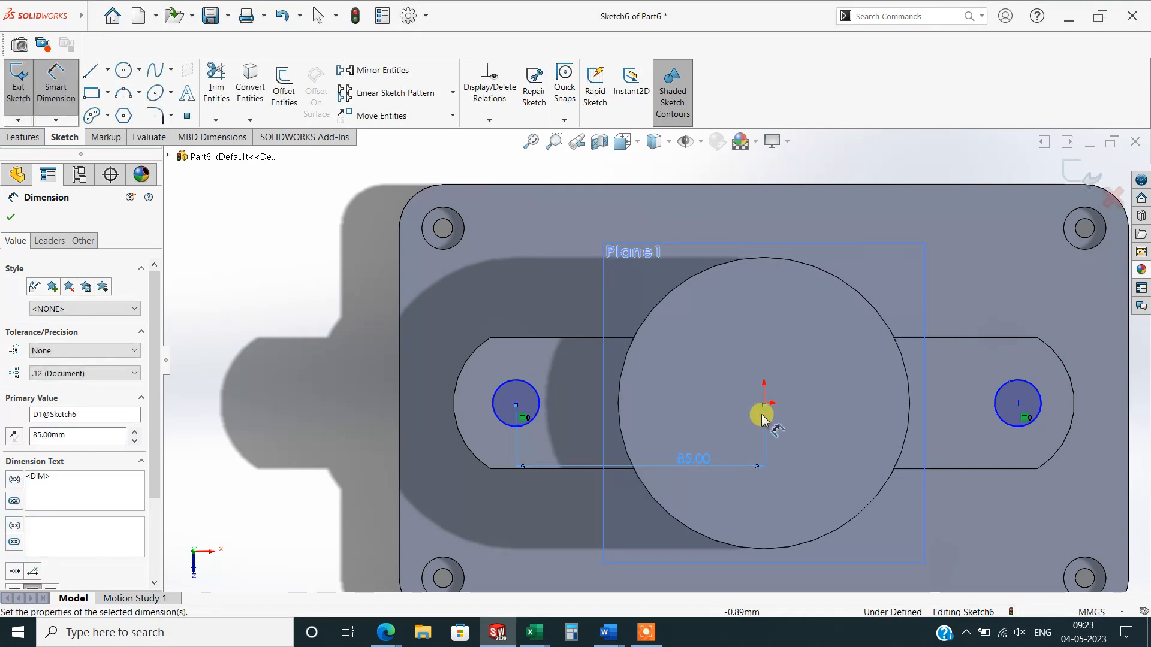
Dimension the horizontal distance from the origin to the right circle's centre as 85 mm.
left_click(767, 405)
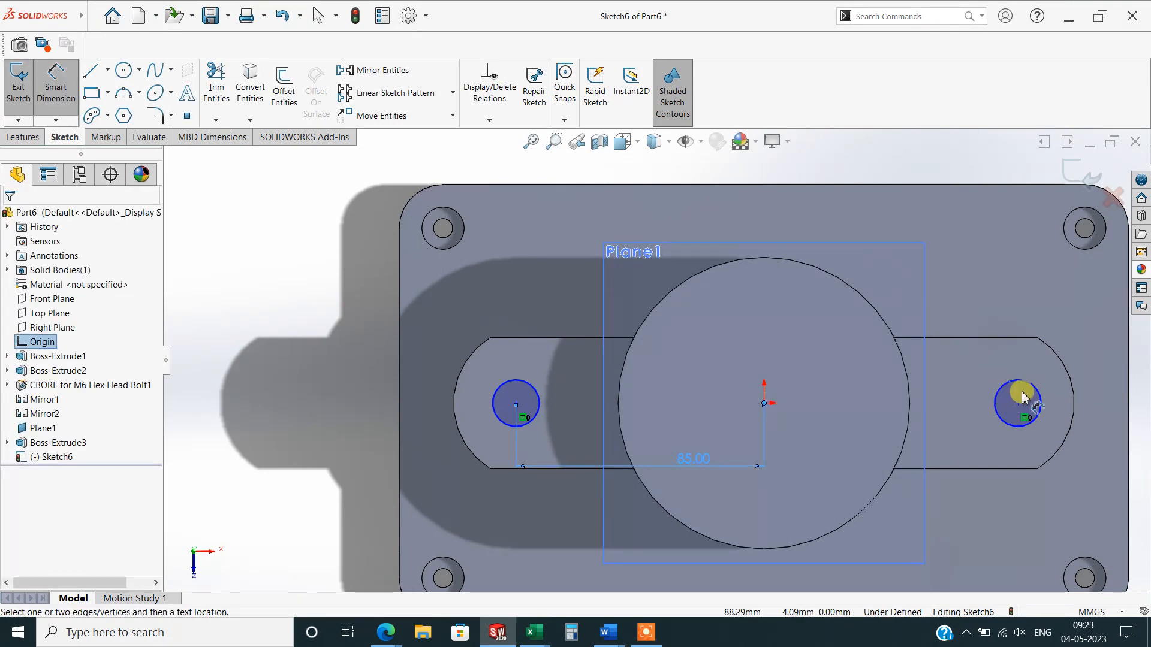
left_click(1017, 390)
left_click(929, 207)
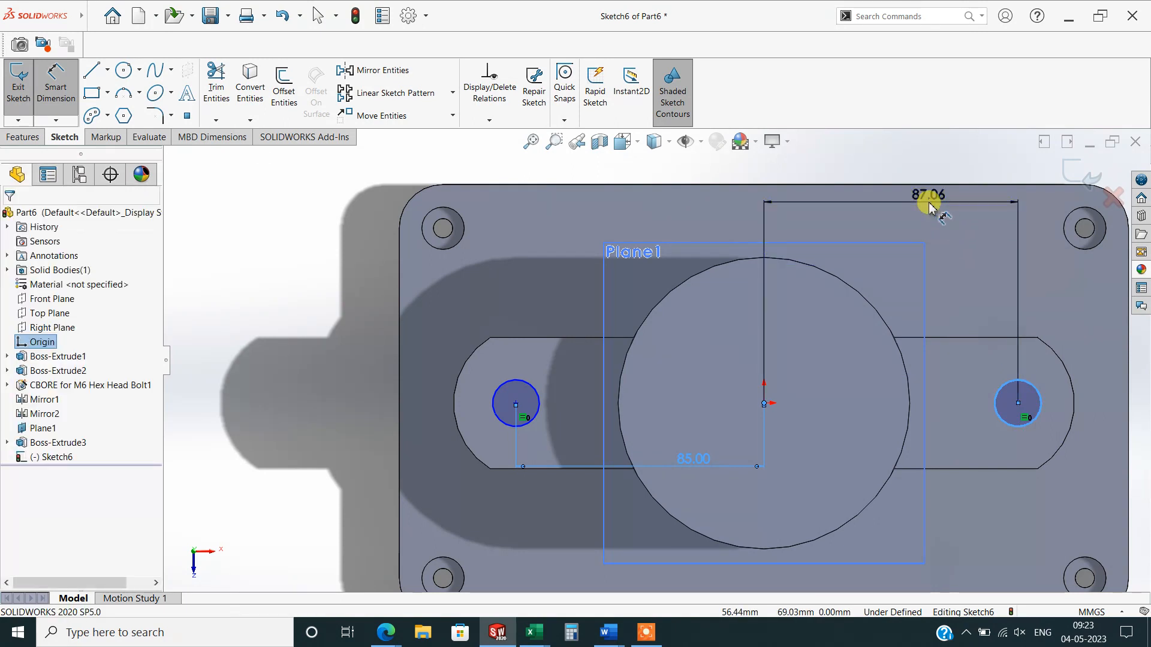
type("85")
key("Return")
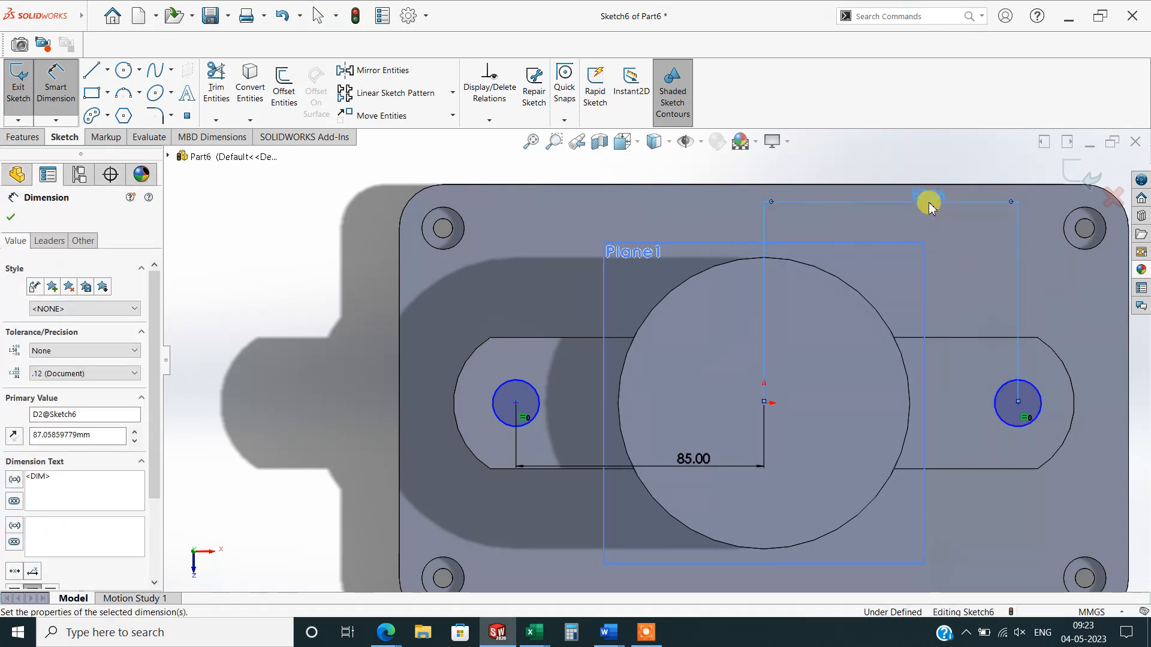
Dimension the left circle's diameter as 16 mm.
left_click(507, 383)
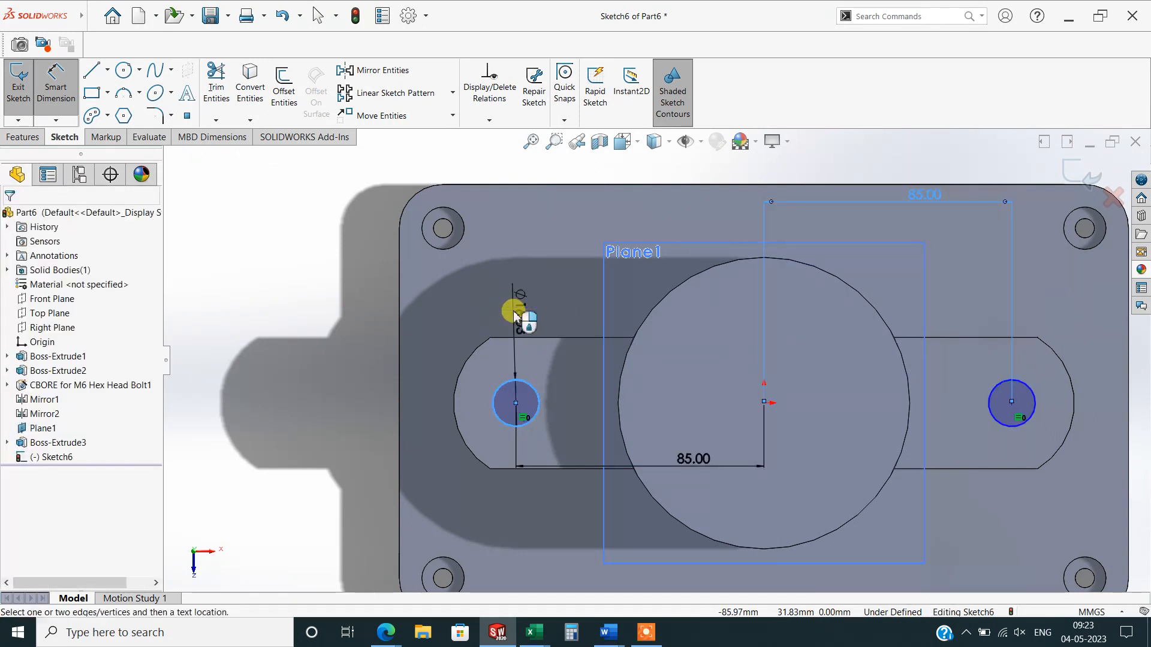
left_click(514, 313)
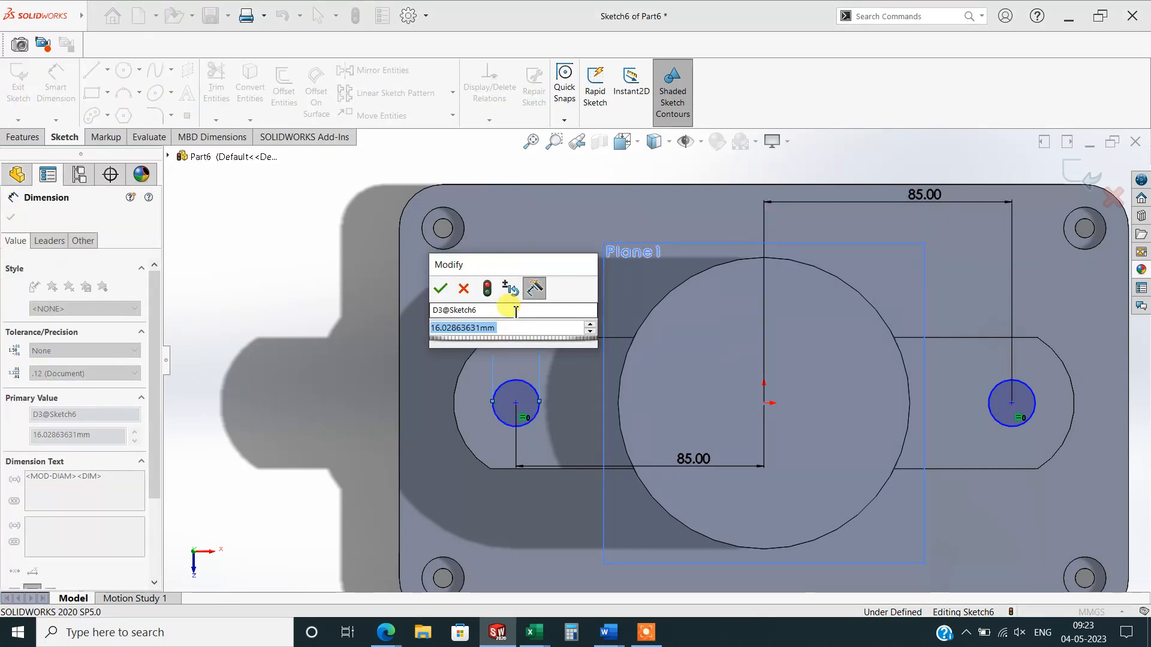
type("15")
key("Return")
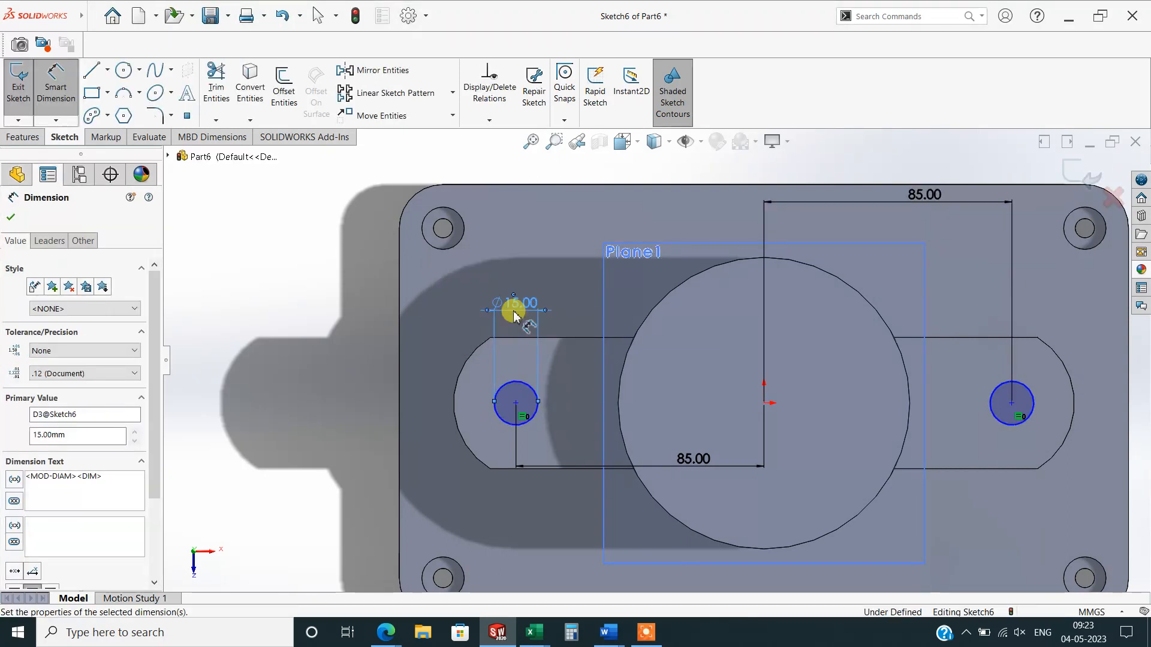
double_click(514, 311)
type("16")
key("Return")
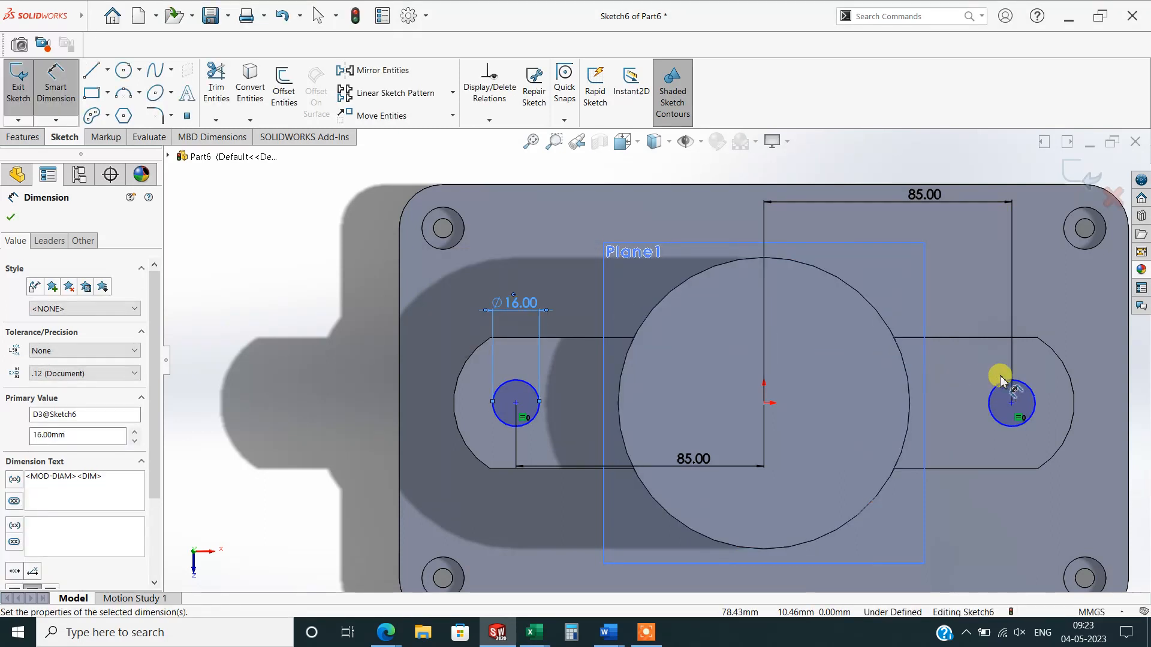
Add a driven diameter dimension to the right circle.
left_click(1014, 380)
left_click(1065, 355)
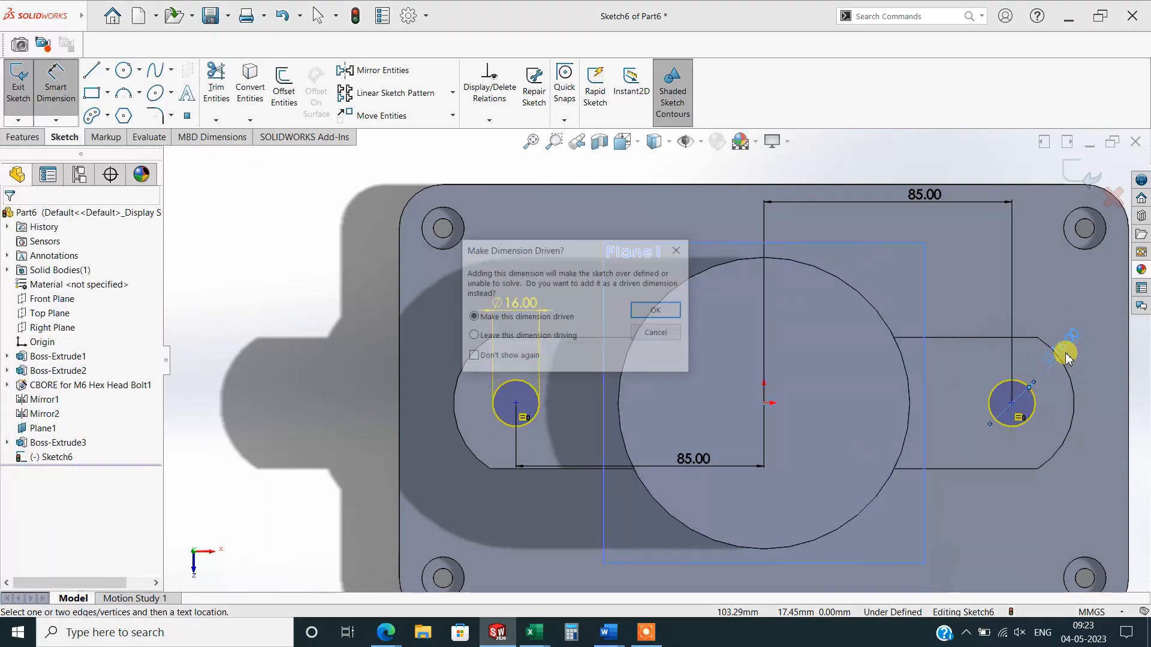
left_click(652, 311)
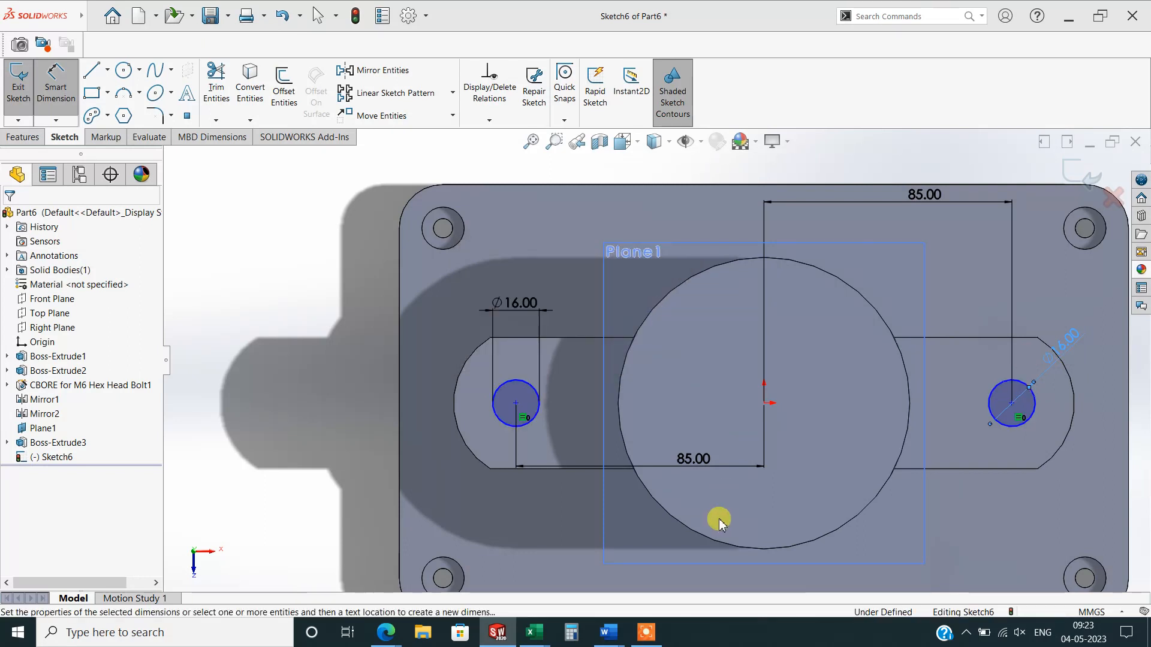
middle_click_drag(719, 522, 680, 390)
left_click(12, 223)
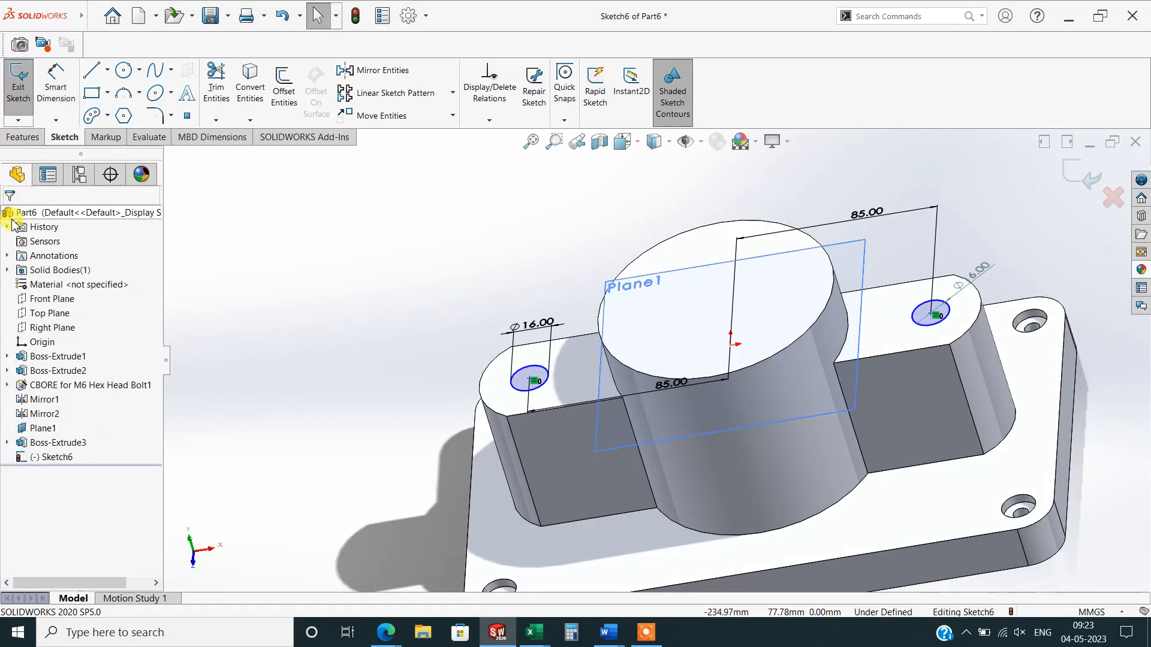
Cut-extrude both circles Through All, down through the arms and the base plate.
left_click(21, 138)
left_click(214, 89)
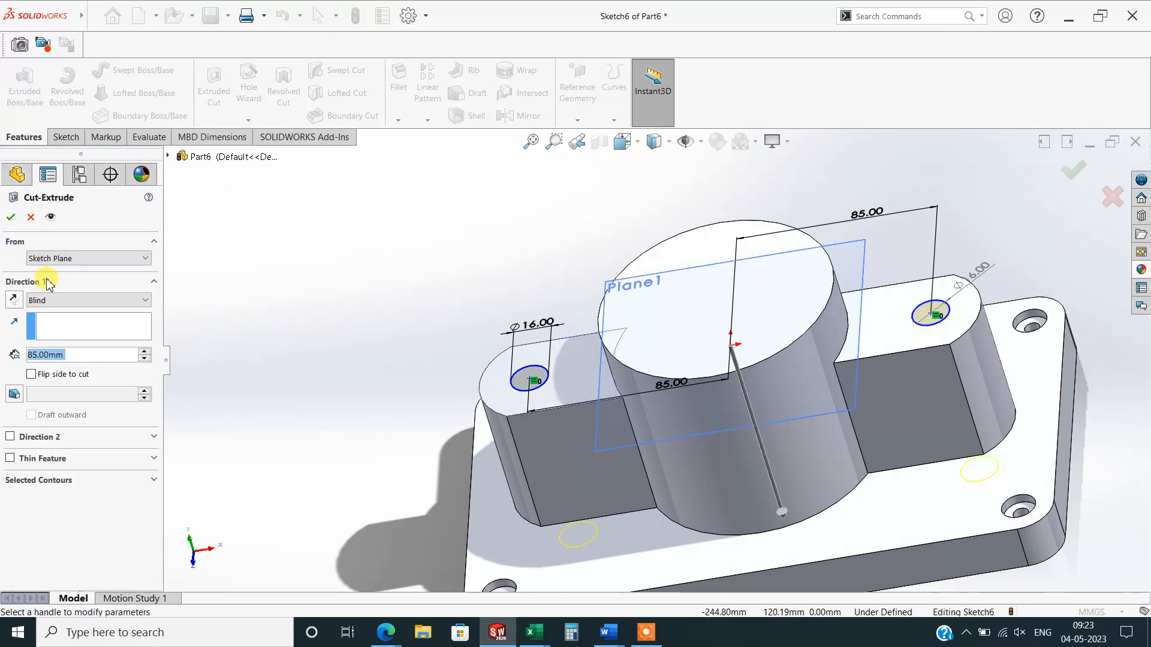
left_click(60, 300)
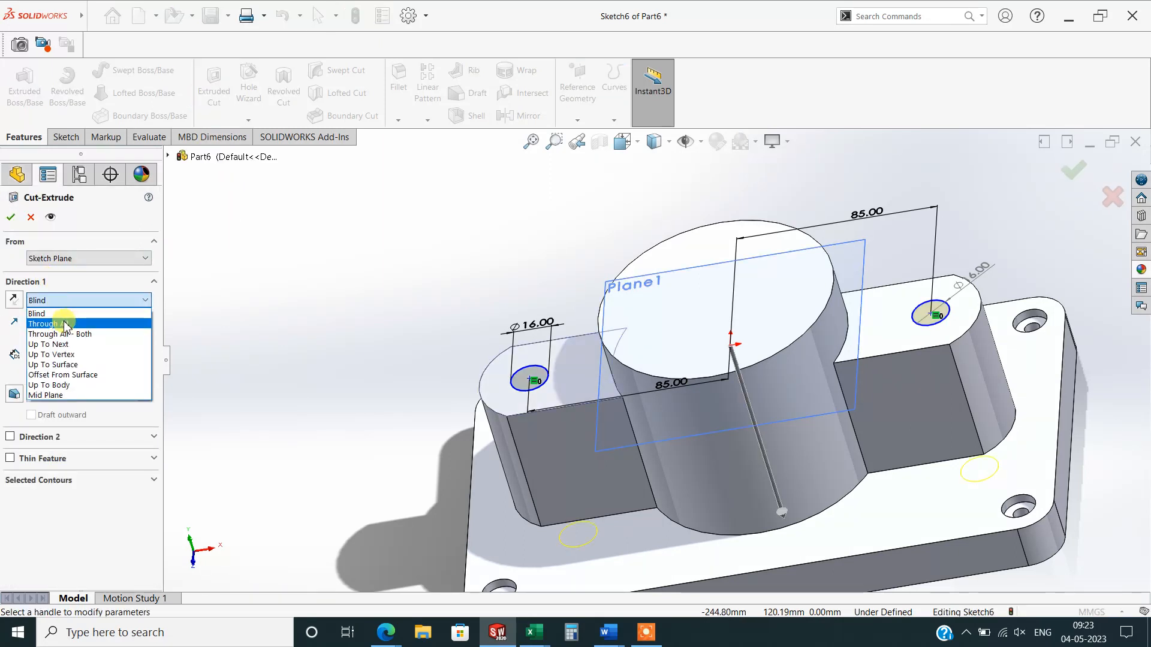
left_click(65, 324)
middle_click_drag(475, 495, 479, 261)
left_click(575, 456)
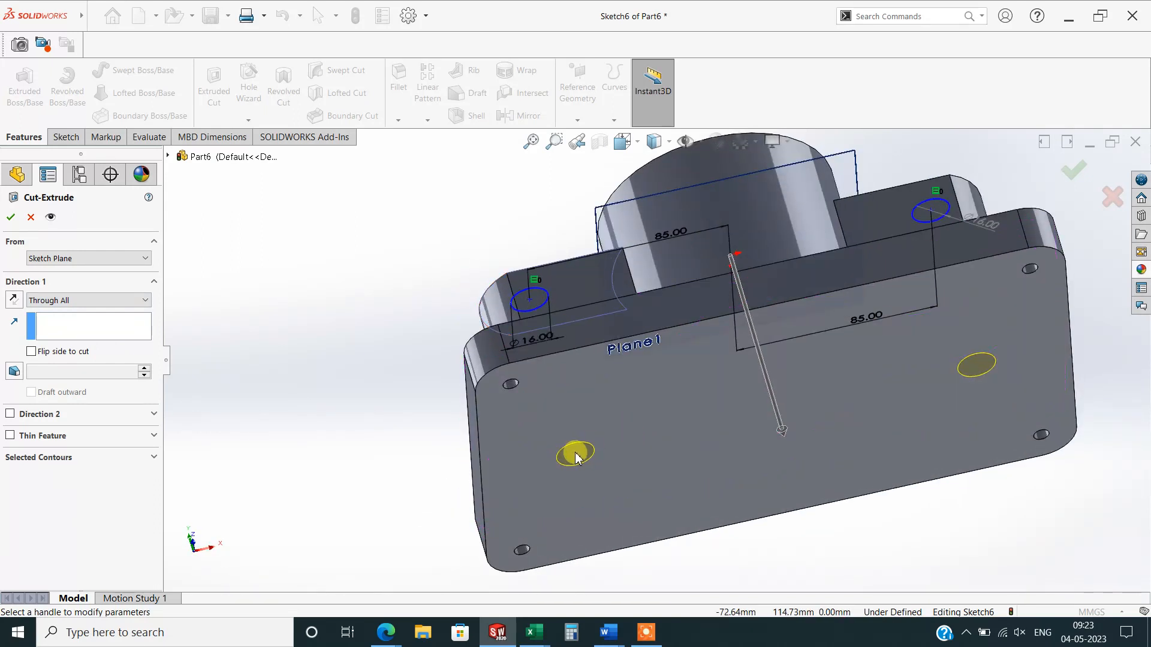
left_click(16, 220)
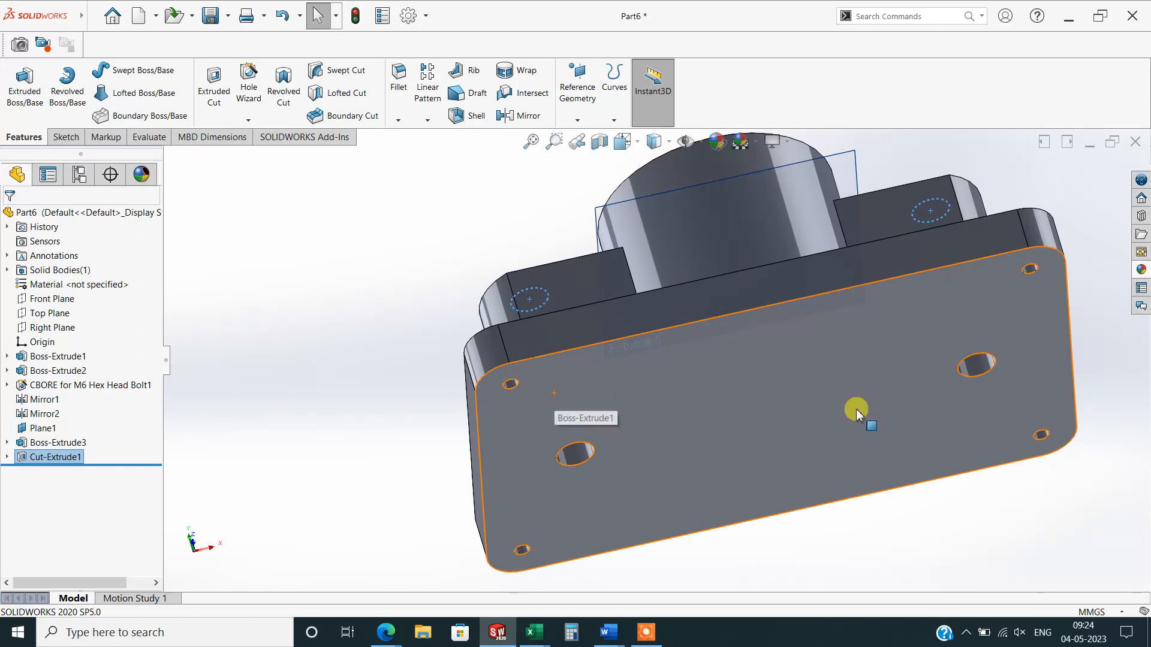
Hide the reference plane Plane1 that crosses the cylindrical boss.
scroll(857, 413, "down", 5)
middle_click_drag(891, 404, 872, 557)
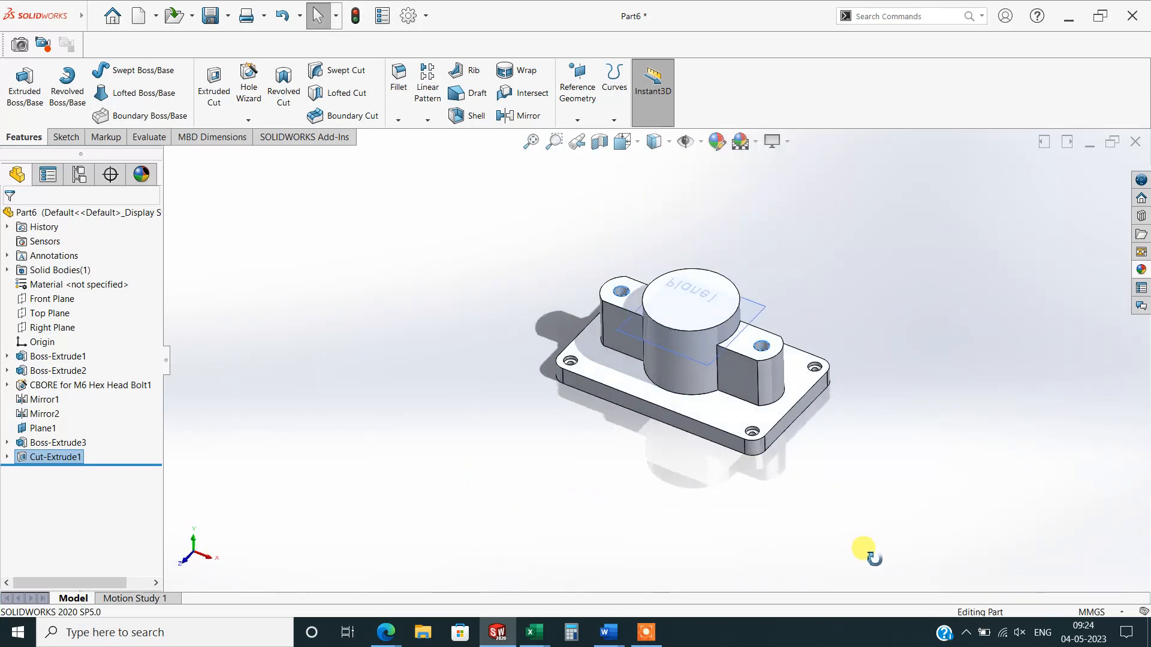
scroll(743, 326, "up", 3)
left_click(738, 337)
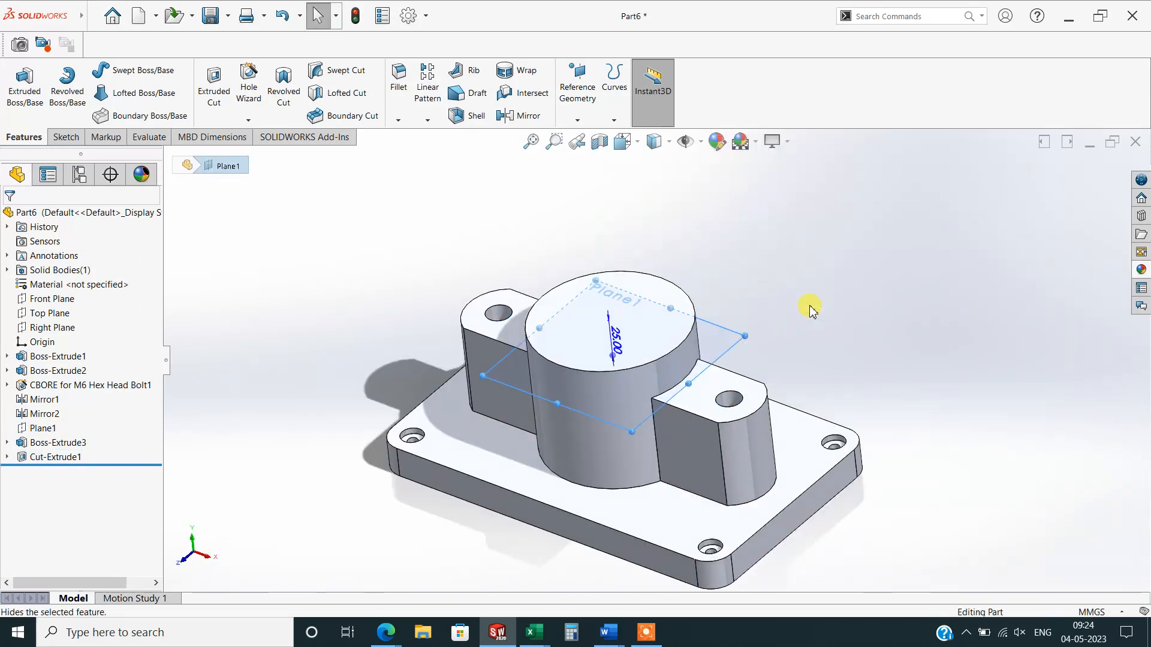
left_click(809, 442)
middle_click_drag(809, 442, 890, 458)
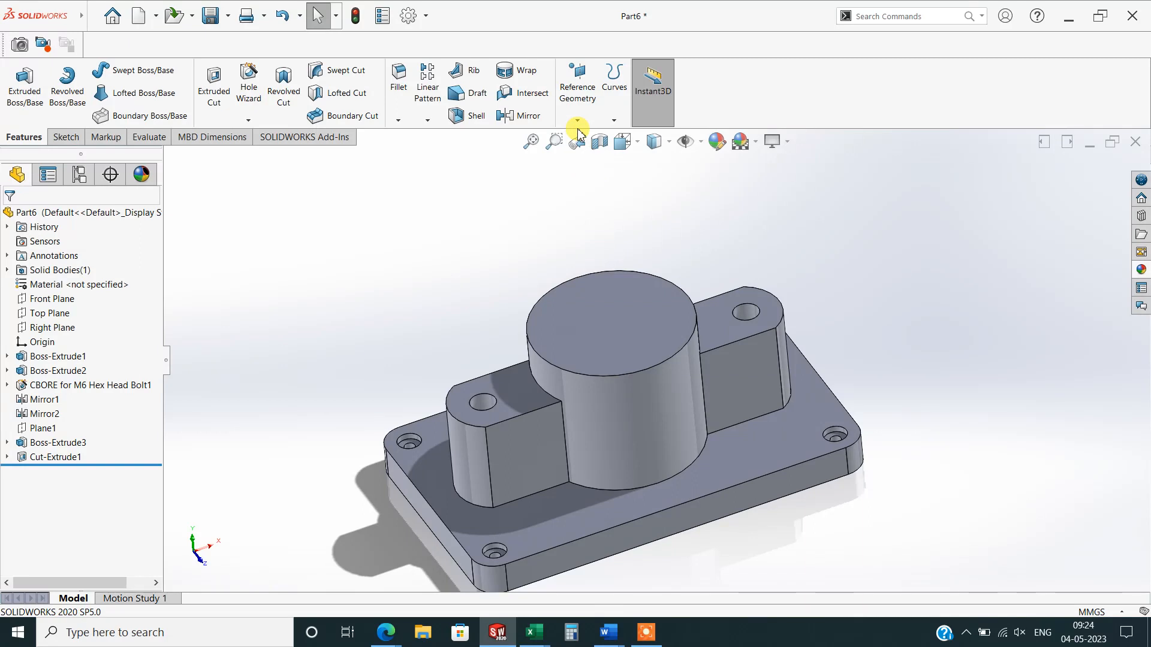
Create a reference plane offset 50 mm (35+15) below the top face of the cylindrical boss, with the offset flipped.
left_click(577, 93)
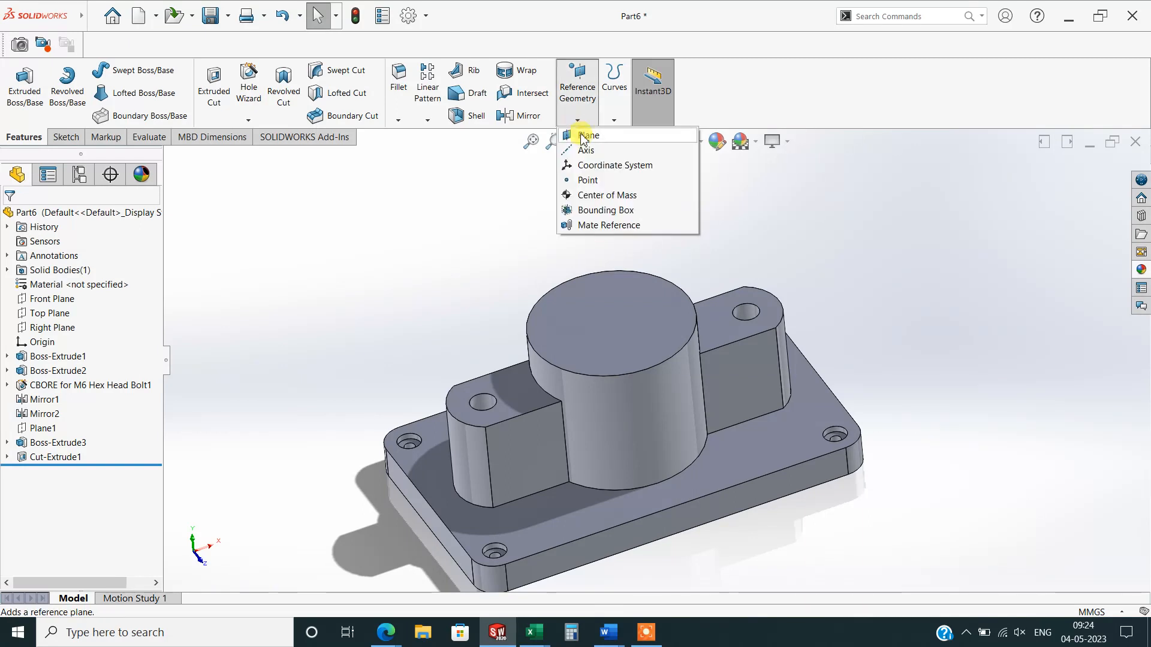
left_click(625, 355)
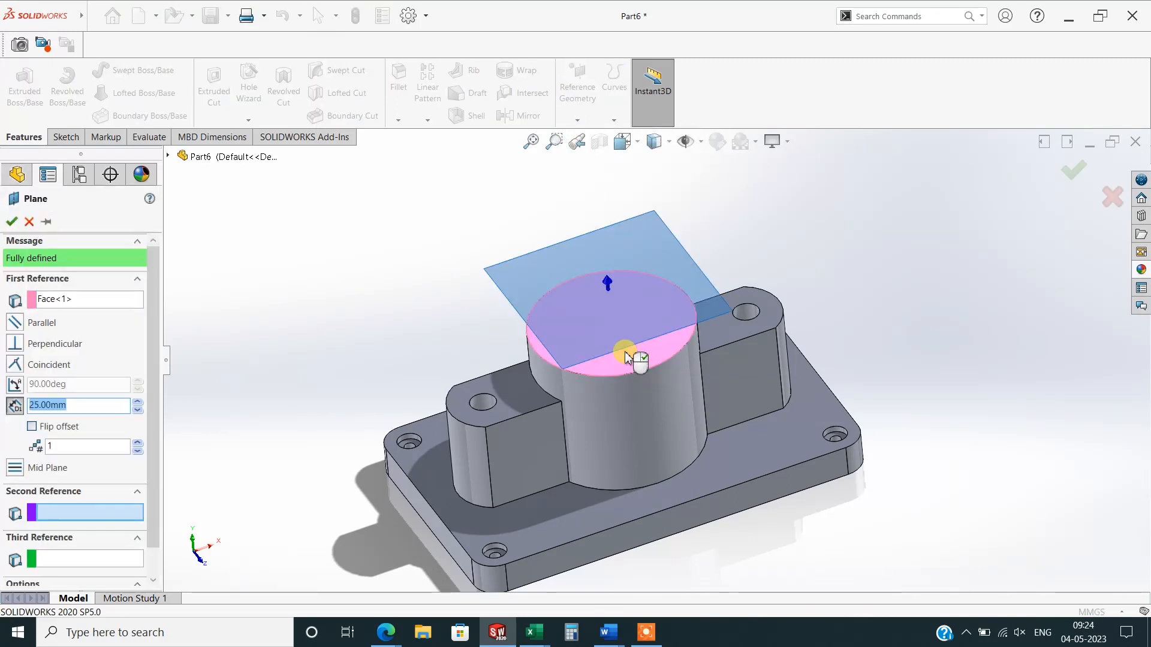
left_click(31, 427)
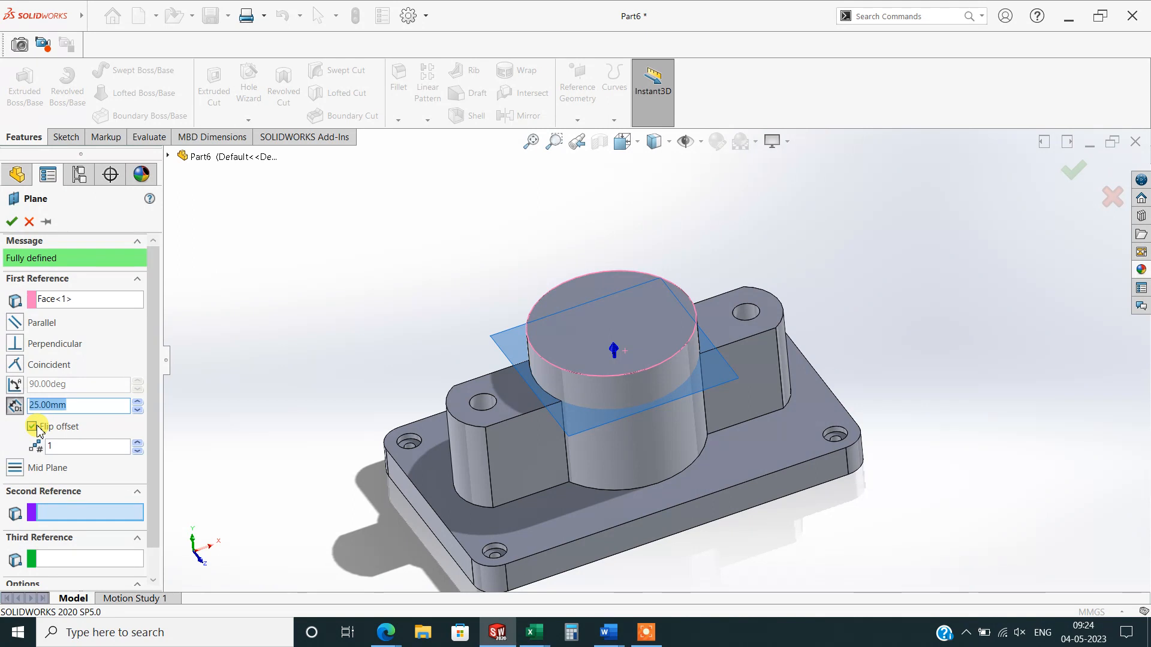
type("15")
key("Return")
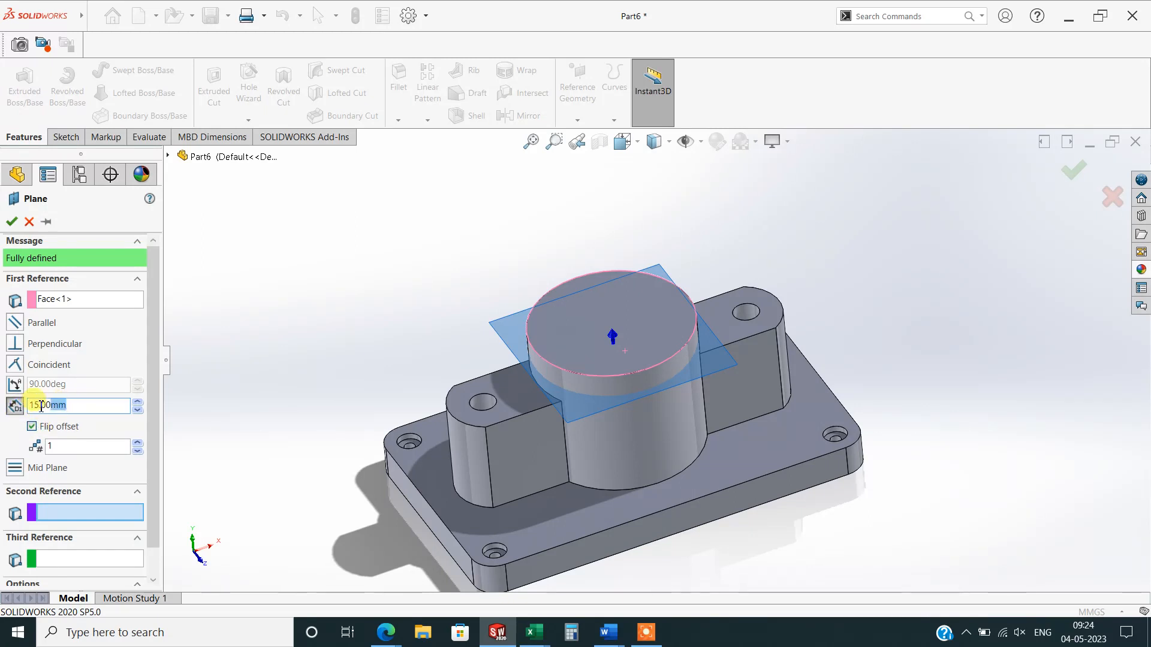
type("35")
key("Return")
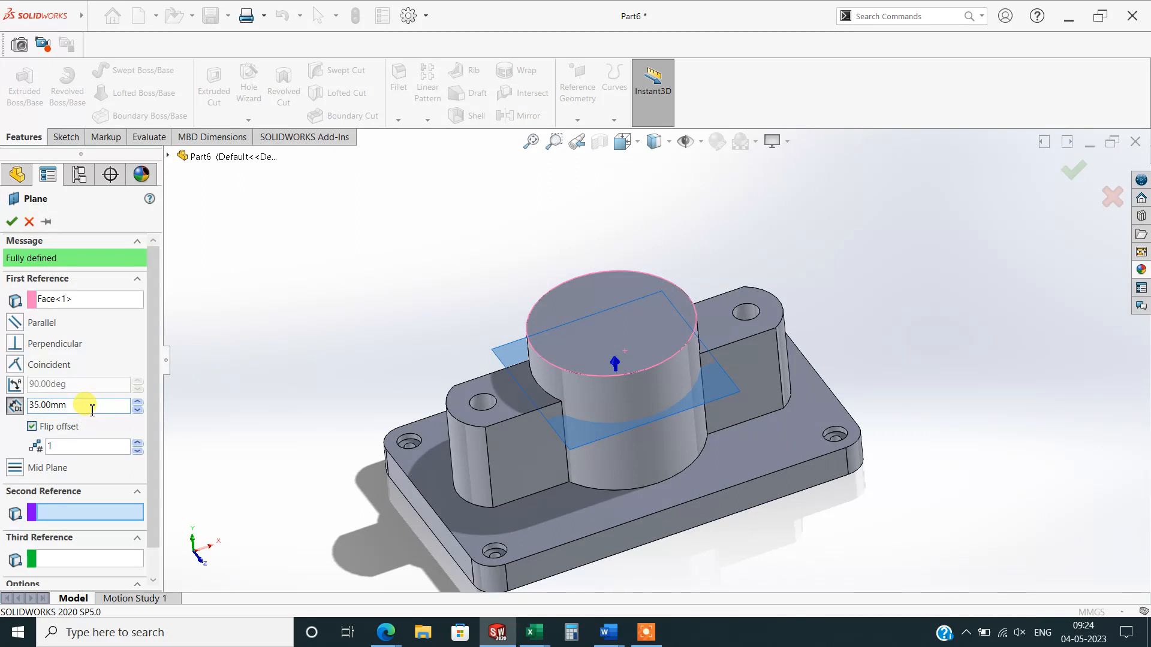
type("+15")
key("Return")
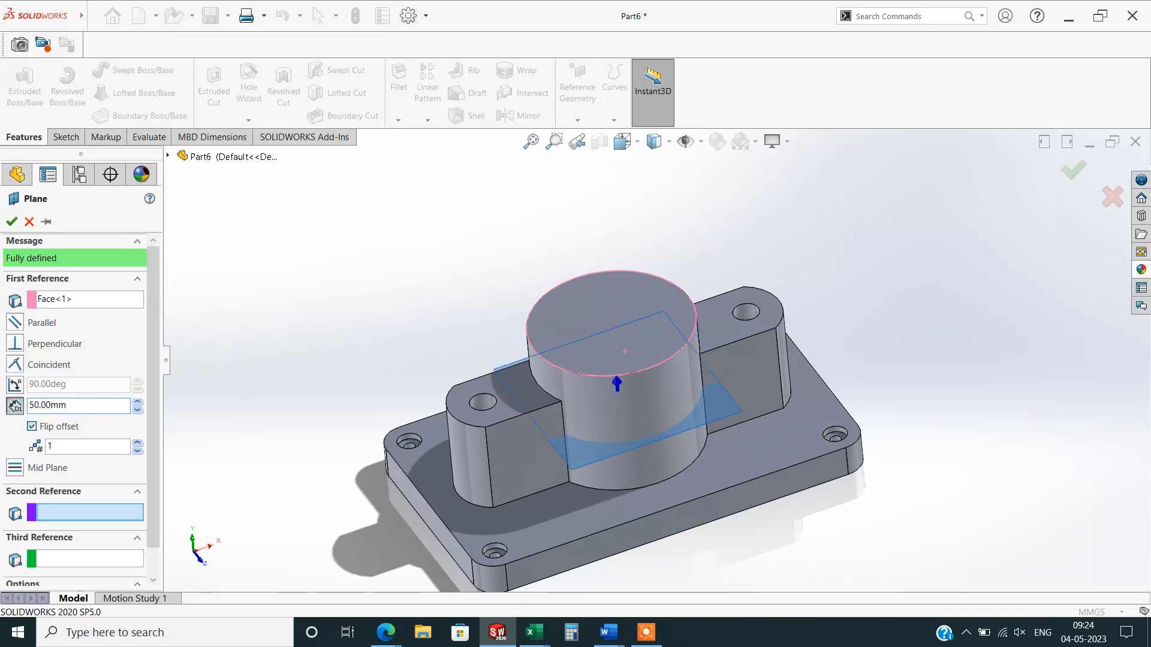
left_click(11, 222)
Start a sketch on the new offset plane and convert the boss's circular edge into a sketch circle.
key("ctrl+8")
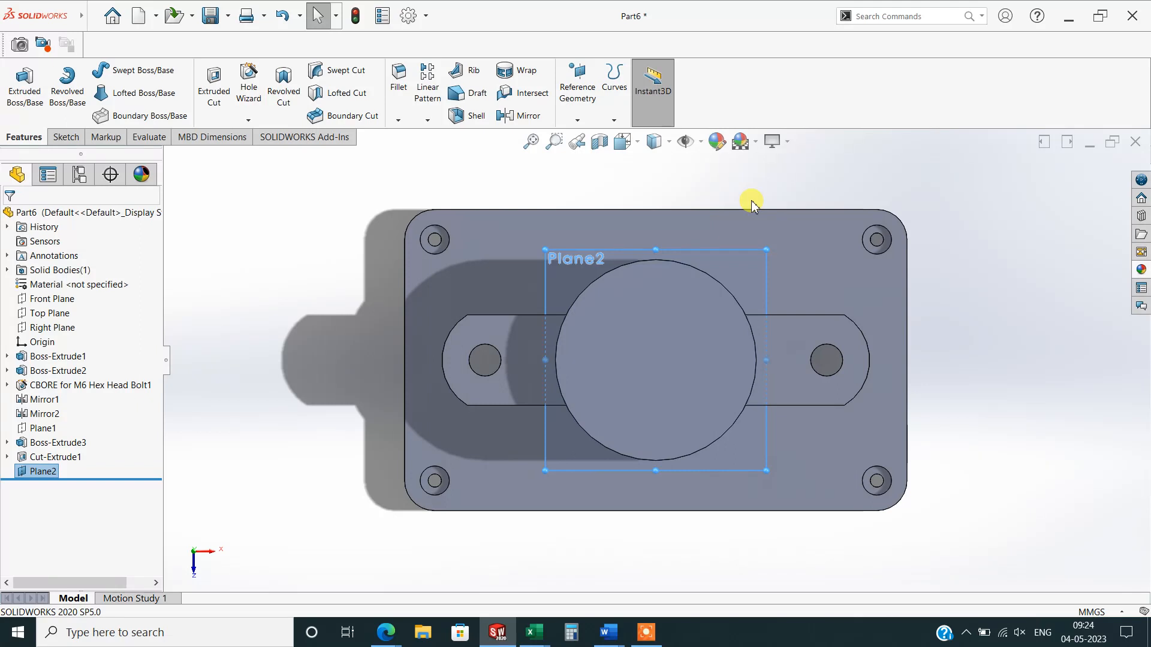
left_click(66, 136)
left_click(18, 81)
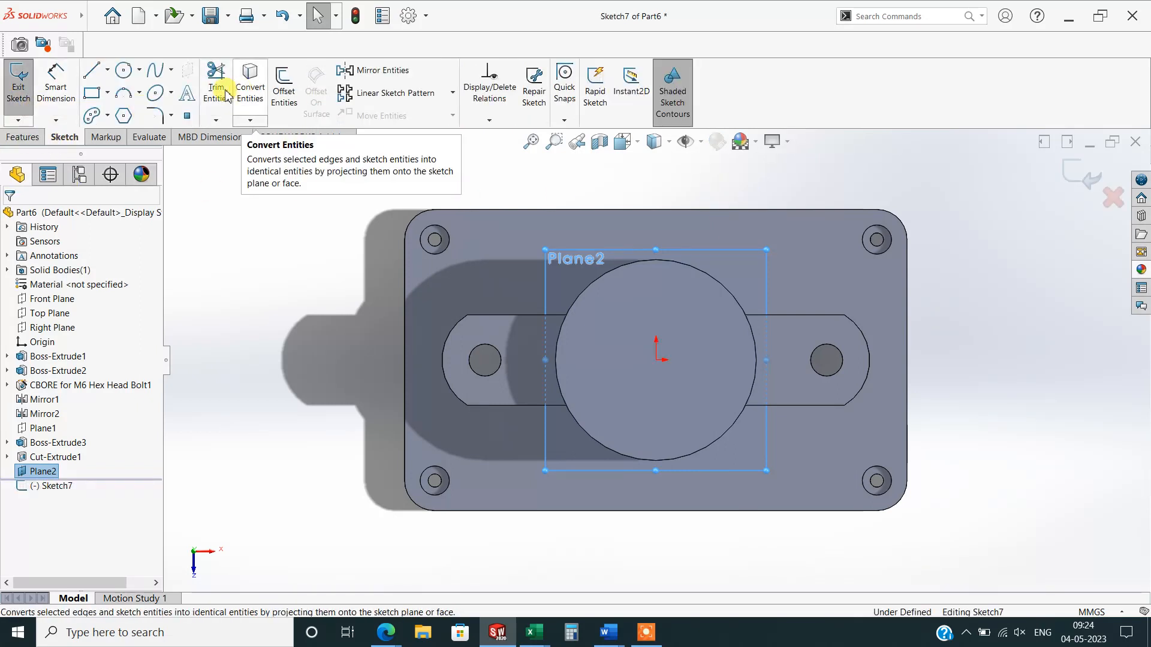
left_click(250, 84)
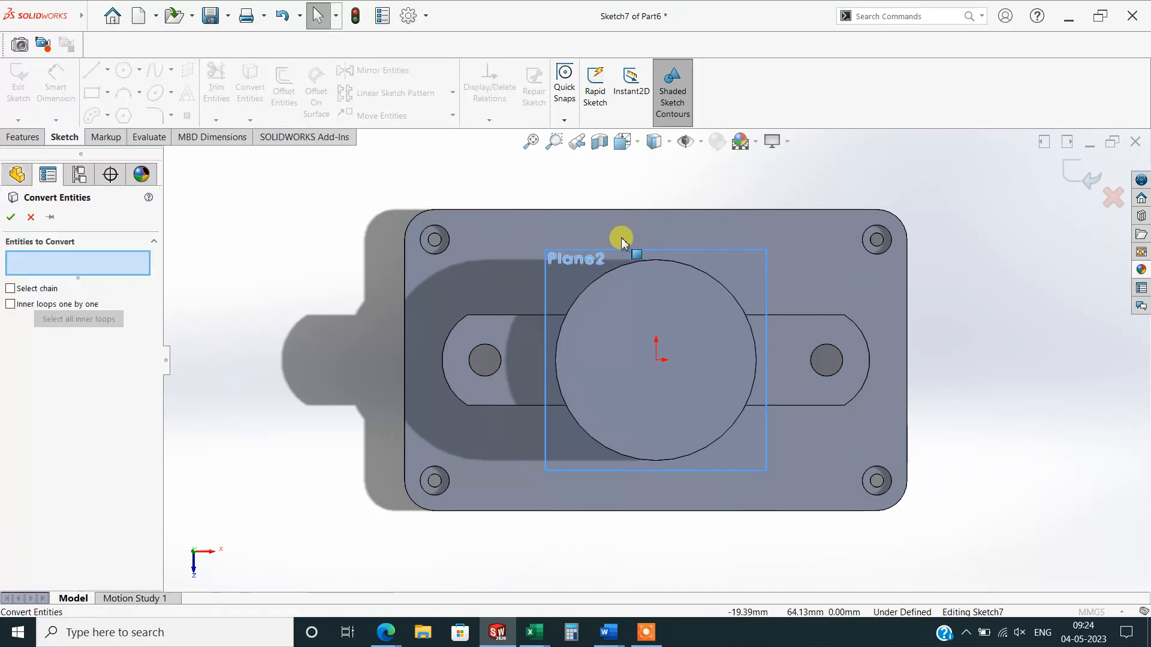
left_click(631, 261)
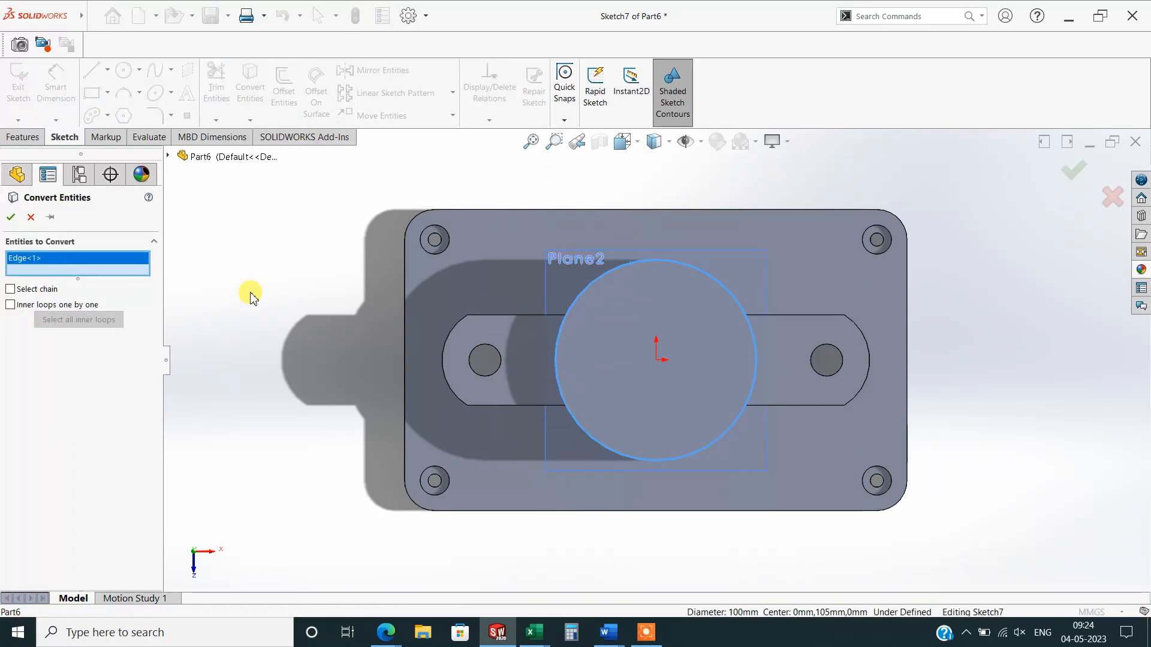
left_click(10, 218)
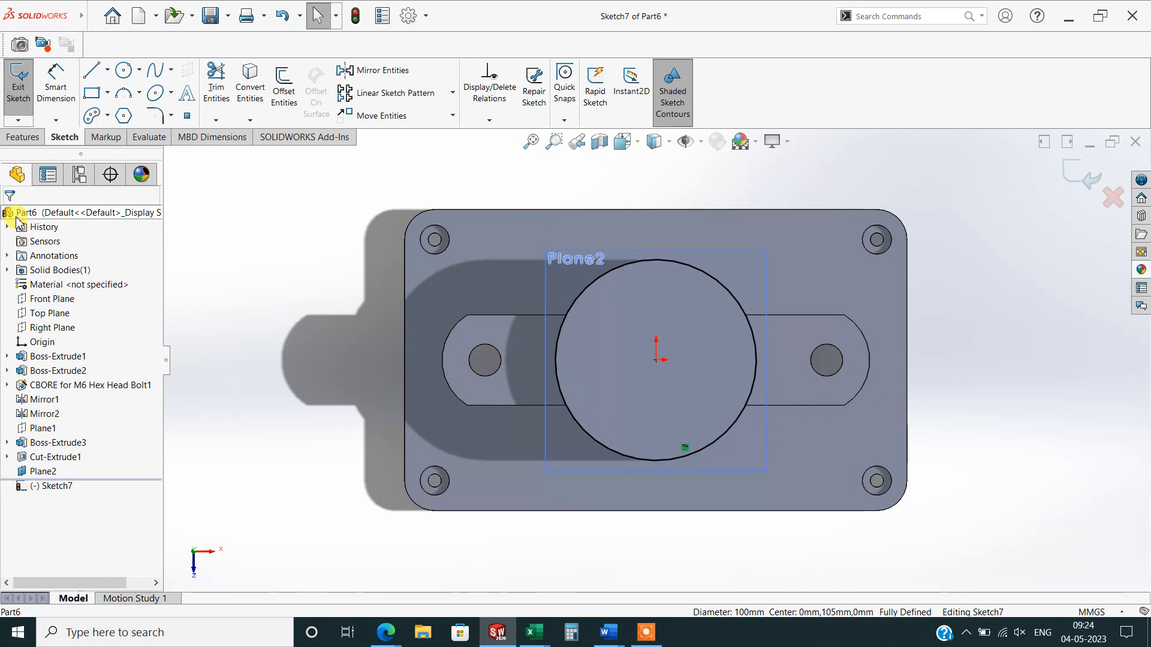
Sketch a corner rectangle about 28 mm wide and 58 mm long, from inside the boss circle out past the plate's front edge.
left_click(91, 105)
left_click(625, 422)
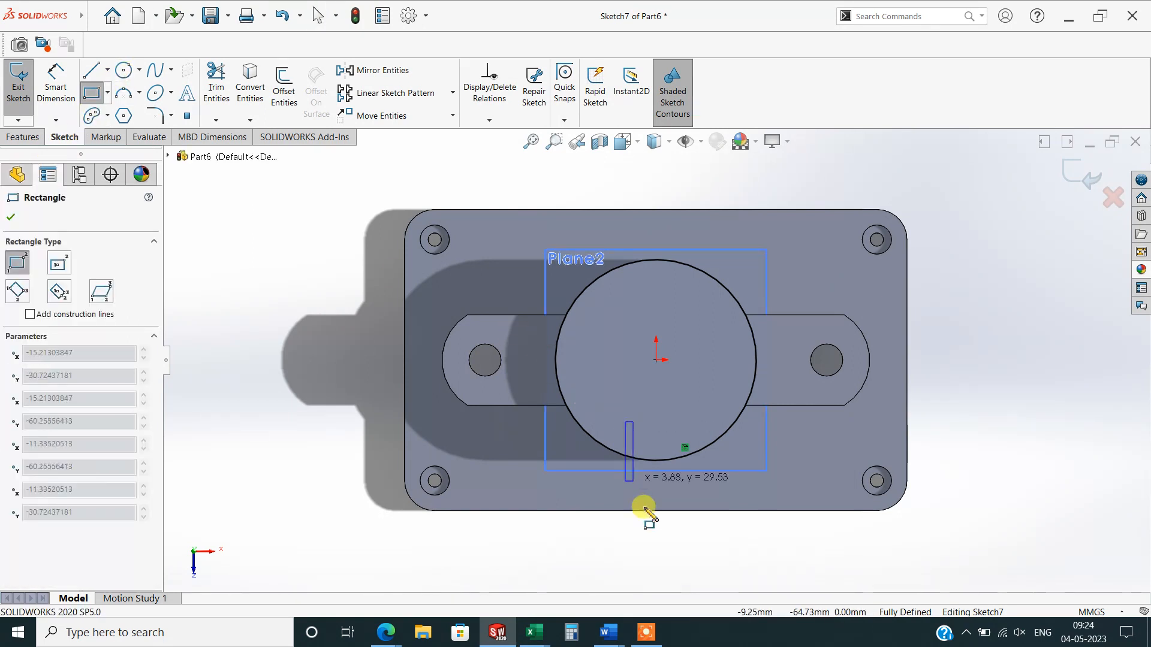
left_click(682, 539)
right_click(773, 203)
left_click(773, 203)
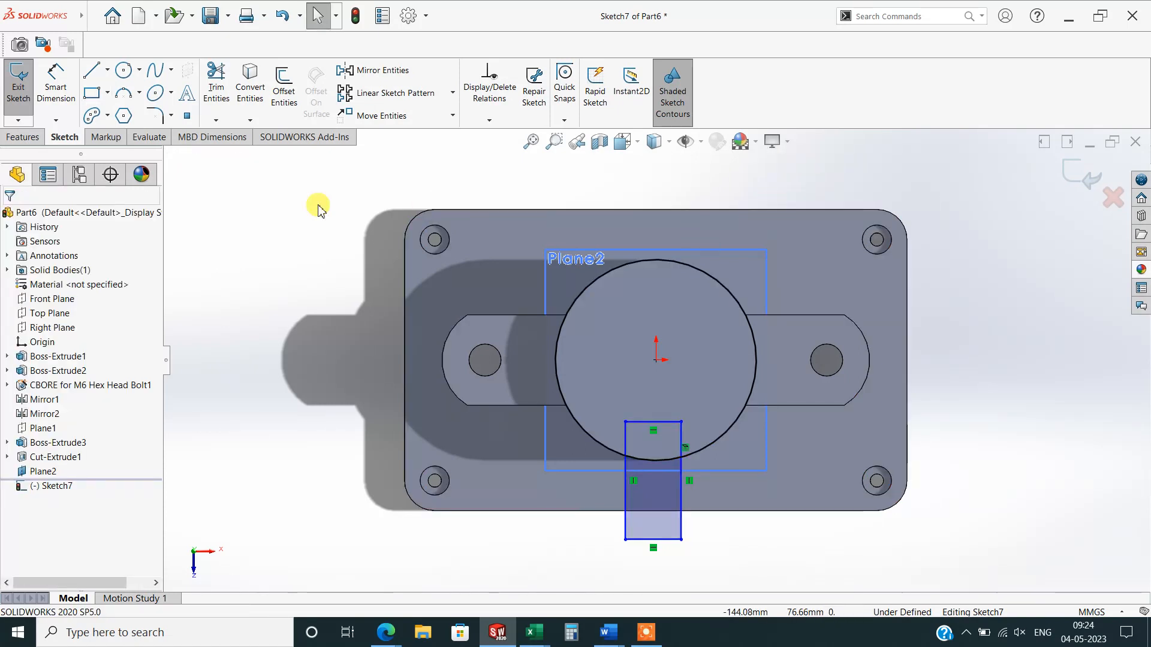
Draw a horizontal centerline from the origin to the outer end of the right arm.
left_click(107, 69)
left_click(107, 103)
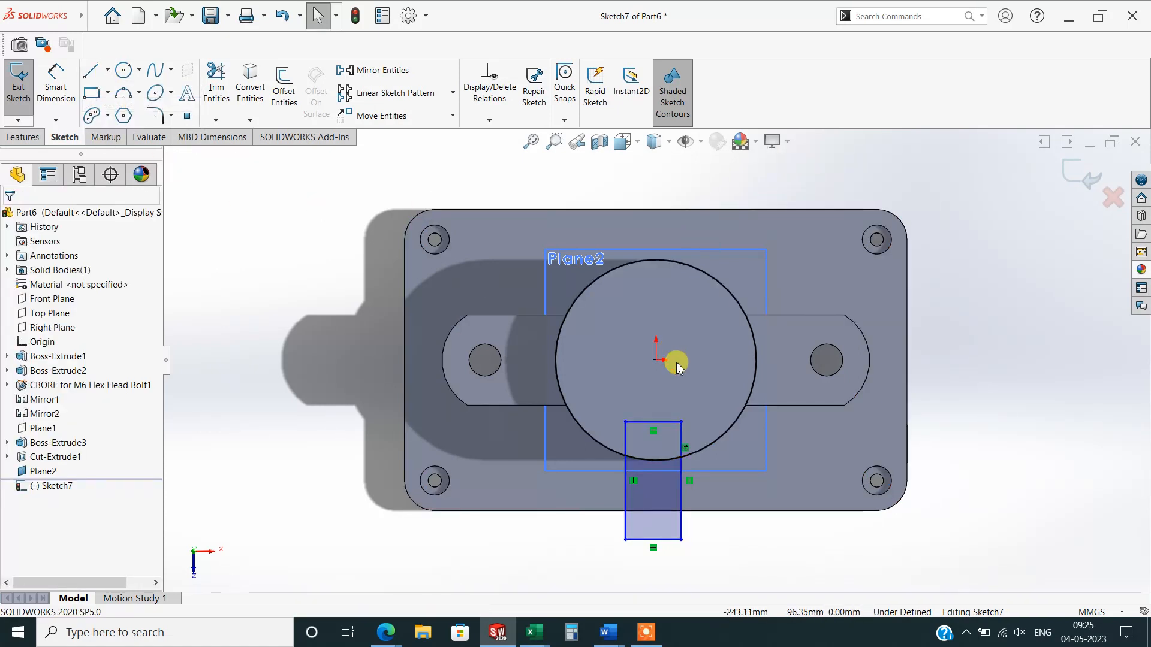
left_click(657, 361)
left_click(869, 360)
right_click(957, 277)
left_click(961, 286)
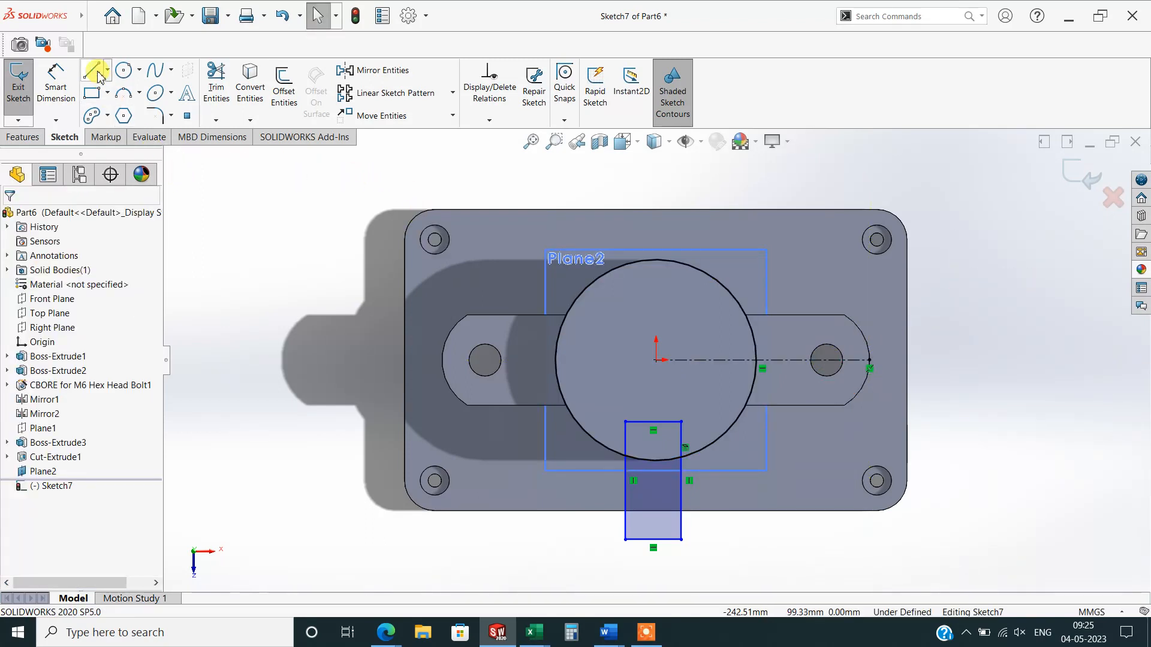
Draw a circle of about 14 mm radius centred on the midpoint of the rectangle's outer short edge, reaching its corner.
left_click(123, 71)
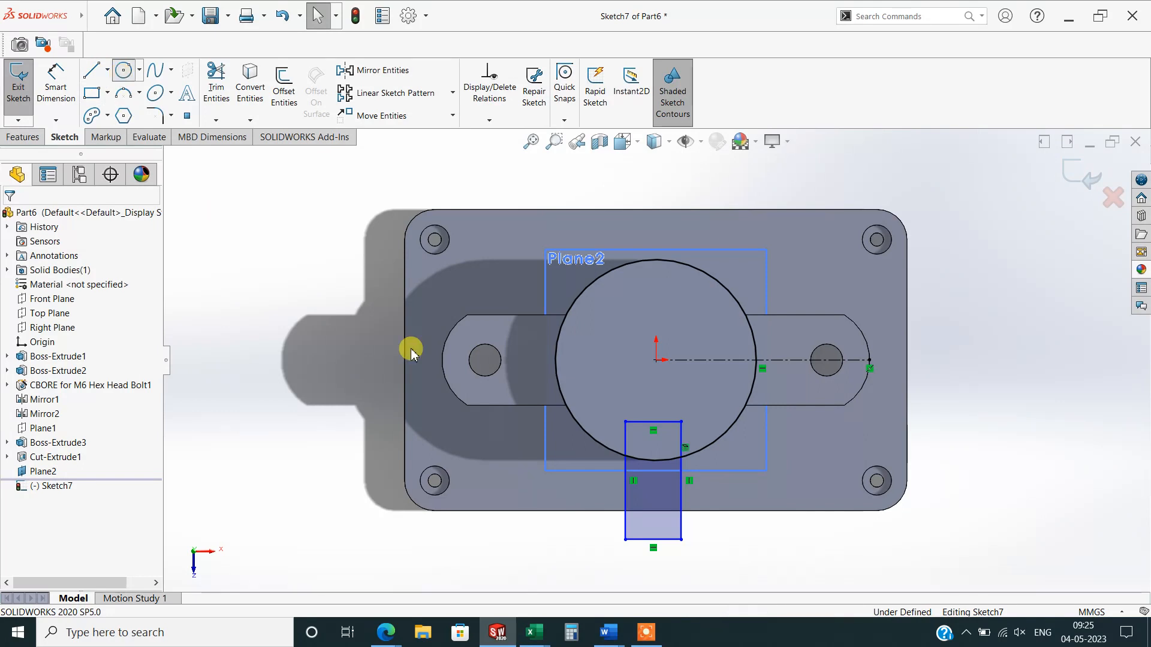
left_click(654, 540)
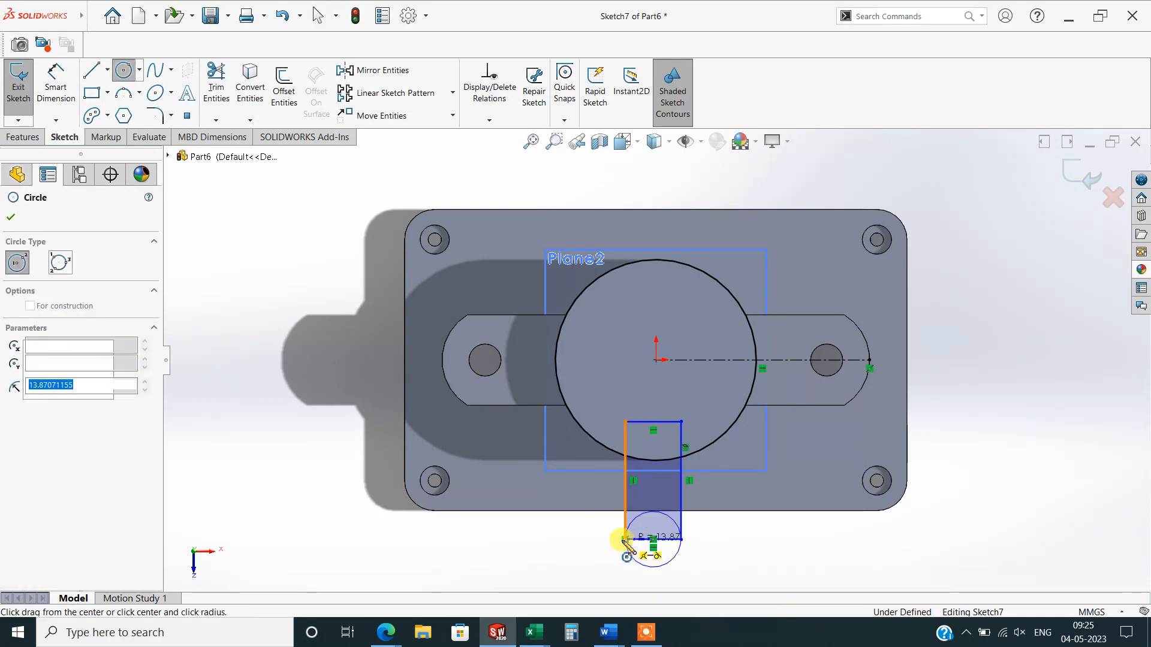
left_click(625, 540)
key("Escape")
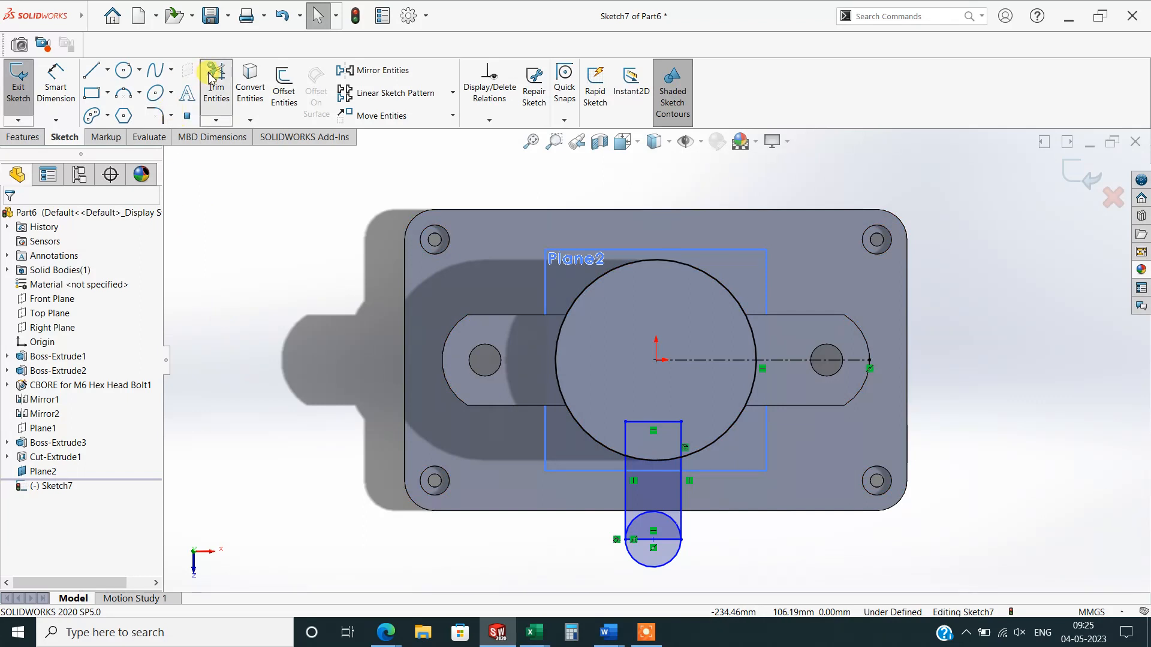
Trim away the rectangle's outer short edge and the inner half of the circle to leave a rounded end.
left_click(217, 80)
scroll(666, 526, "down", 2)
left_click_drag(648, 547, 642, 480)
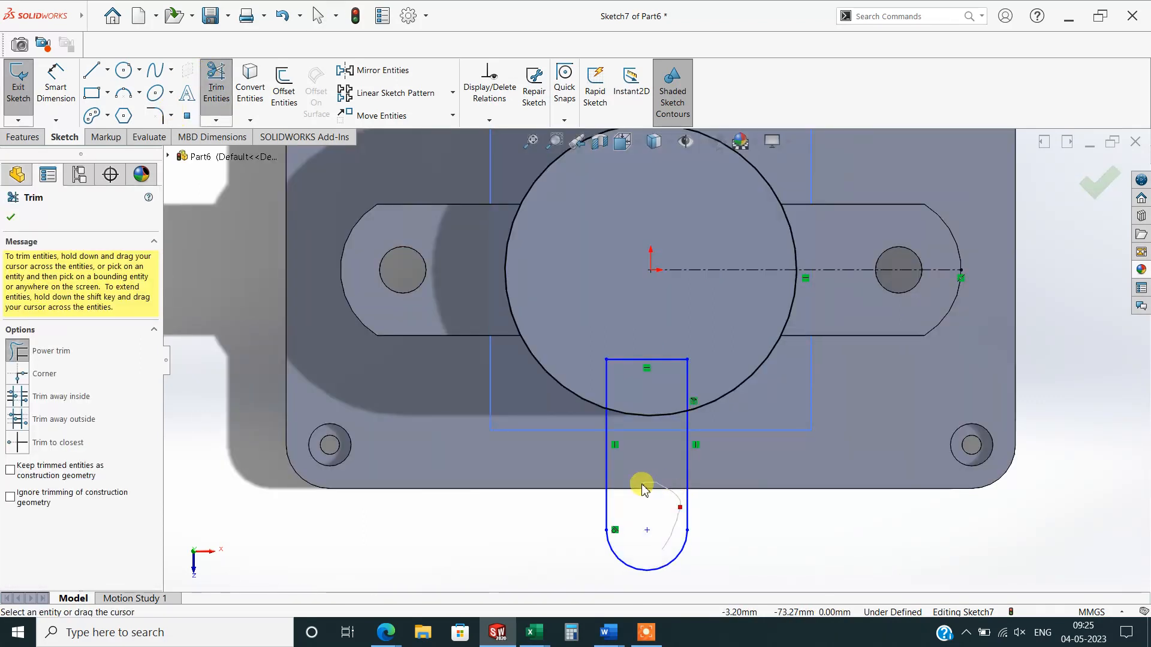
left_click(11, 217)
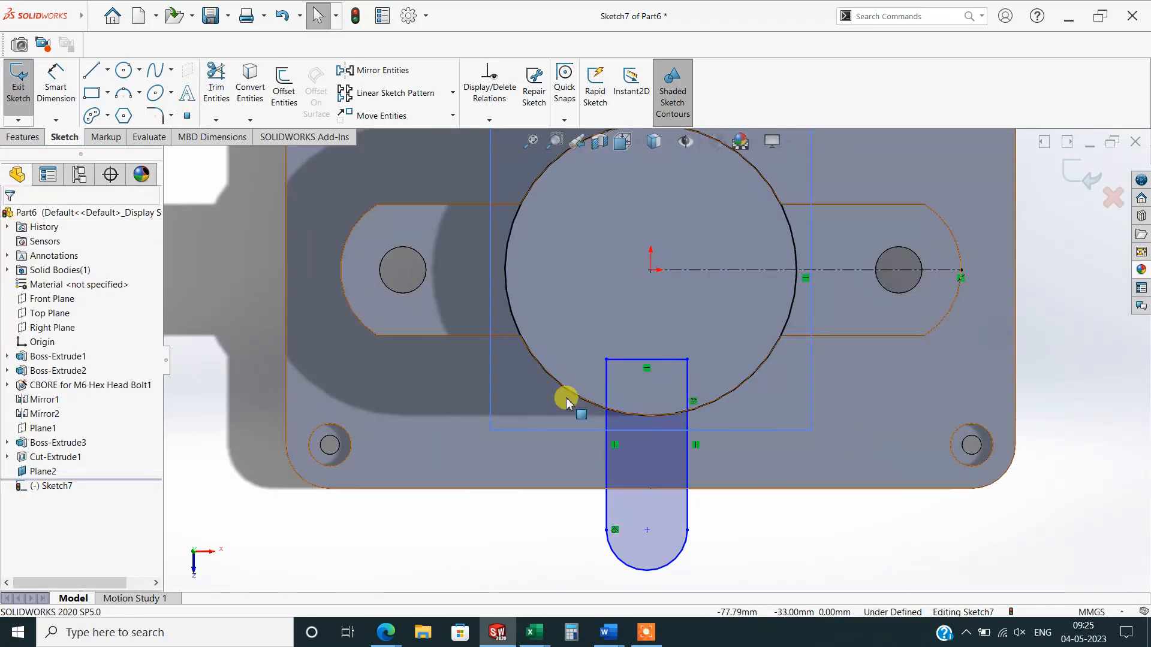
Add a vertical relation between the origin and the midpoint of the profile's short edge inside the boss circle.
left_click(648, 362)
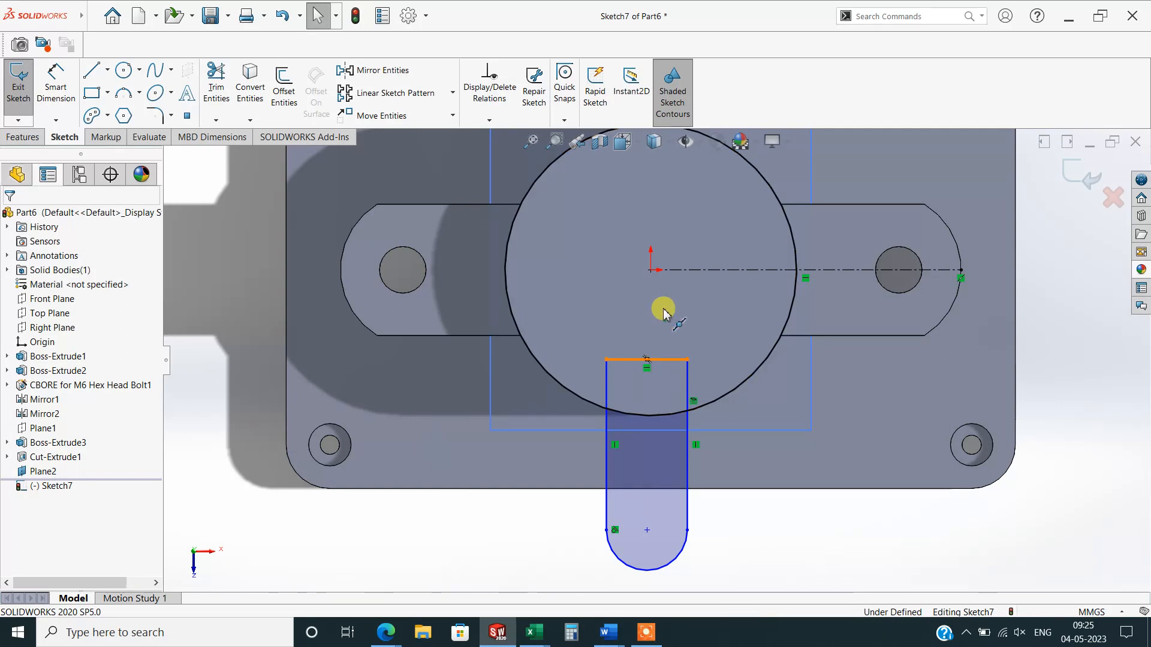
left_click(651, 273, "ctrl")
left_click(703, 220)
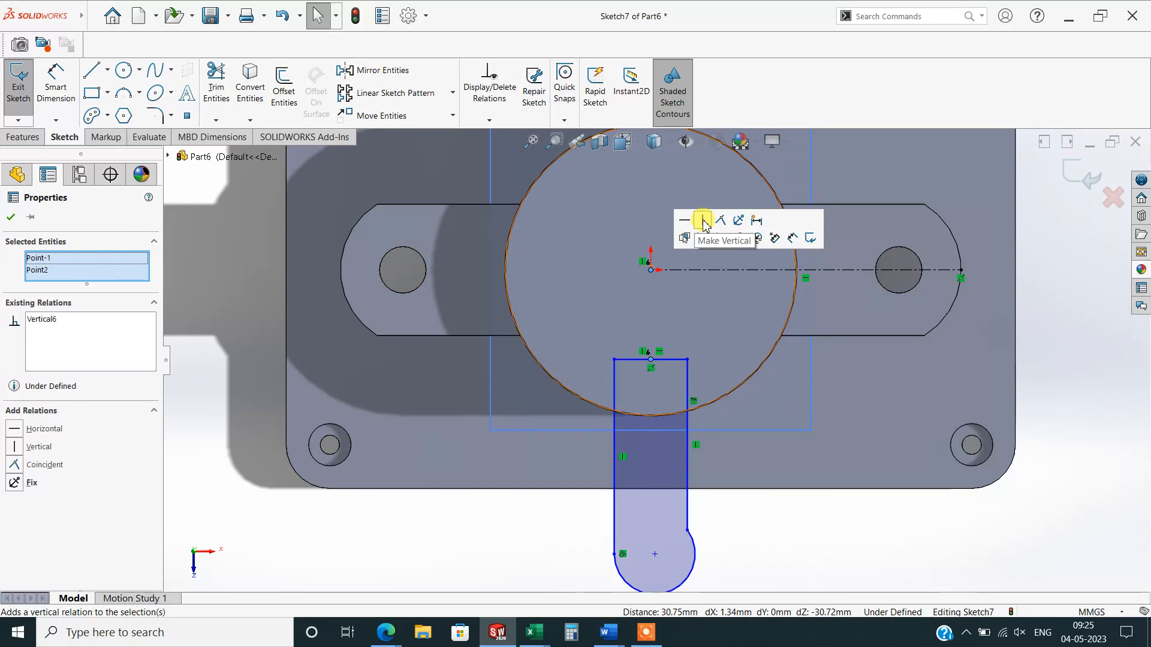
left_click(769, 564)
Make the end arc tangent to the profile's right side line.
left_click(688, 524)
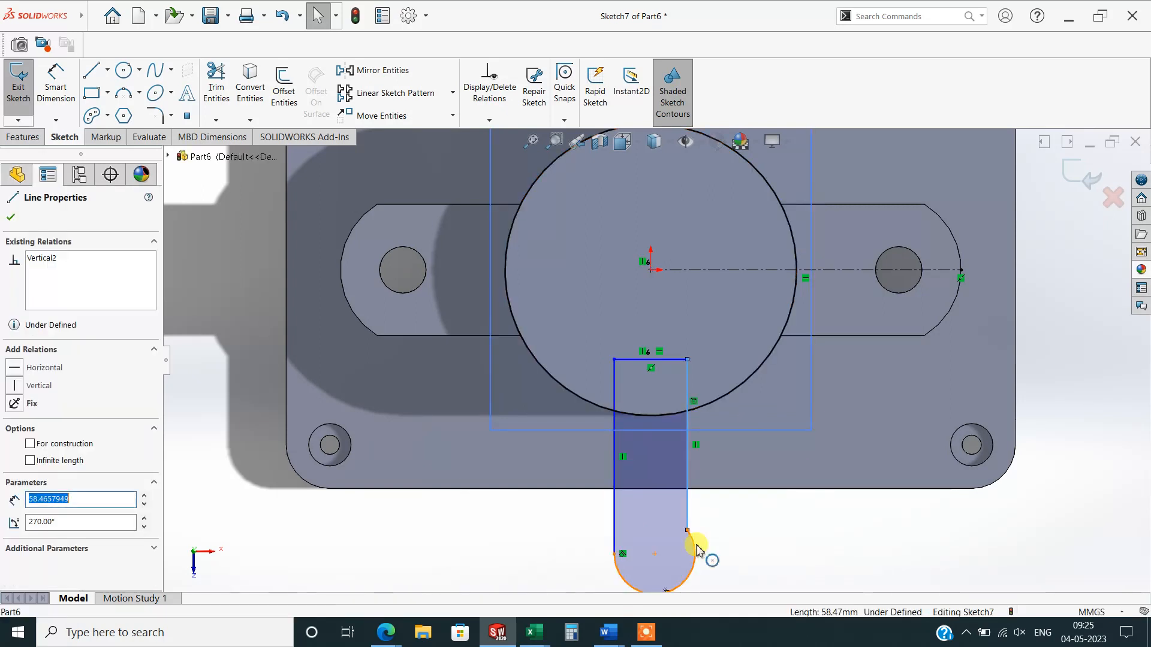
left_click(693, 543, "ctrl")
left_click(731, 492)
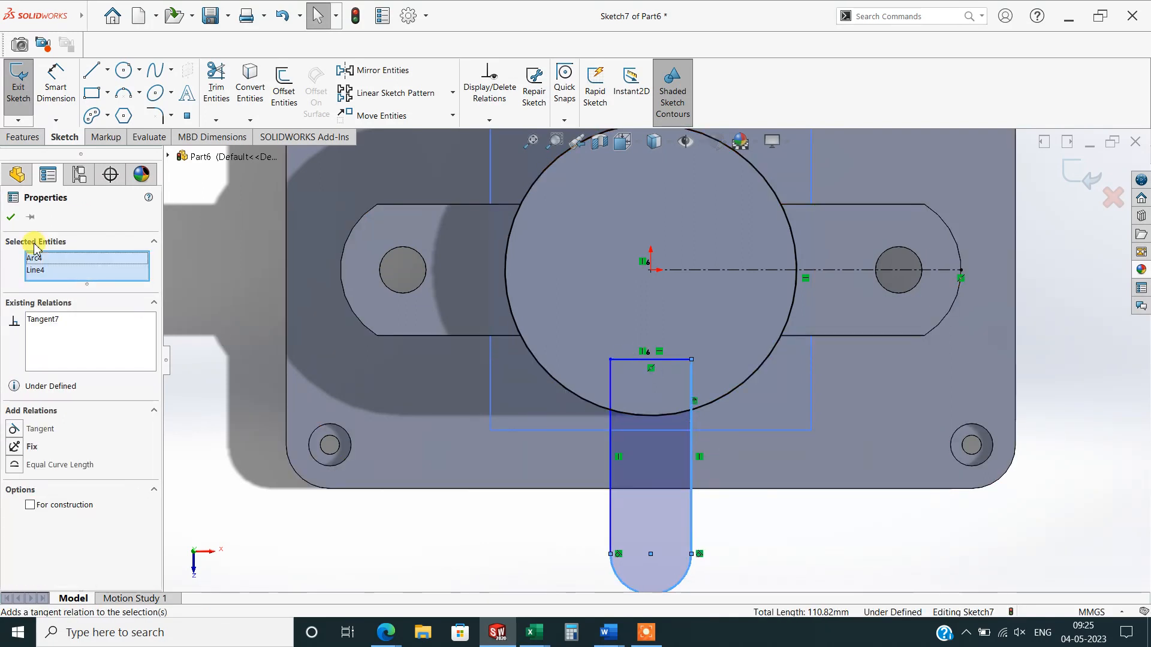
left_click(10, 217)
Add a vertical relation between the end arc's centre point and the origin.
middle_click_drag(663, 584, 661, 482, "ctrl")
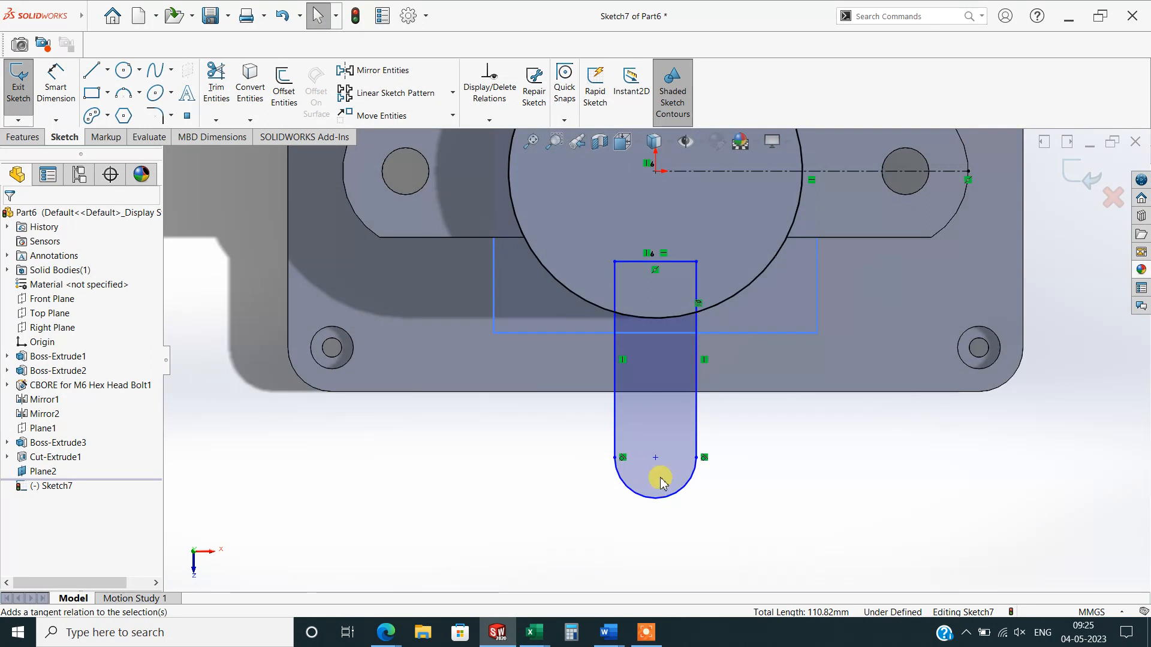
left_click(656, 174)
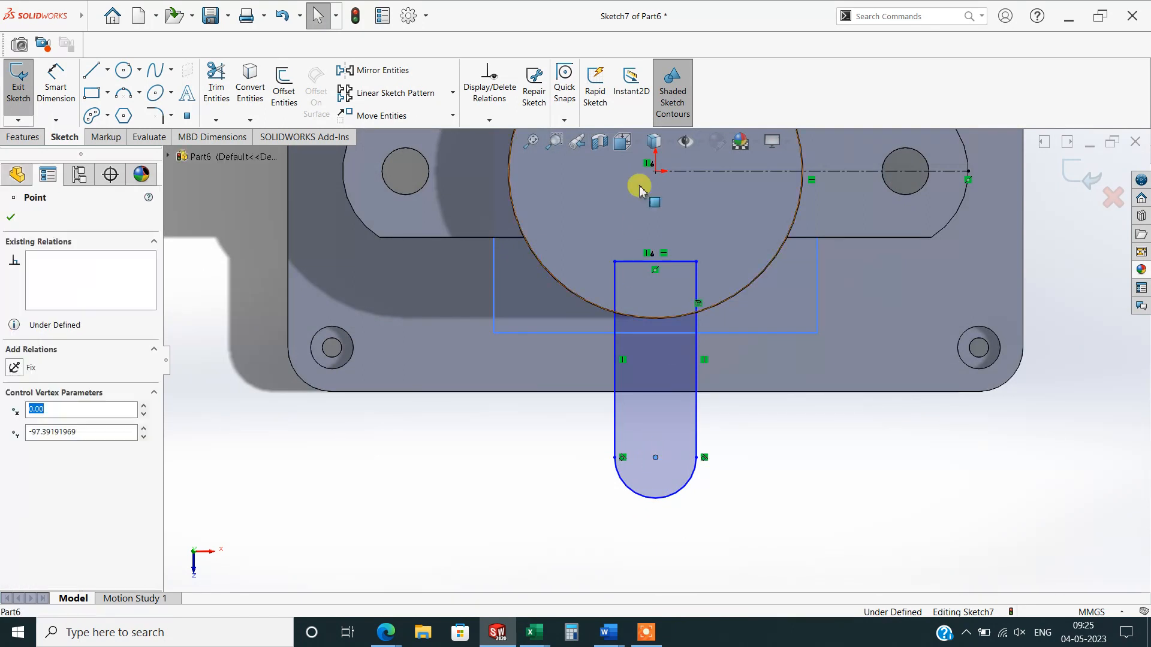
left_click(656, 457, "ctrl")
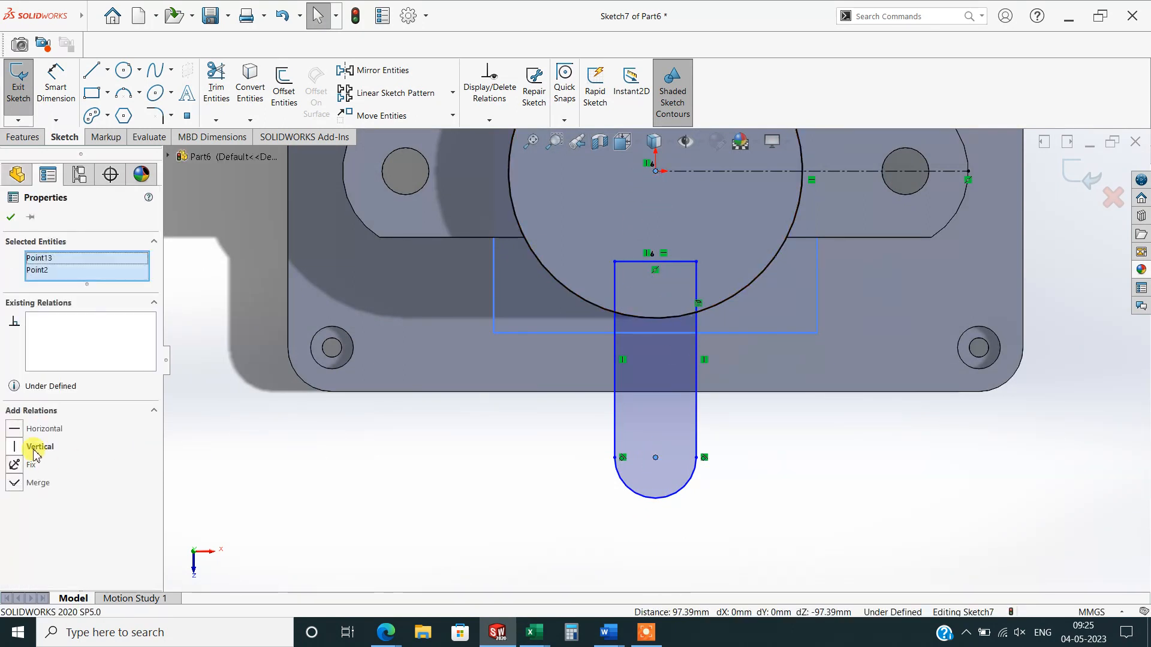
left_click(12, 217)
Dimension the distance from the origin to the end arc's centre as 80 mm.
left_click(56, 84)
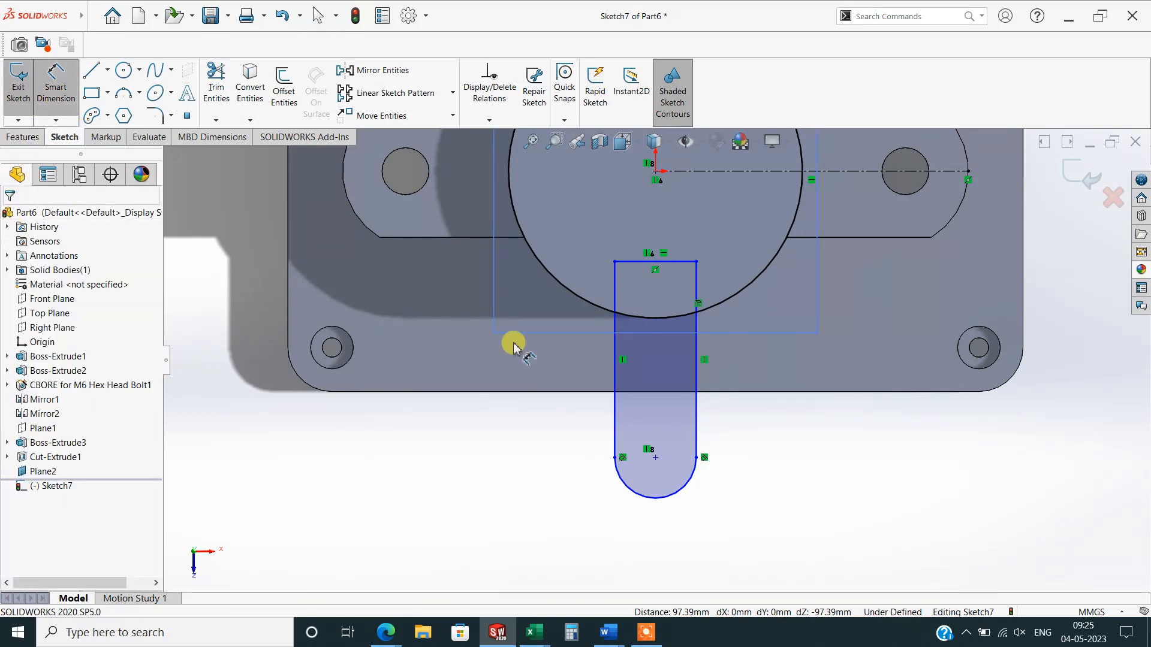
left_click(655, 458)
left_click(655, 172)
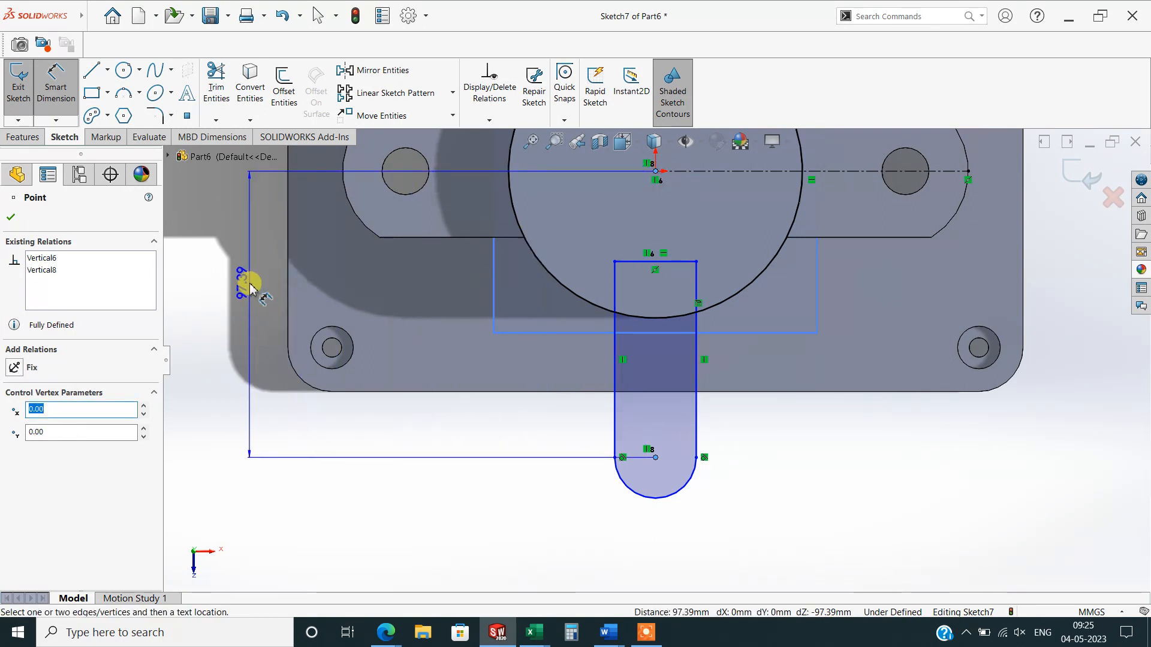
left_click(246, 292)
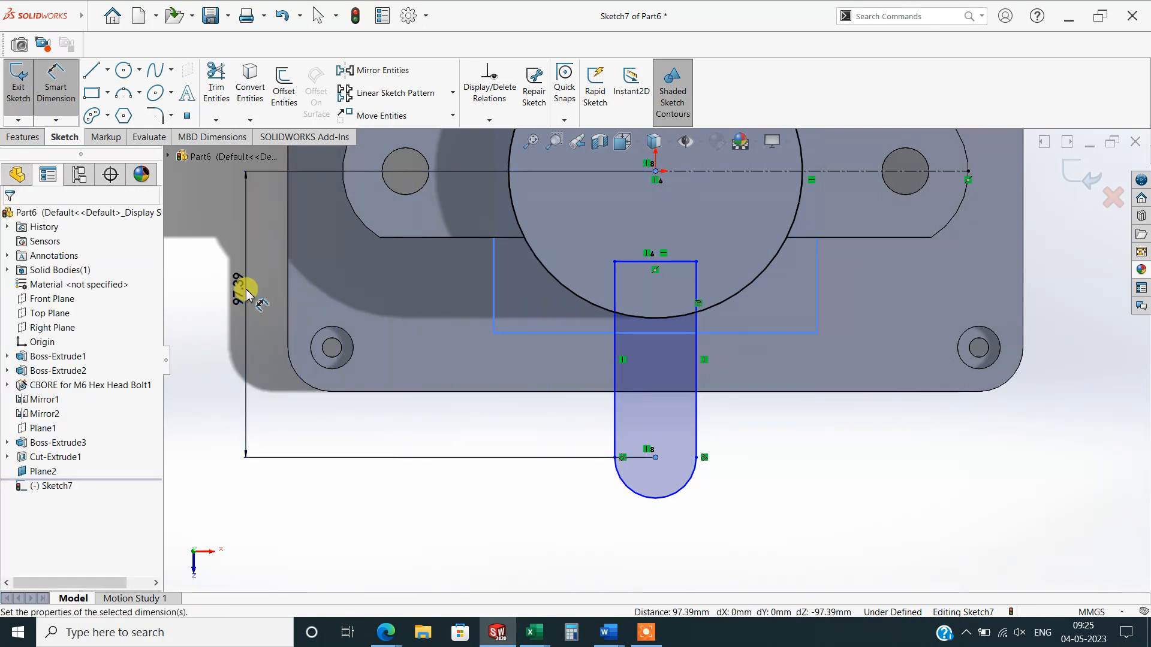
type("80")
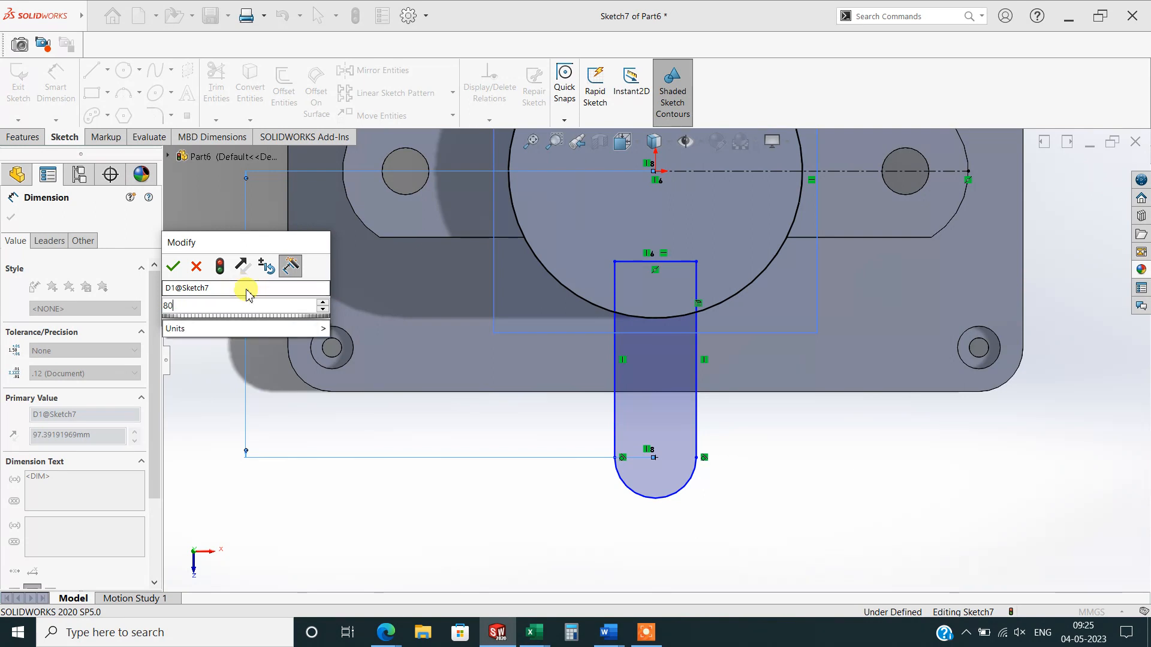
key("Return")
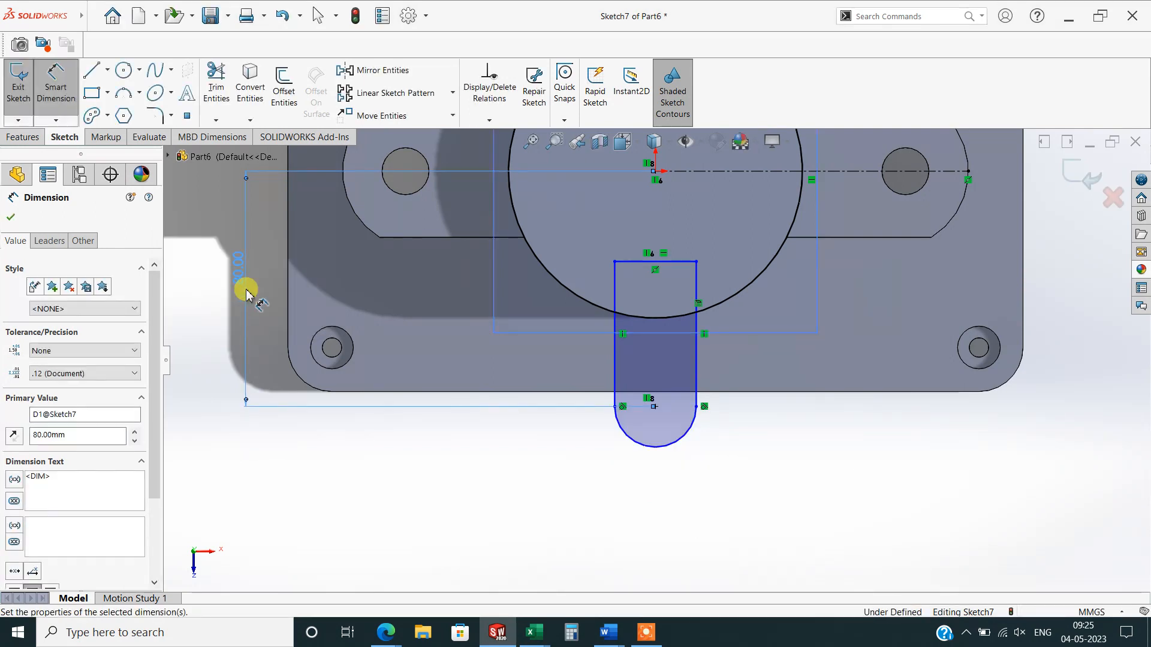
Dimension the width between the arm profile's two parallel side lines as 25 mm.
scroll(688, 263, "down", 1)
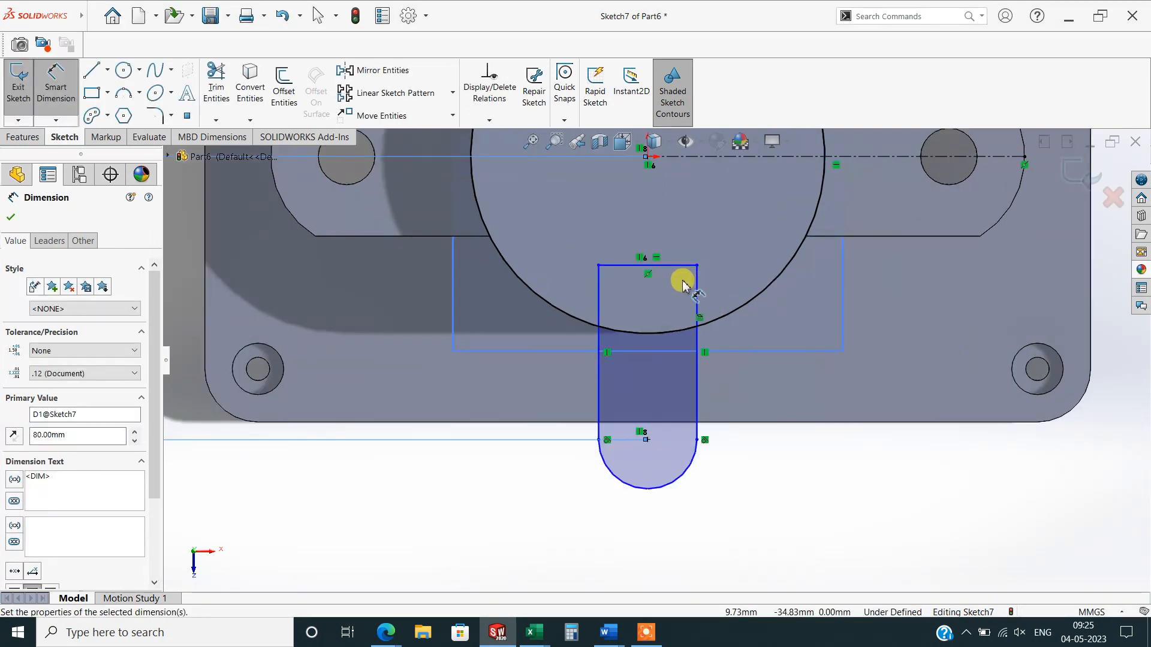
left_click(600, 398)
left_click(695, 403)
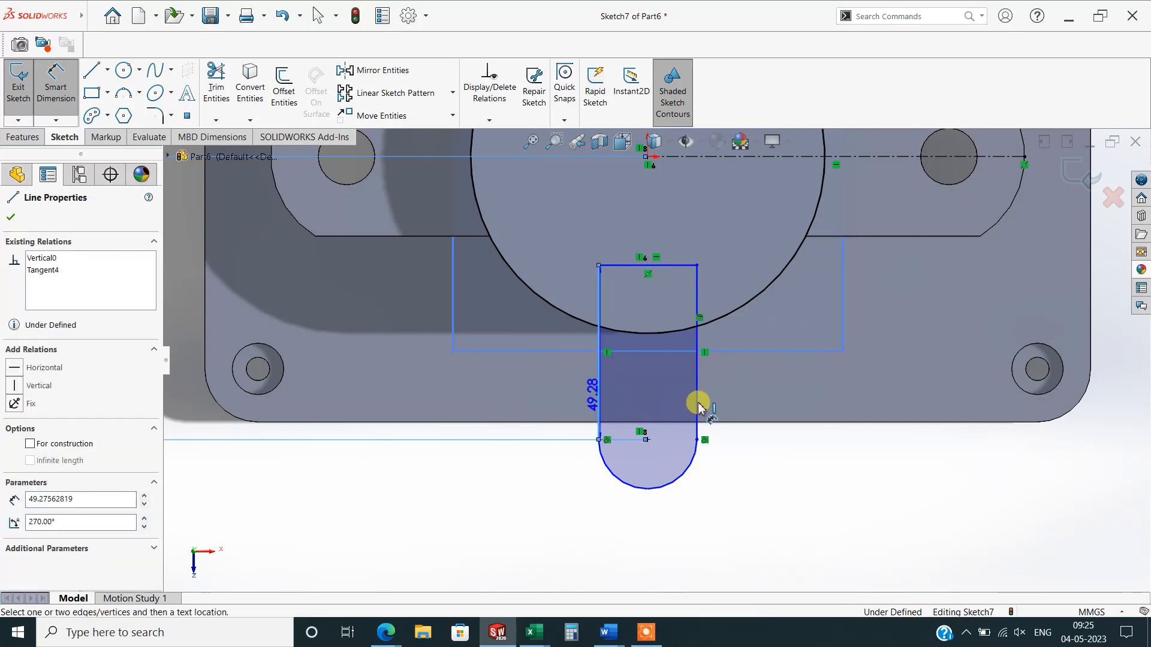
left_click(670, 543)
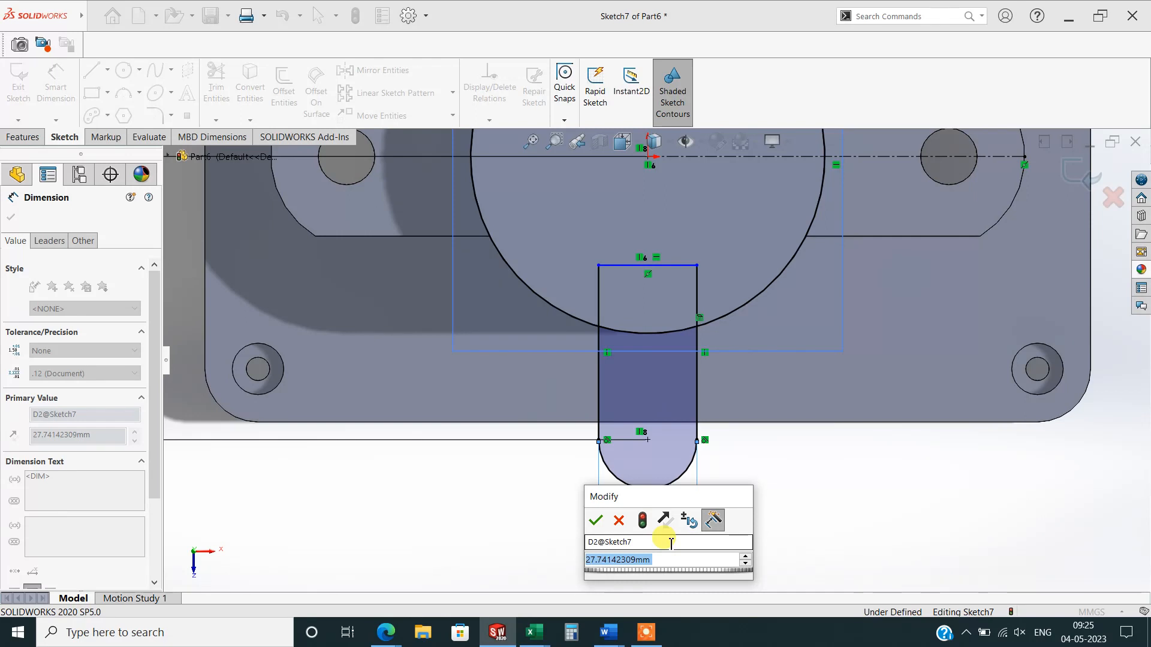
type("25")
key("Return")
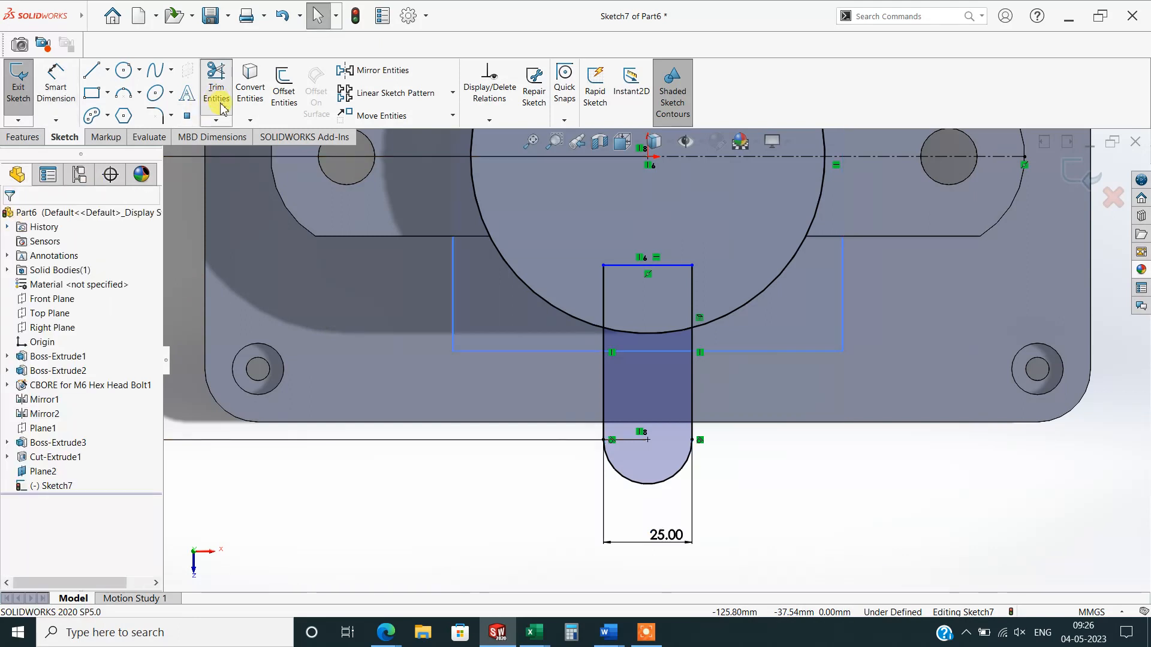
Trim away the part of the arm profile that lies inside the boss circle.
left_click(216, 84)
mouse_move(586, 284)
left_mouse_down()
mouse_move(689, 277)
mouse_move(665, 277)
left_mouse_up()
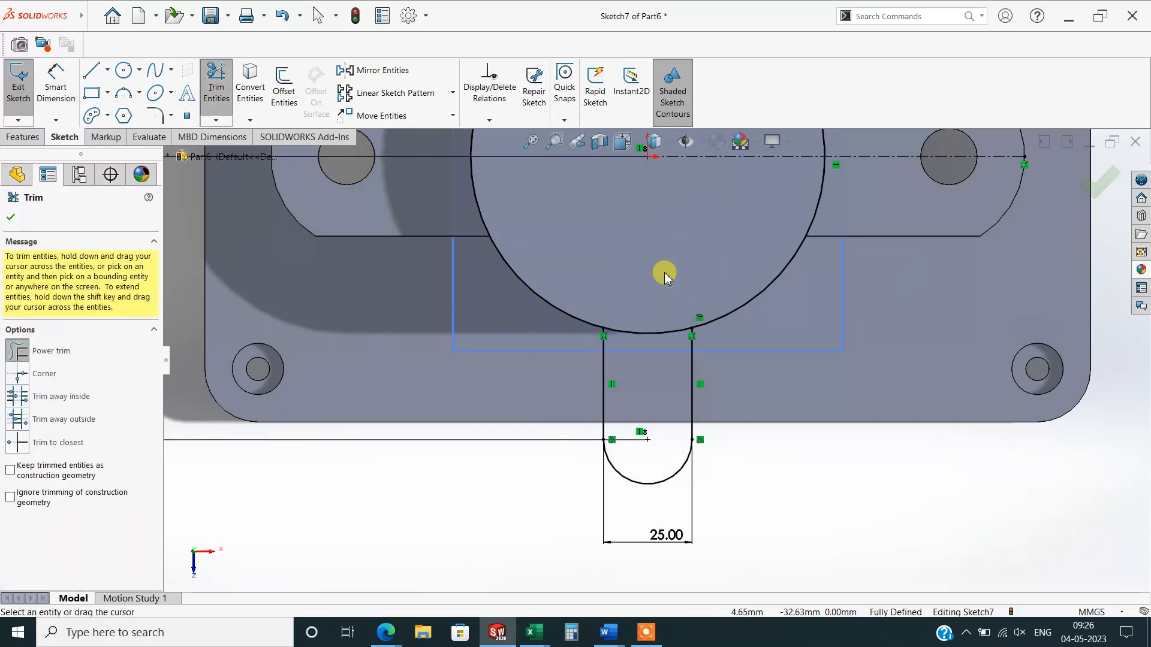
key("f")
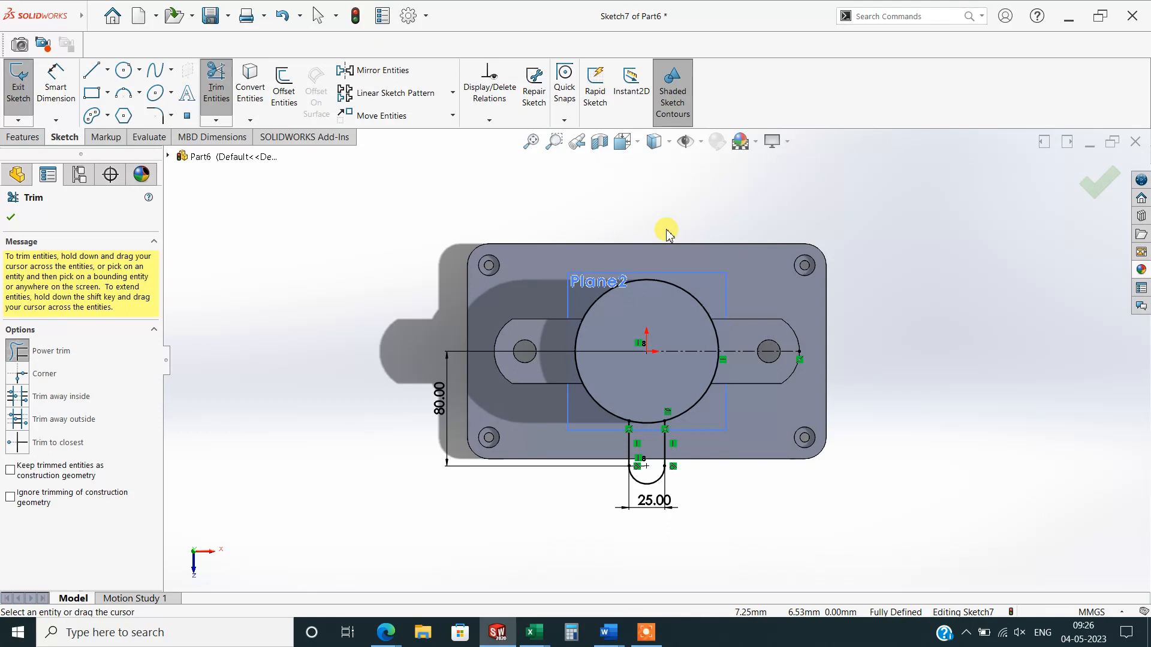
left_click(11, 218)
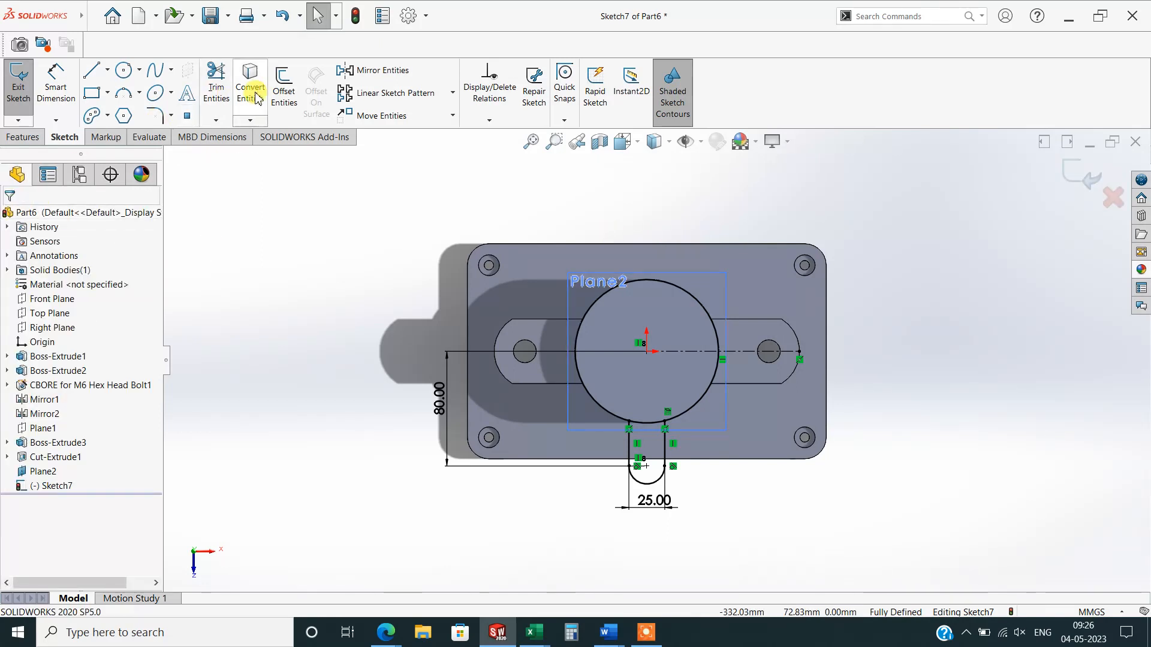
Mirror the arm profile's two side lines and end arc about the horizontal centreline to the opposite side of the boss.
left_click(382, 70)
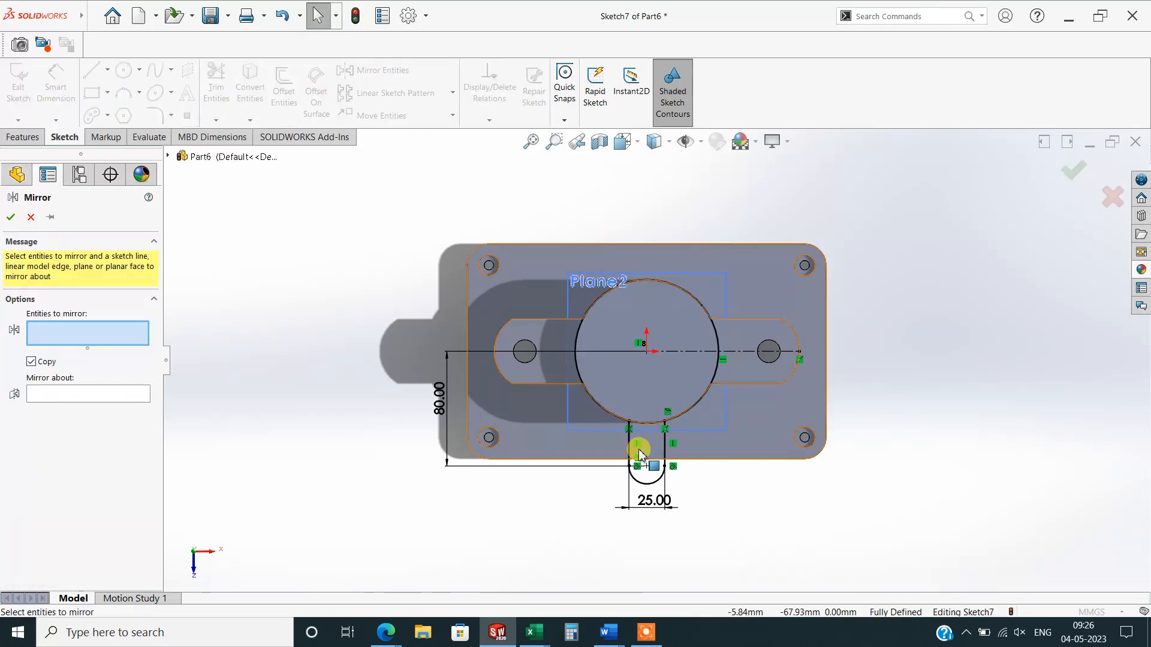
left_click(628, 454)
left_click(635, 479)
left_click(664, 457)
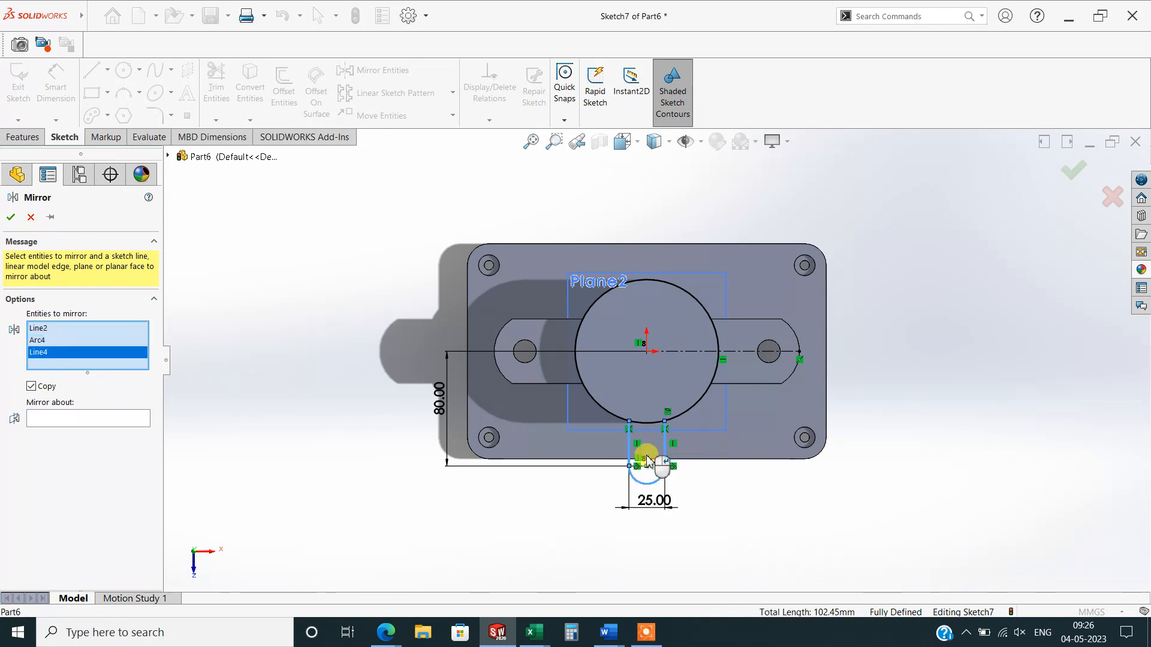
left_click(80, 418)
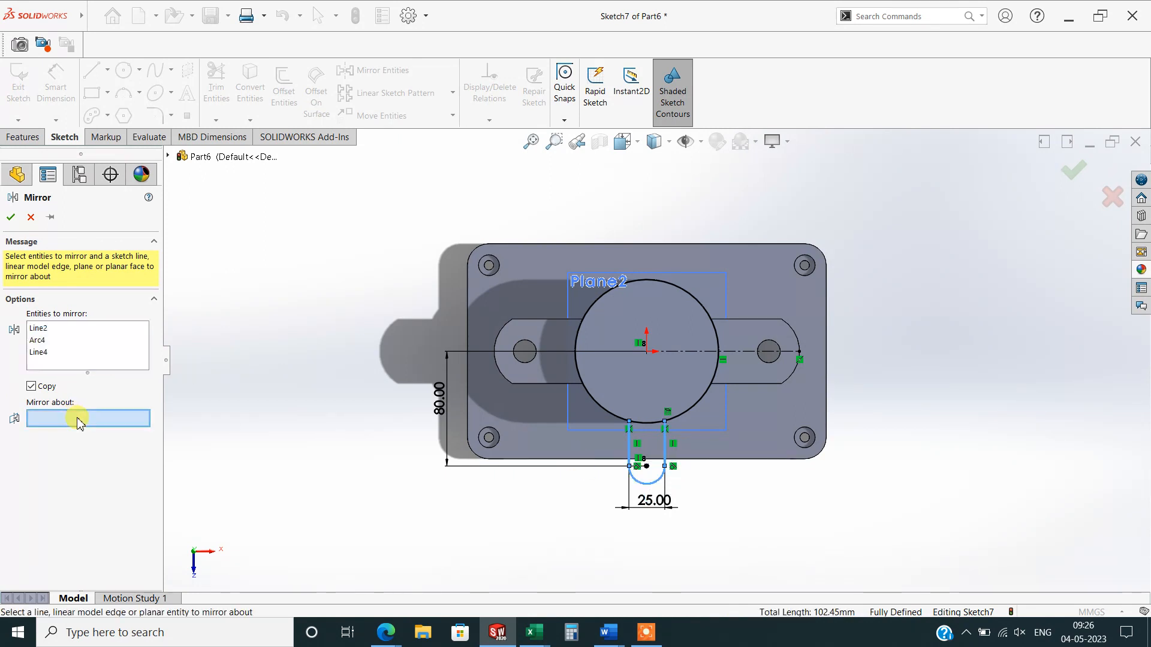
left_click(701, 353)
left_click(9, 217)
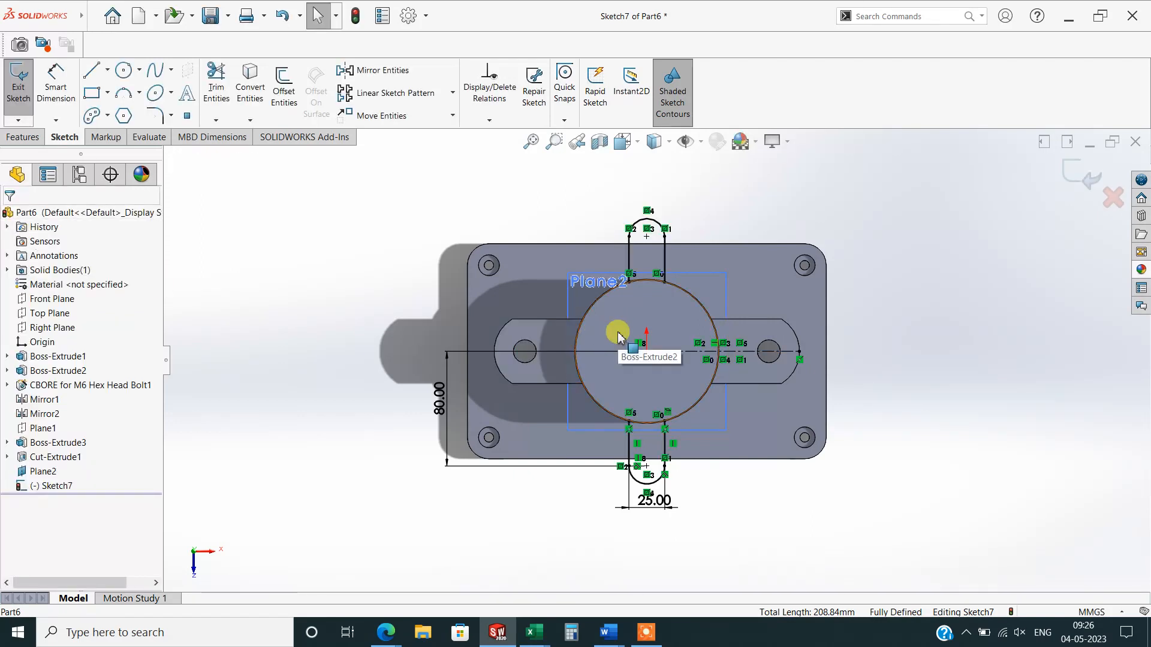
Trim the boss circle down to the short arcs closing both arm profiles and trim away the horizontal centreline.
mouse_move(545, 488)
middle_mouse_down()
mouse_move(534, 412)
mouse_move(569, 311)
mouse_move(547, 321)
mouse_move(522, 422)
middle_mouse_up()
left_click(215, 87)
mouse_move(610, 364)
left_mouse_down()
mouse_move(584, 406)
mouse_move(734, 400)
mouse_move(710, 313)
left_mouse_up()
left_click_drag(603, 363, 603, 363)
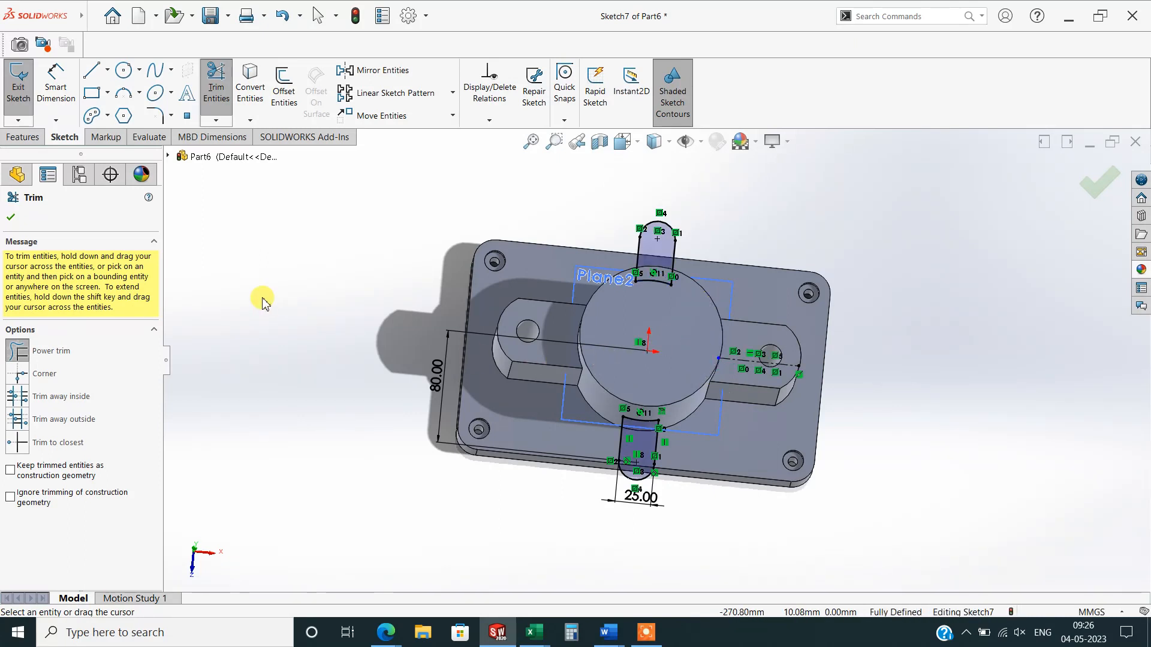
key("ctrl+8")
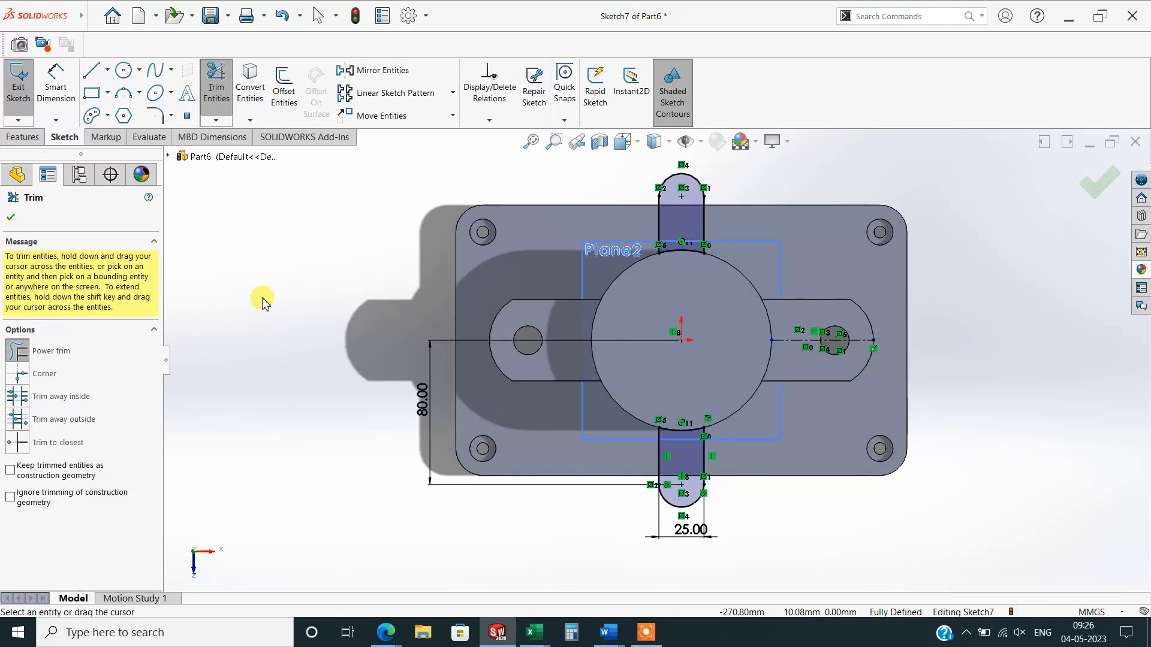
left_click_drag(775, 316, 863, 327)
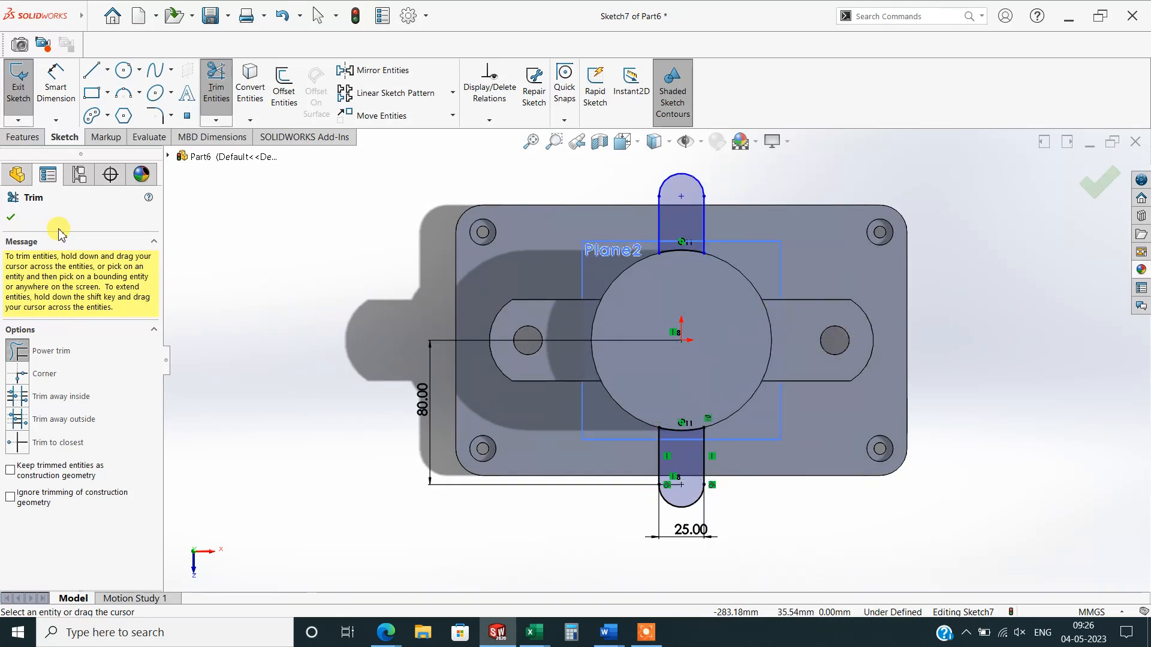
left_click(12, 219)
Extrude both arm profiles with the Up To Surface end condition, ending at the base plate's underside.
left_click(38, 136)
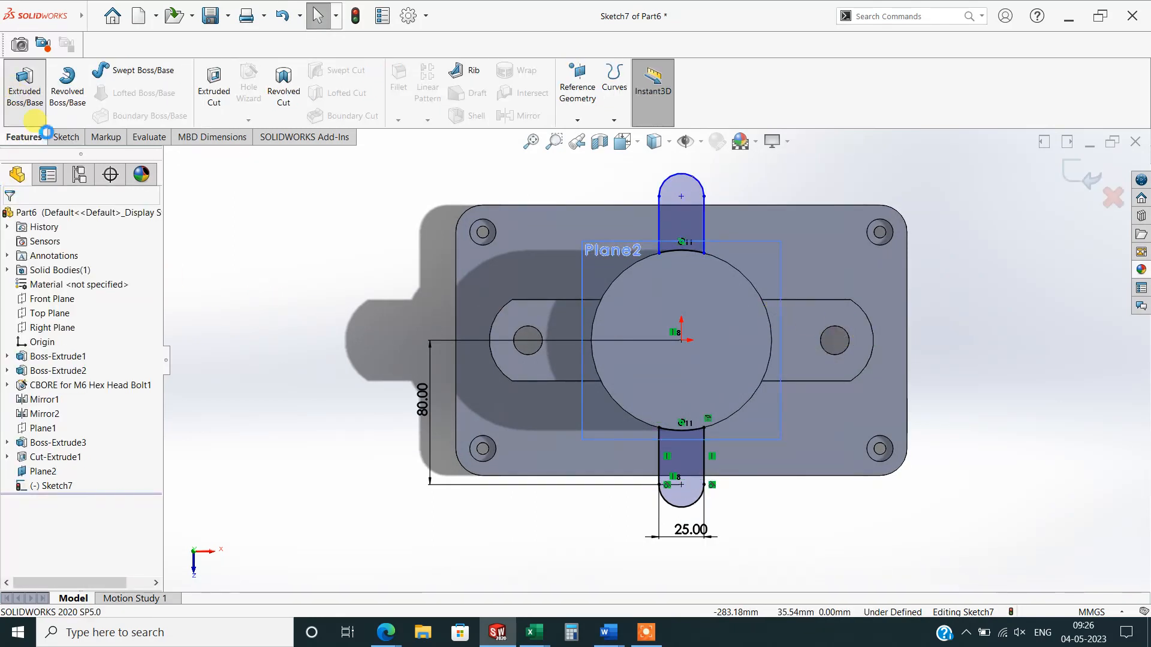
middle_click_drag(561, 523, 539, 300)
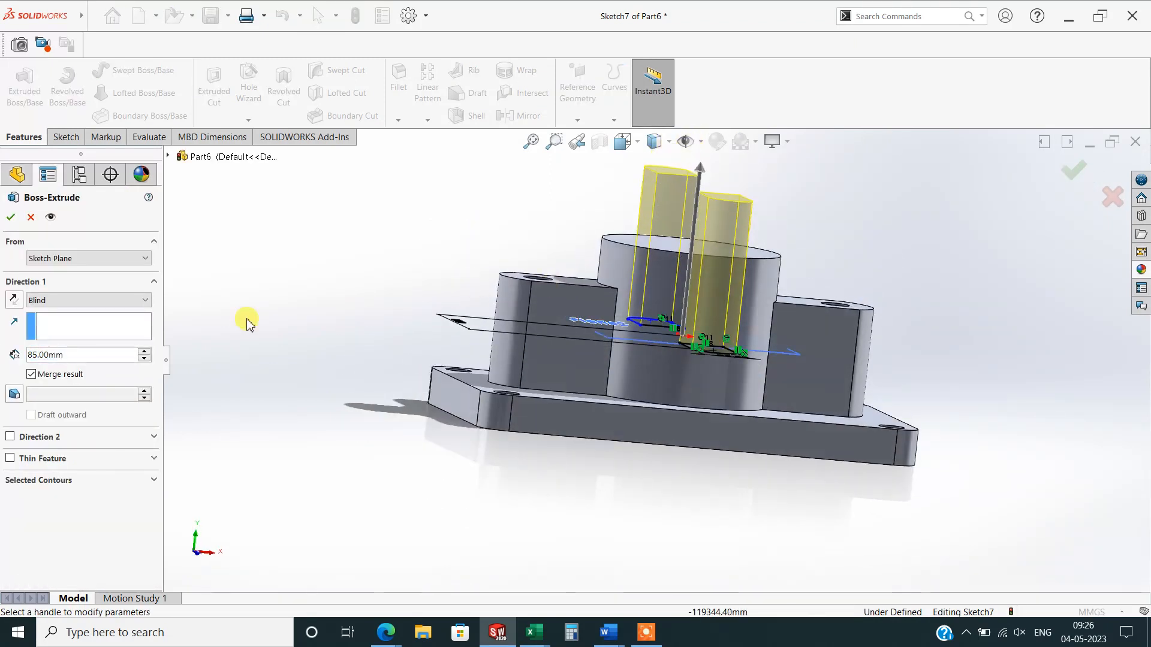
left_click(69, 300)
left_click(65, 337)
middle_click_drag(576, 465, 688, 386)
left_click(539, 409)
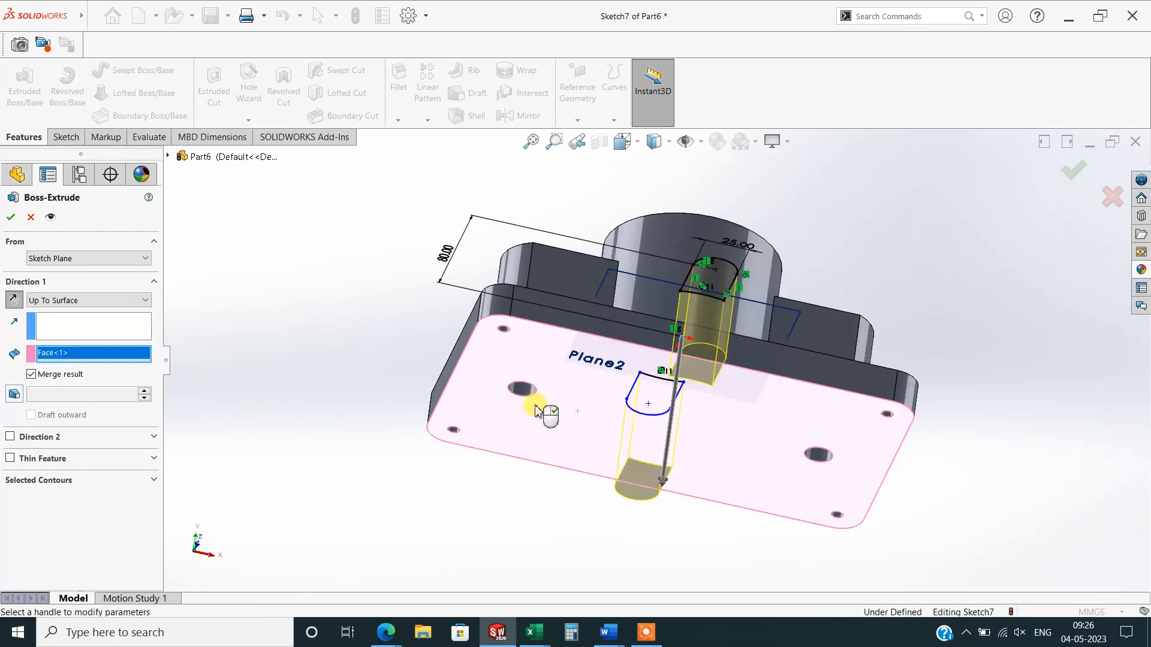
middle_click_drag(231, 305, 246, 534)
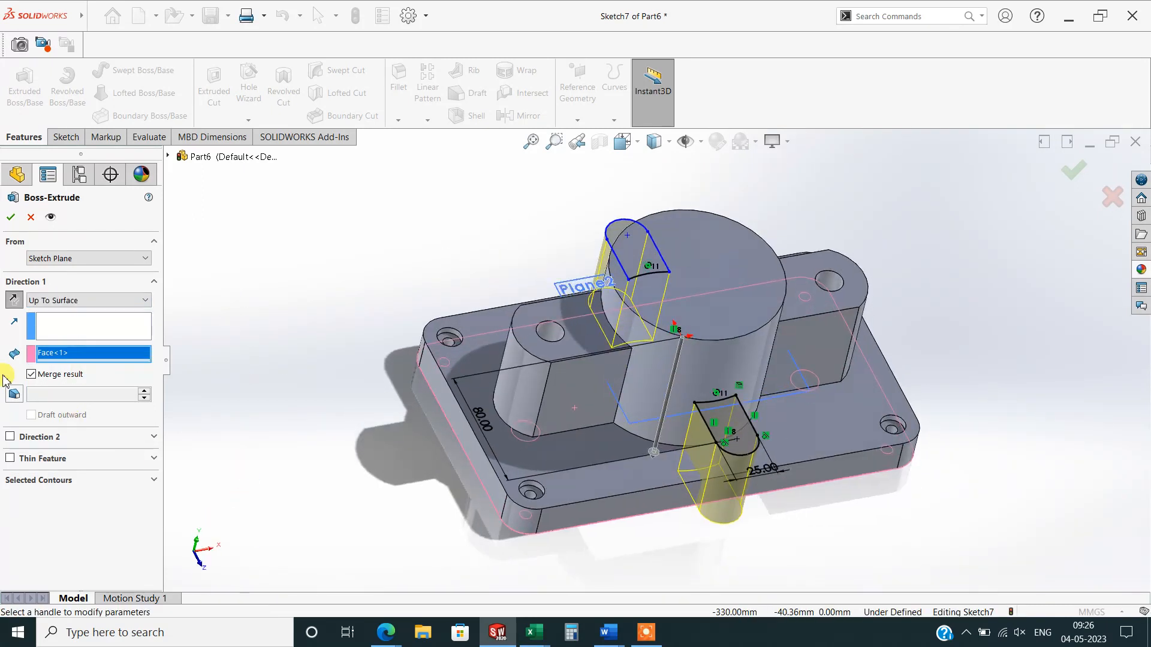
left_click(11, 217)
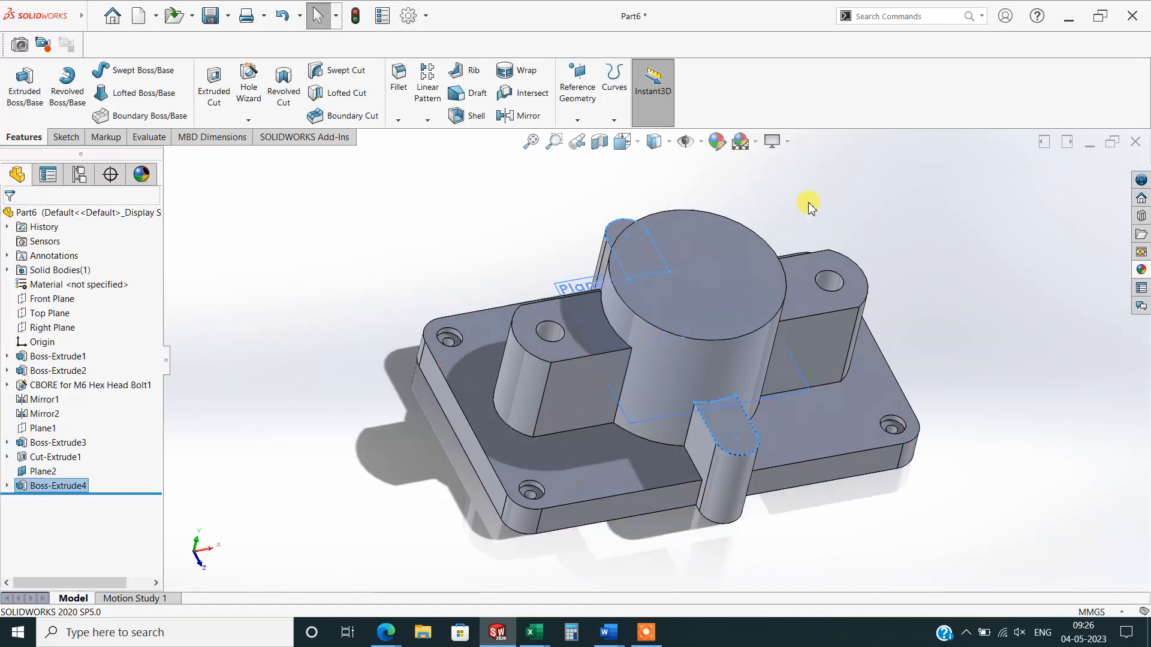
Start an extruded cut with its sketch on the top face of the rear rounded arm.
scroll(916, 212, "down", 3)
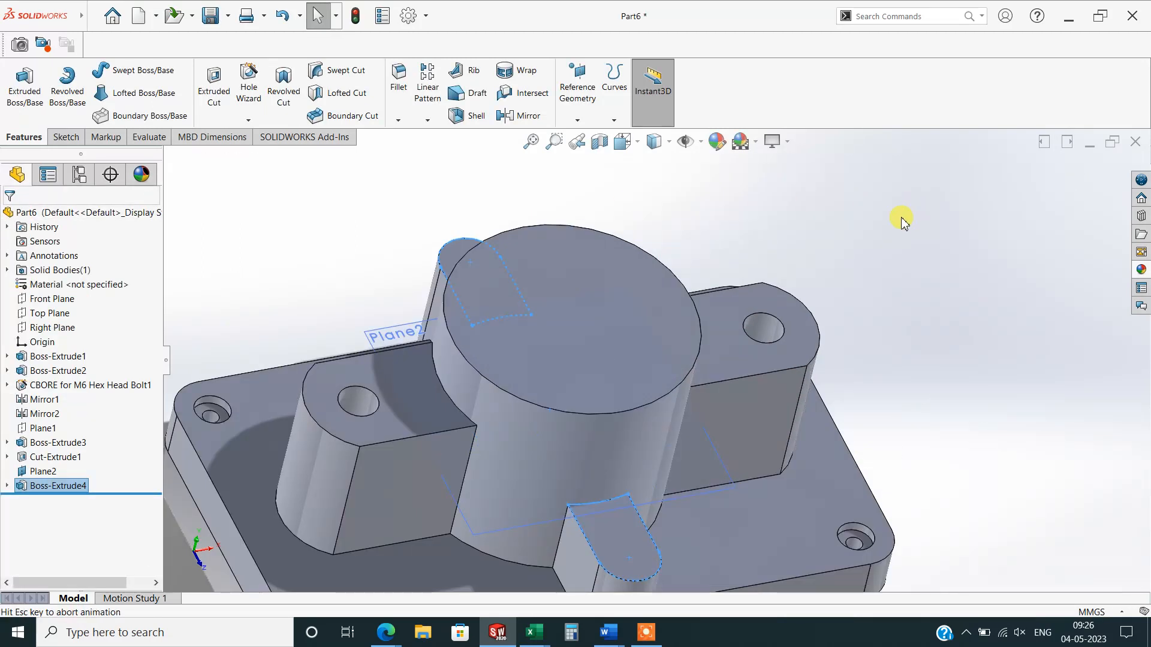
key("ctrl+5")
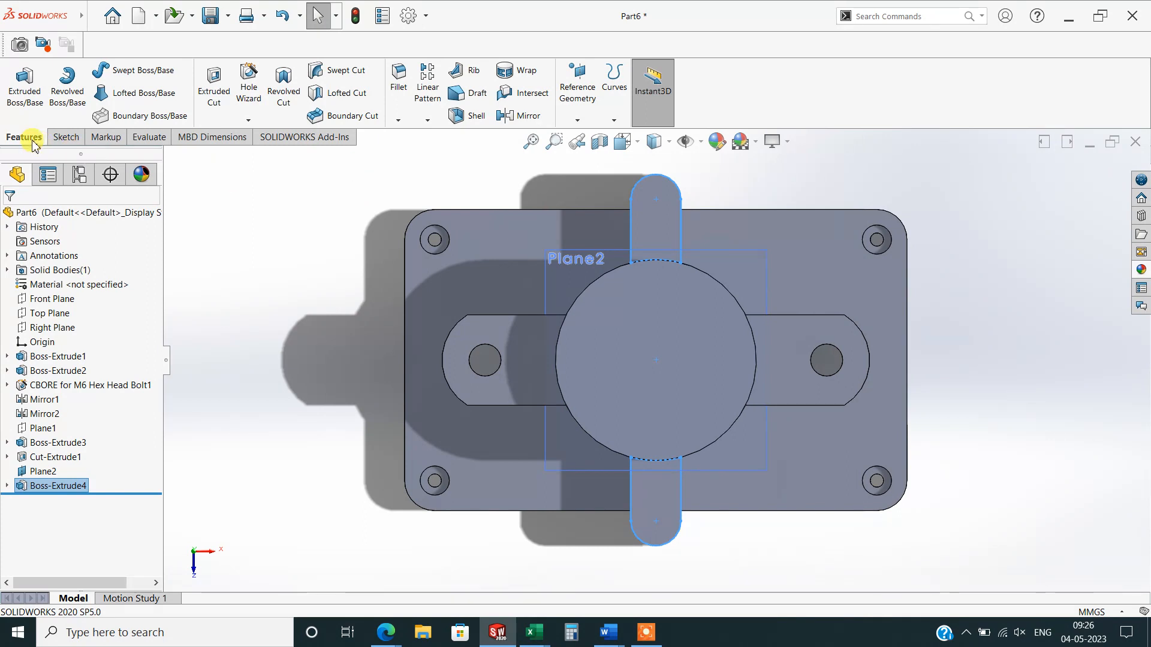
scroll(793, 219, "down", 2)
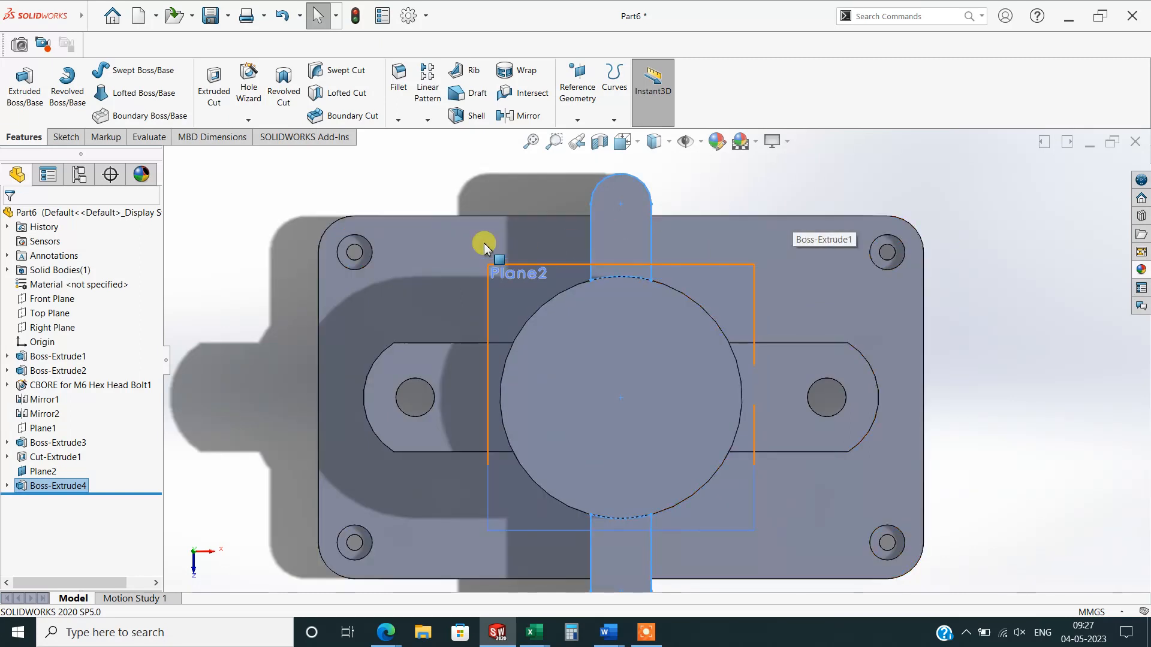
left_click(213, 84)
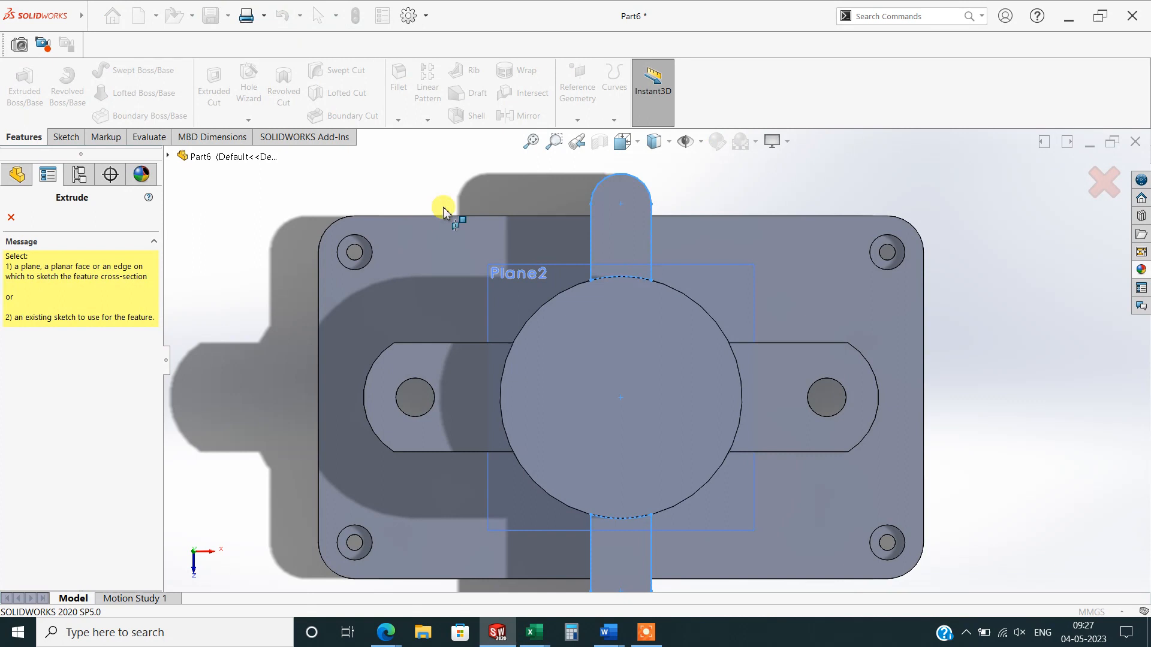
left_click(615, 239)
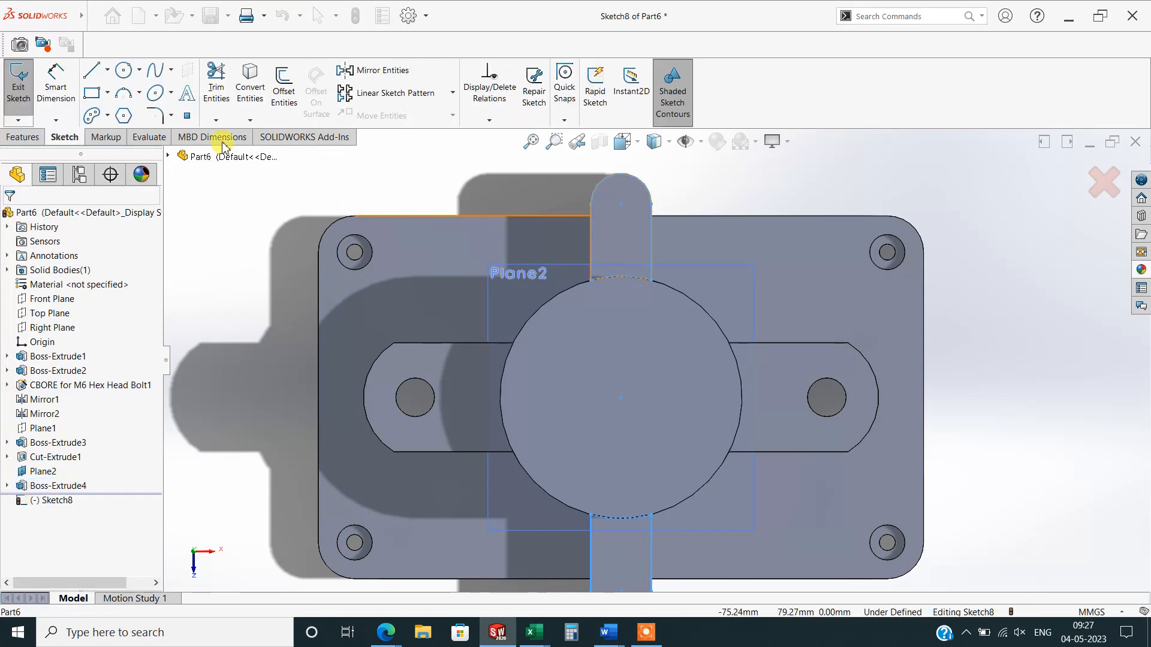
Draw circles of about 6.7 mm and 6.9 mm radius at the rounded end centres of the rear and front arms.
left_click(124, 70)
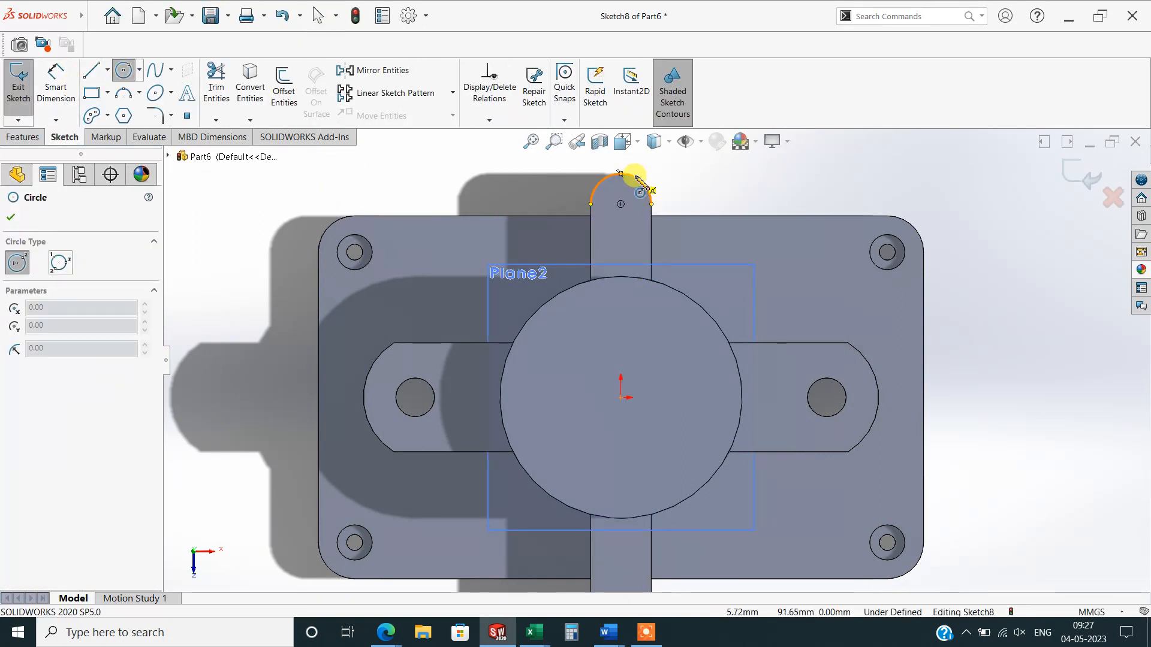
left_click(621, 205)
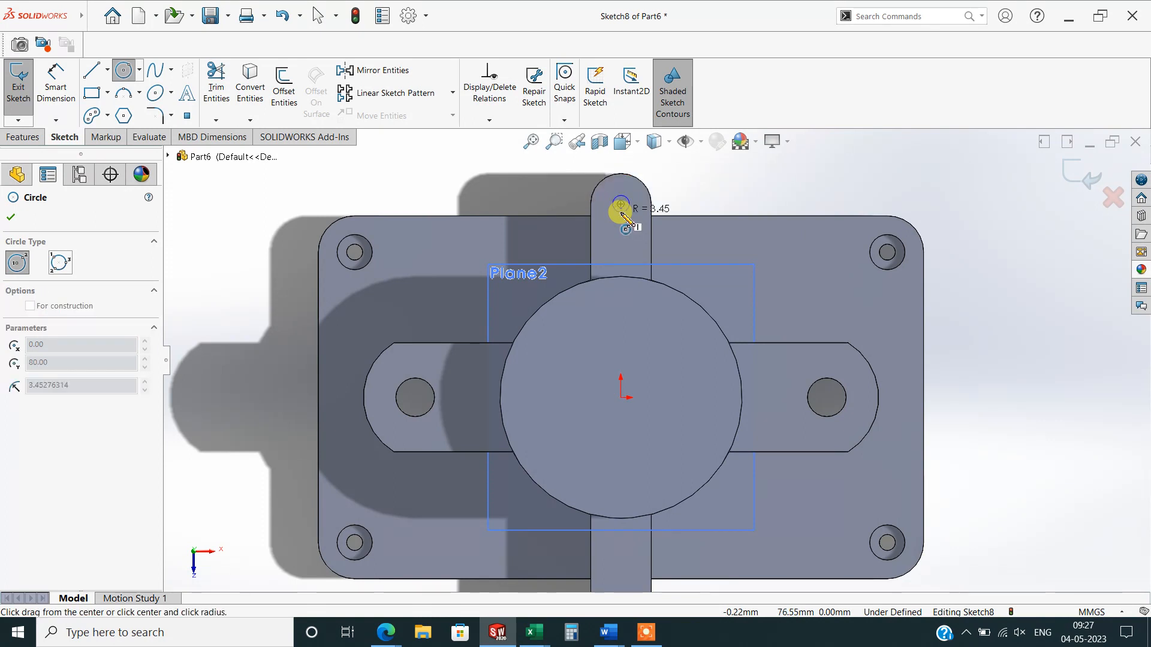
left_click(625, 223)
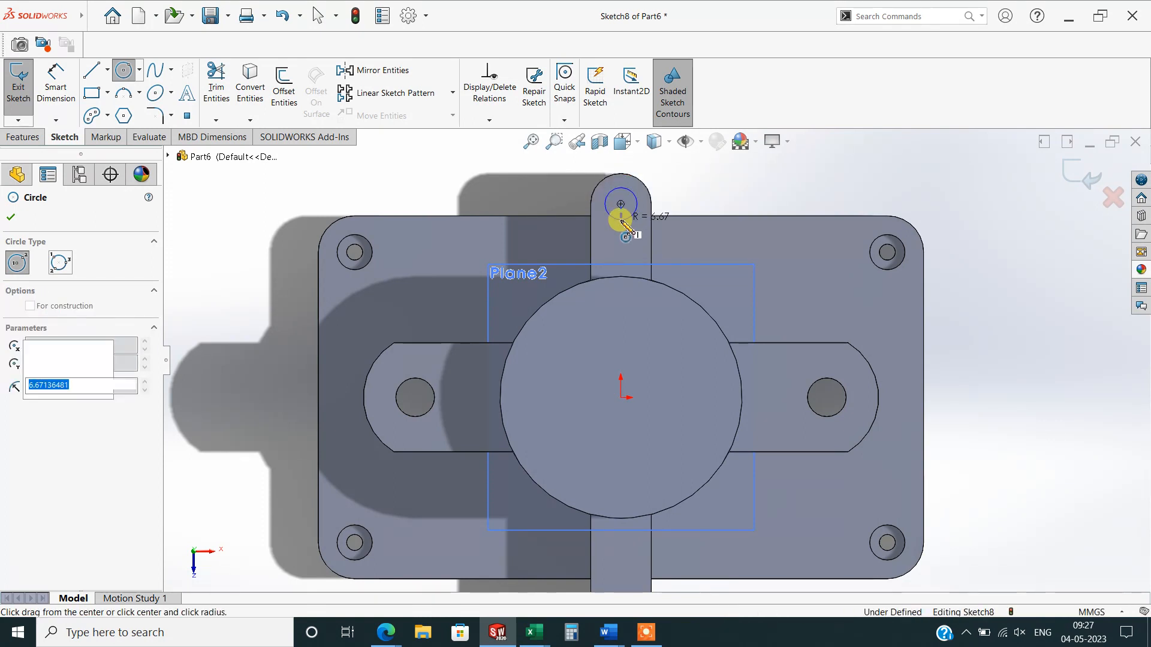
scroll(600, 468, "up", 2)
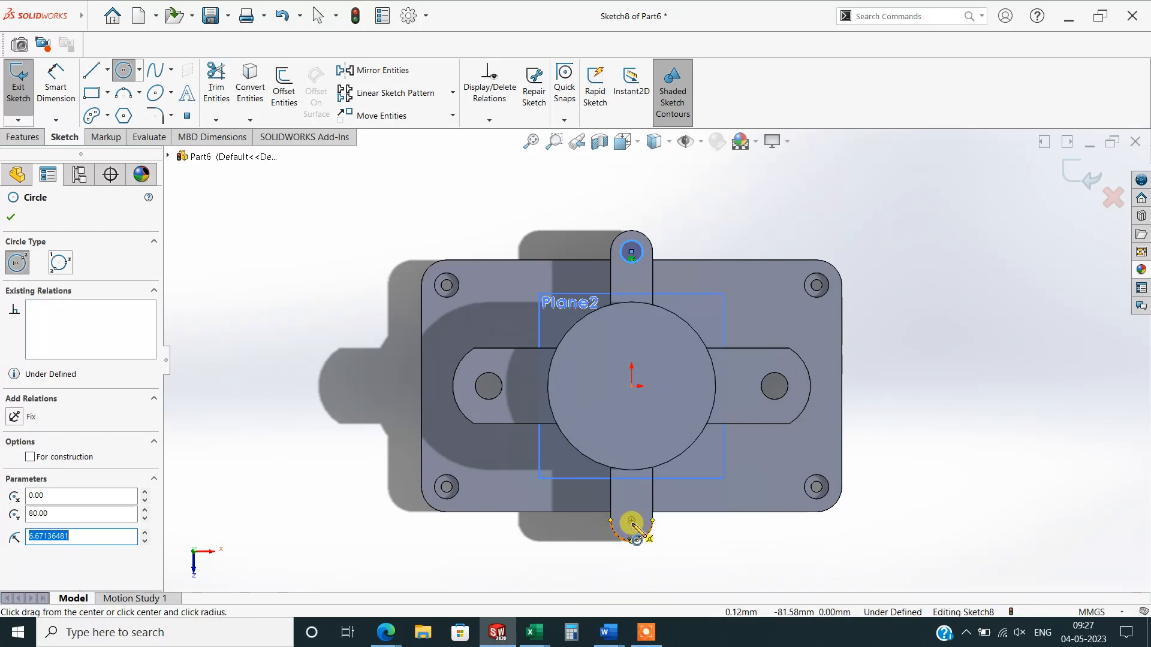
left_click(631, 521)
left_click(637, 529)
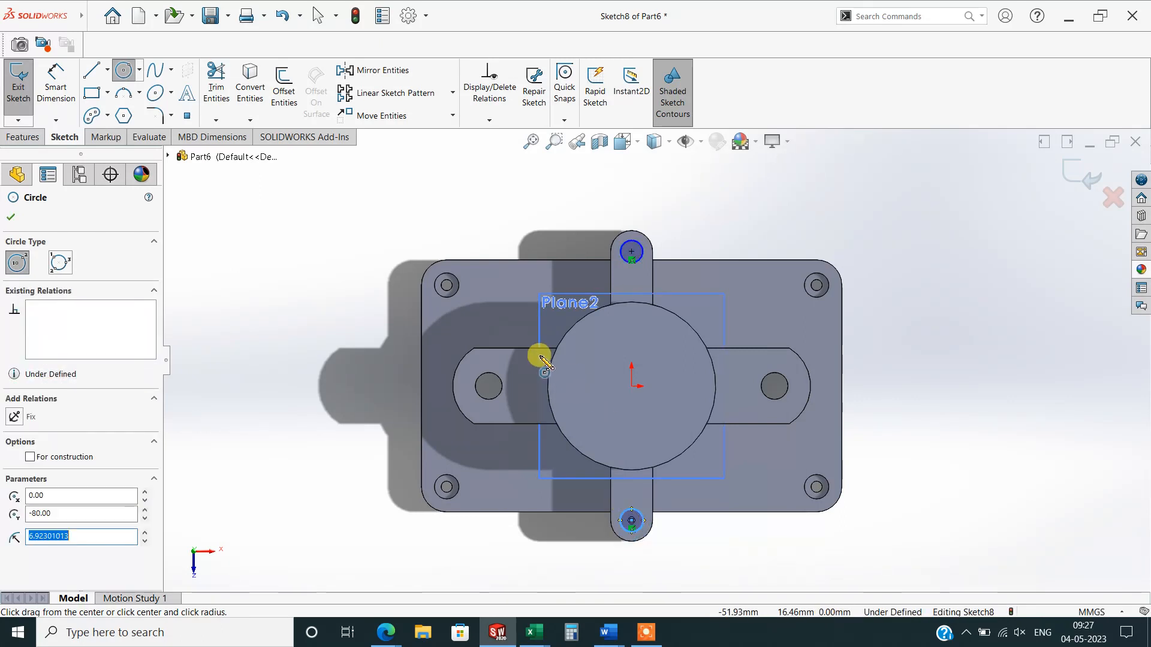
key("Escape")
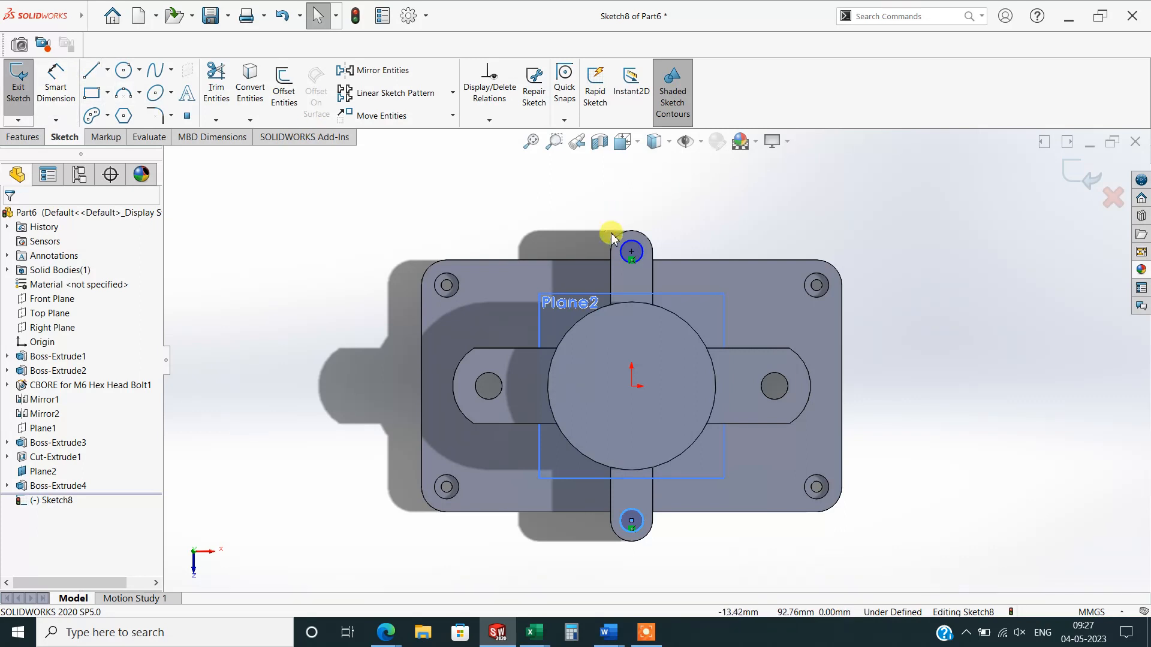
Add an equal relation between the hole circles on the rear and front arms.
left_click(638, 263)
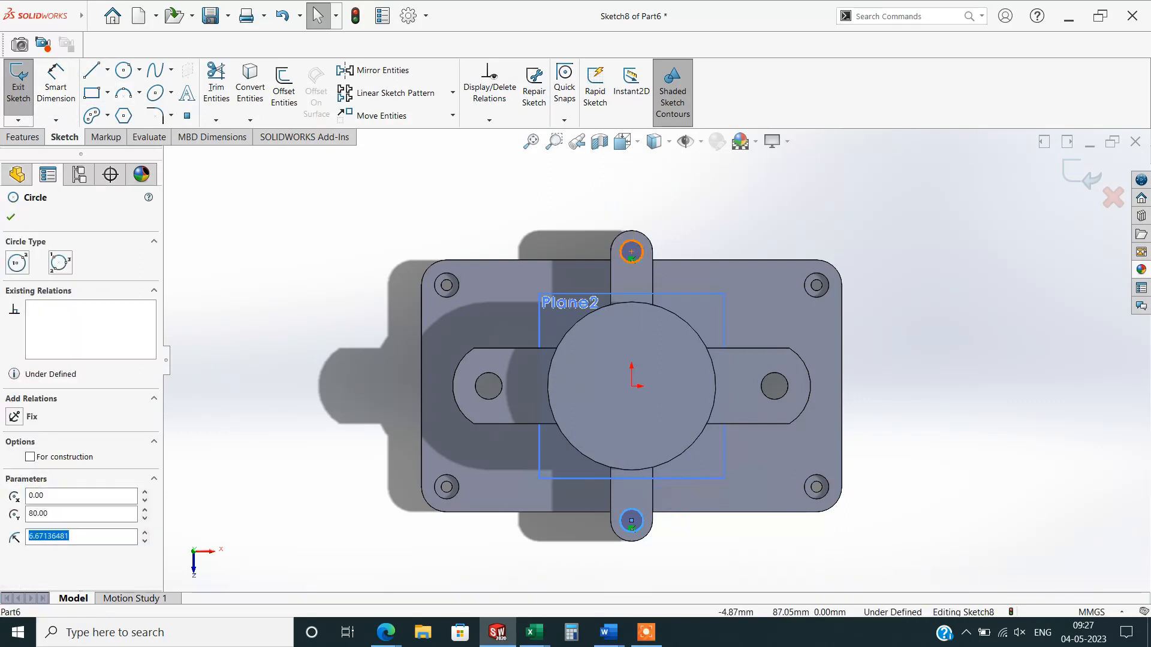
left_click(636, 526, "ctrl")
left_click(17, 485)
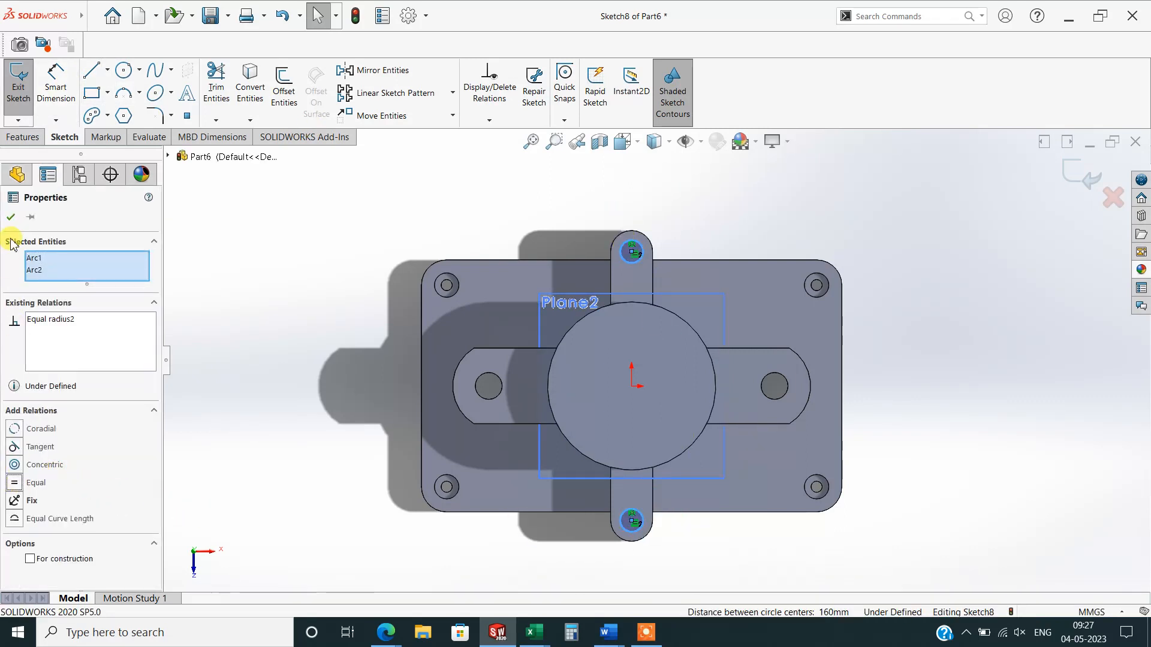
left_click(10, 216)
Dimension the rear arm's hole circle with a 12 mm diameter.
left_click(56, 75)
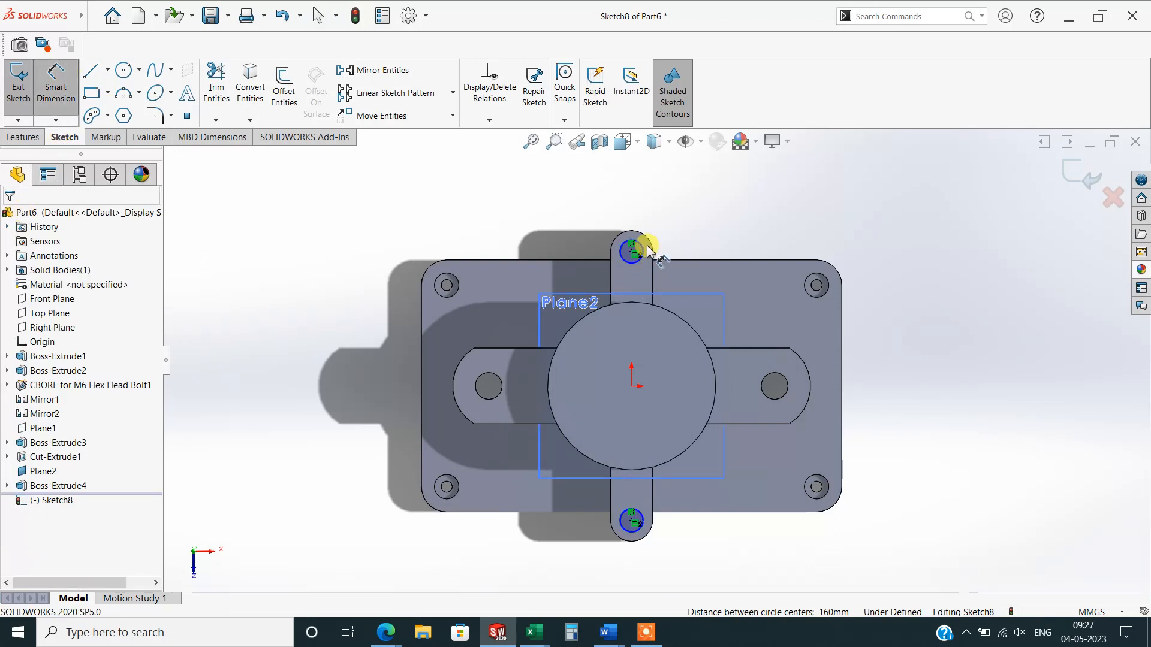
left_click(688, 219)
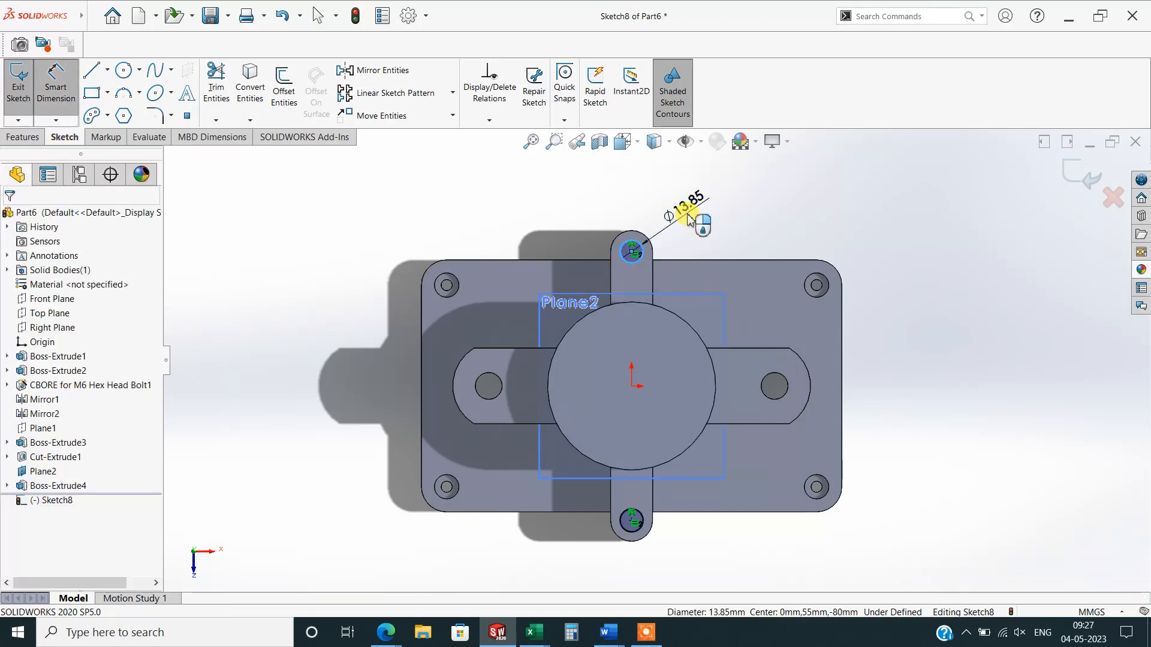
left_click(688, 219)
type("12")
key("Return")
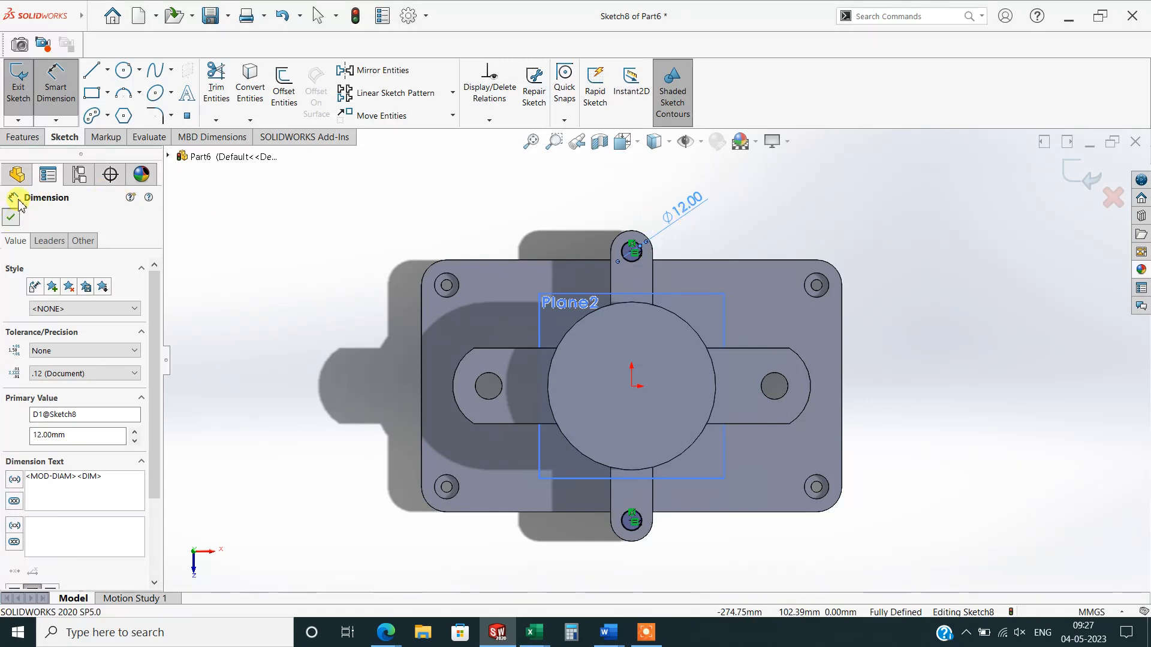
Cut the front and rear arm holes with a blind depth of 85 mm and hide Plane2.
left_click(11, 216)
left_click(22, 137)
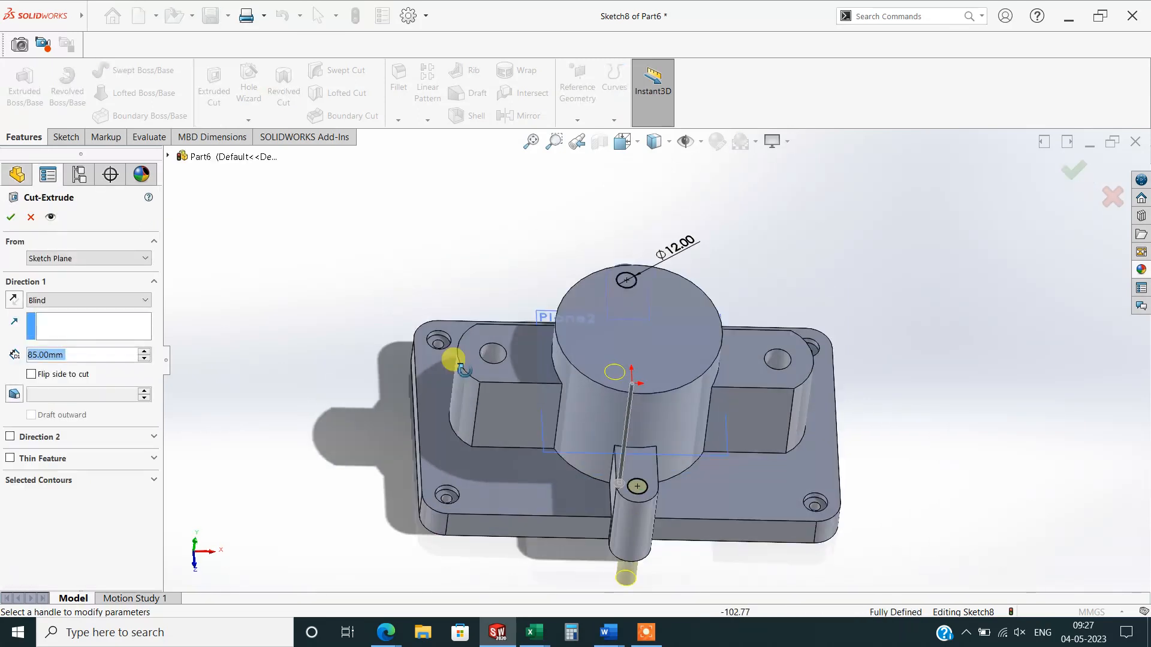
left_click(10, 218)
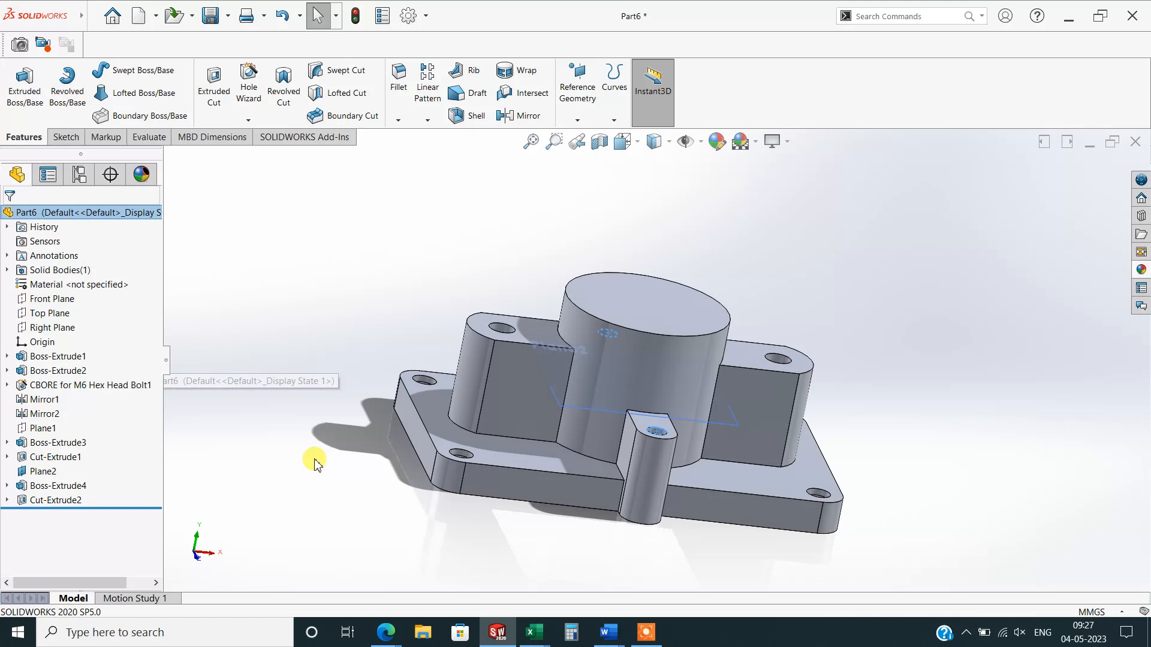
left_click(568, 410)
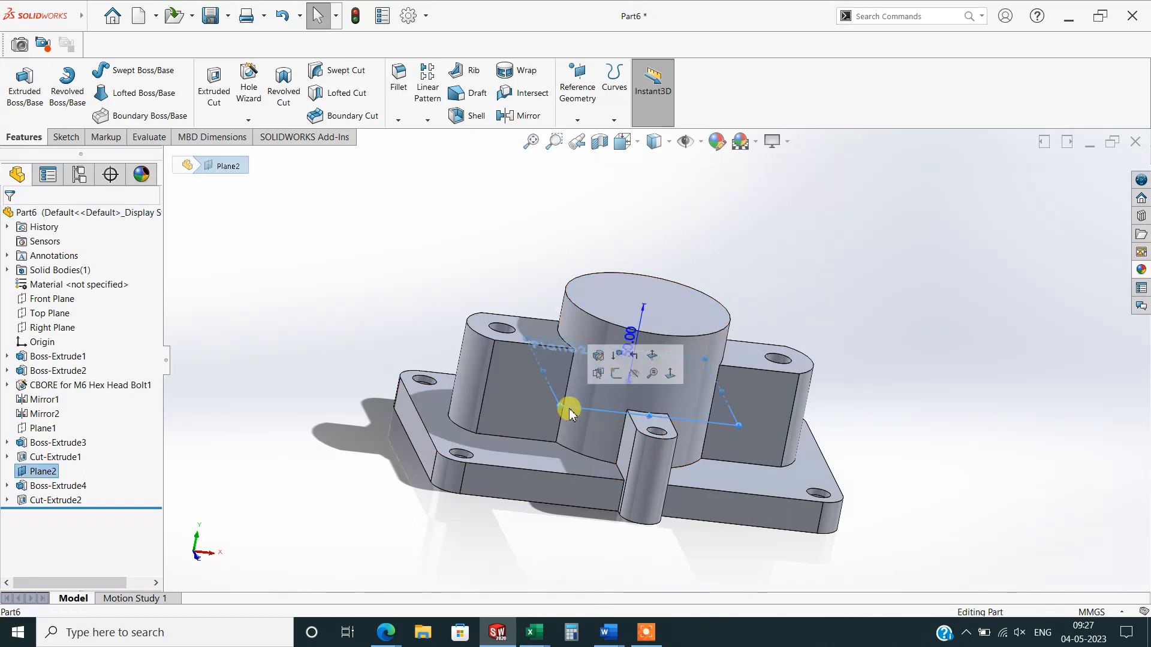
left_click(634, 373)
Start a sketch on the boss's top face and draw a circle of about 33.3 mm radius centred on the origin.
middle_click_drag(889, 540, 920, 586)
scroll(956, 372, "down", 2)
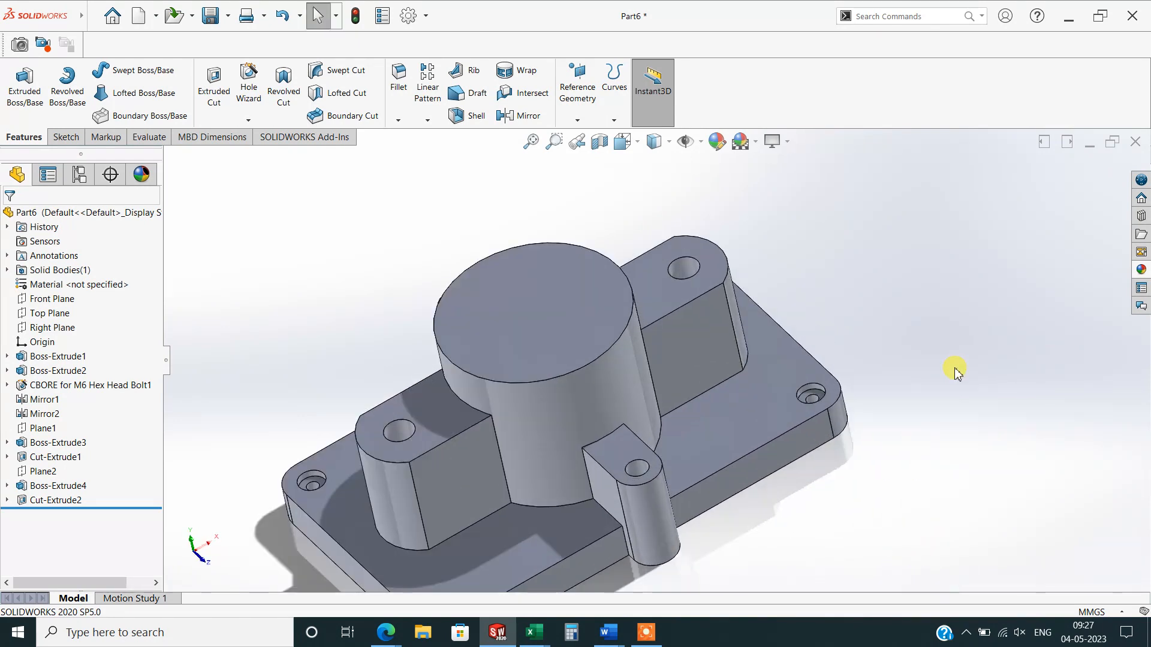
left_click(577, 305)
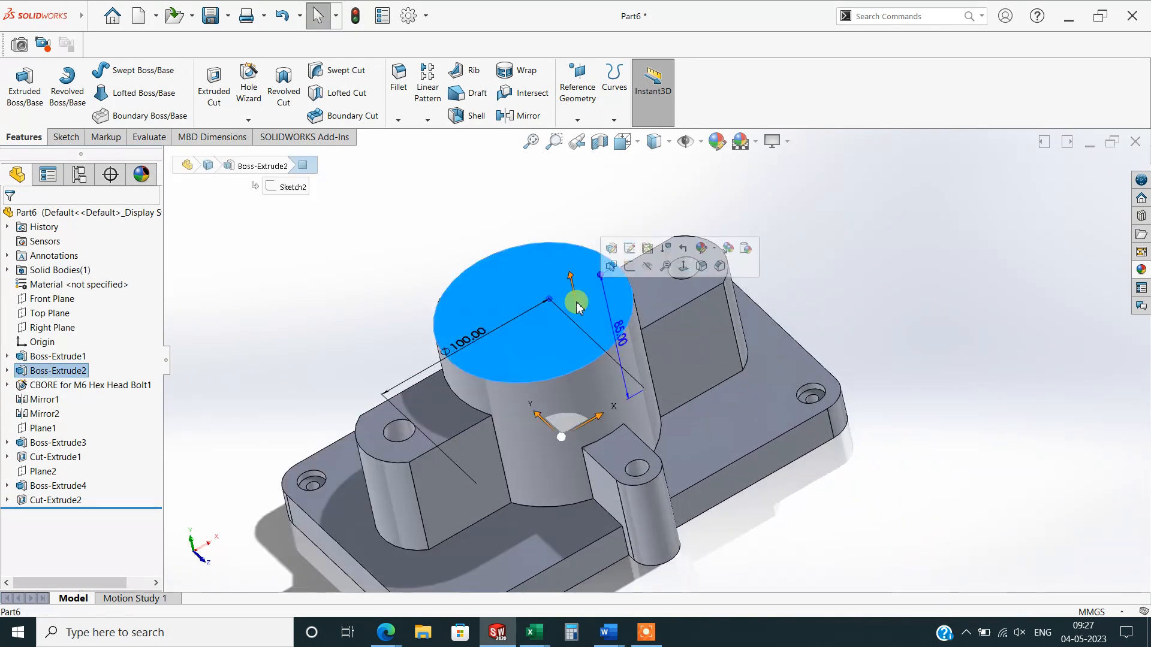
key("ctrl+8")
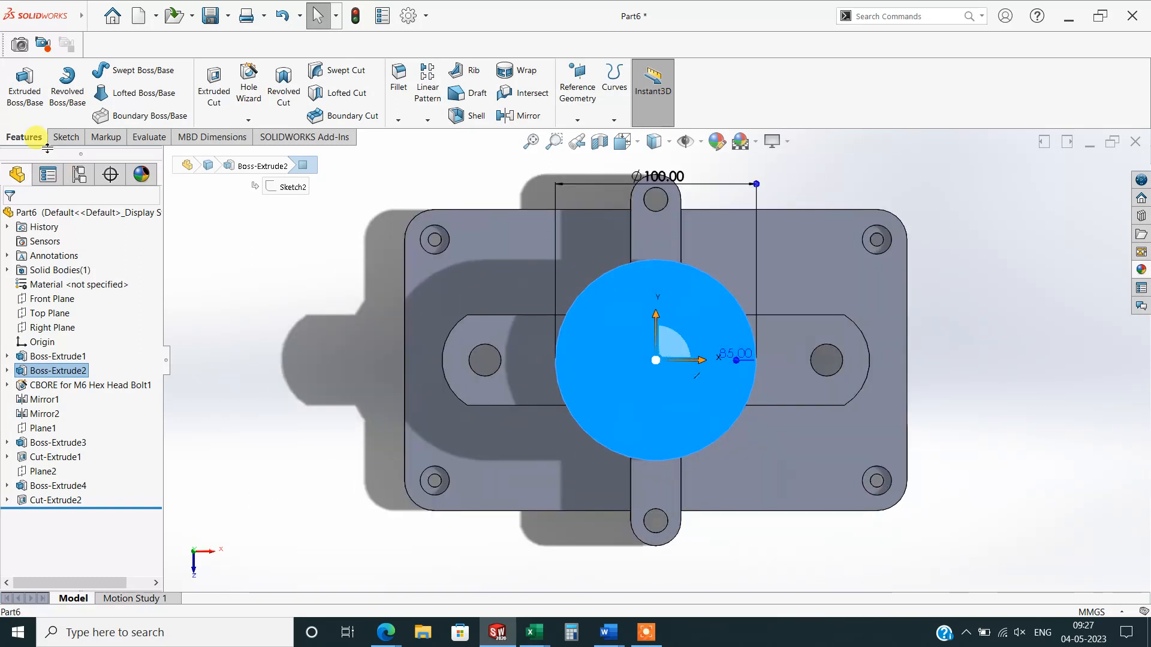
left_click(63, 136)
left_click(19, 79)
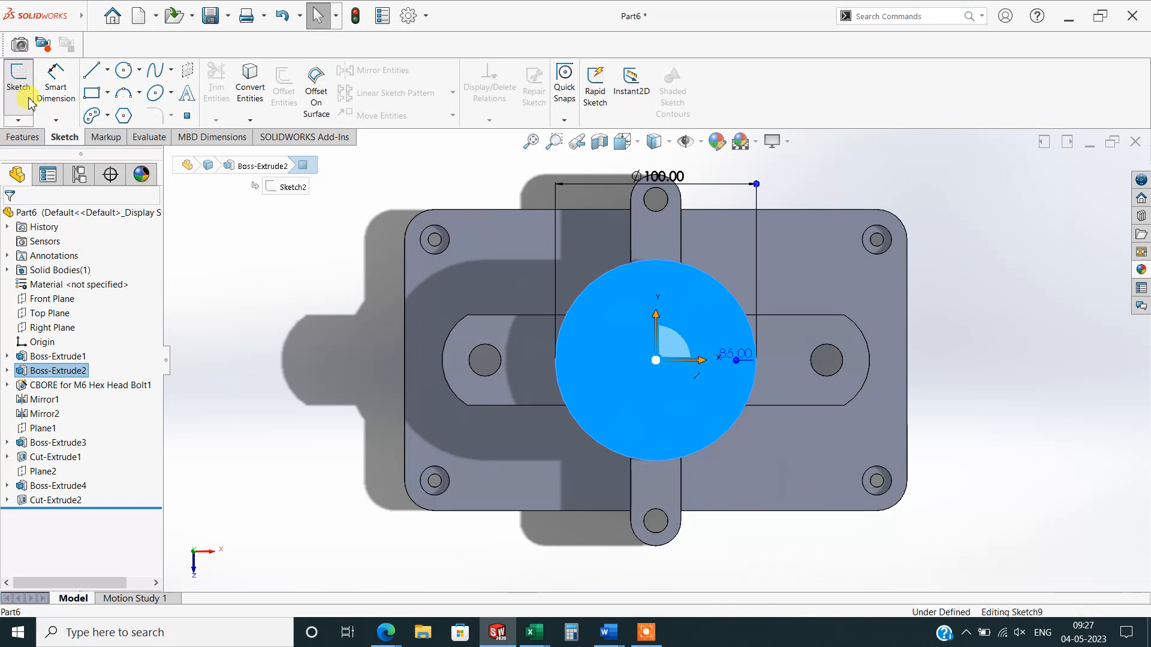
left_click(124, 72)
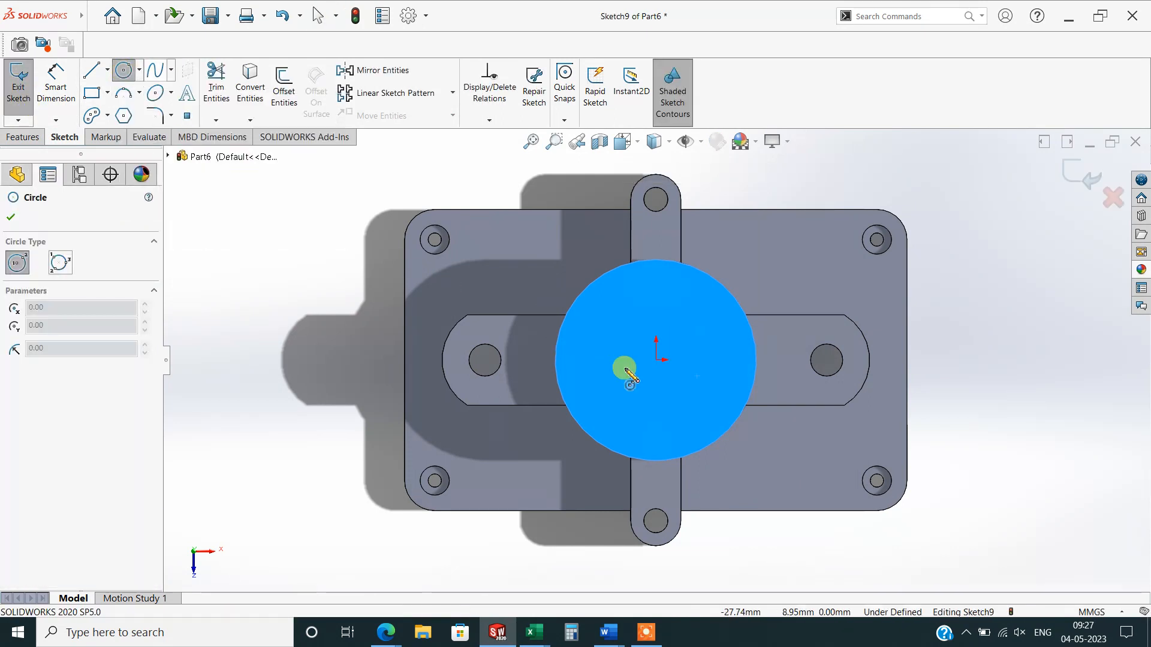
left_click(656, 361)
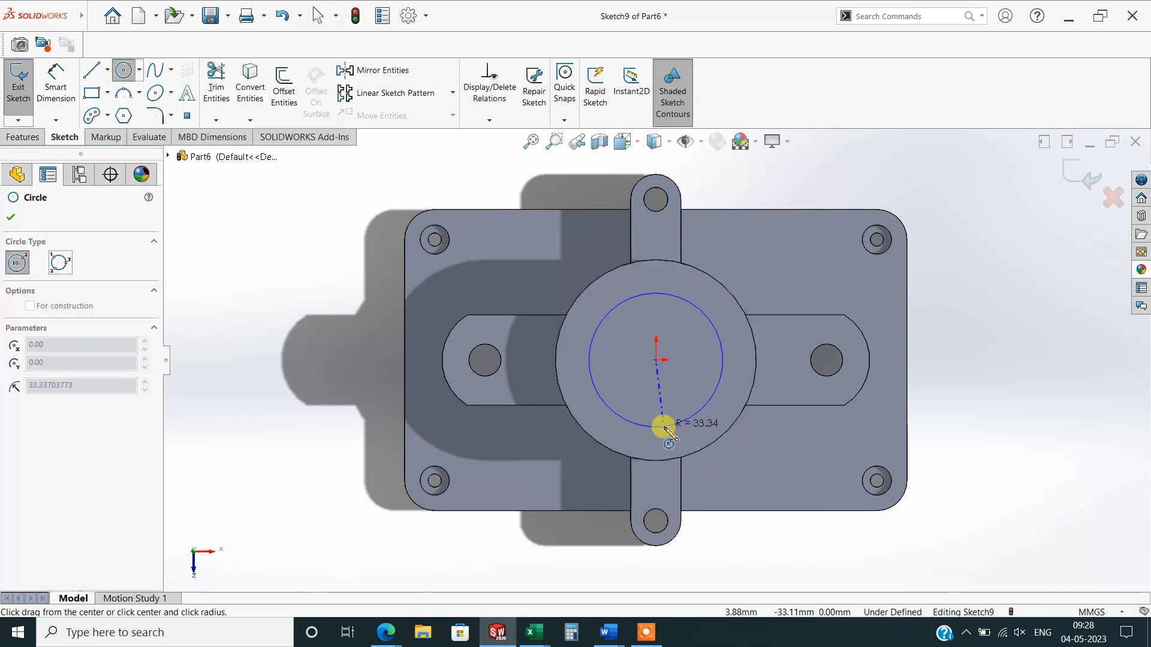
left_click(664, 428)
Dimension the circle on the boss's top face with a 68 mm diameter.
left_click(56, 81)
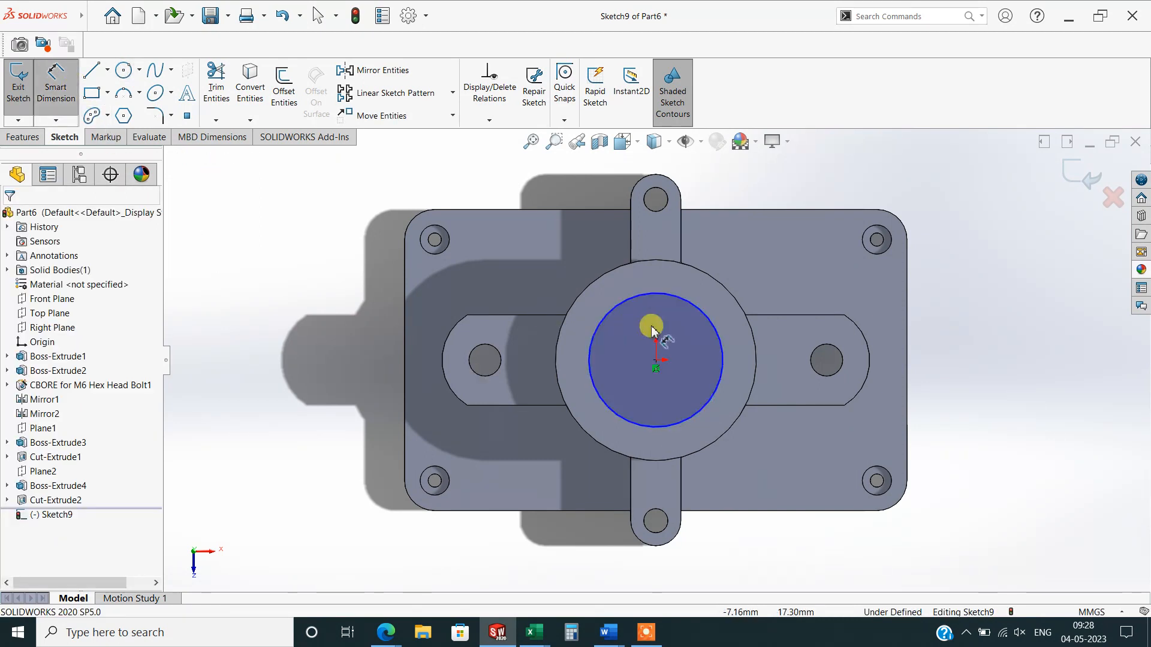
left_click(714, 330)
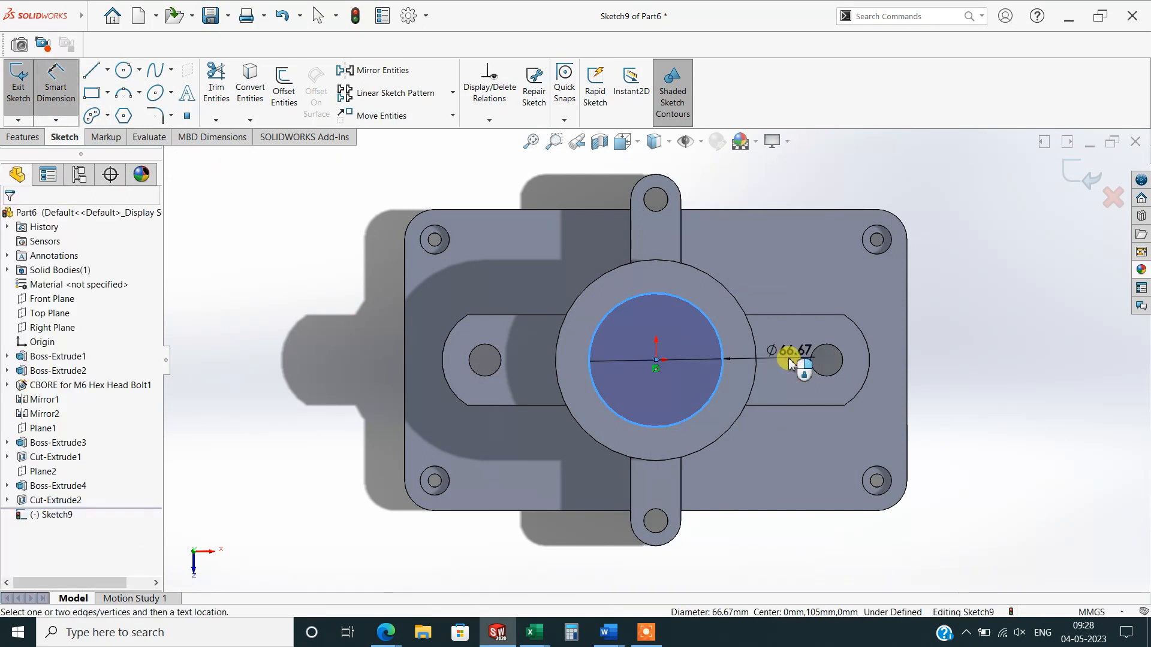
left_click(790, 361)
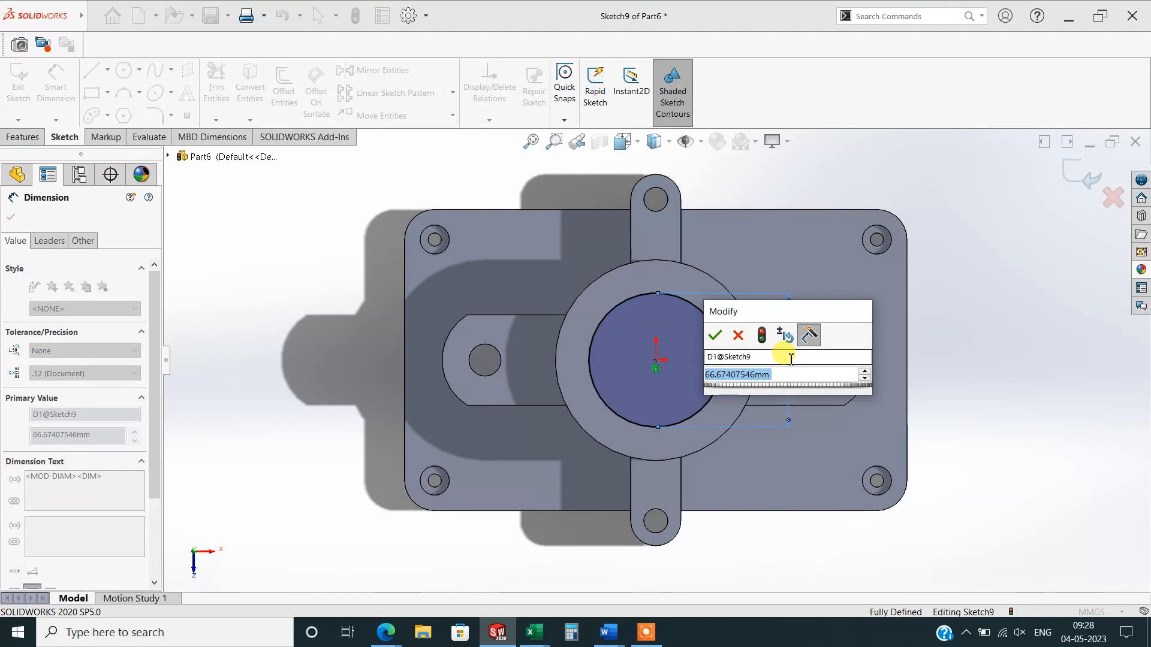
type("68")
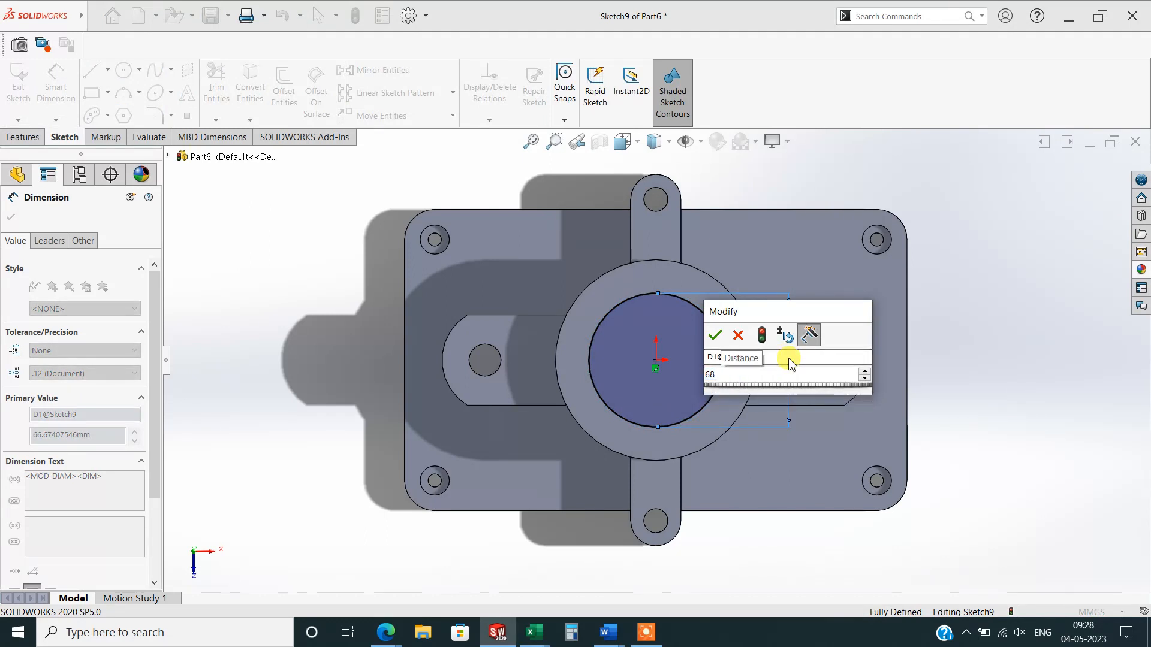
key("Return")
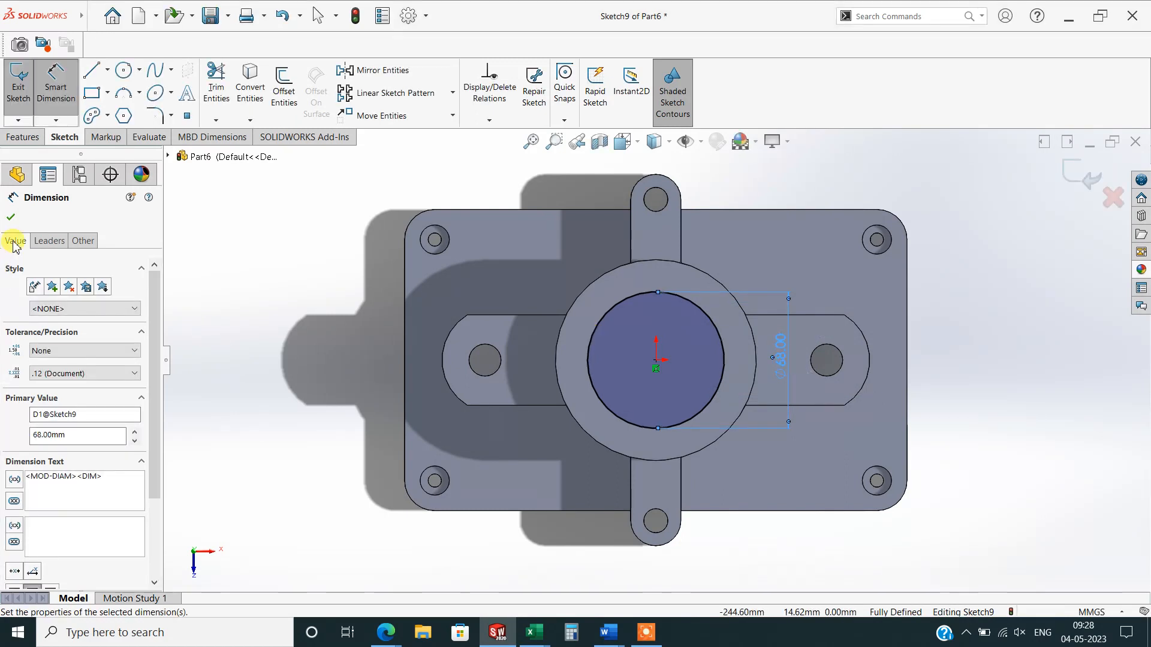
left_click(11, 217)
Extrude-cut the 68 mm circle Through All to bore out the central boss and base plate.
left_click(23, 137)
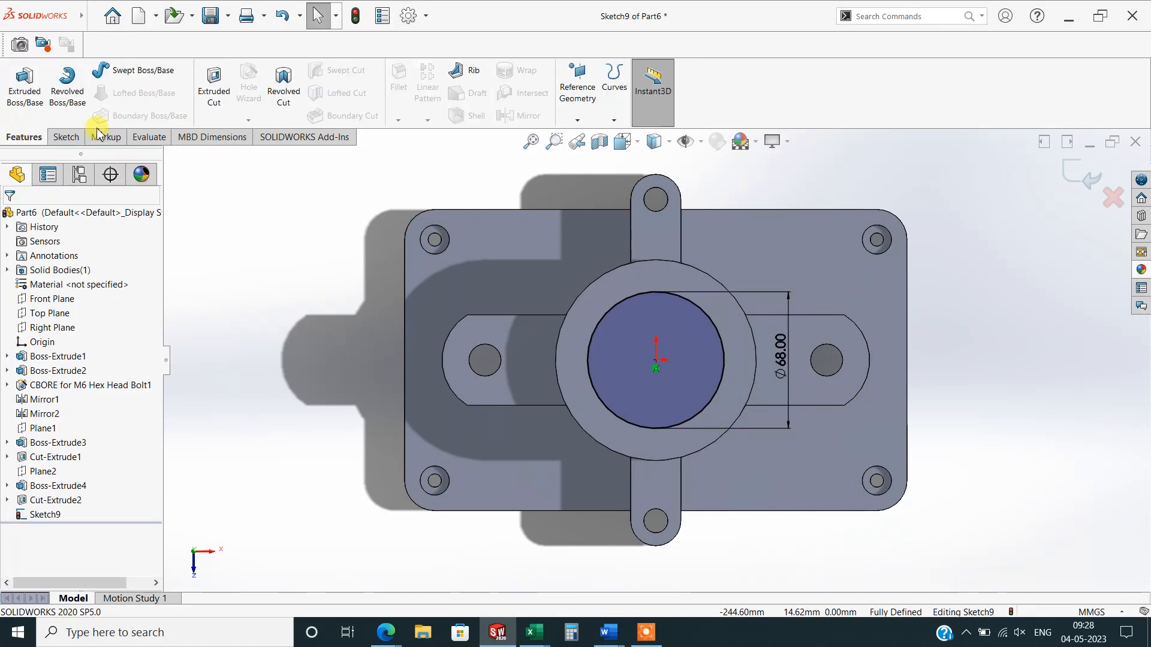
left_click(200, 107)
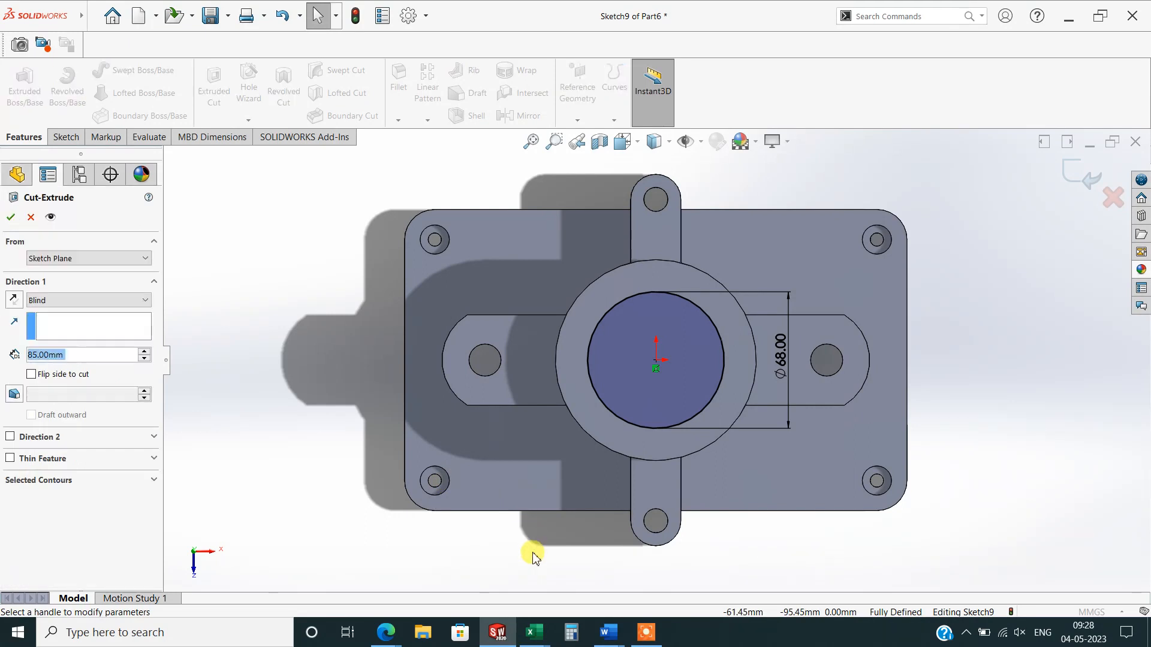
left_click(70, 300)
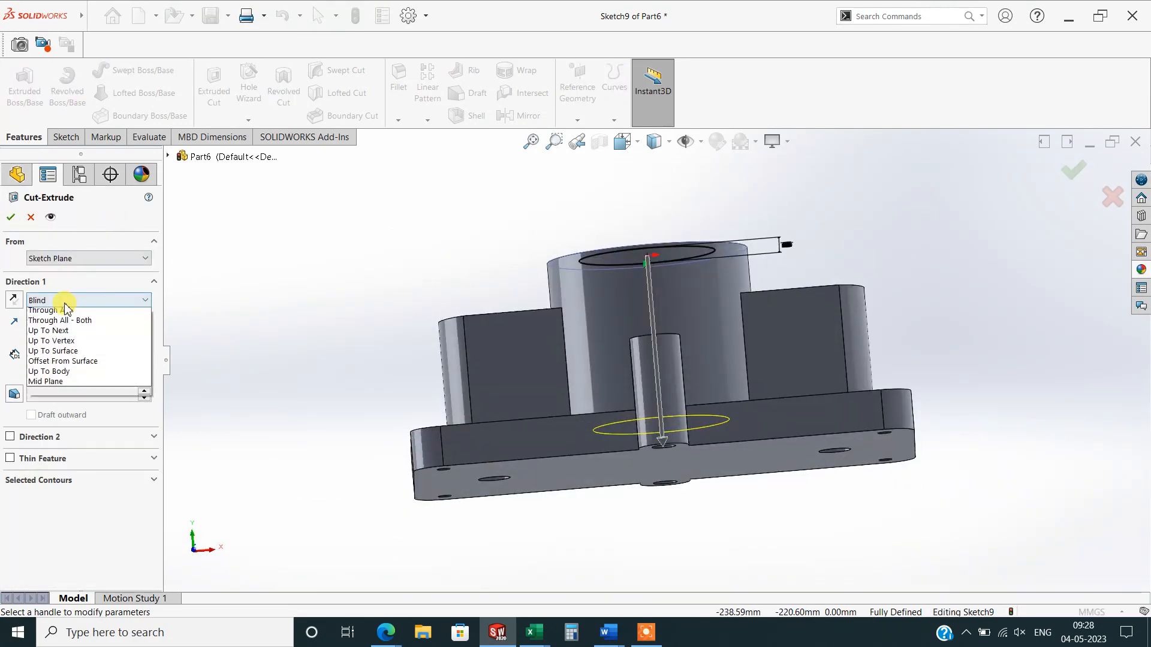
left_click(67, 312)
left_click(11, 217)
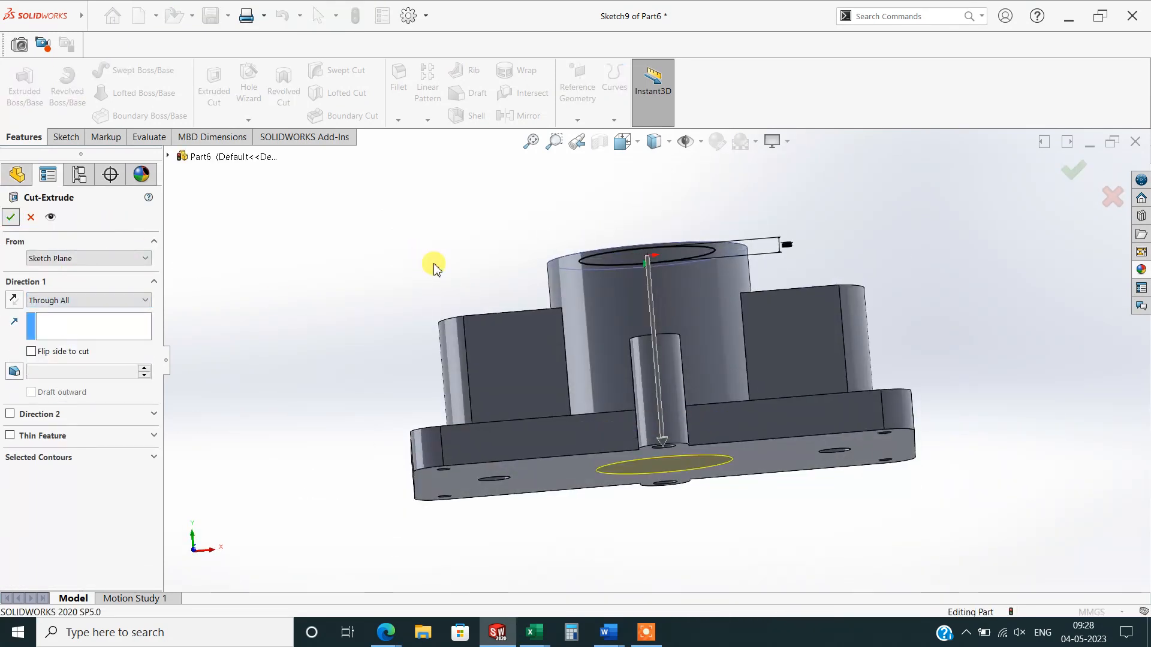
middle_click_drag(477, 224, 489, 398)
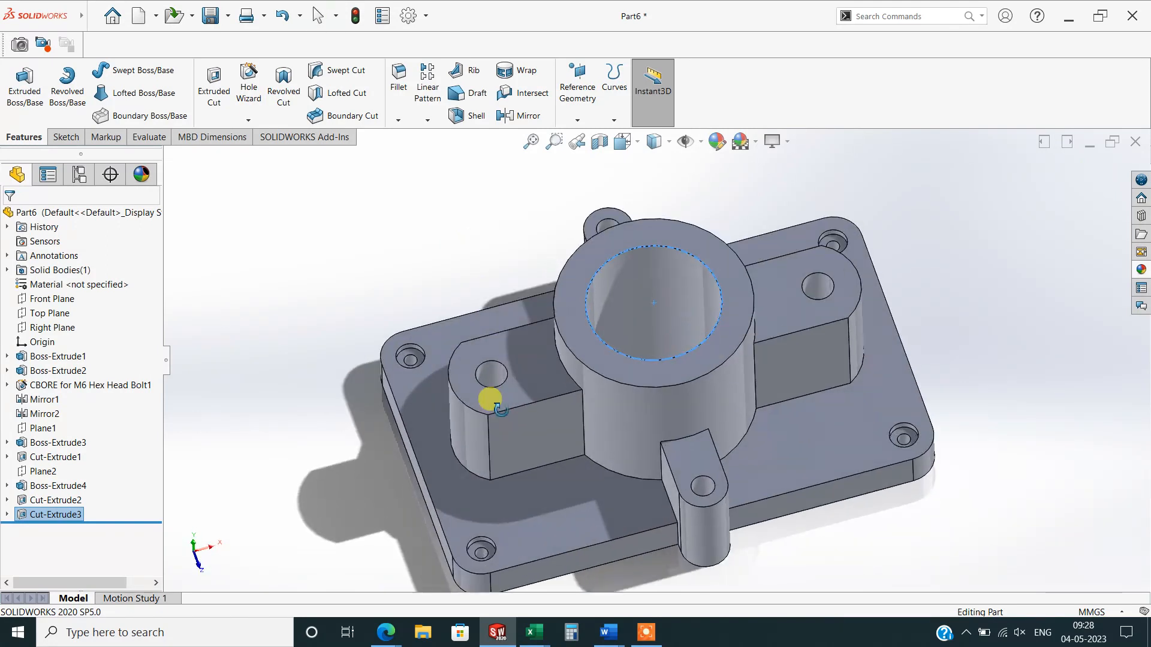
left_click(802, 210)
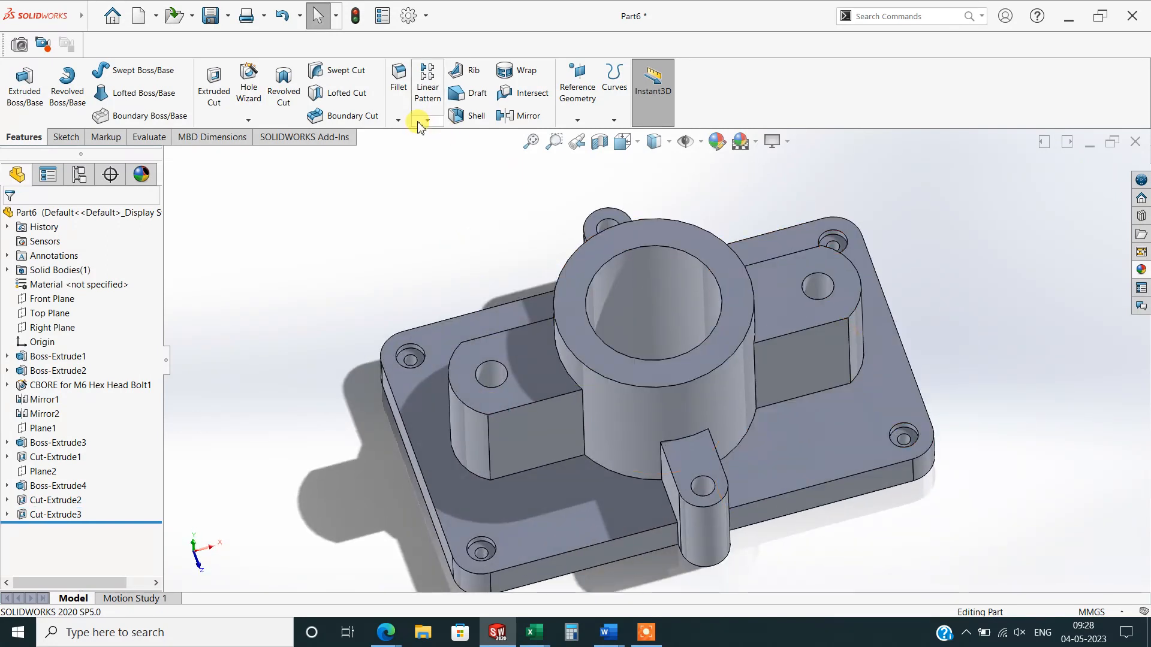
Create a reference plane offset 25 mm downward from the boss's top ring face.
left_click(577, 120)
left_click(586, 136)
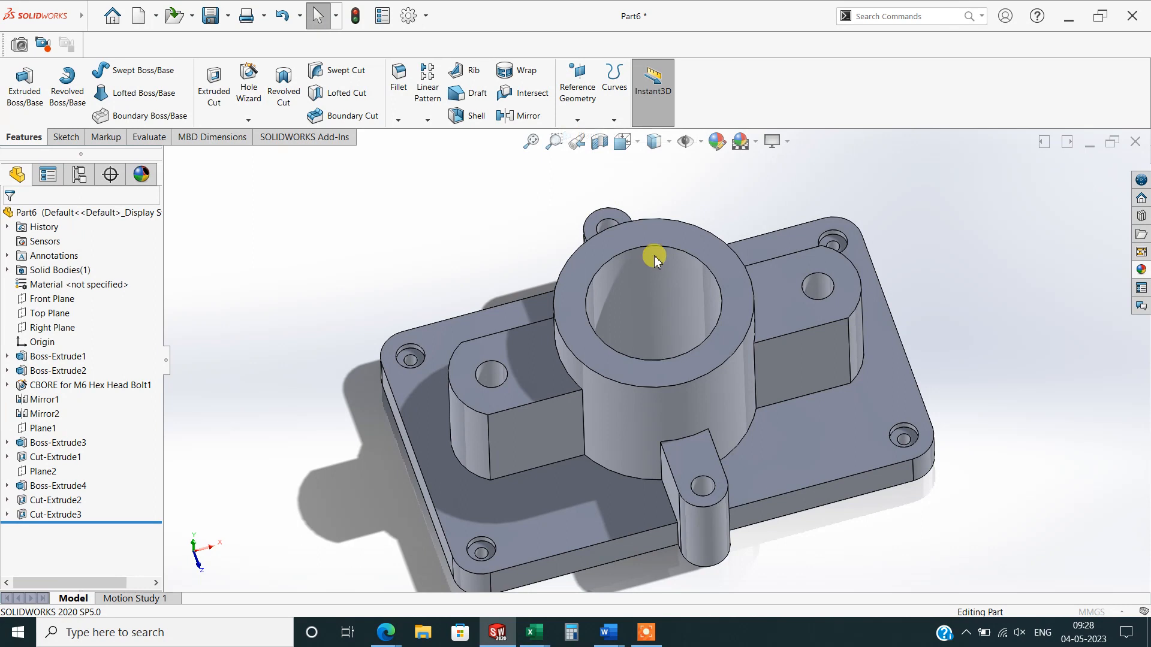
left_click(653, 237)
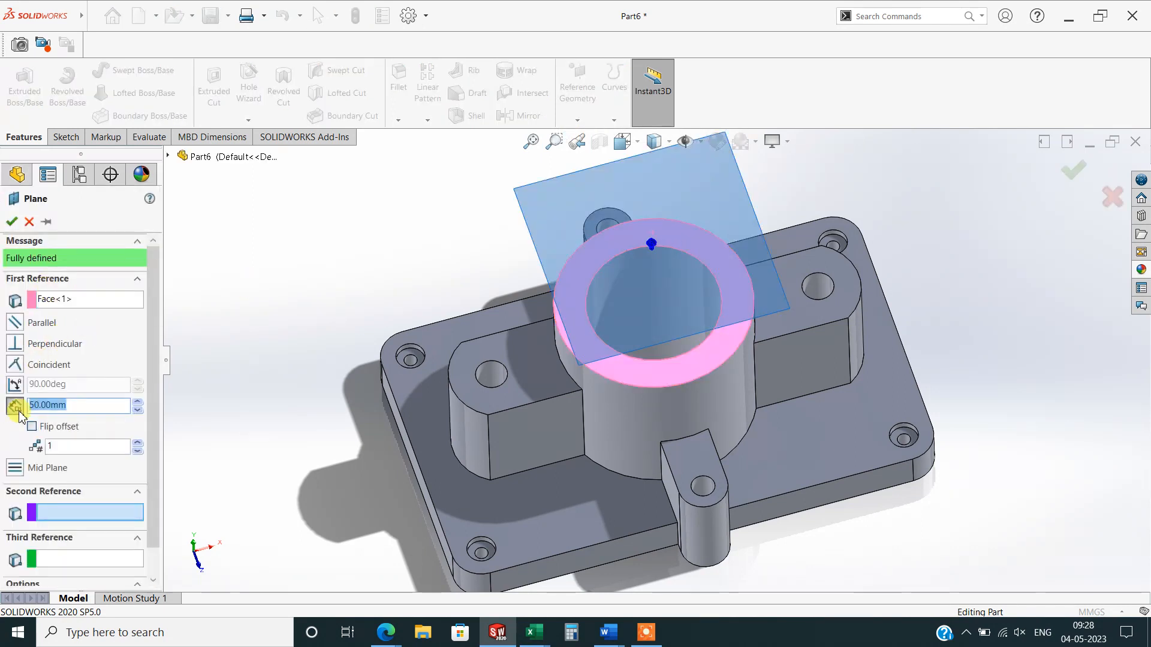
left_click(32, 427)
middle_click_drag(727, 514, 730, 398)
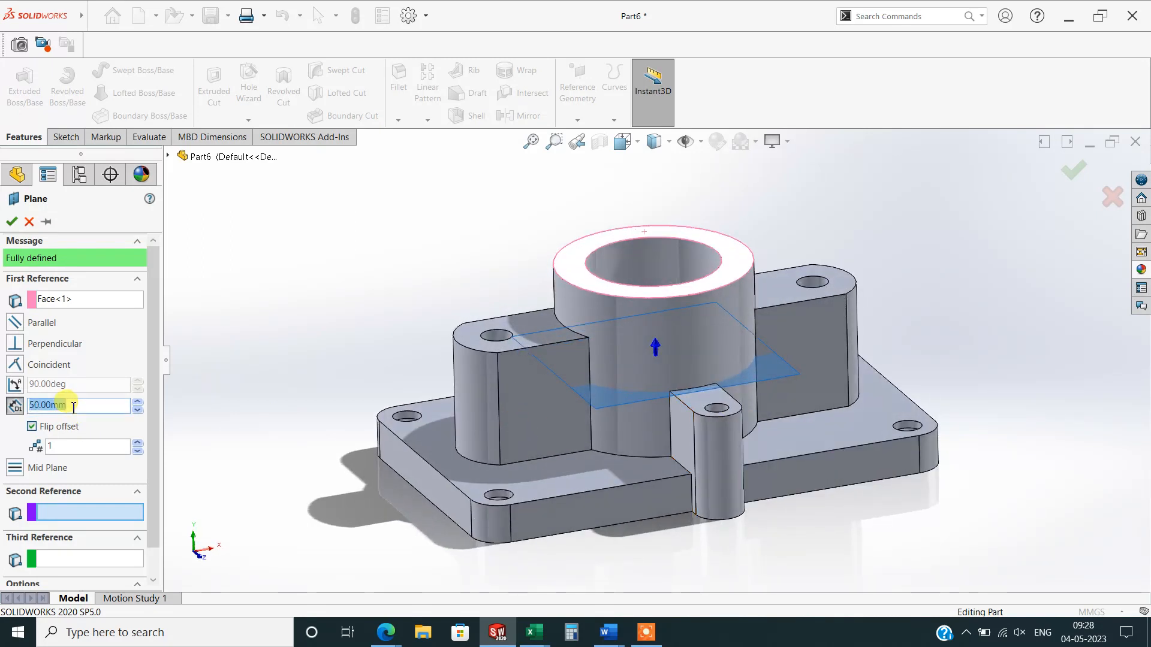
key("Return")
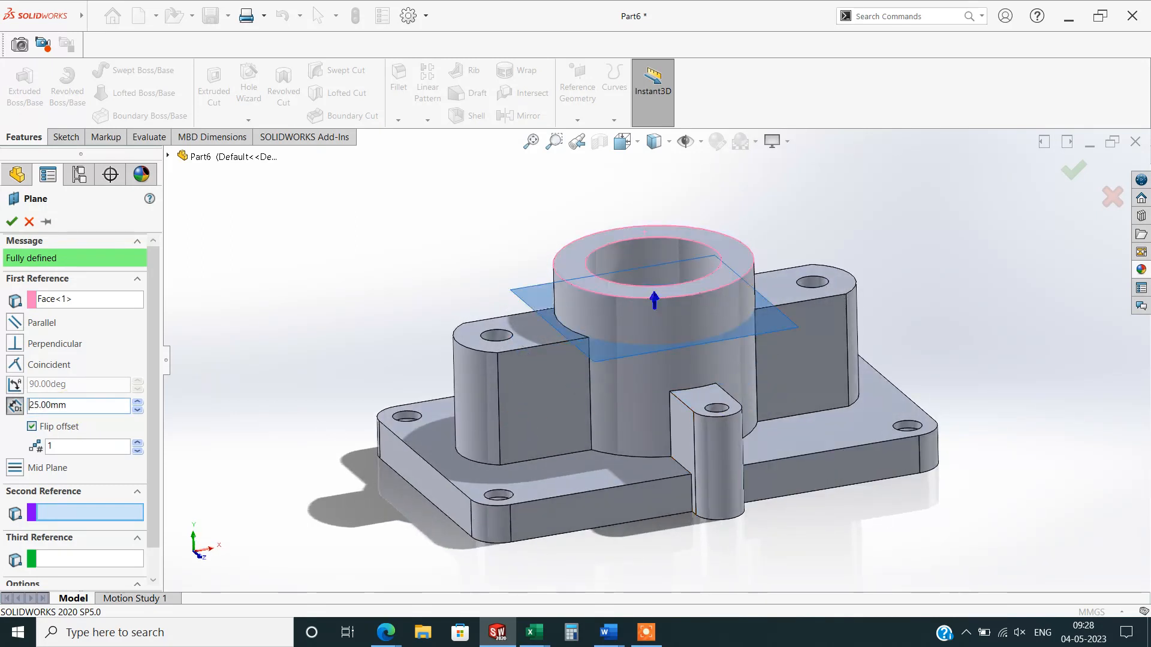
left_click(11, 223)
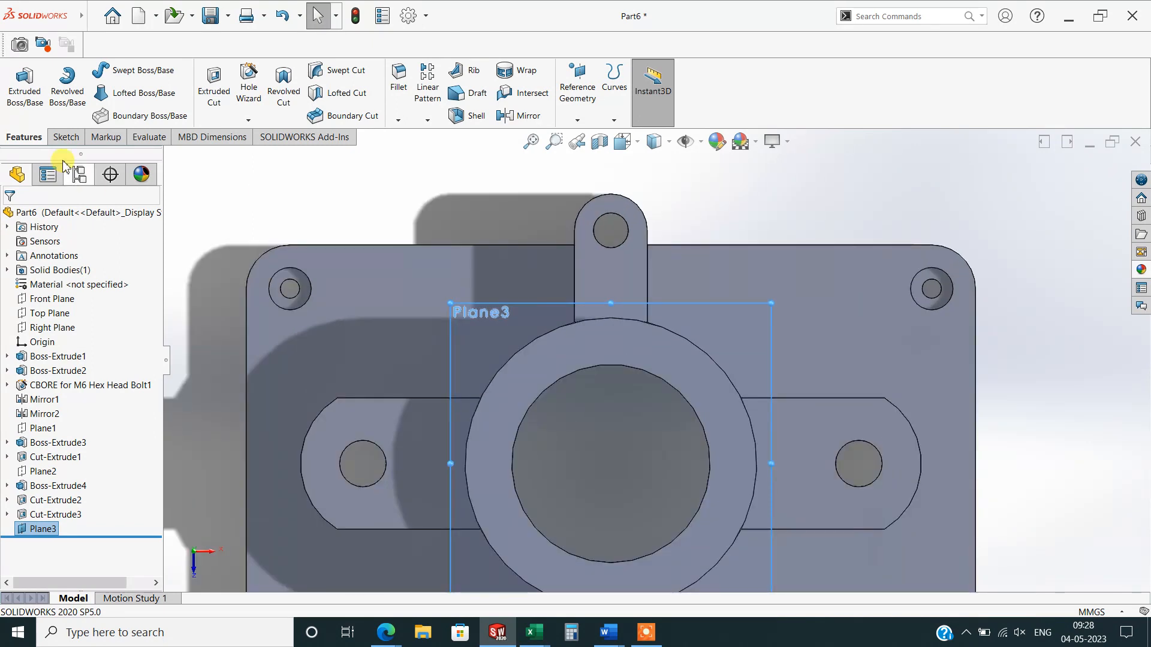
Sketch two concentric circles of about 13.7 mm and 5.6 mm radius at the origin on the new plane.
left_click(60, 139)
left_click(19, 81)
left_click(123, 70)
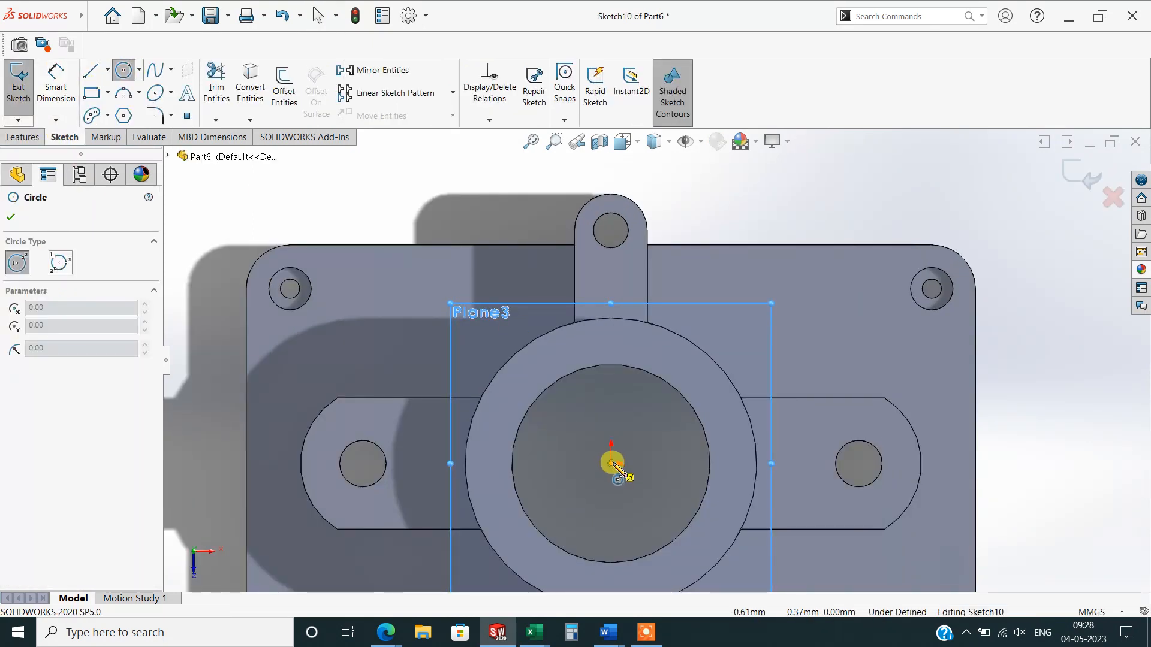
left_click(612, 464)
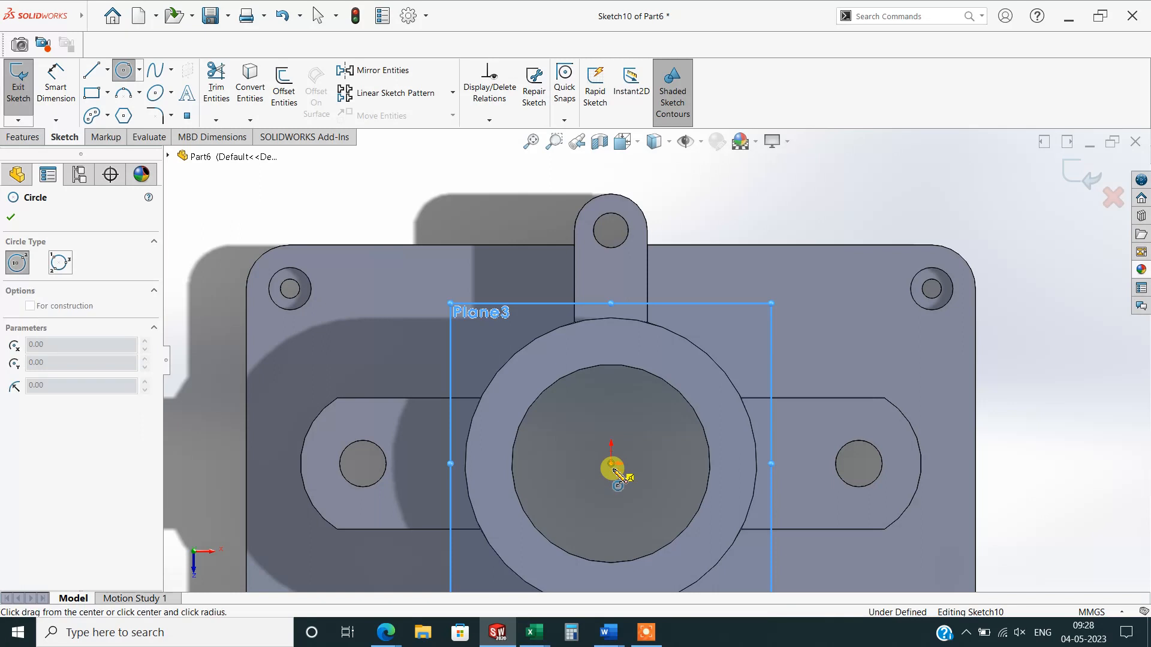
left_click(620, 505)
left_click(612, 464)
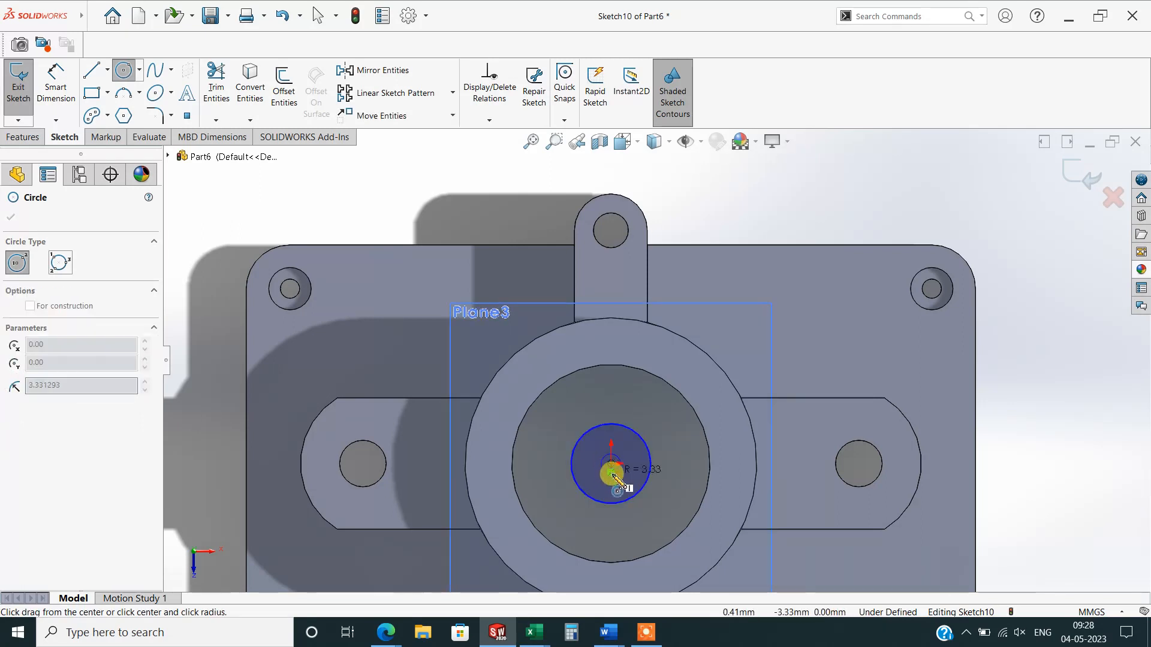
left_click(617, 487)
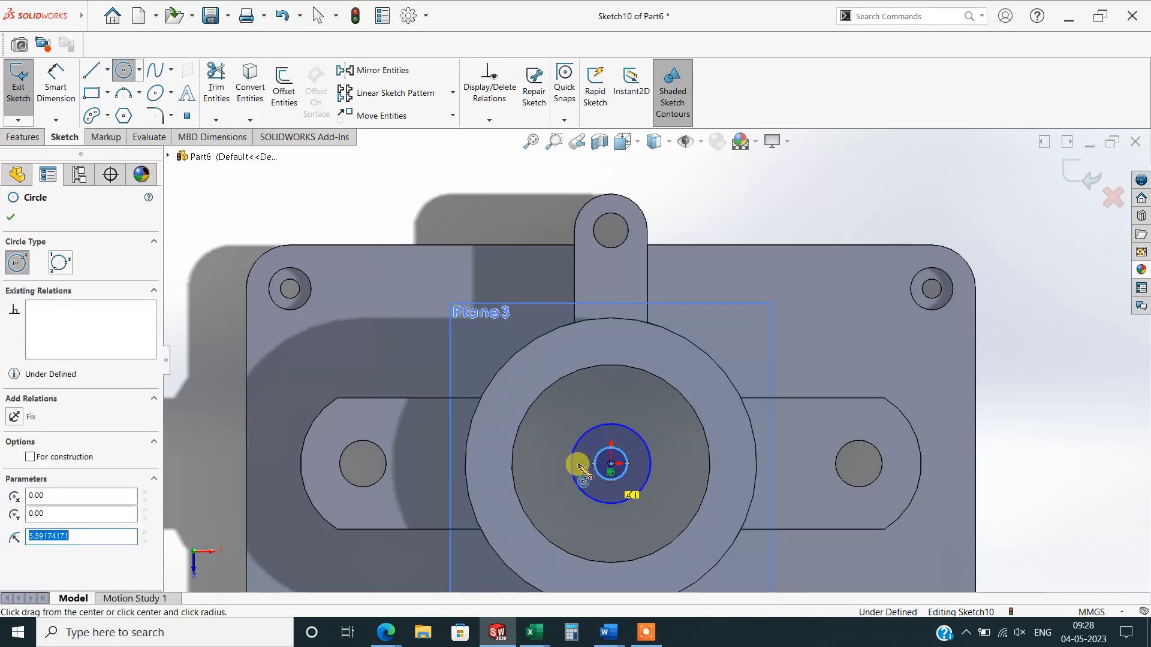
Dimension the outer concentric circle with a 30 mm diameter and the inner one with 12 mm.
left_click(56, 82)
left_click(610, 426)
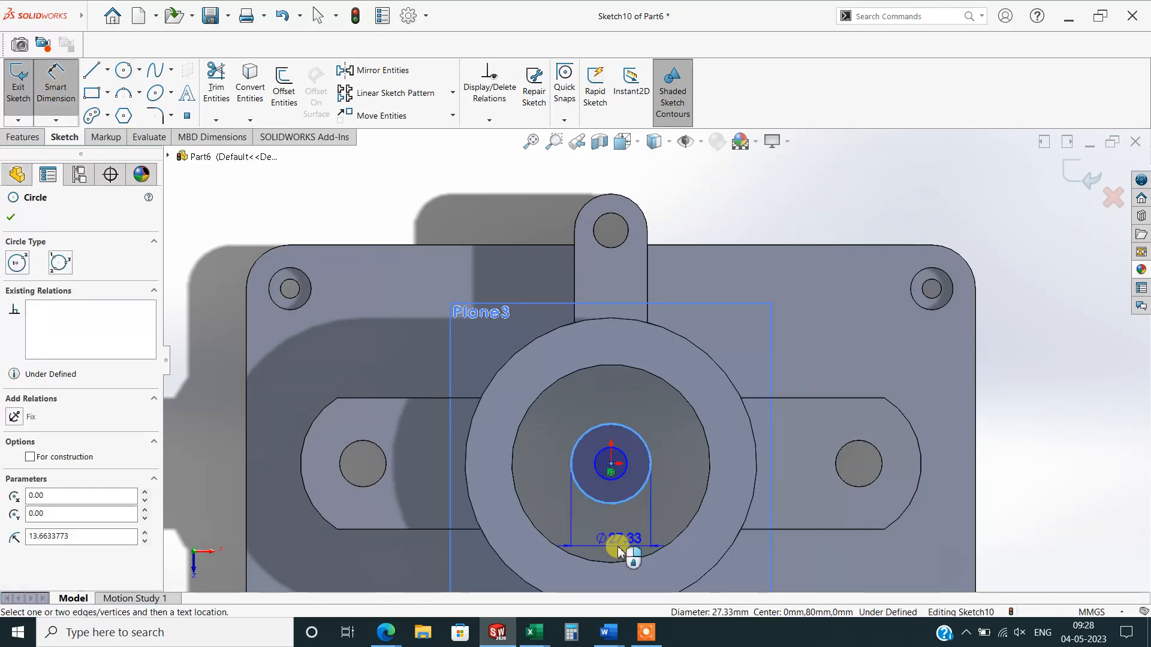
left_click(619, 550)
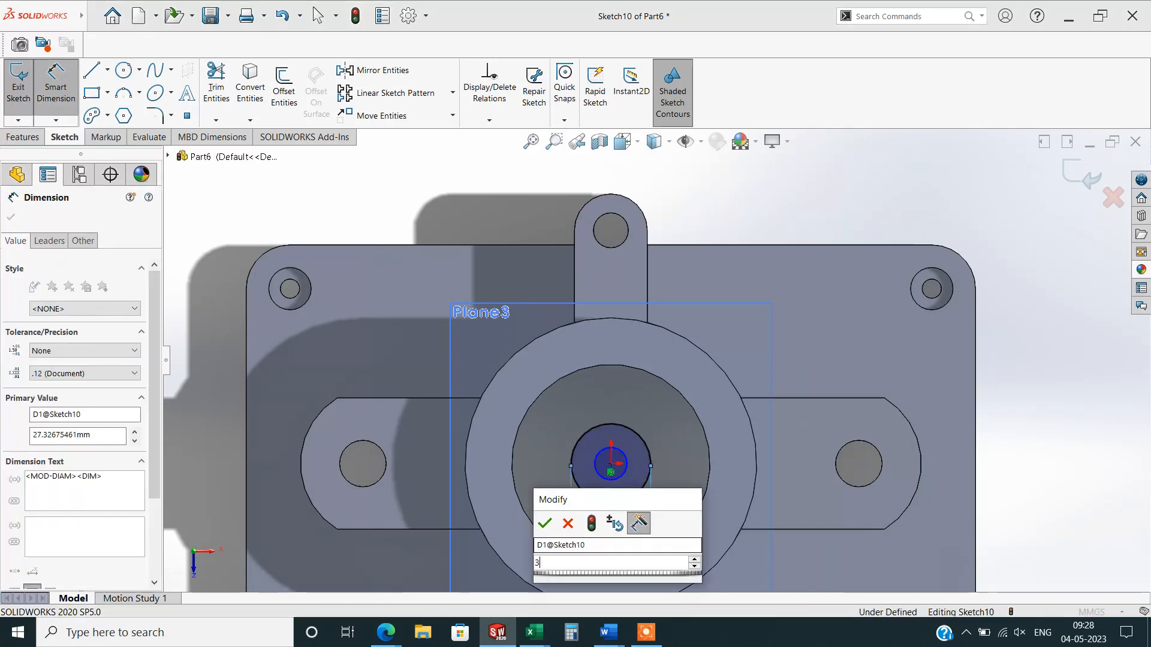
key("Return")
left_click(610, 481)
left_click(609, 517)
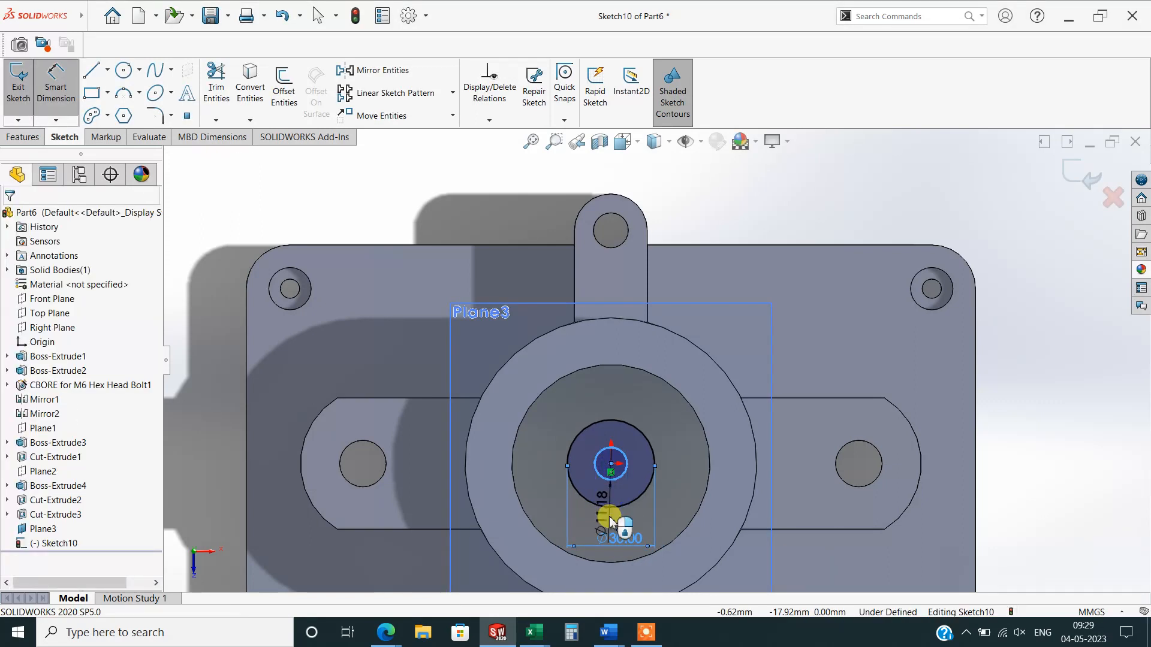
type("12")
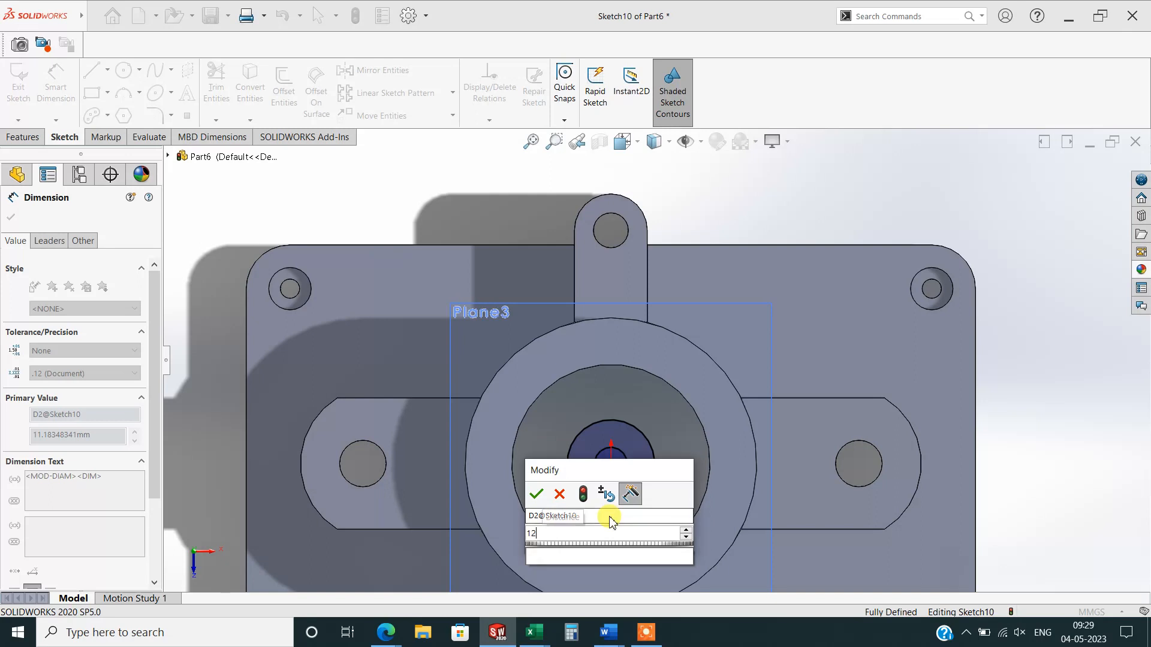
key("Return")
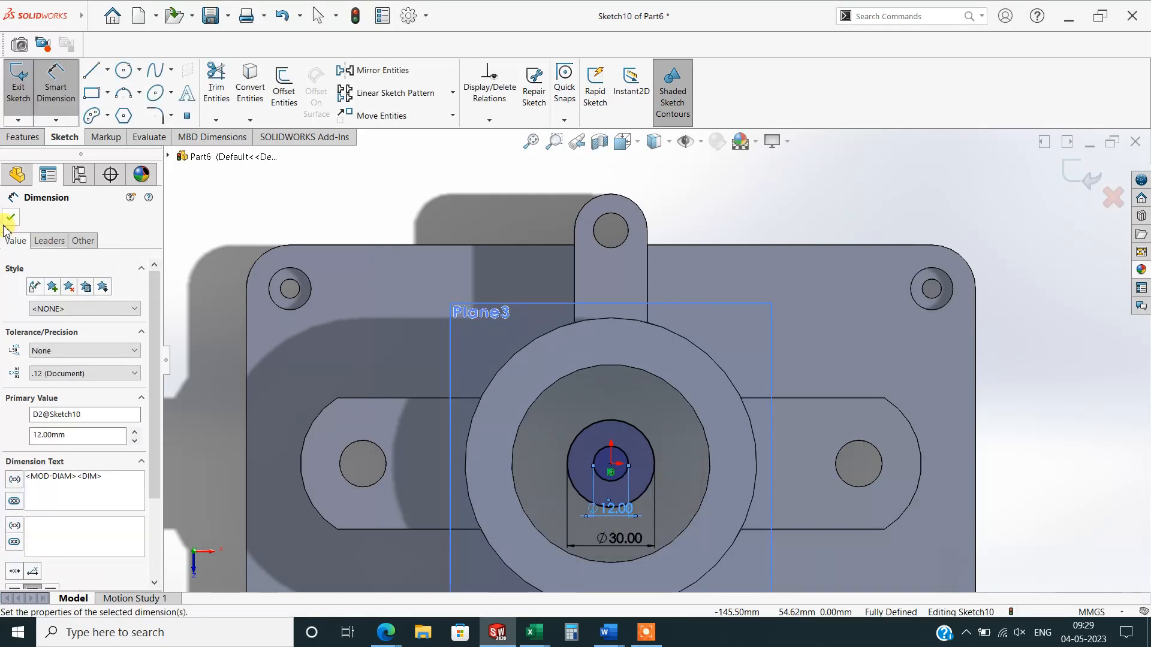
left_click(10, 220)
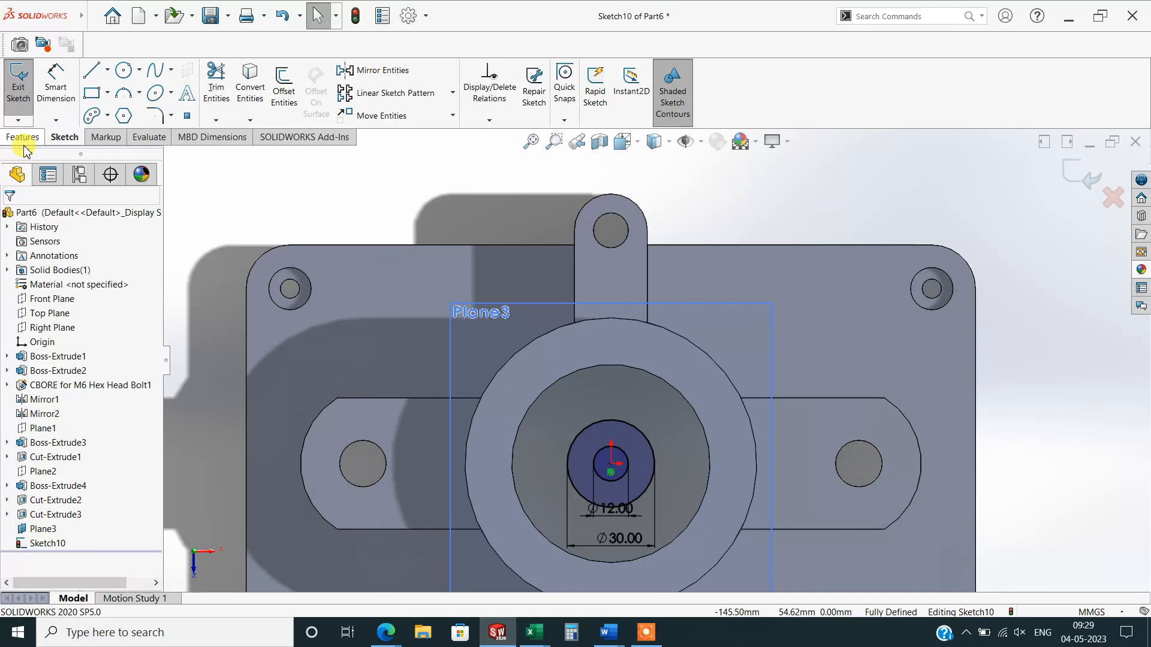
Convert the 68 mm bore edge into a sketch circle around the two concentric hub circles.
left_click(250, 95)
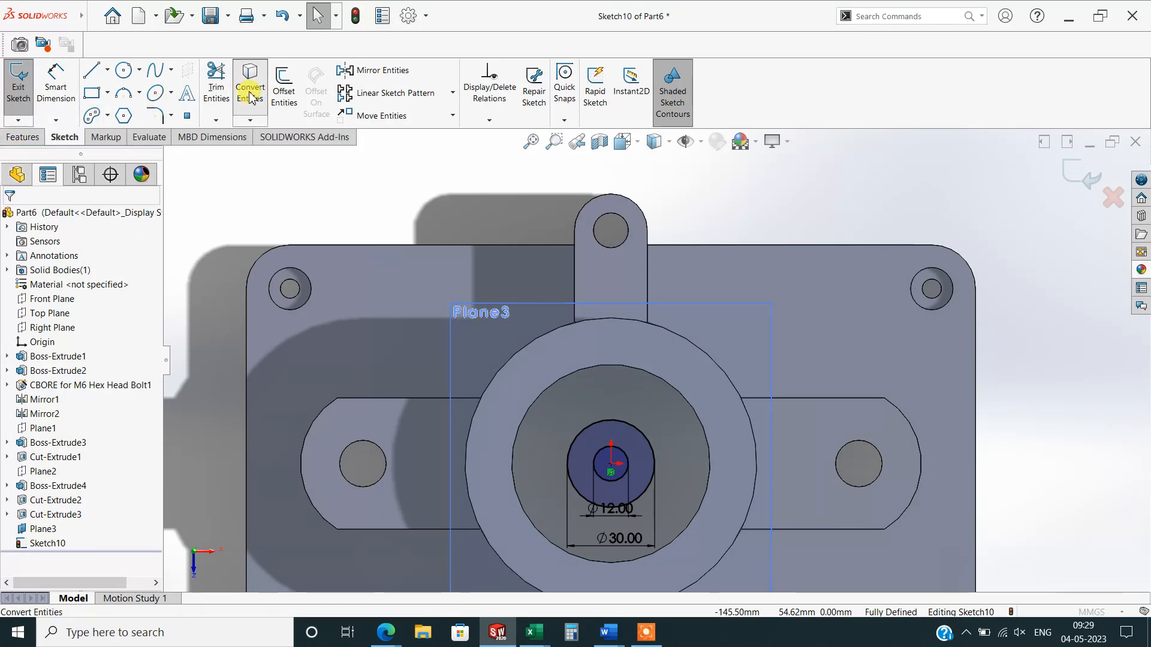
left_click(573, 378)
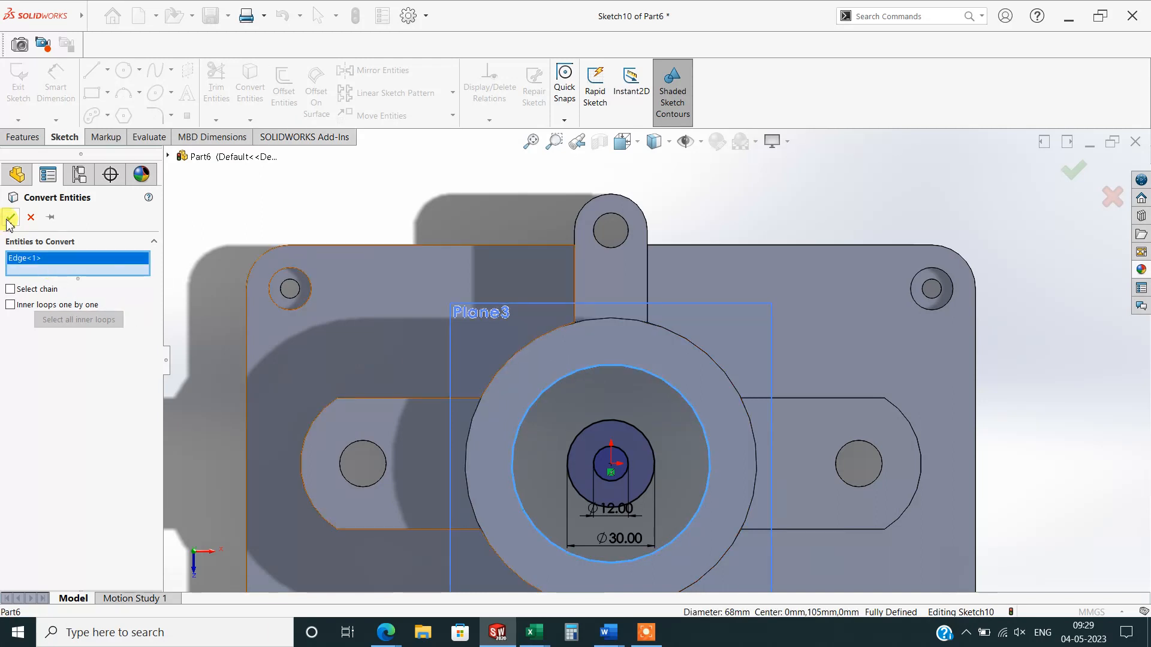
left_click(9, 219)
Sketch a narrow vertical rectangle about 8.6 mm wide and 34 mm tall from above the bore circle into the 12 mm circle.
scroll(665, 468, "down", 3)
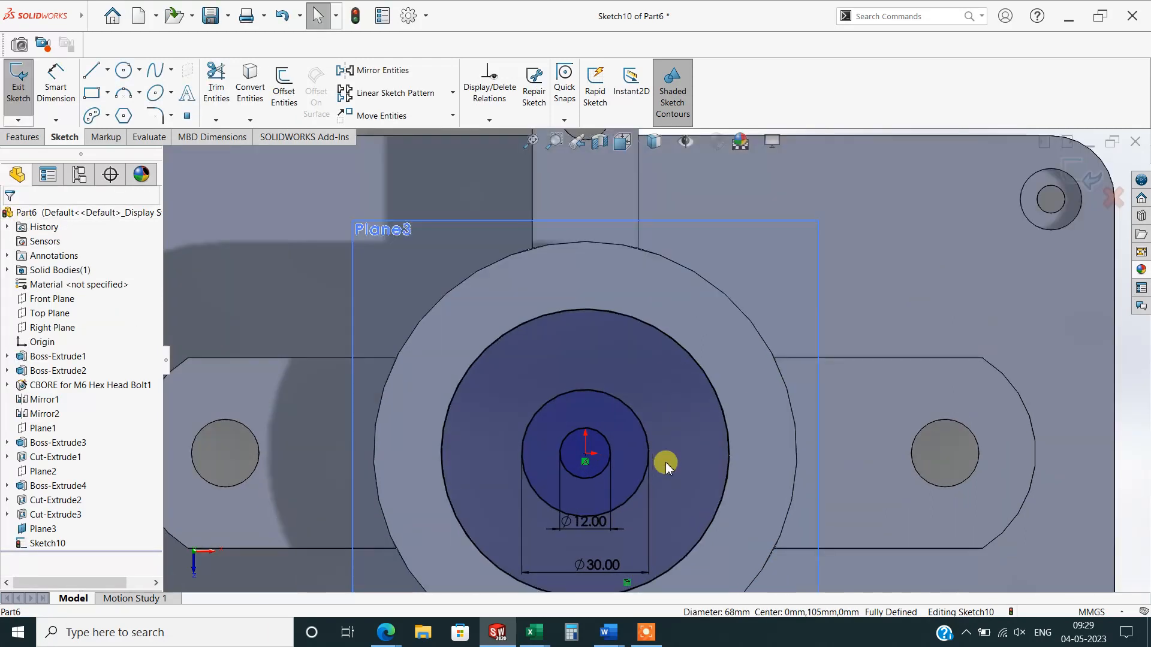
left_click(91, 95)
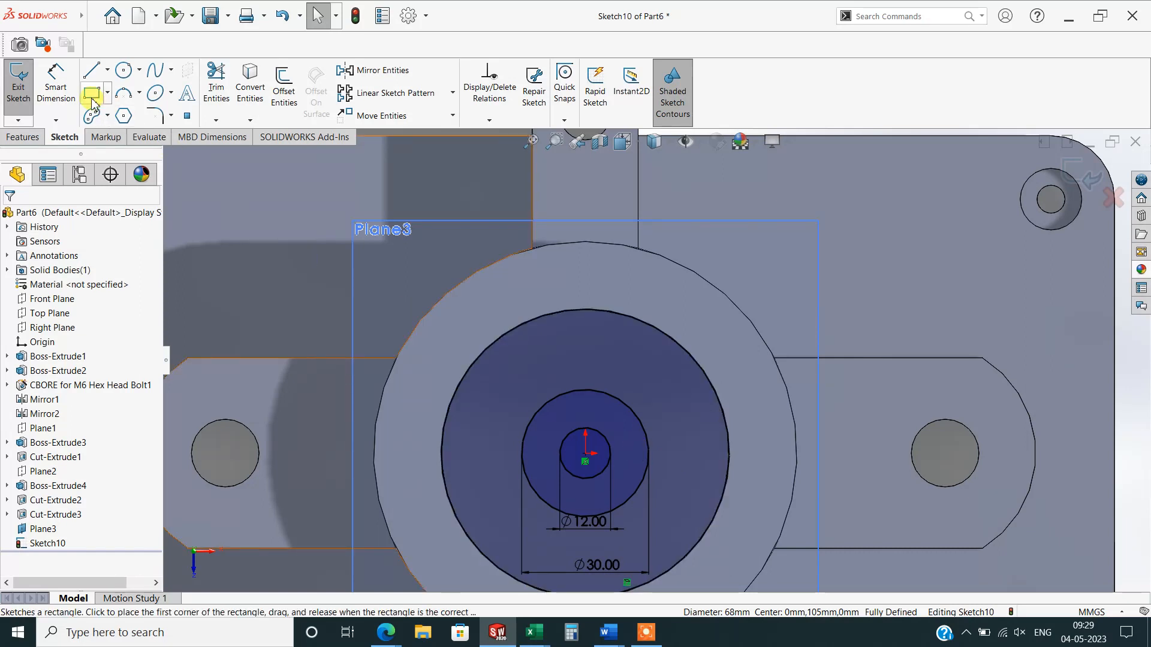
left_click(561, 295)
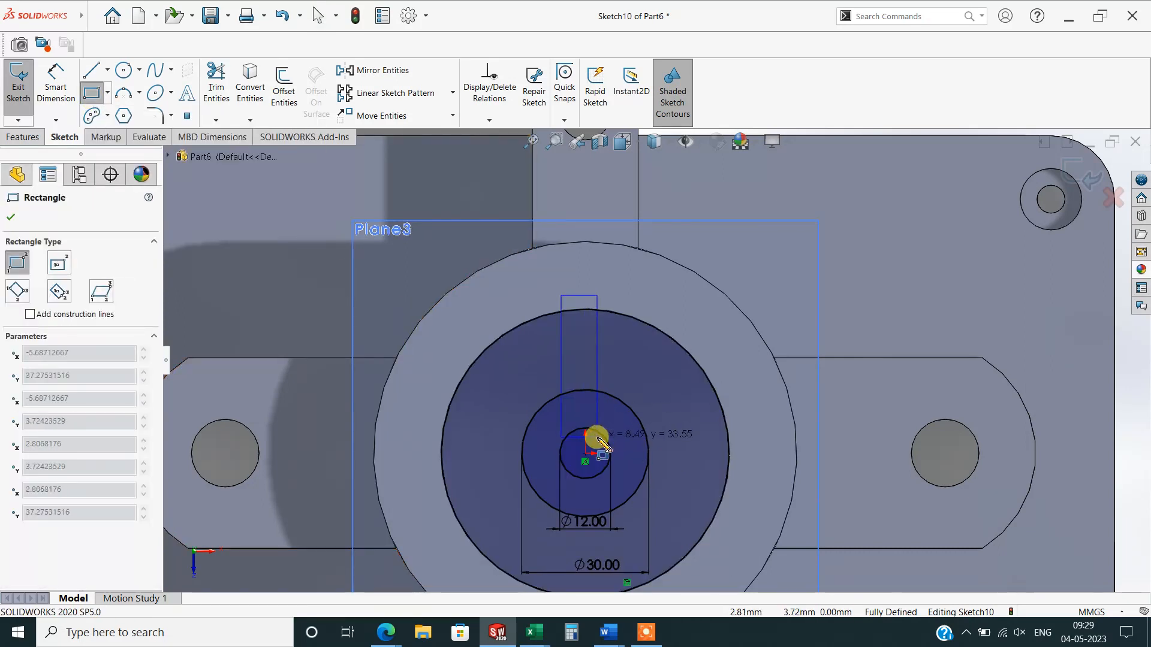
left_click(597, 439)
right_click(891, 231)
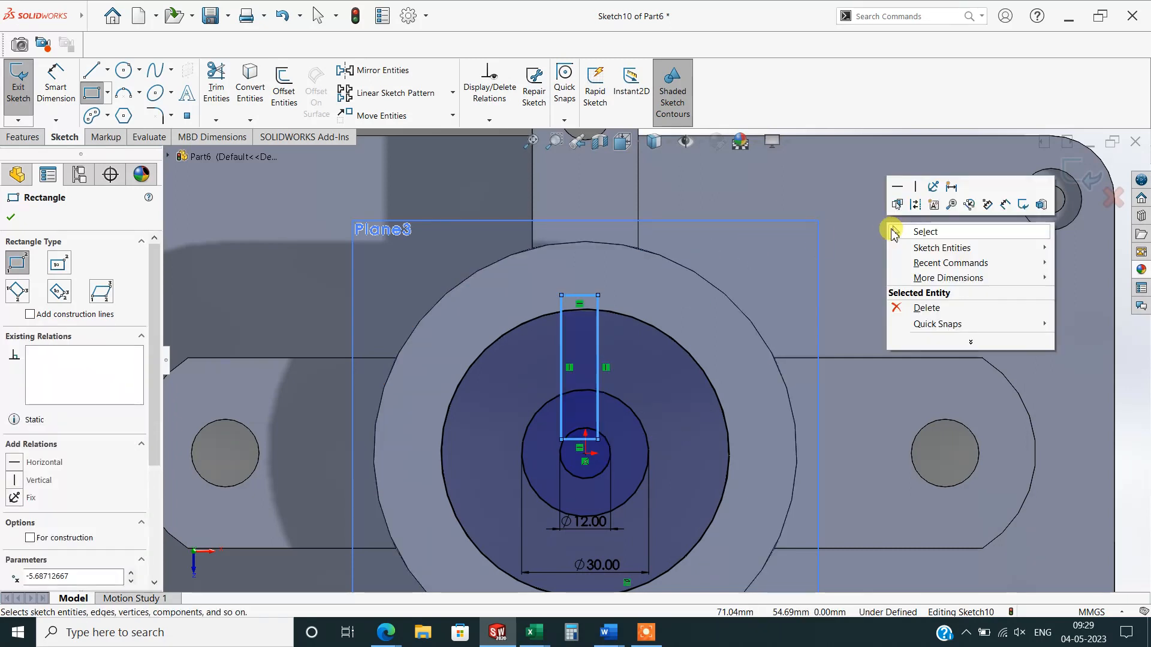
left_click(914, 232)
Add a Vertical relation between the midpoint of the rectangle's top edge and the origin.
scroll(569, 414, "down", 2)
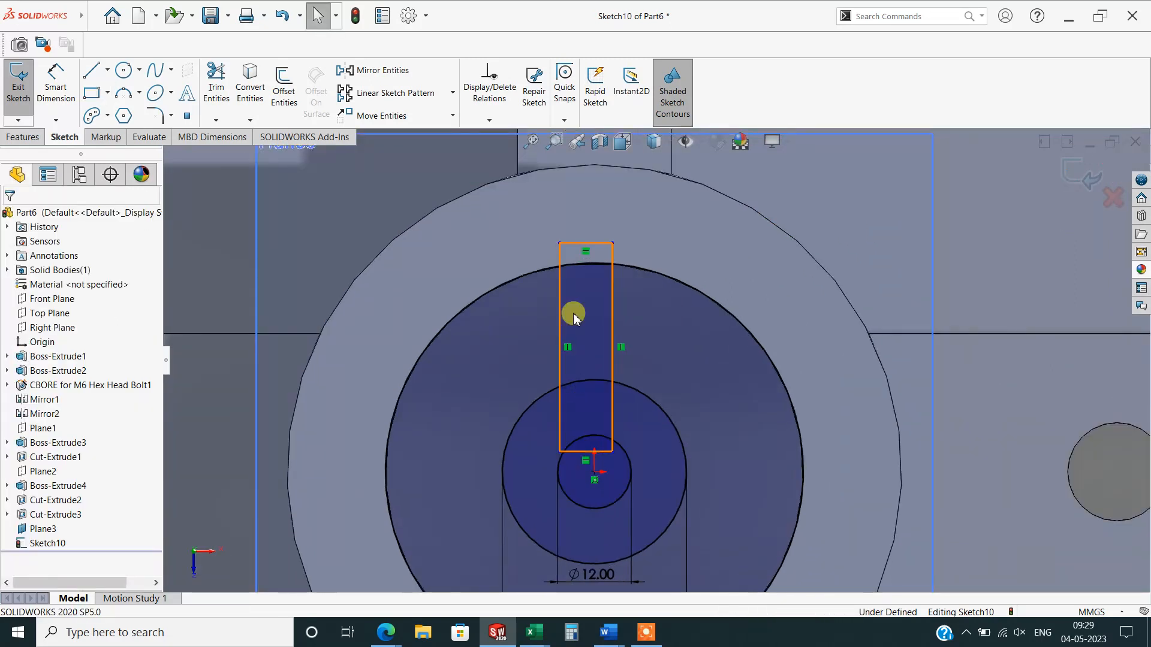
left_click(585, 243)
left_click(596, 471)
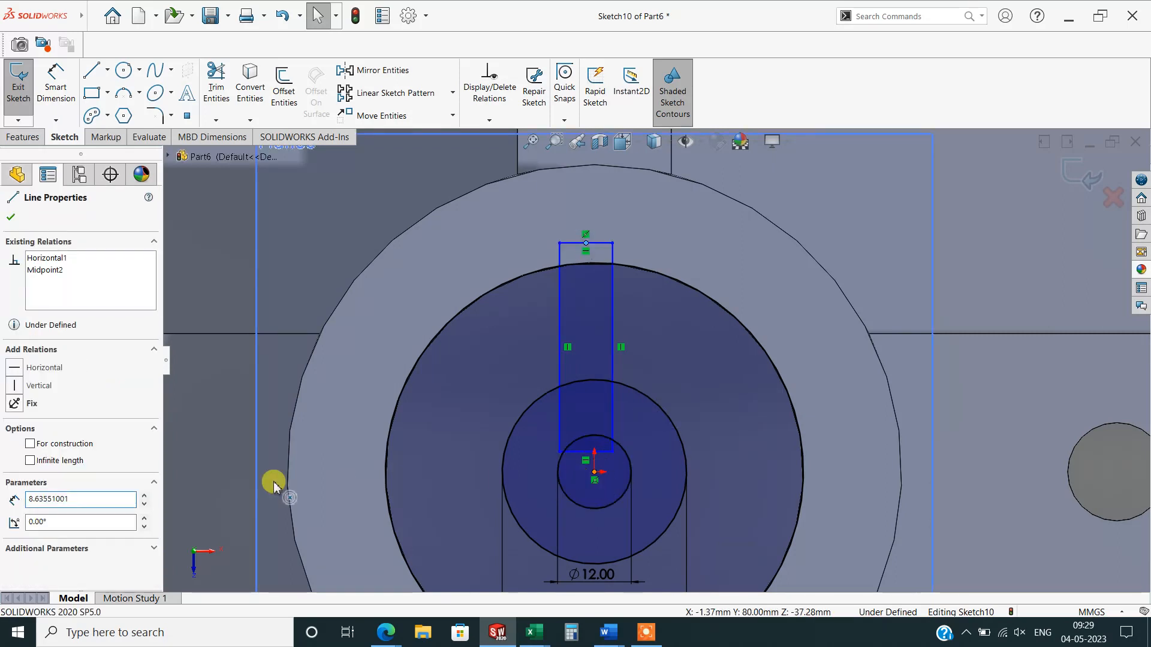
left_click(15, 447)
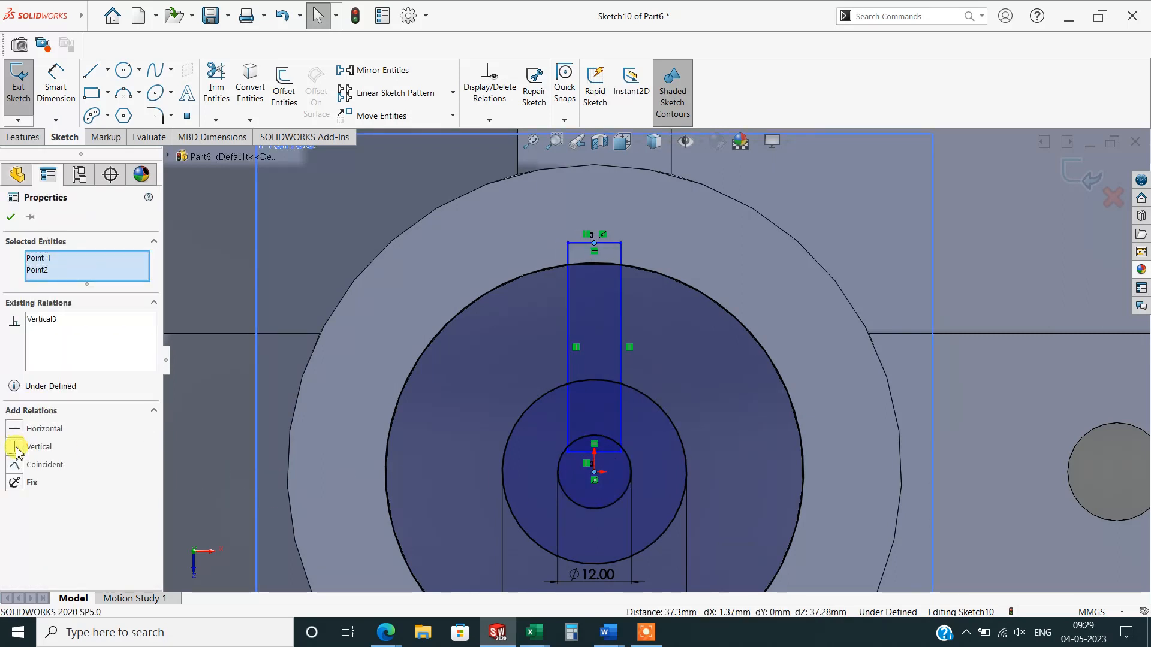
left_click(12, 215)
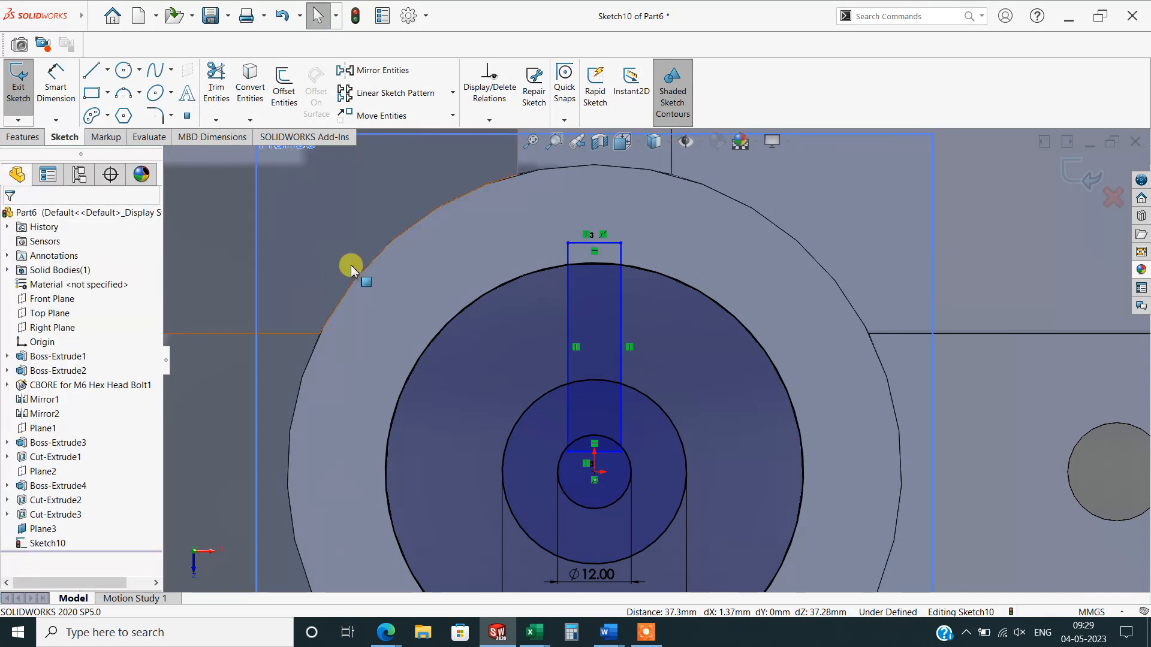
Dimension the rectangle's top edge with a width of 5 mm.
left_click(56, 89)
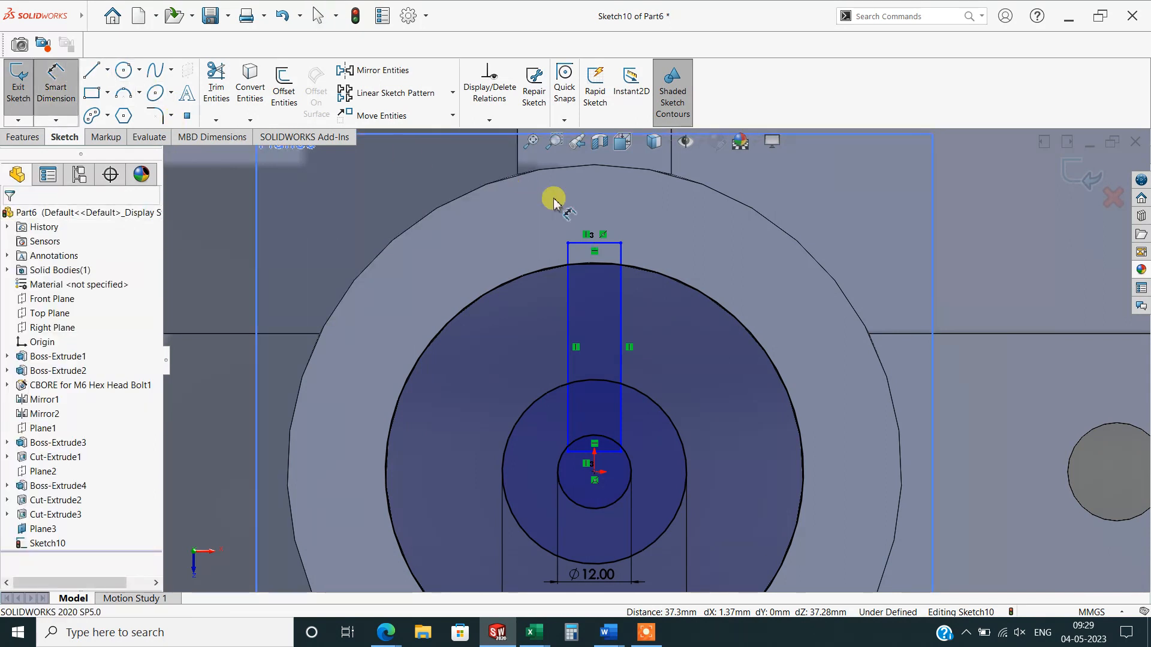
left_click(597, 242)
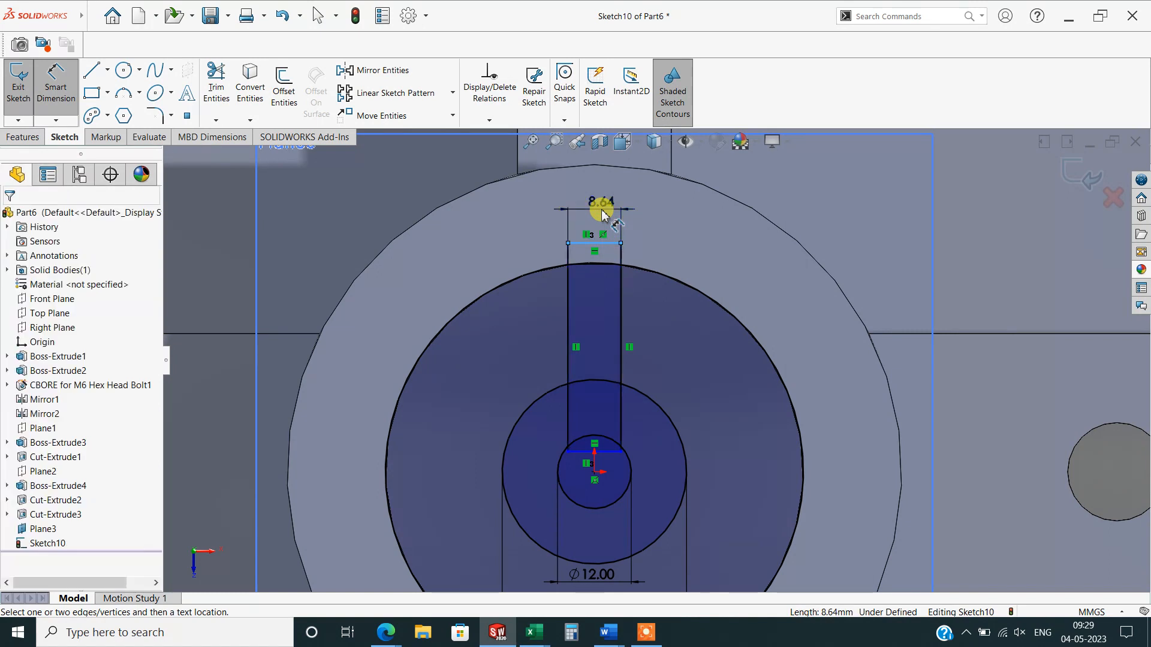
left_click(603, 215)
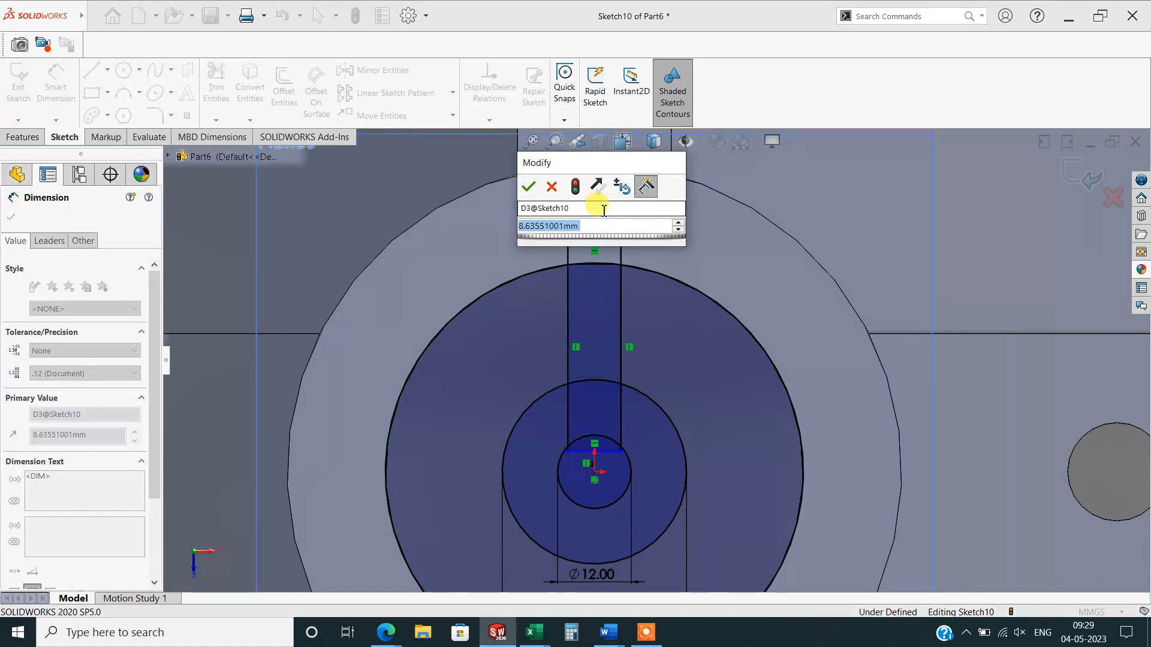
type("5")
key("Return")
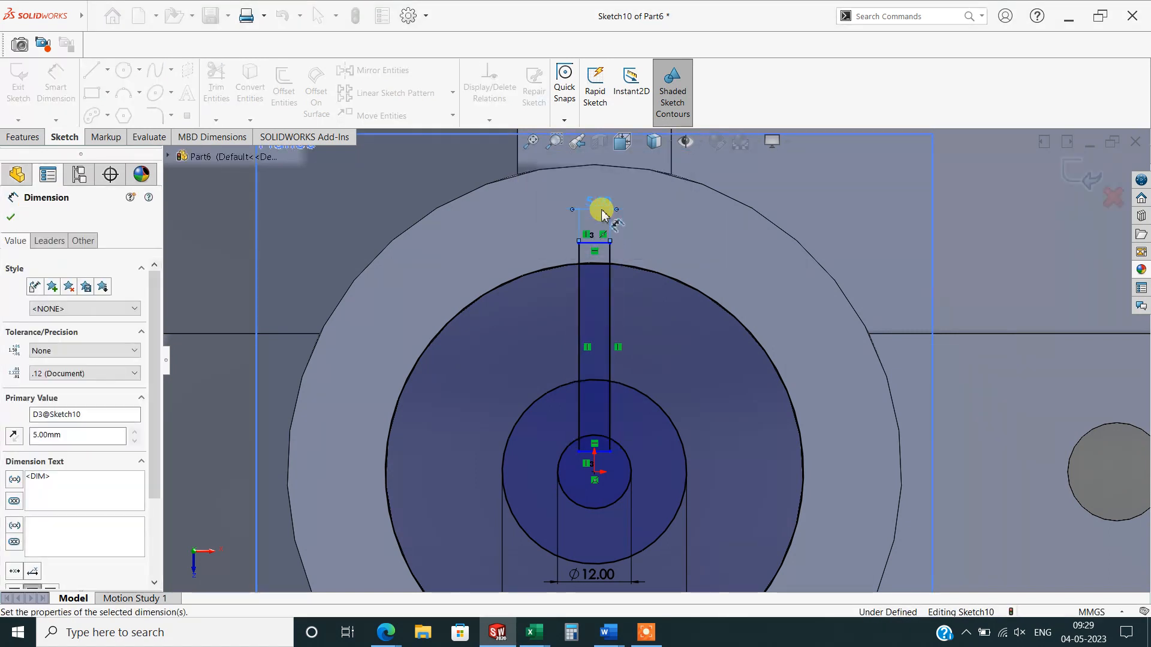
left_click(12, 219)
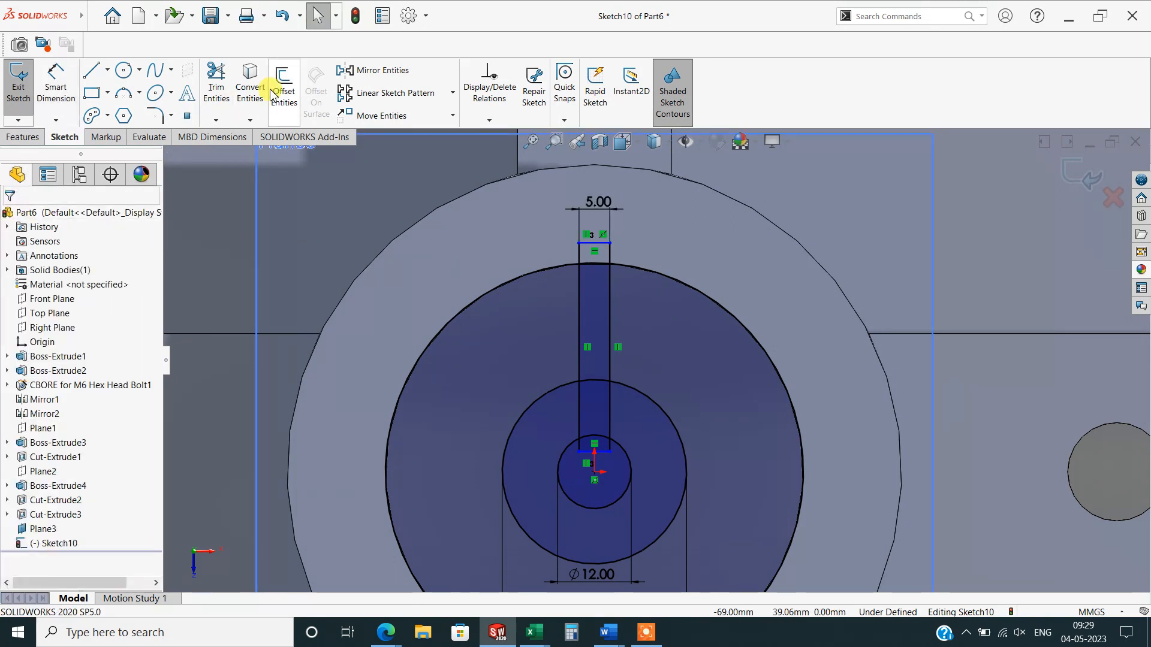
Power-trim the rectangle to two parallel spoke lines running between the 30 mm hub circle and the bore circle.
left_click(216, 84)
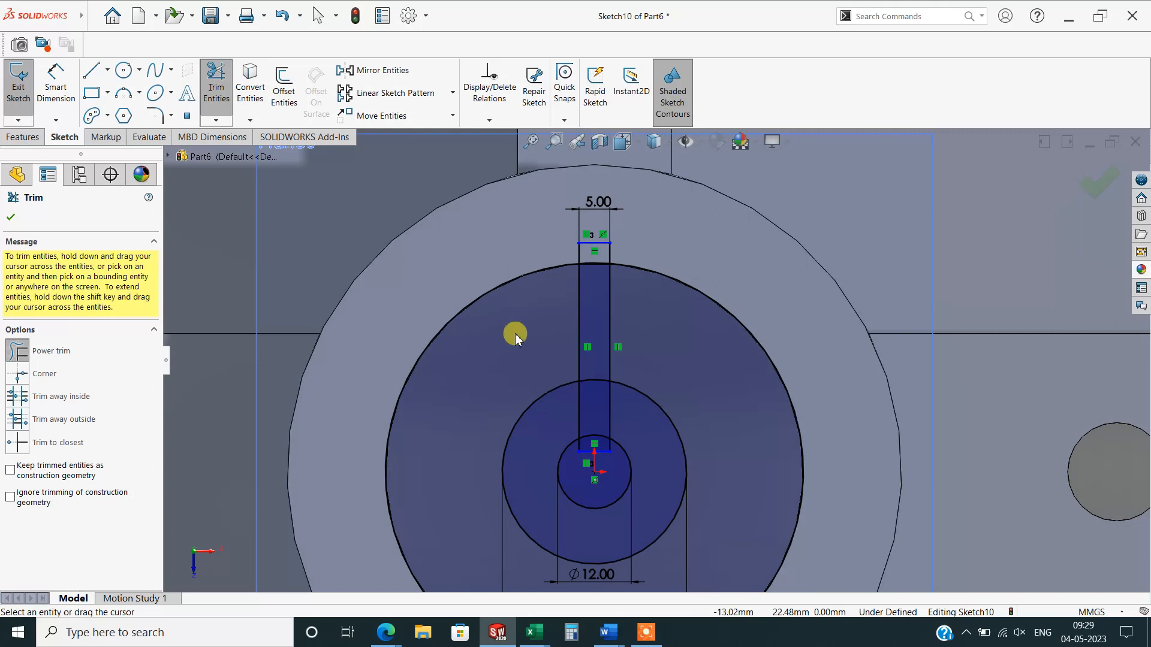
mouse_move(548, 256)
left_mouse_down()
mouse_move(617, 244)
mouse_move(586, 249)
left_mouse_up()
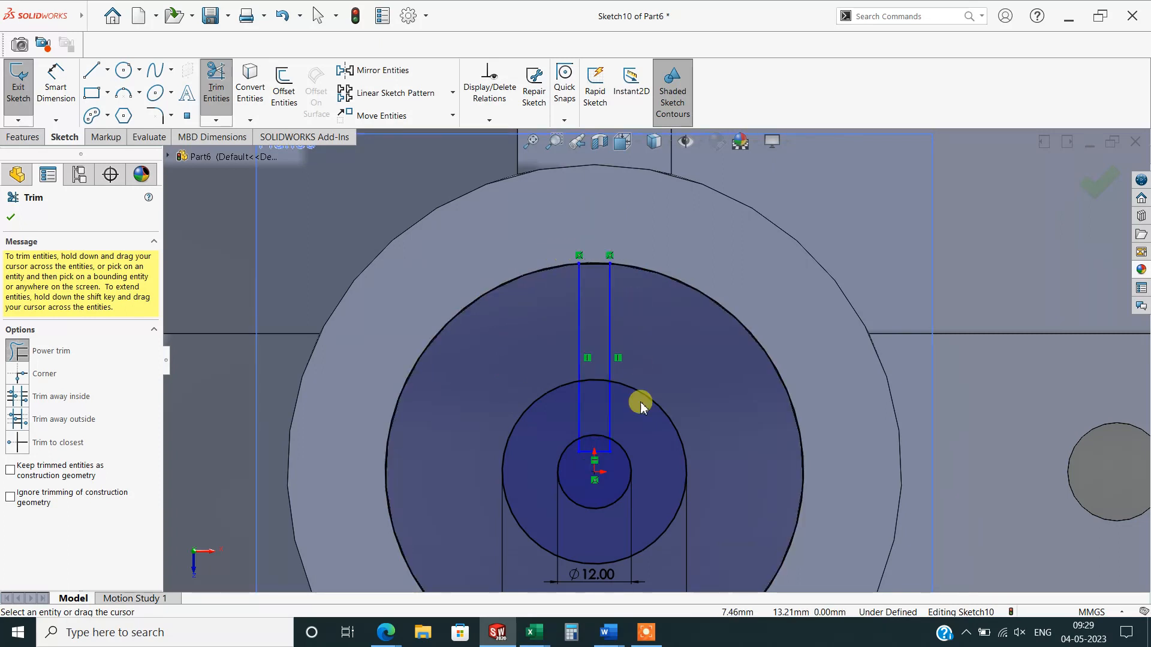
scroll(609, 438, "down", 2)
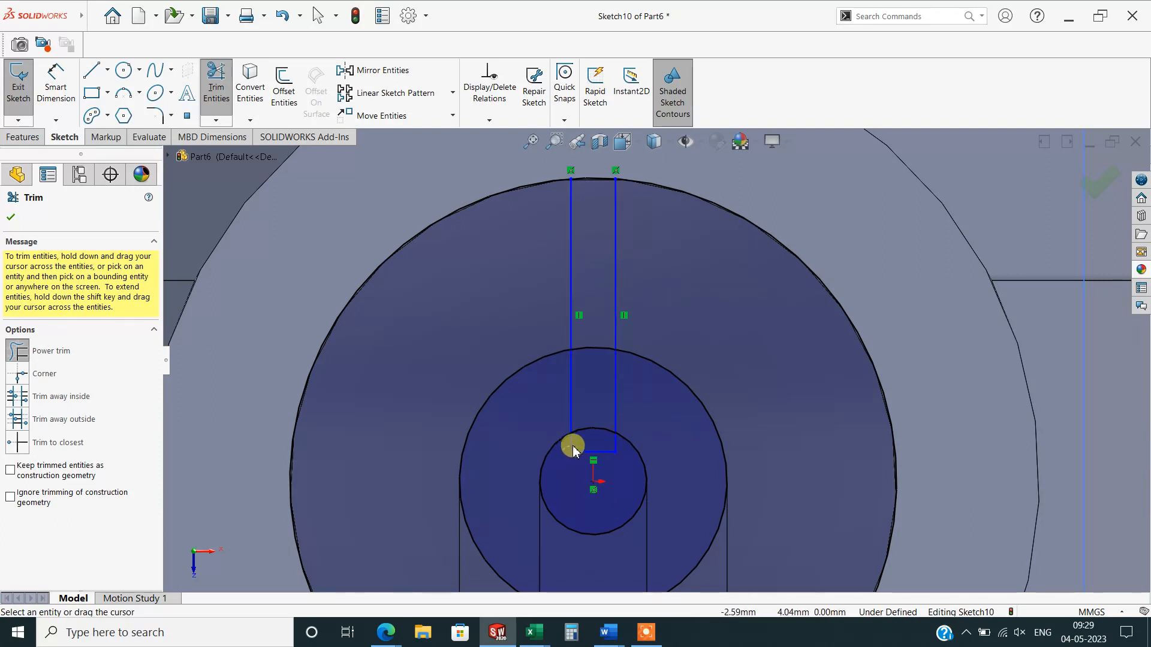
left_click_drag(598, 463, 619, 455)
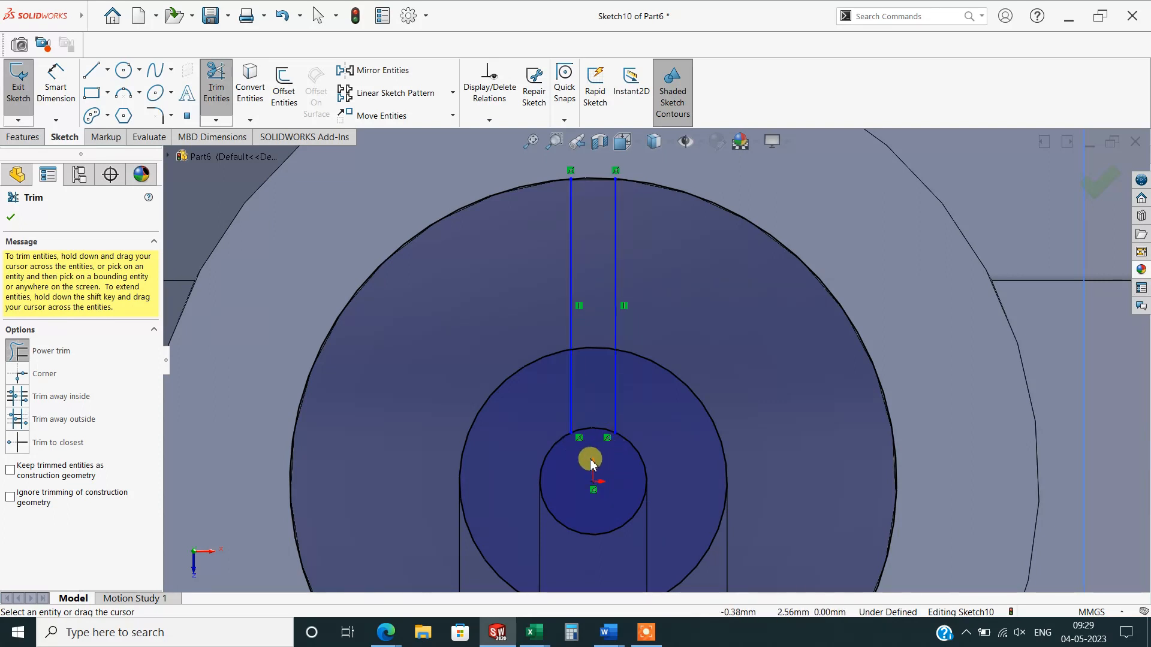
mouse_move(534, 411)
left_mouse_down()
mouse_move(645, 390)
mouse_move(623, 425)
left_mouse_up()
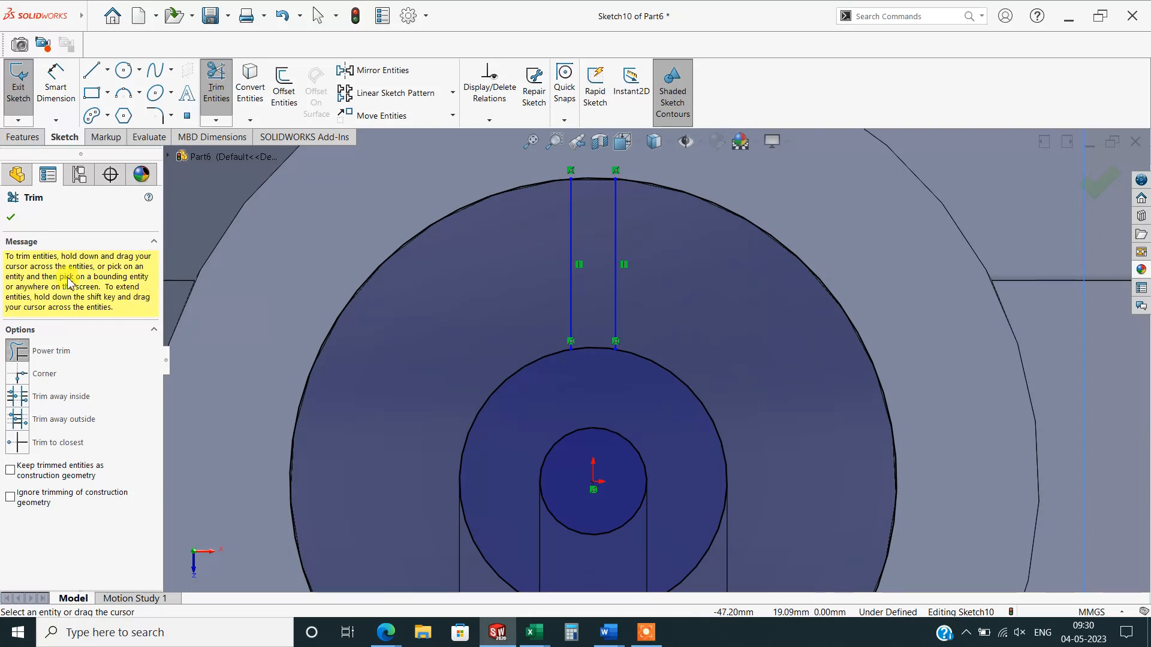
left_click(13, 216)
Circular-pattern the two spoke lines about the origin with 8 equally spaced instances over 360 degrees.
left_click(452, 93)
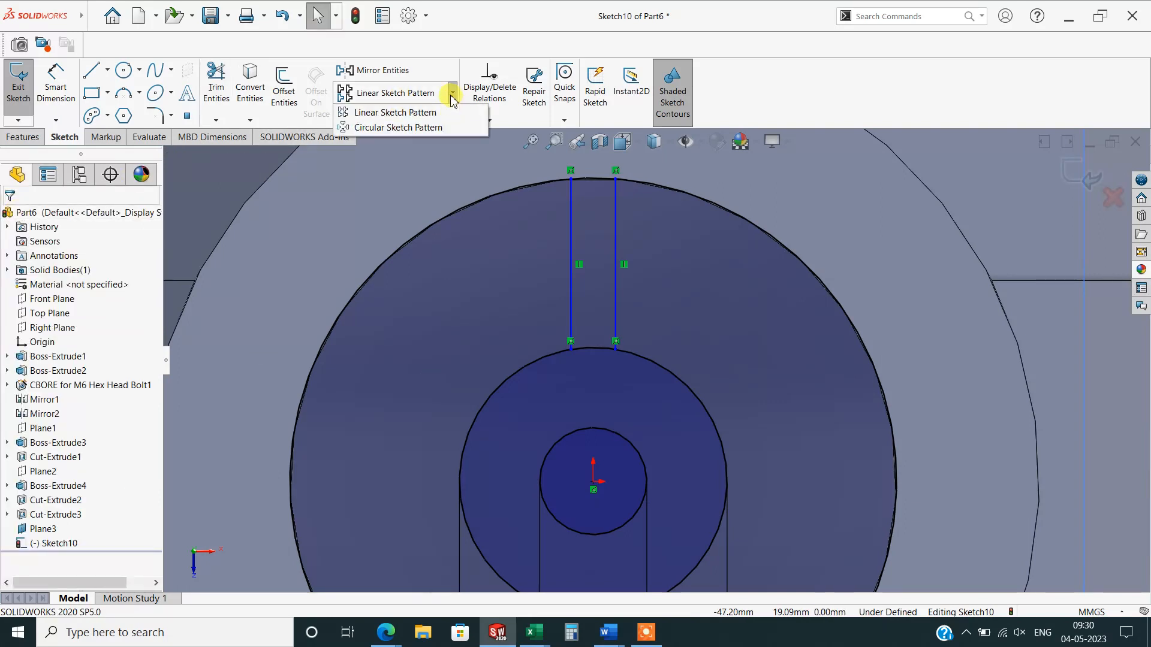
left_click(420, 137)
left_click(591, 482)
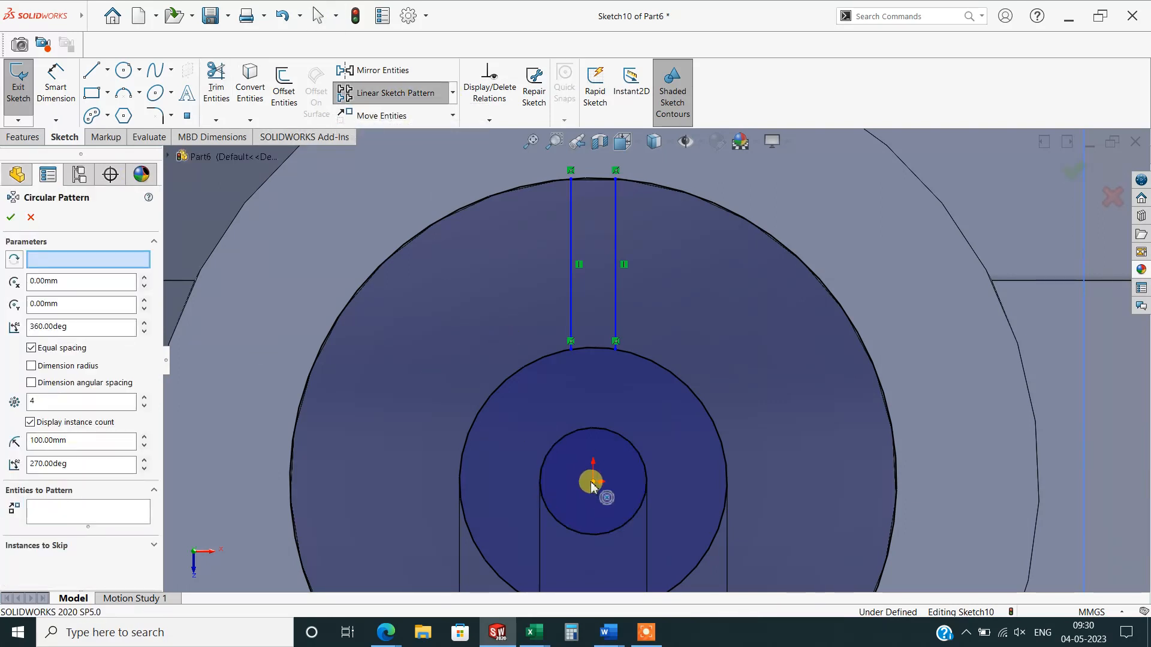
left_click(93, 513)
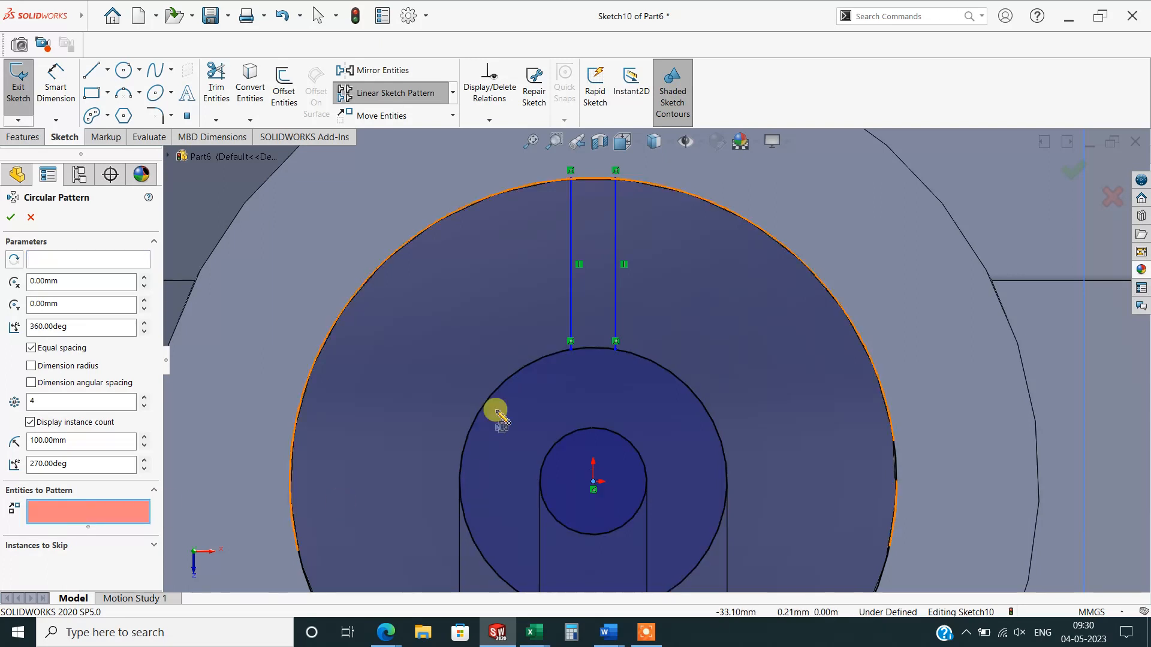
left_click(615, 309)
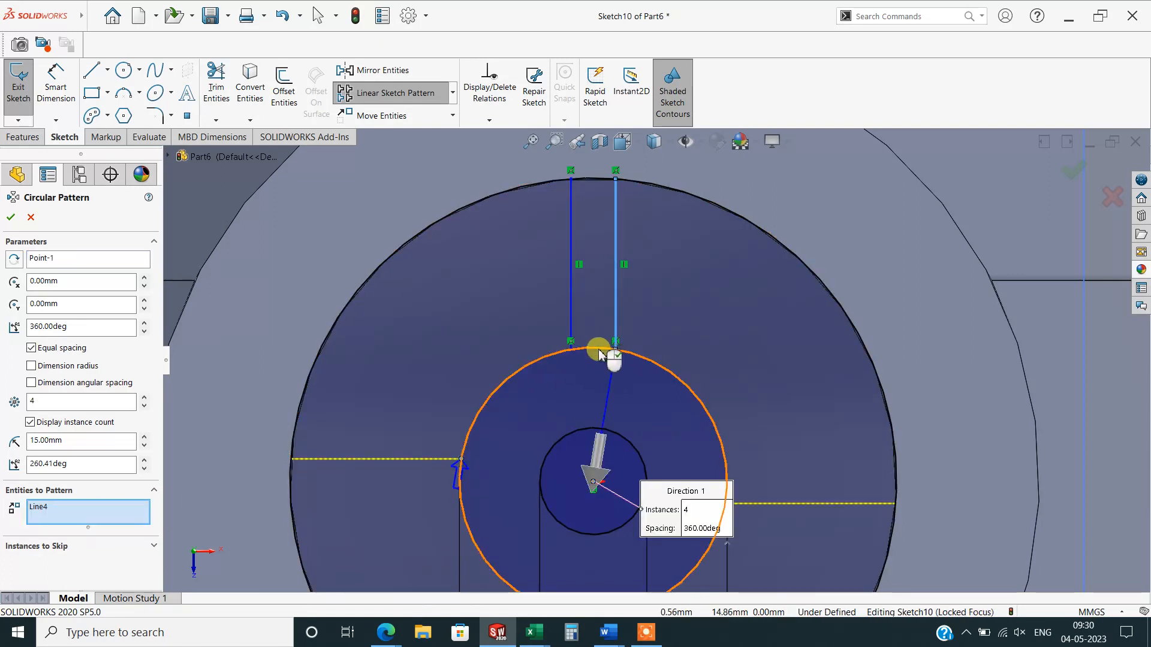
left_click(572, 312)
scroll(601, 437, "up", 3)
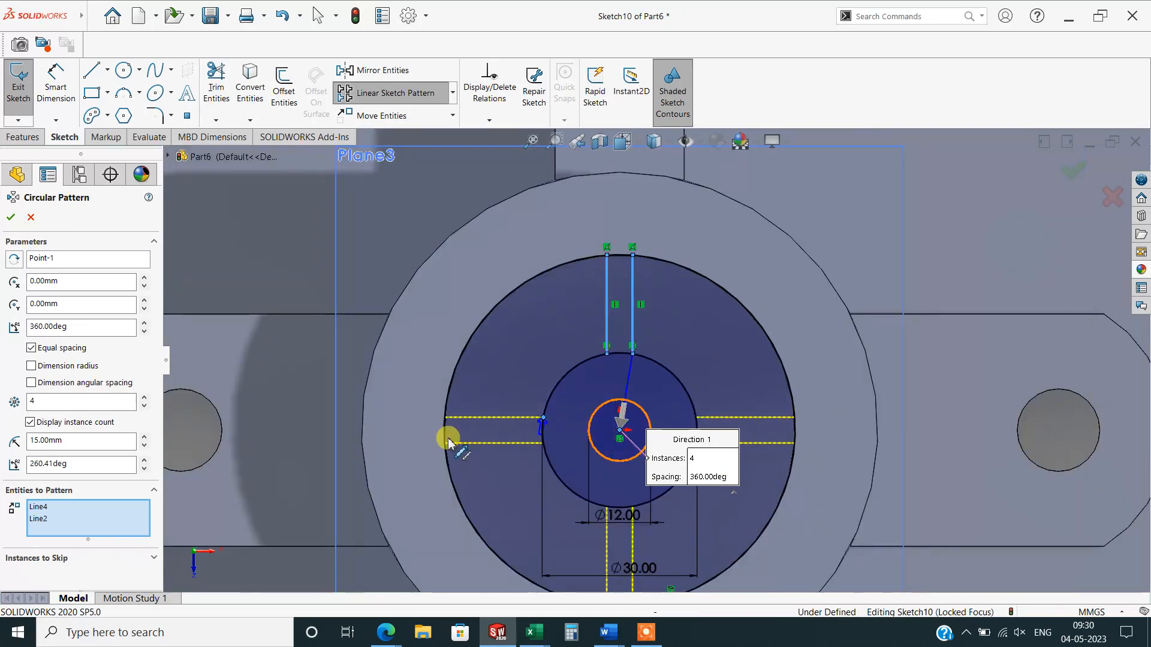
left_click(144, 397)
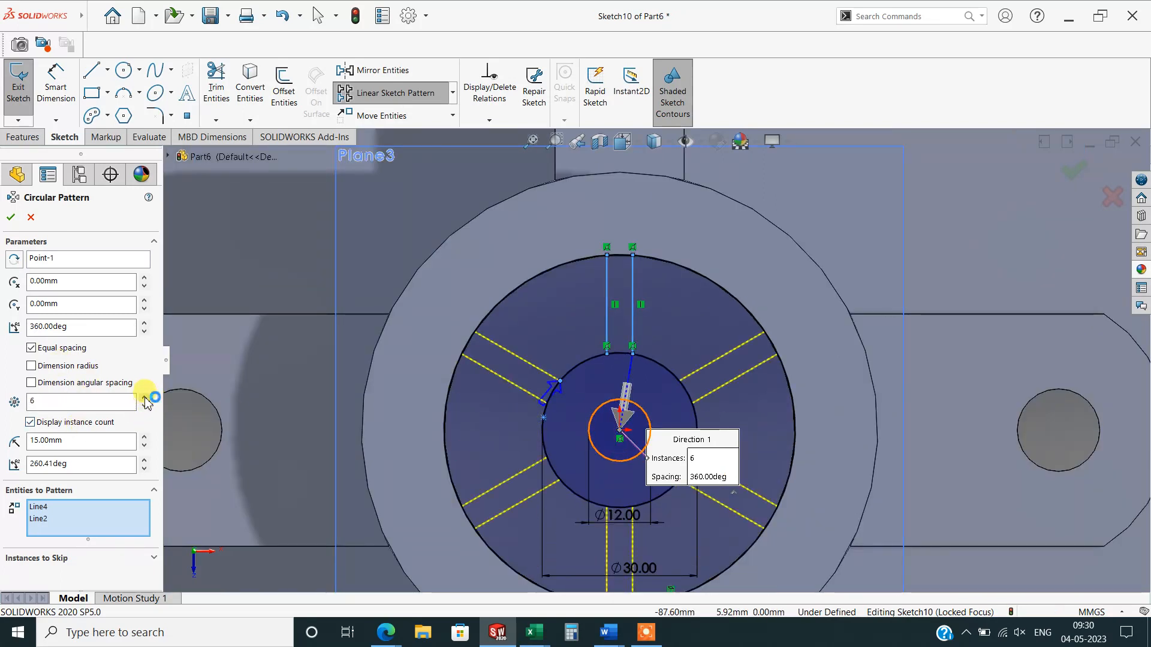
left_click(144, 397)
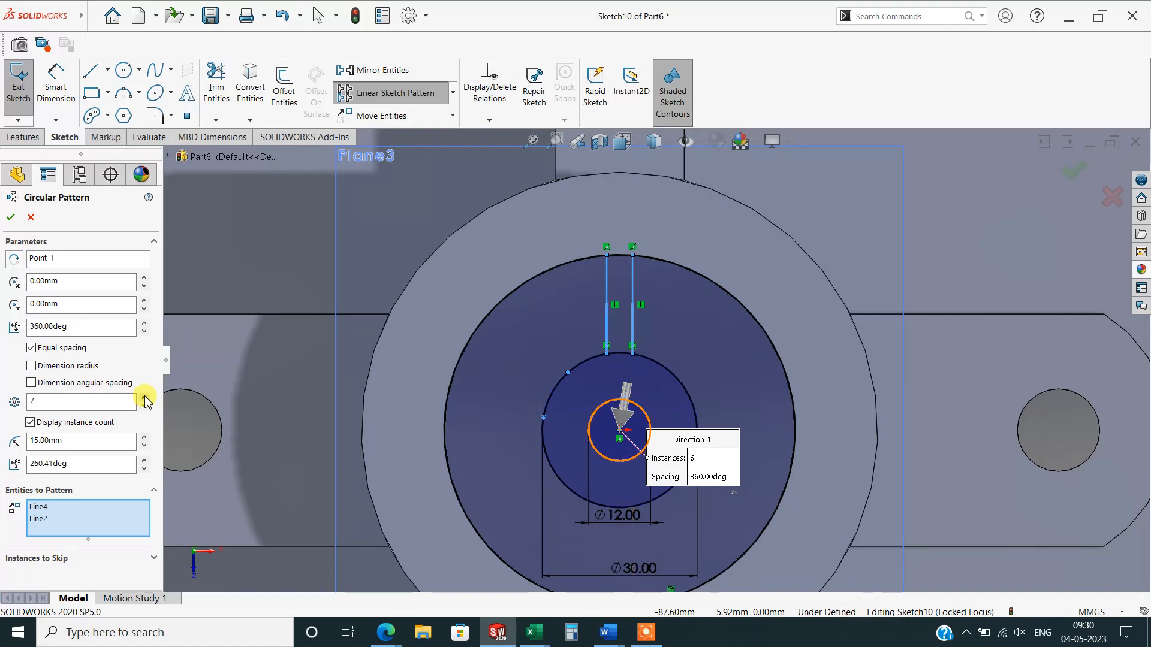
left_click(144, 397)
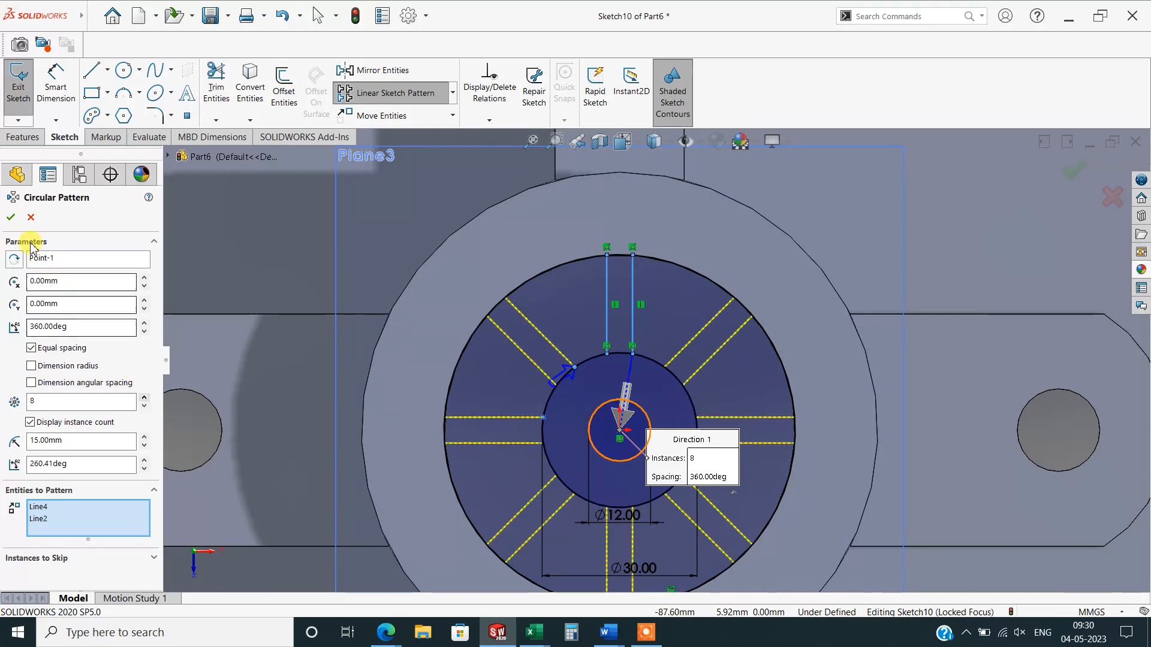
left_click(12, 219)
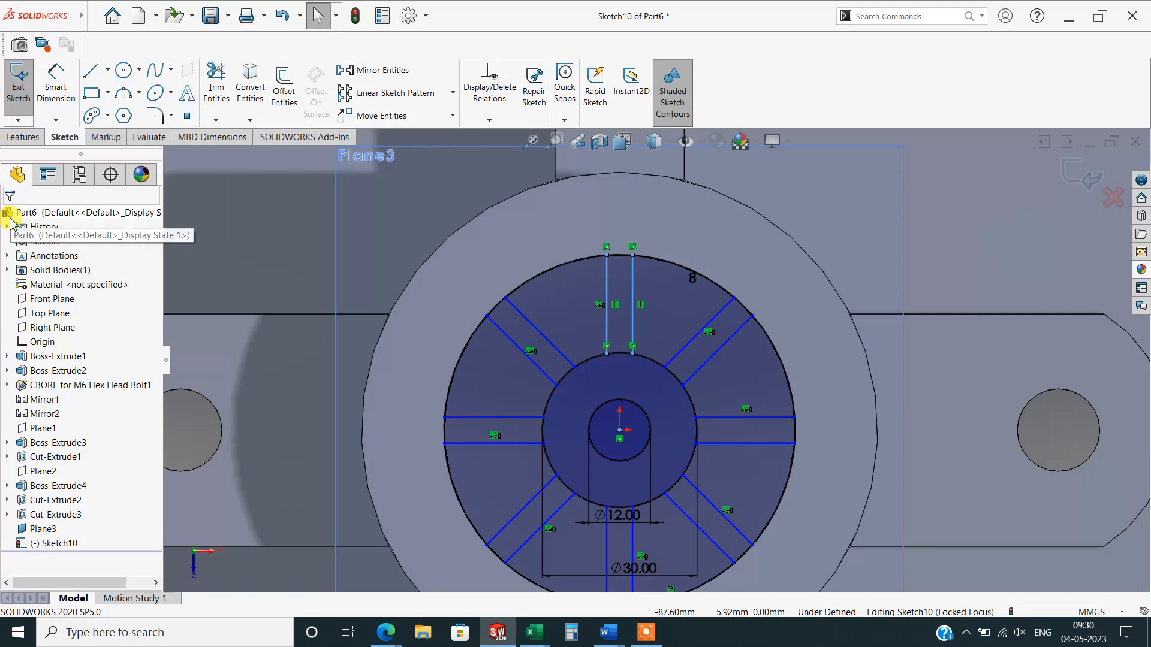
Power-trim the bore circle's arcs between neighbouring spokes, keeping only the short arcs that close the spoke ends.
left_click(217, 89)
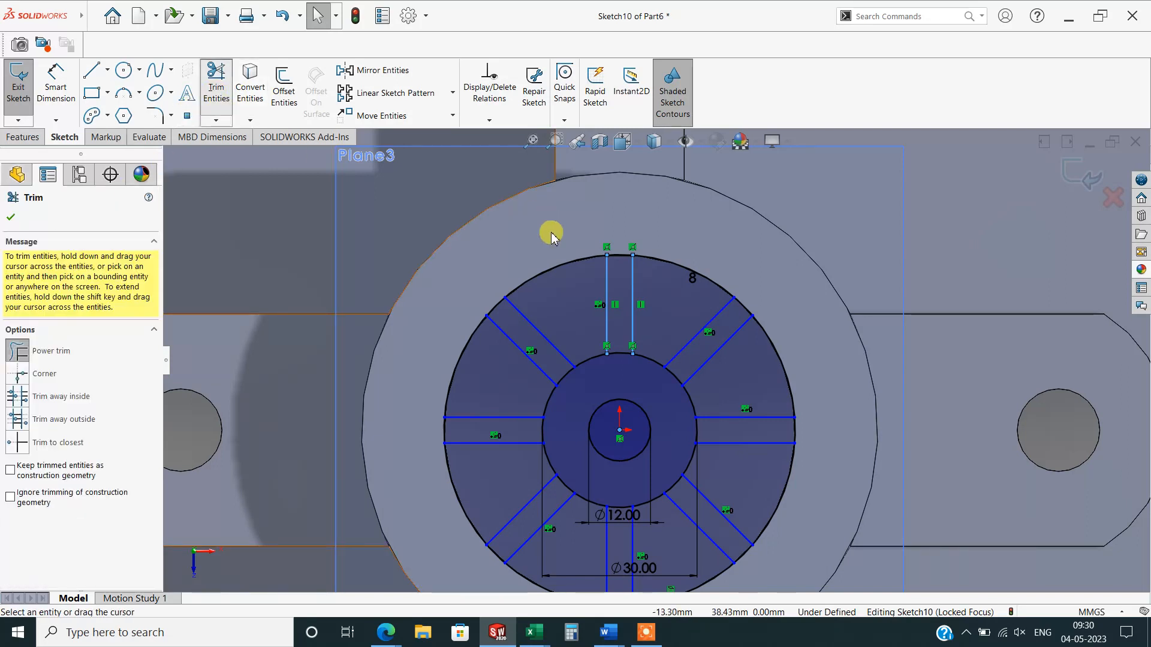
mouse_move(565, 283)
left_mouse_down()
mouse_move(435, 313)
mouse_move(476, 363)
mouse_move(434, 452)
mouse_move(452, 465)
mouse_move(456, 528)
mouse_move(496, 583)
mouse_move(541, 565)
left_mouse_up()
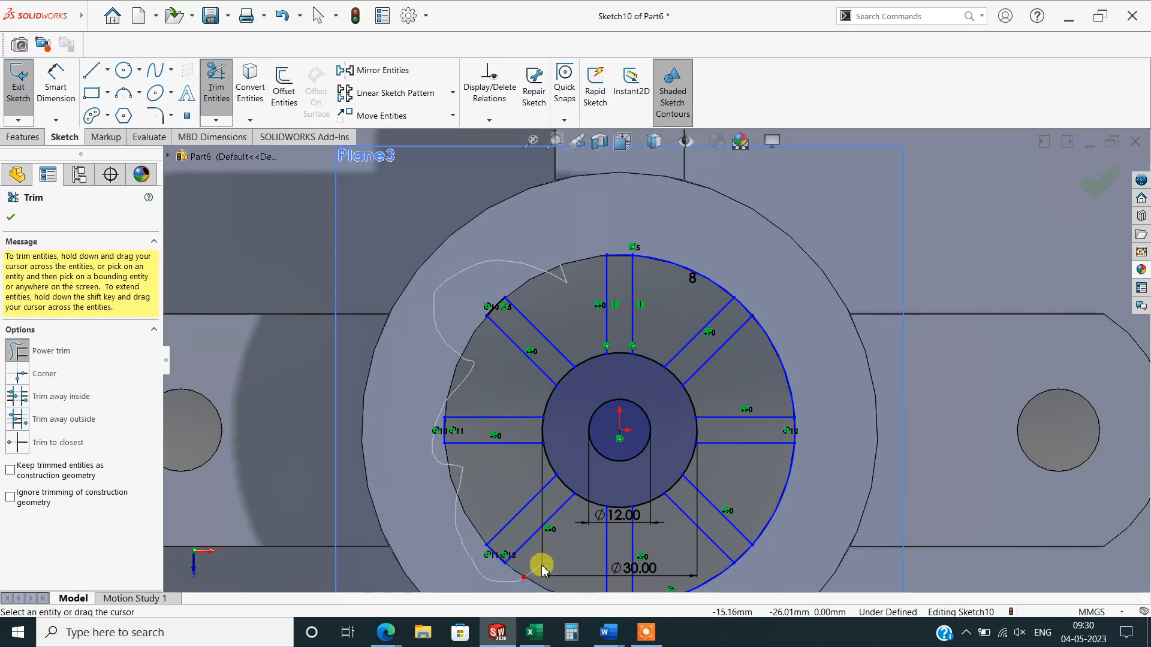
scroll(542, 565, "up", 2)
mouse_move(697, 542)
left_mouse_down()
mouse_move(683, 523)
mouse_move(729, 514)
mouse_move(740, 452)
mouse_move(766, 421)
mouse_move(732, 305)
mouse_move(681, 314)
left_mouse_up()
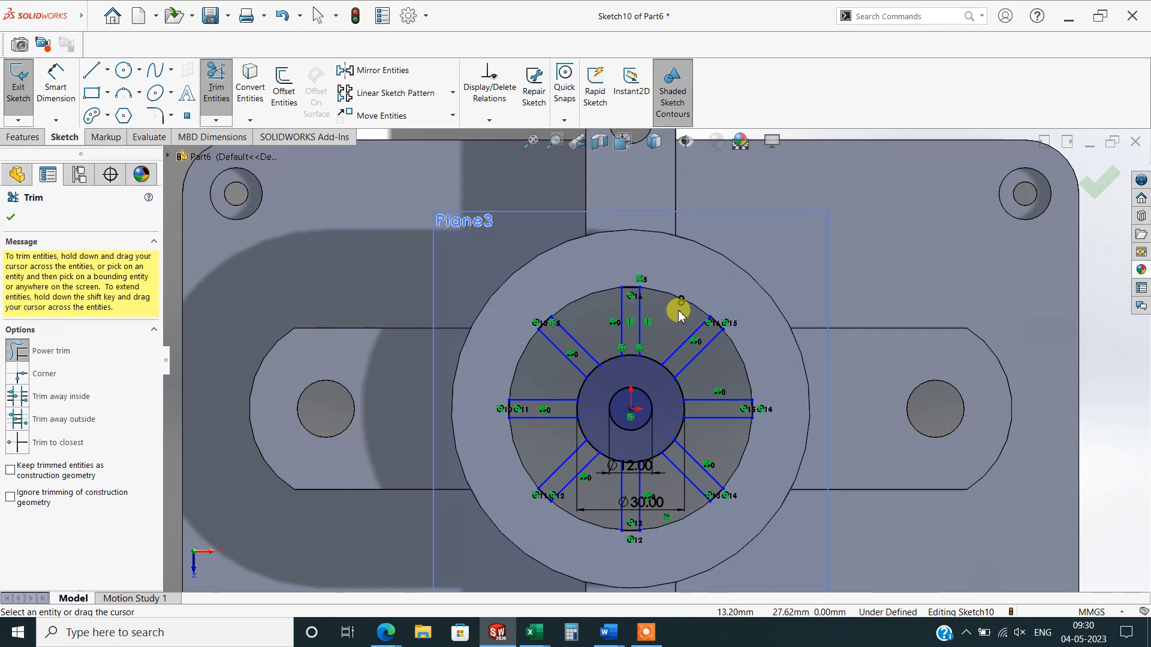
scroll(638, 398, "down", 2)
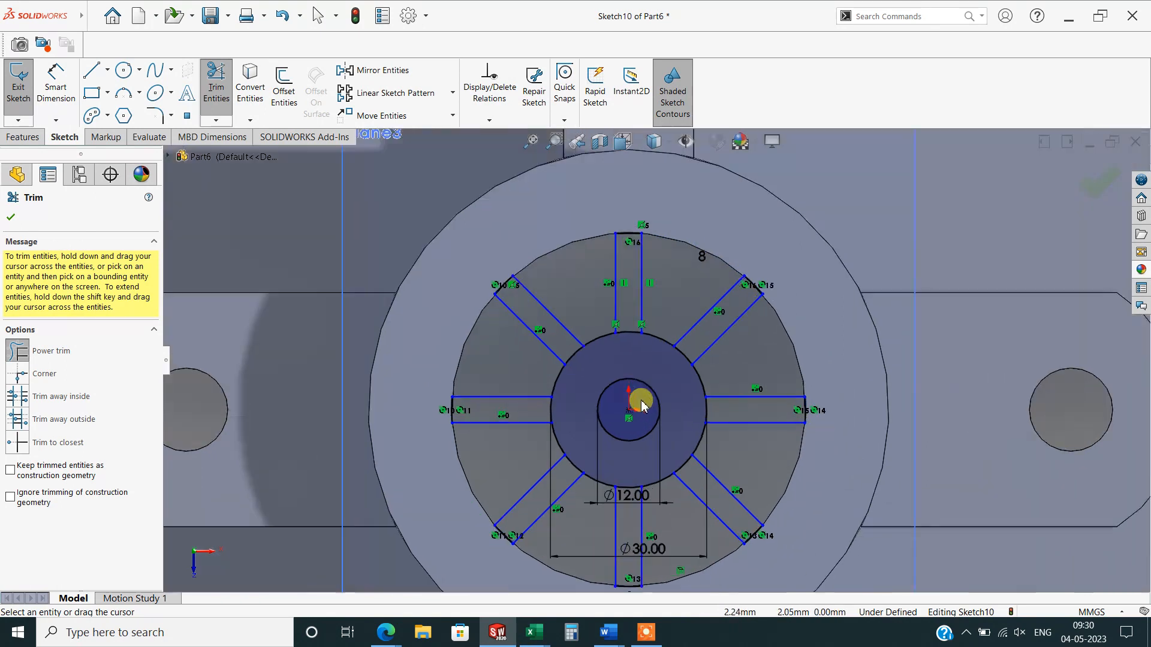
left_click(12, 217)
Extrude the ring between the 12 mm and 30 mm hub circles 25 mm in the reversed direction, merging the result.
middle_click_drag(481, 520, 236, 326)
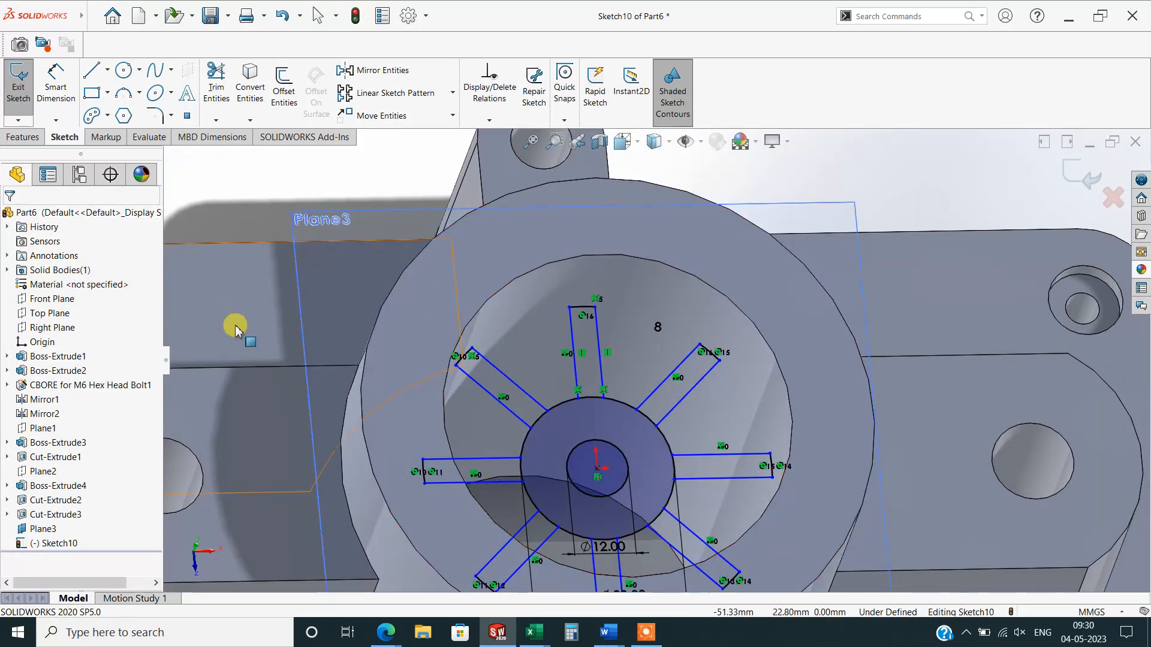
left_click(24, 137)
left_click(26, 90)
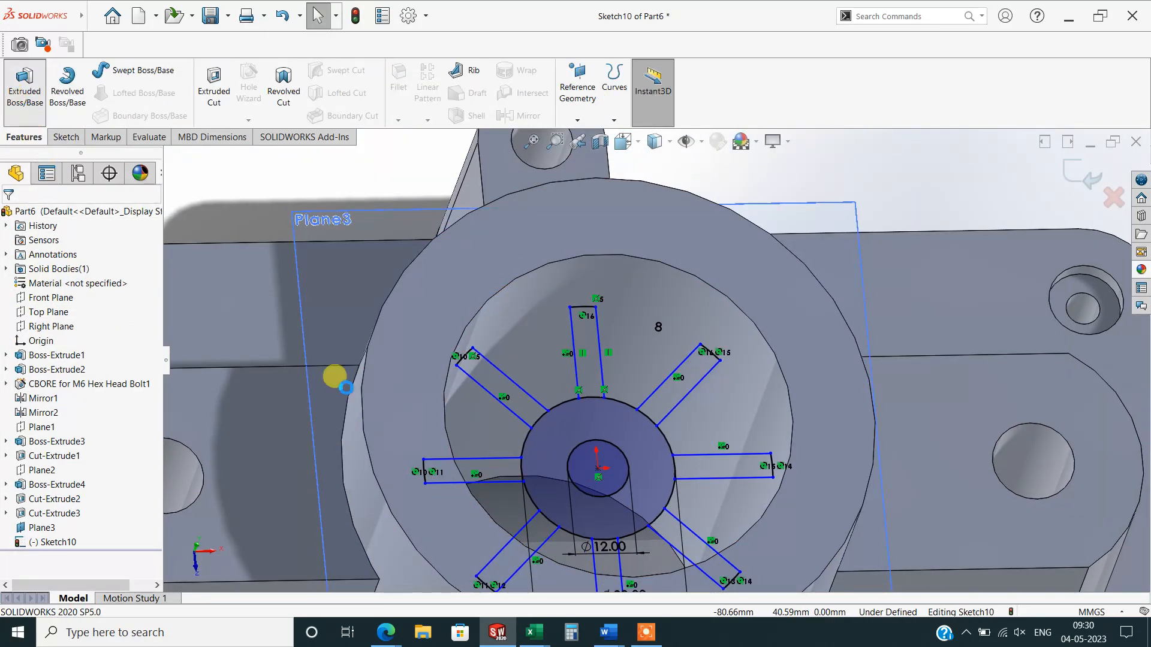
left_click(547, 429)
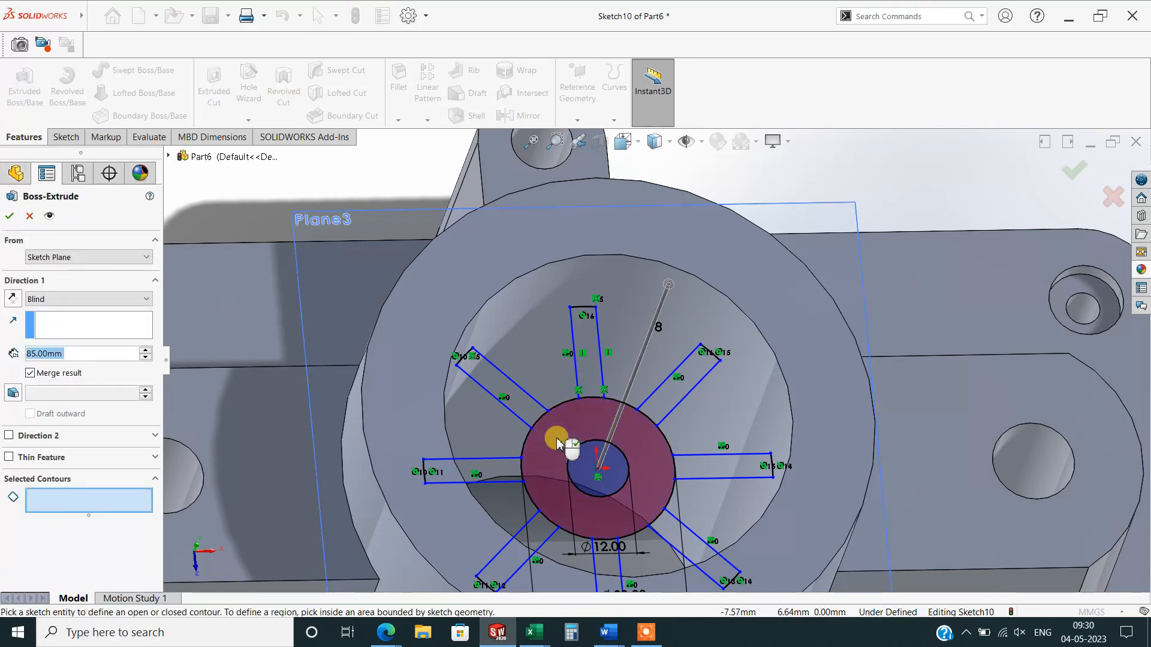
left_click(12, 298)
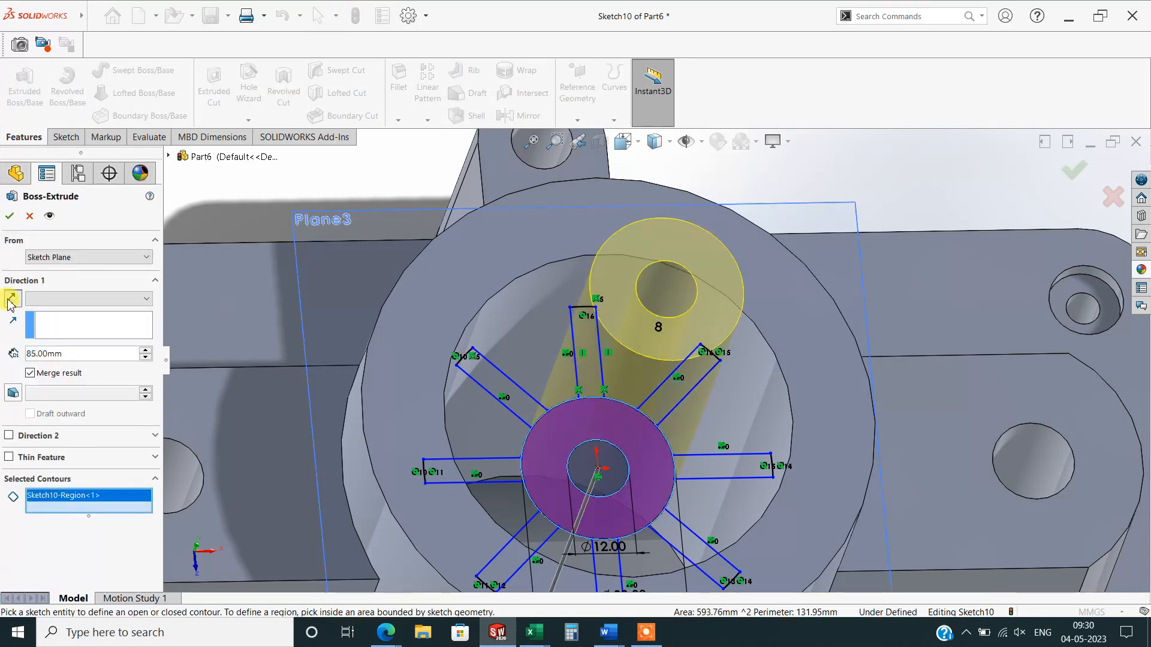
scroll(593, 466, "up", 3)
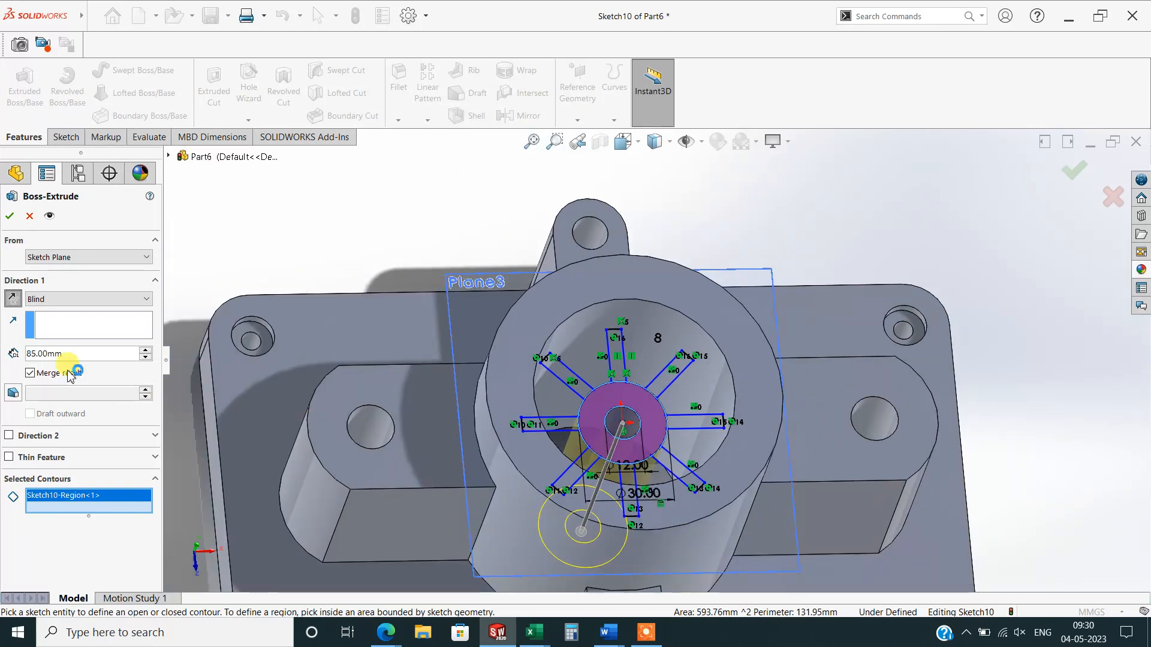
type("25")
key("Return")
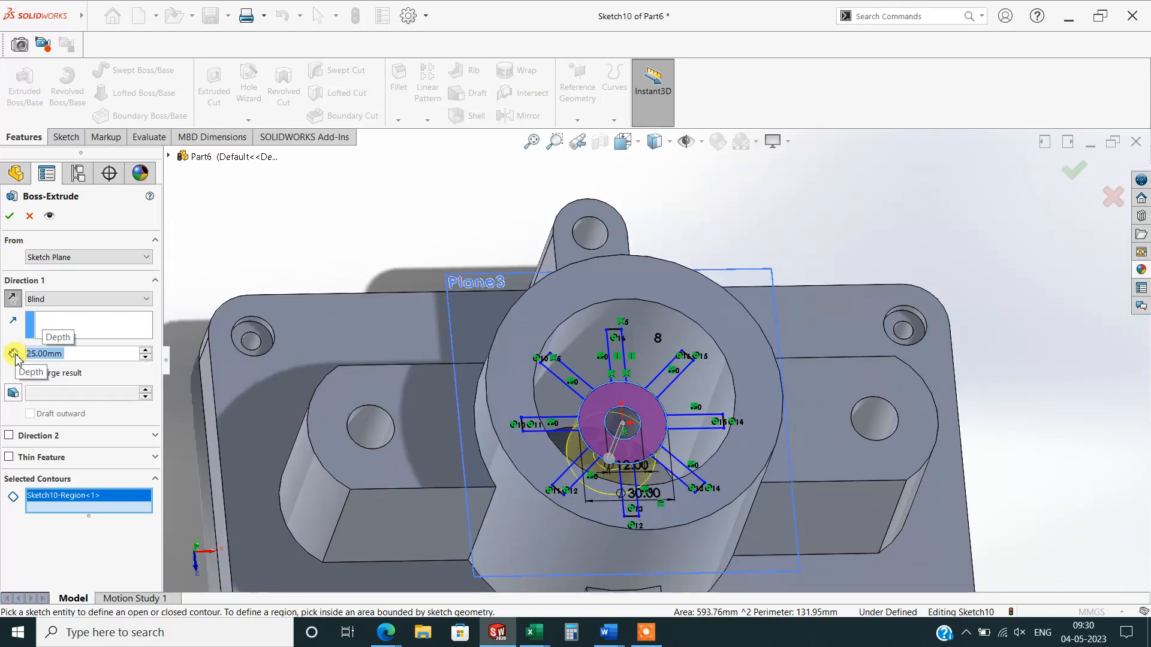
left_click(10, 215)
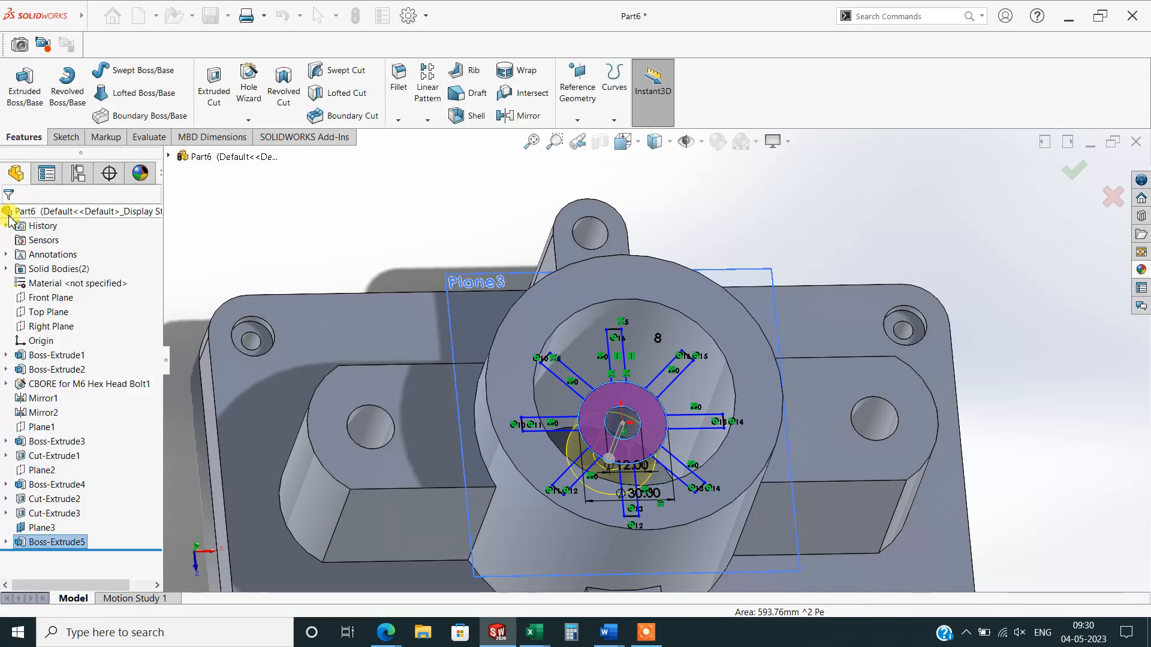
left_click(244, 194)
Reuse Sketch10 to extrude the eight spoke regions 25 mm in the reversed direction, merging them with the hub and boss.
left_click(6, 542)
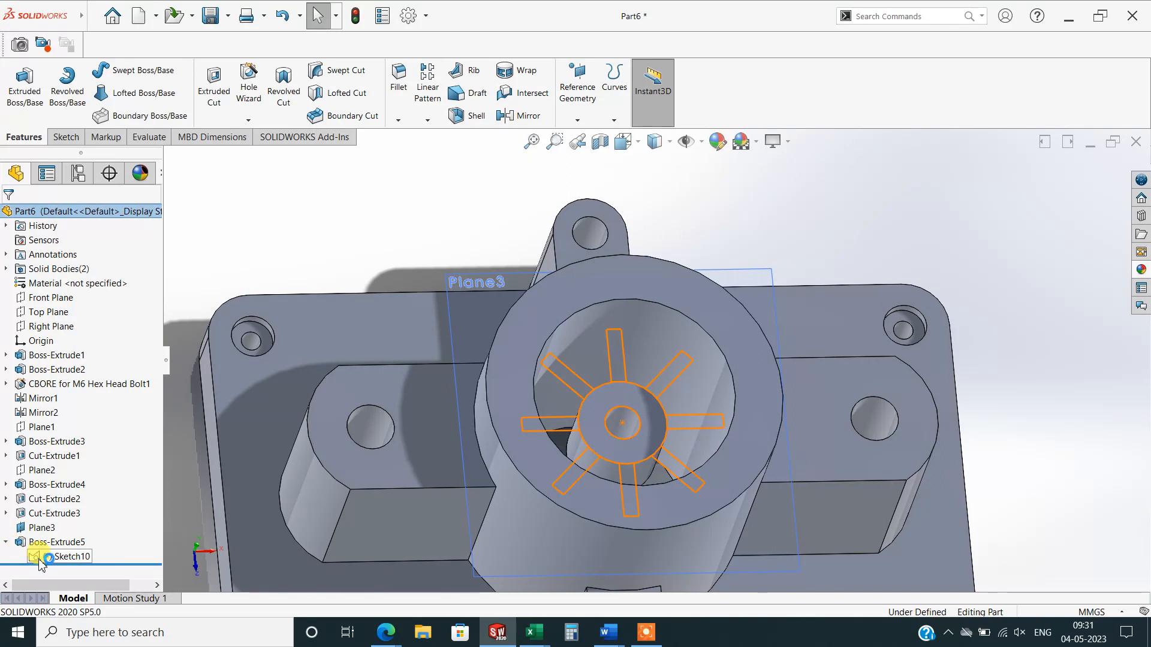
left_click(60, 556)
left_click(27, 100)
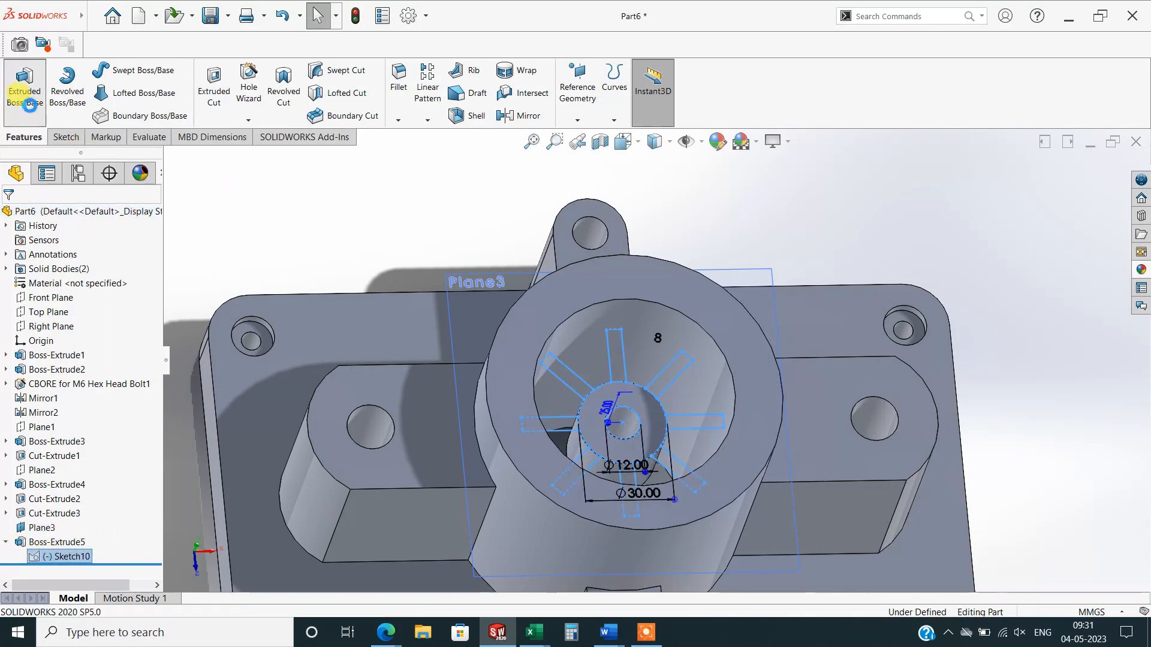
left_click(584, 387)
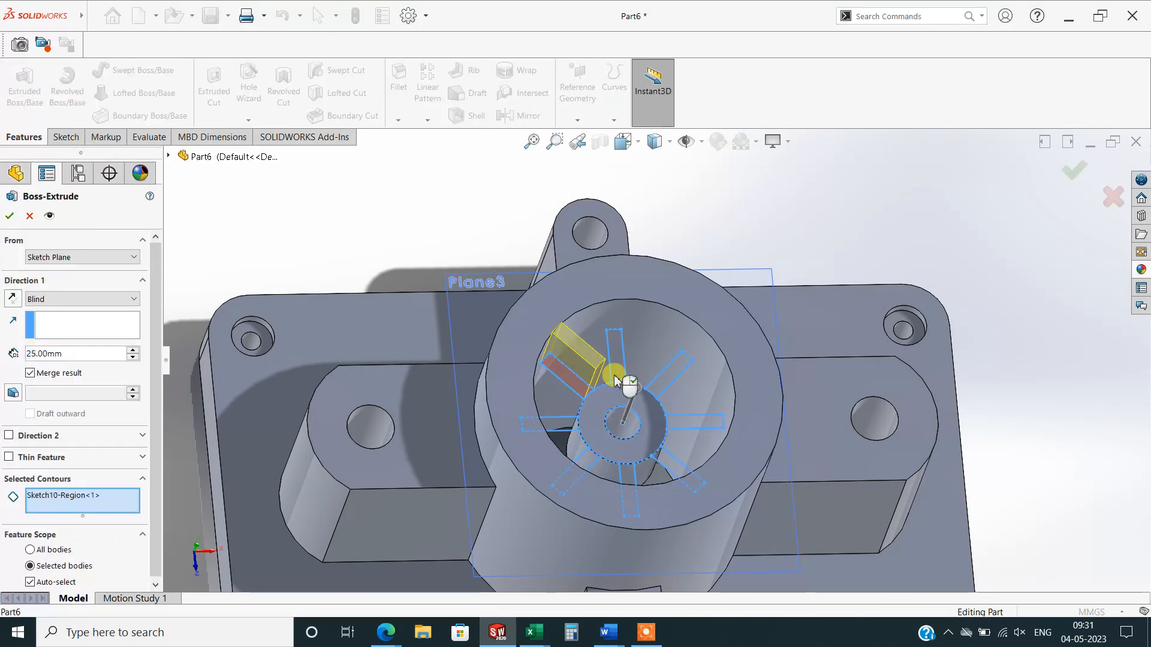
left_click(616, 373)
left_click(663, 389)
left_click(681, 419)
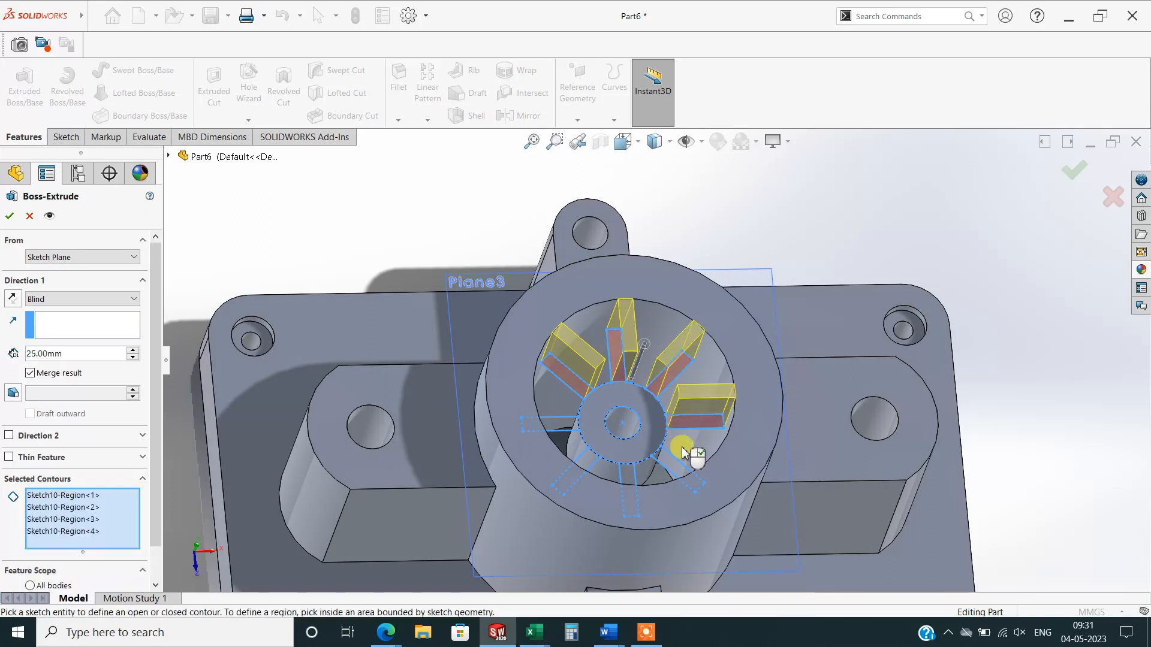
left_click(675, 471)
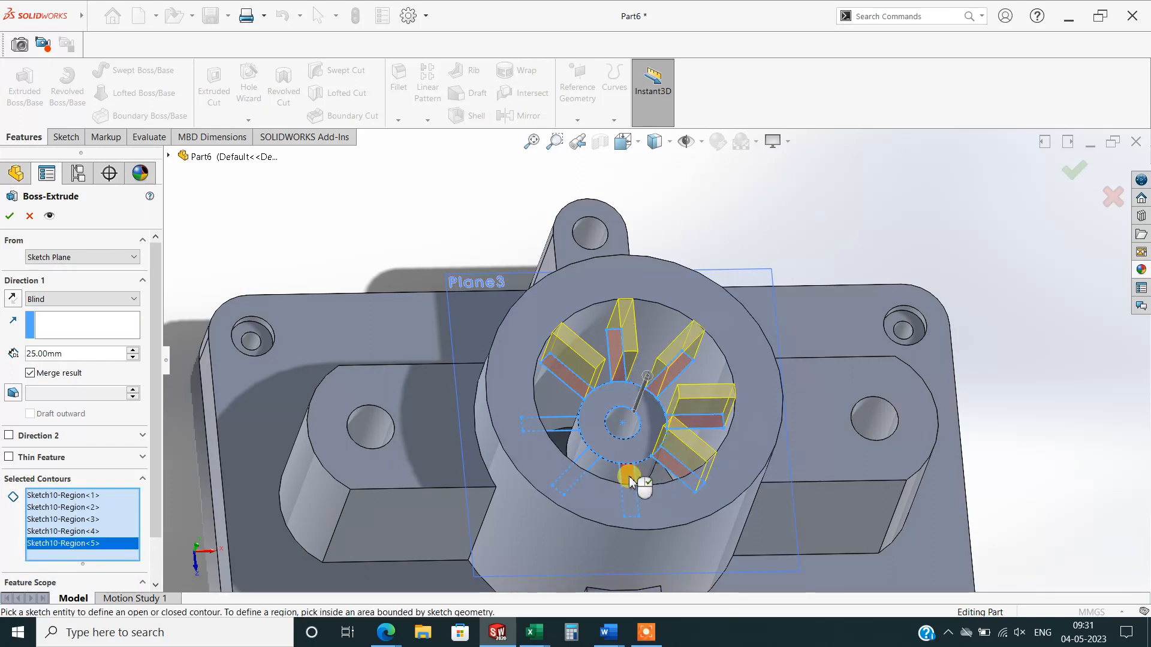
left_click(628, 480)
left_click(588, 470)
left_click(559, 425)
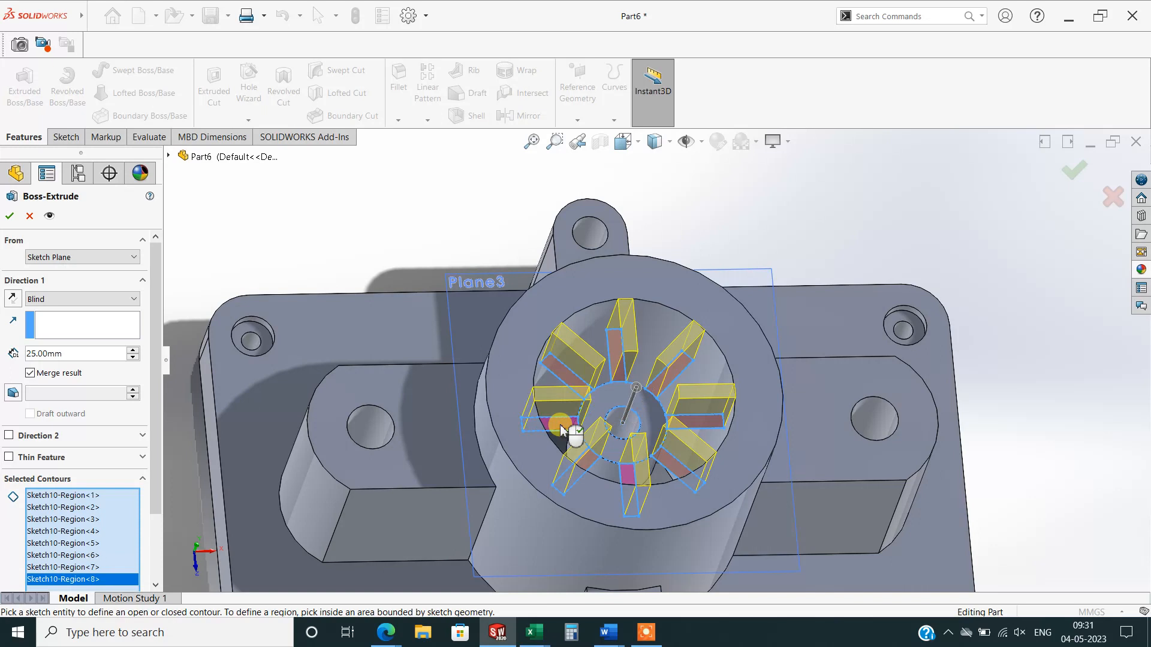
left_click(12, 298)
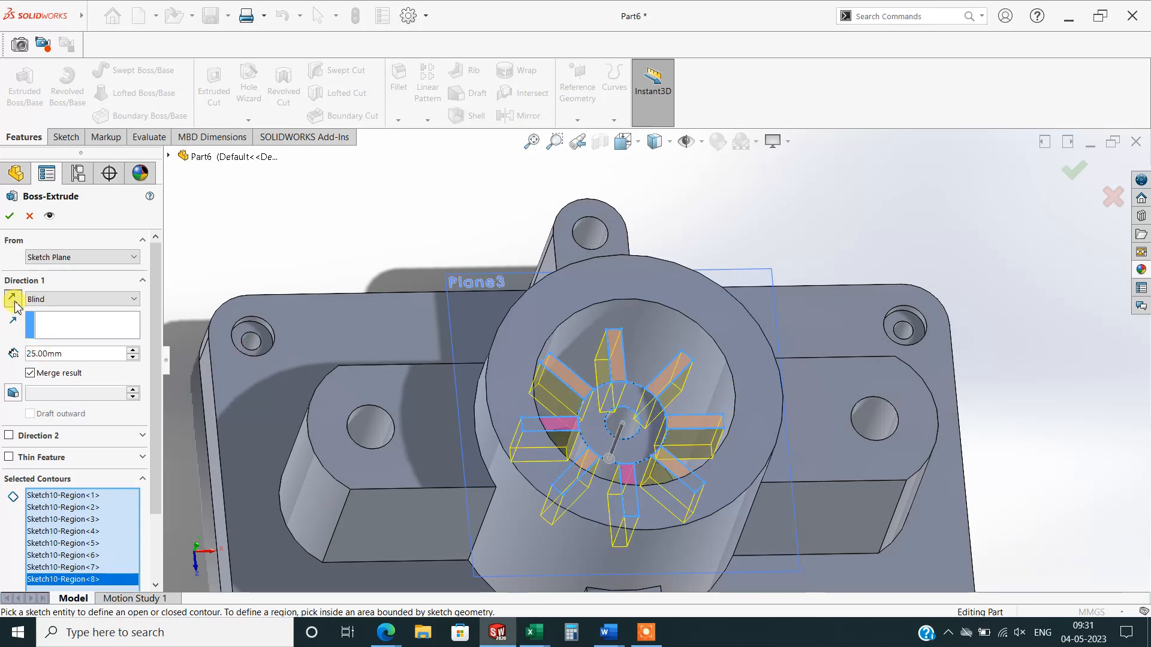
left_click(12, 218)
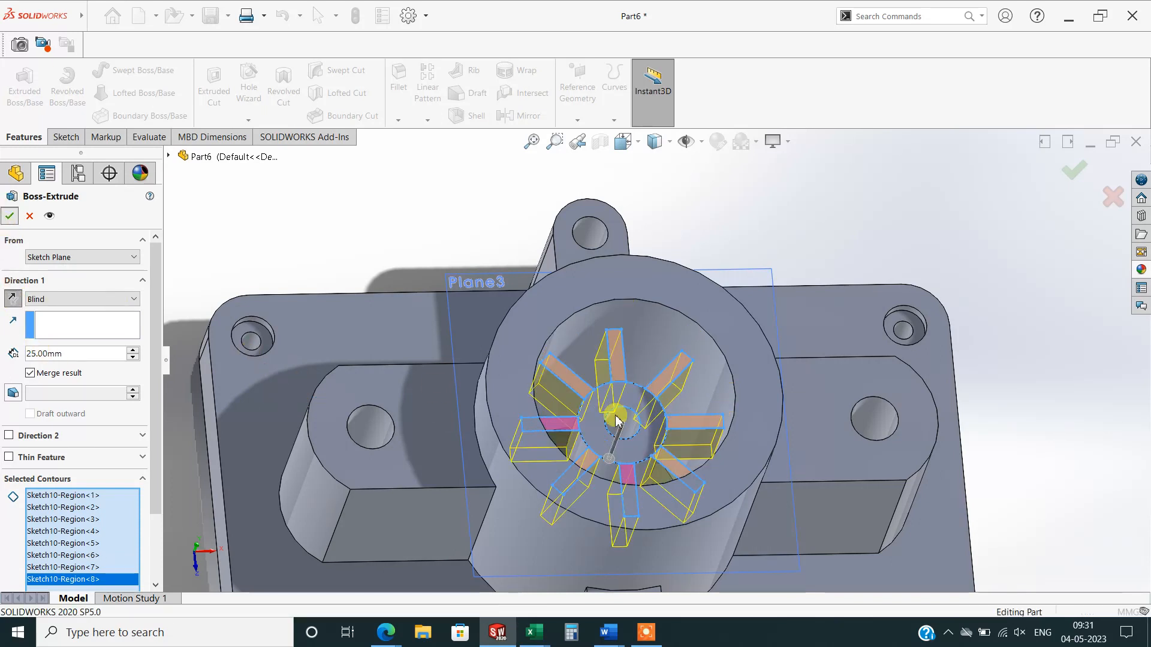
Hide Plane3 and set the part to an isometric view.
scroll(851, 474, "up", 3)
middle_click_drag(897, 506, 915, 466)
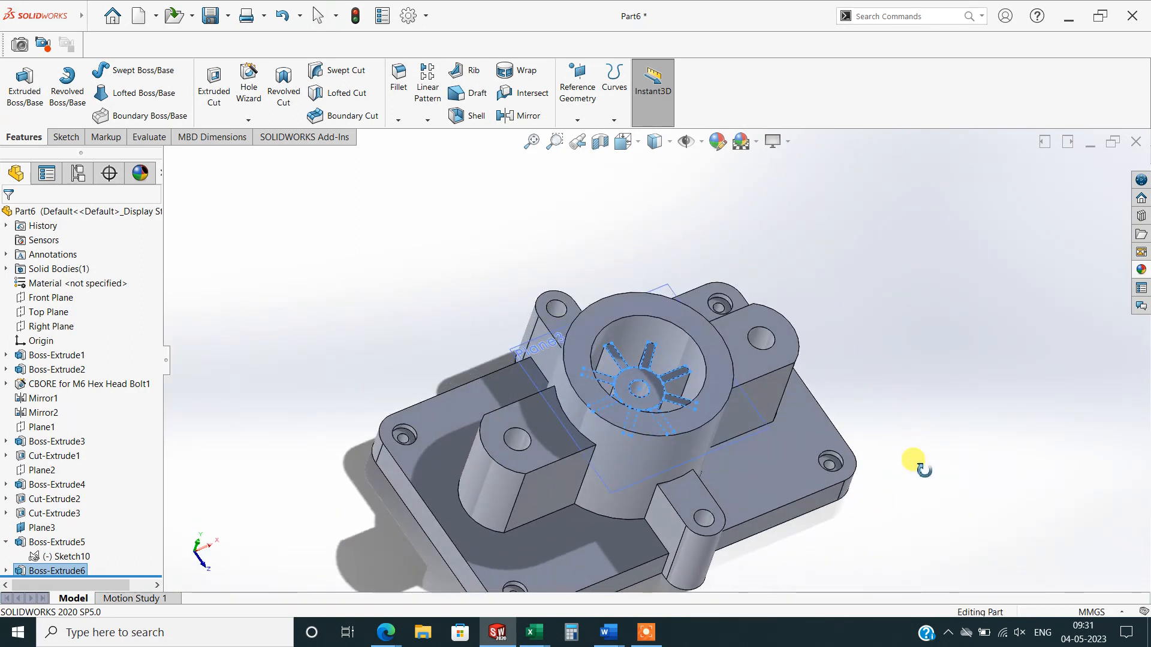
left_click(761, 433)
left_click(830, 400)
middle_click_drag(887, 534, 890, 482)
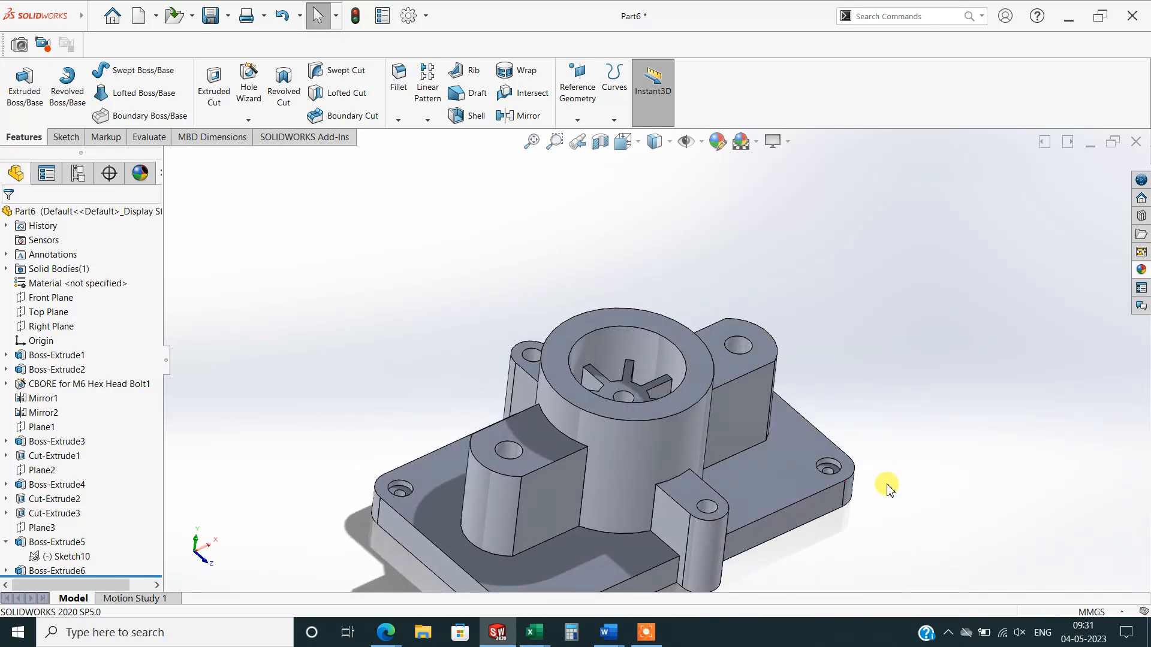
scroll(885, 485, "up", 2)
key("space")
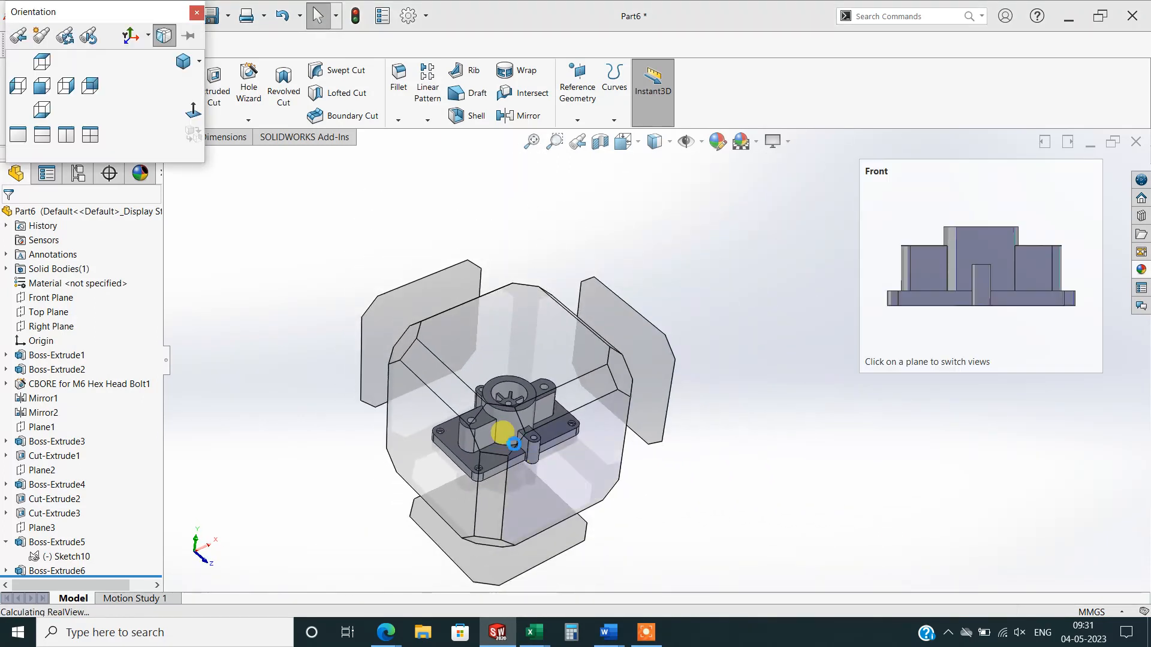
left_click(506, 440)
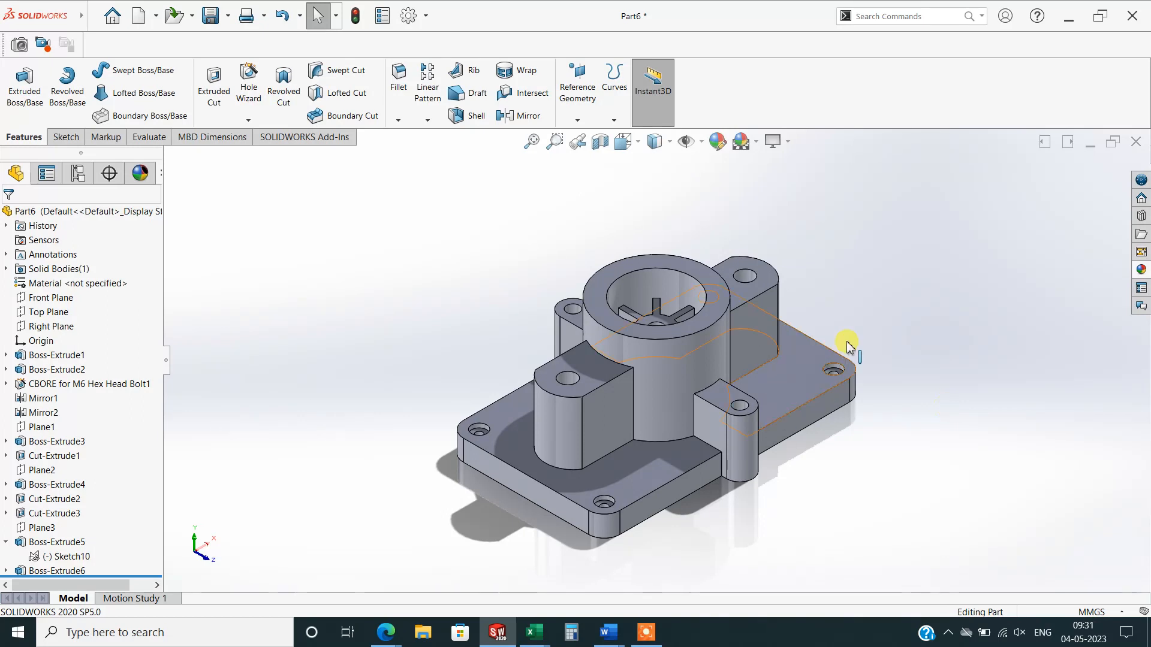
scroll(897, 492, "down", 2)
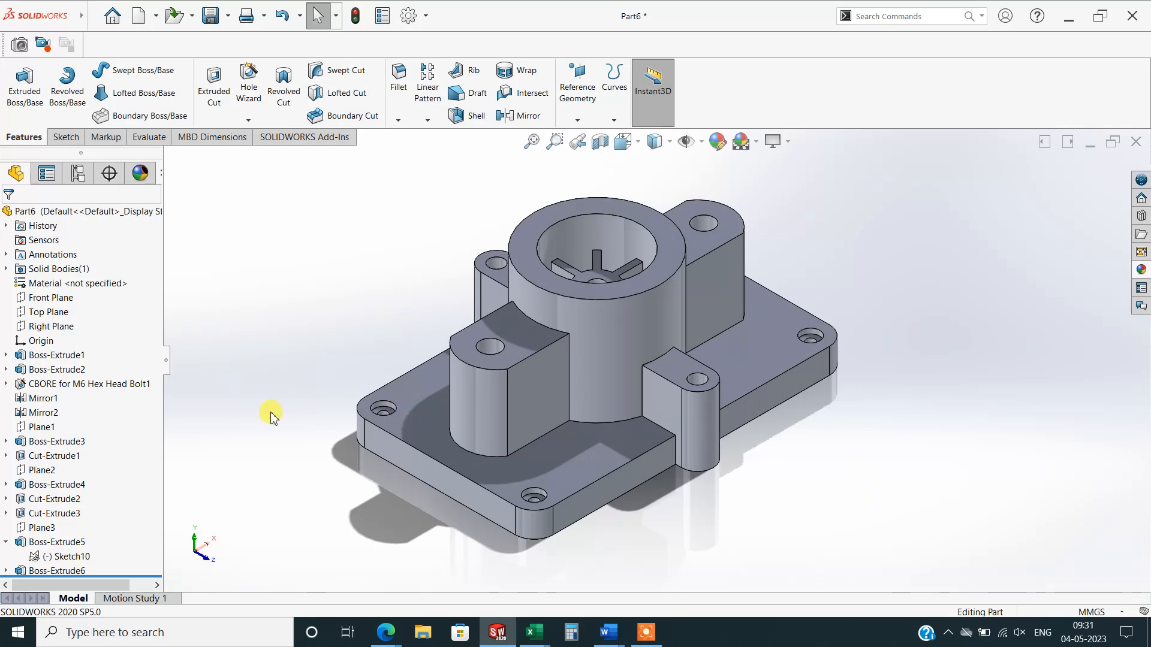
Apply a purple colour with red 199 and green 117 to the solid body instead of the whole part.
left_click(717, 141)
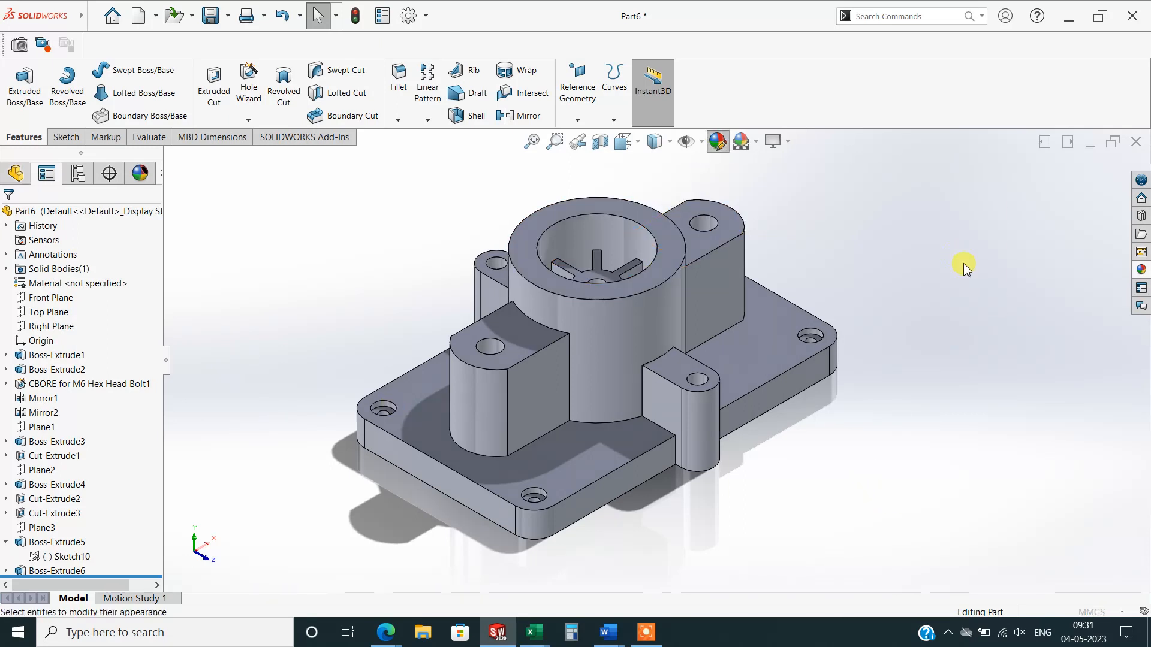
right_click(60, 338)
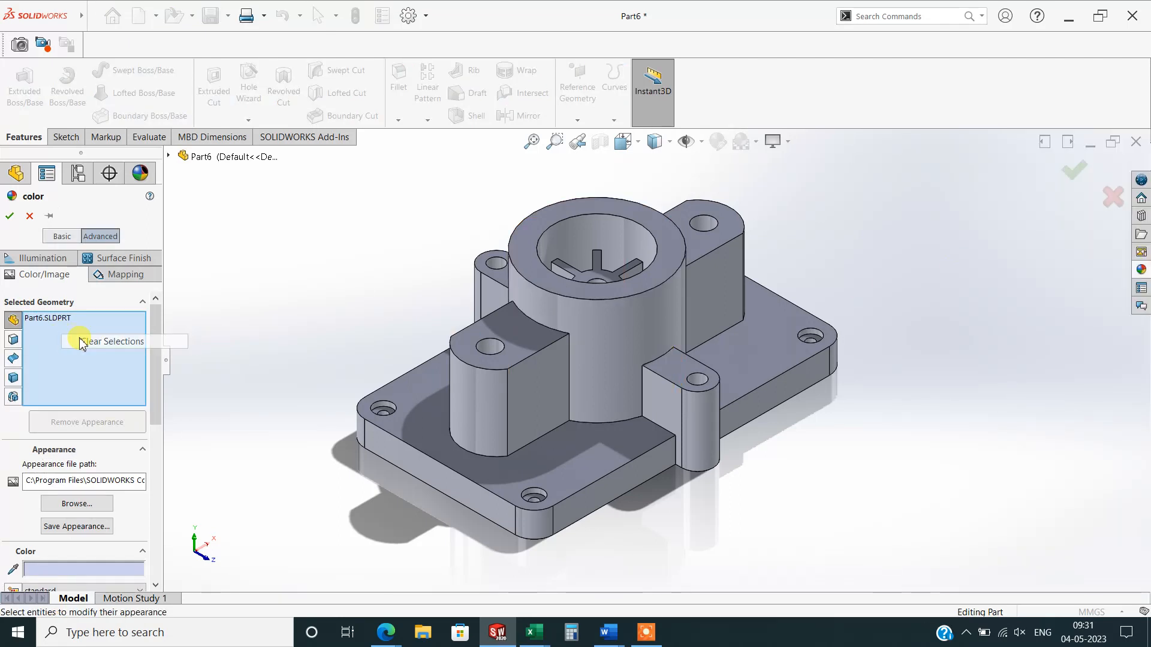
left_click(84, 341)
left_click(13, 457)
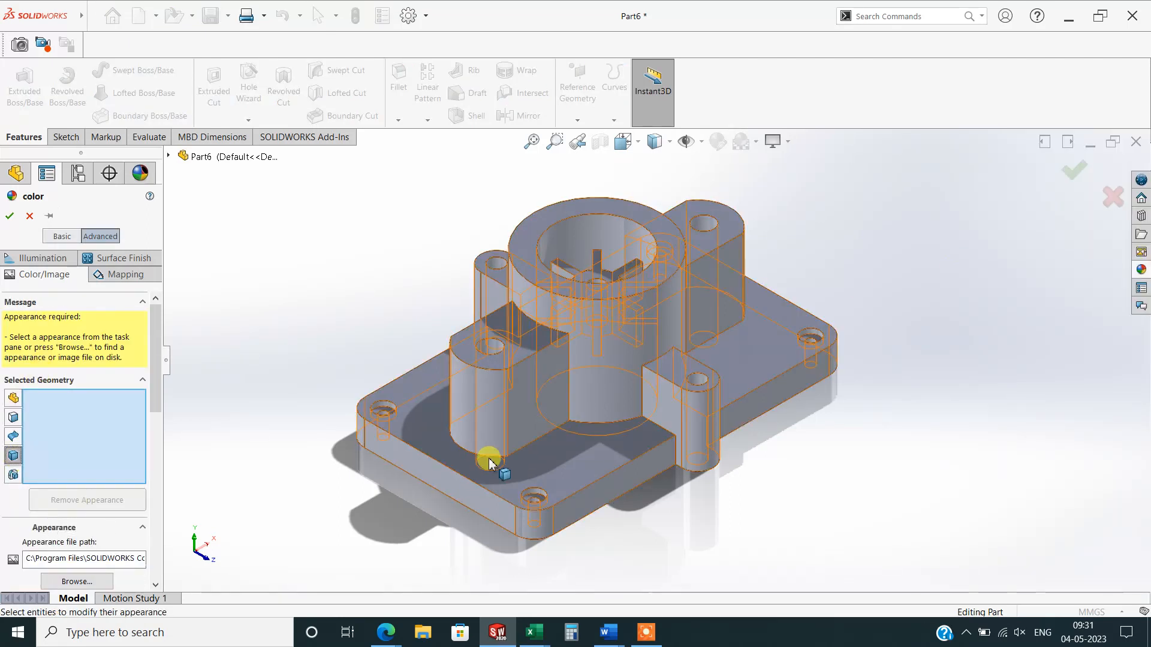
left_click(488, 462)
left_click_drag(154, 365, 156, 452)
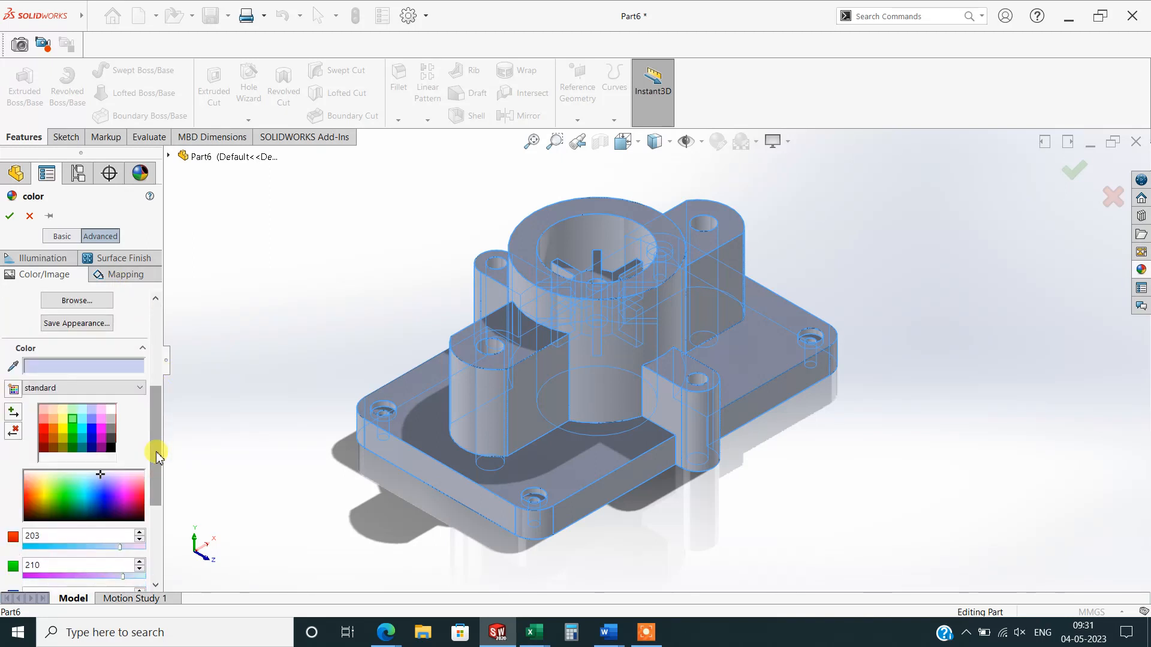
left_click(115, 490)
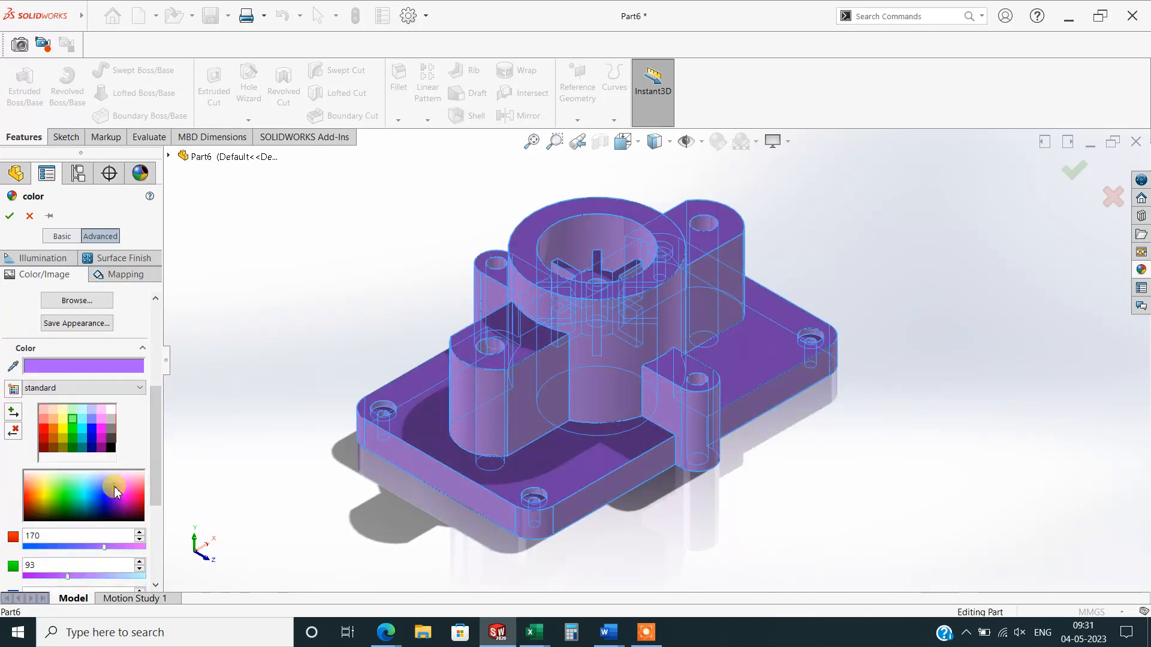
left_click(116, 484)
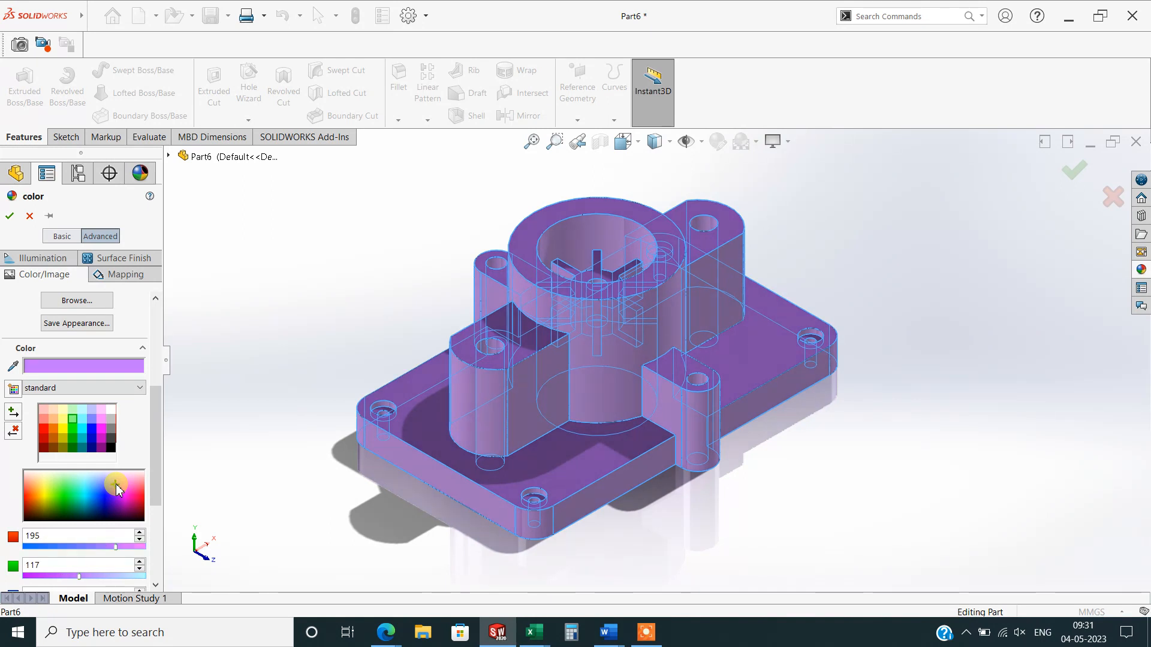
left_click(117, 480)
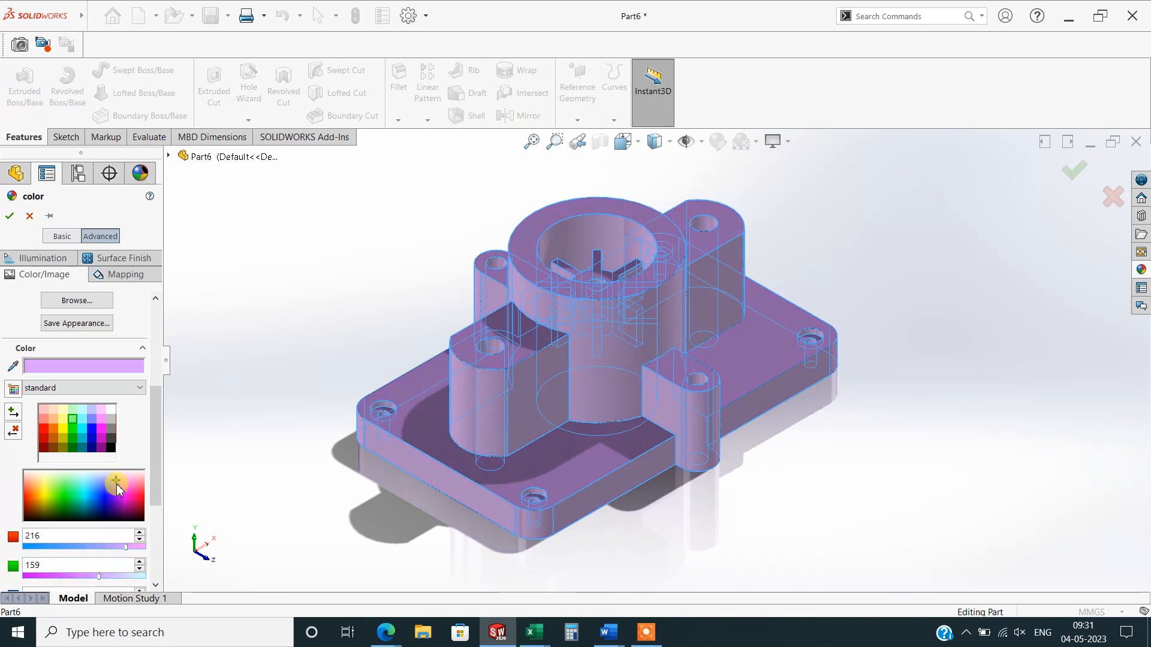
left_click(116, 485)
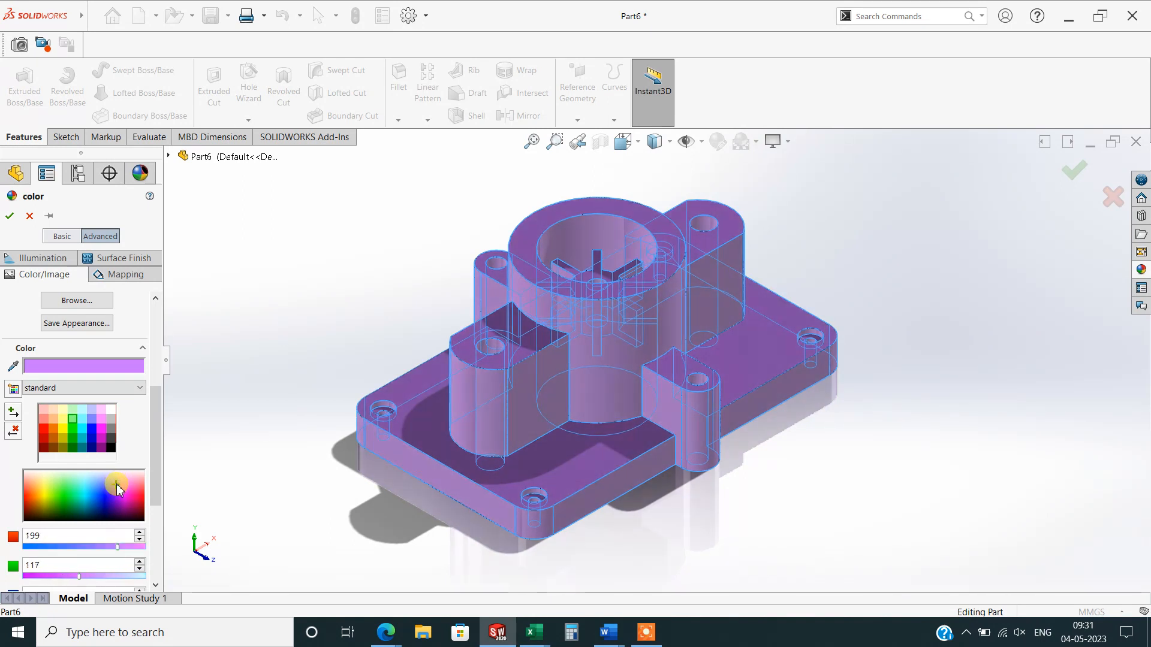
left_click(10, 215)
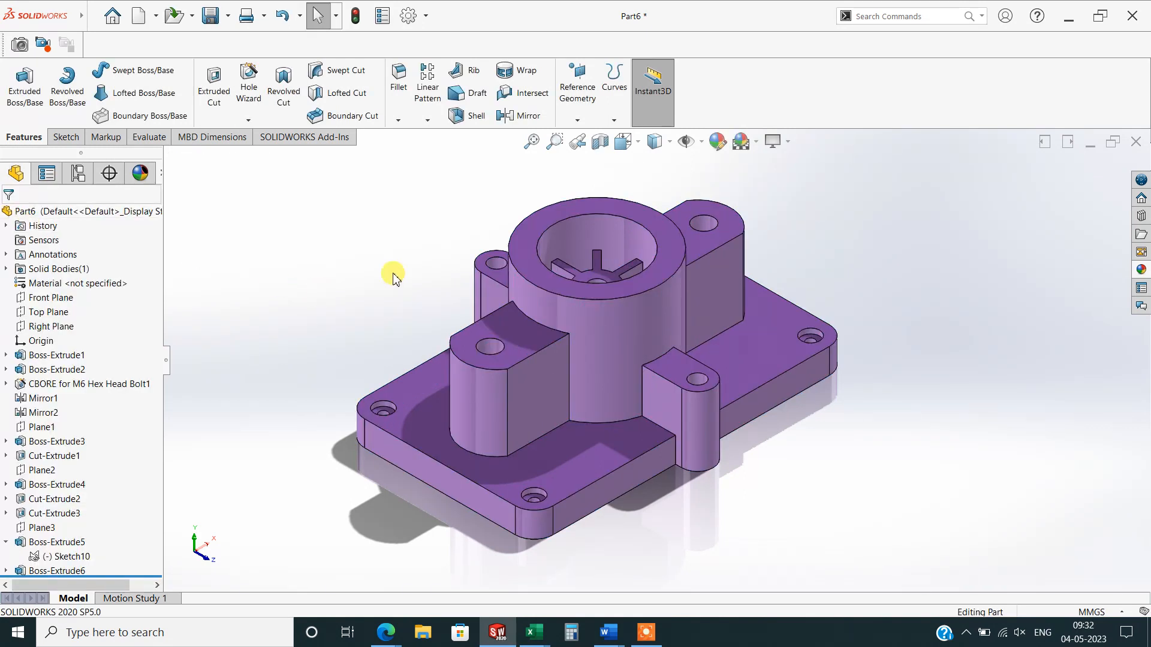
Turn off Shadows In Shaded Mode for the model display.
left_click(774, 141)
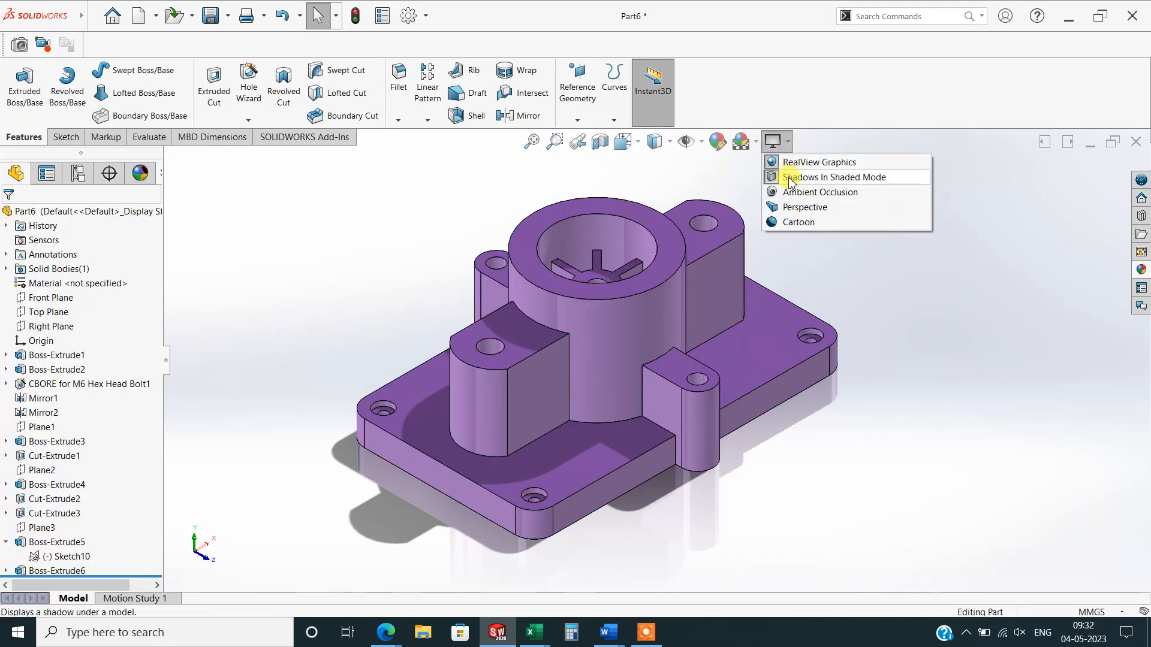
left_click(790, 178)
mouse_move(851, 254)
middle_mouse_down()
mouse_move(822, 300)
mouse_move(850, 257)
mouse_move(861, 272)
middle_mouse_up()
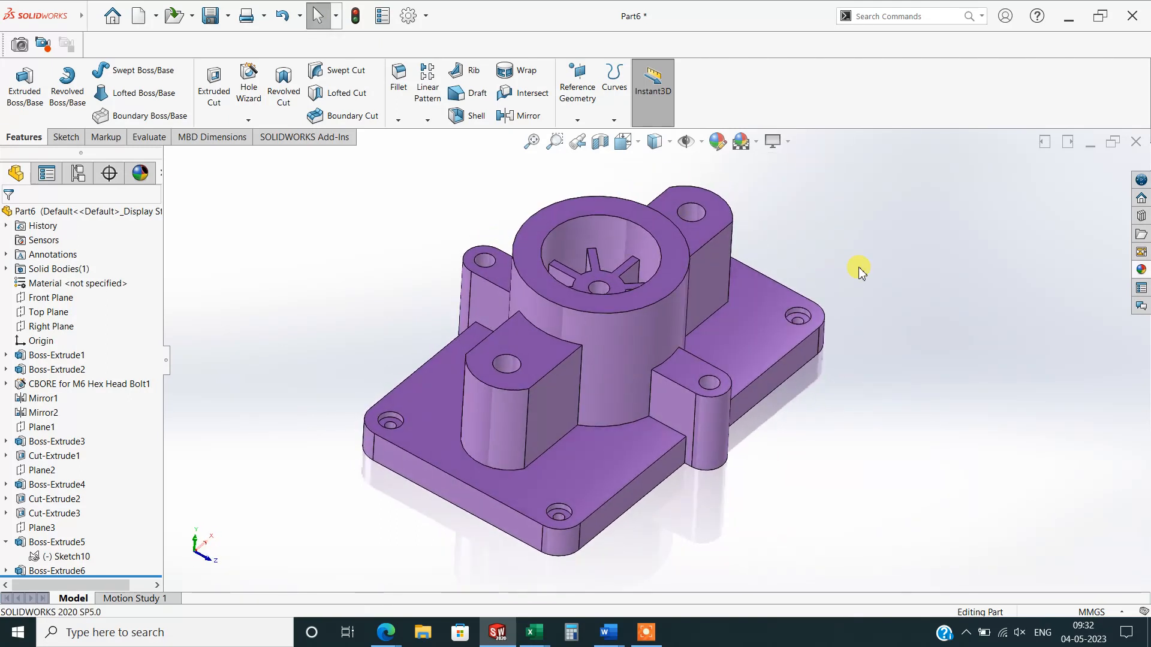